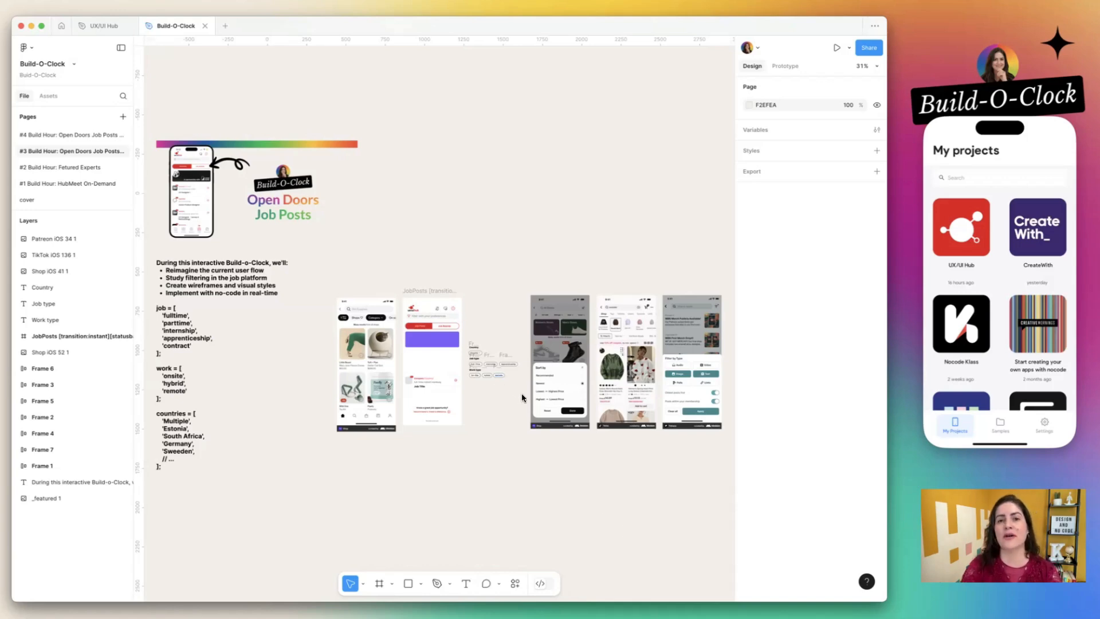
- Review the Open Doors Job Posts cover, the session goals and the job, work and countries lists on the Build-O-Clock board
scroll(522, 397, left, 5)
scroll(521, 397, up, 3)
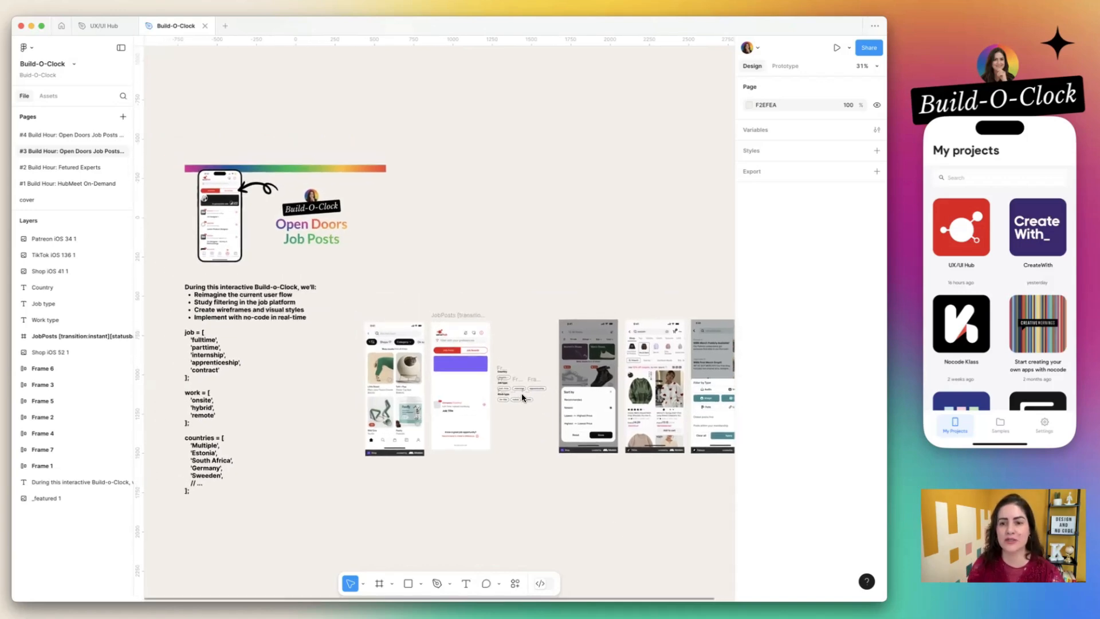
scroll(433, 259, up, 5)
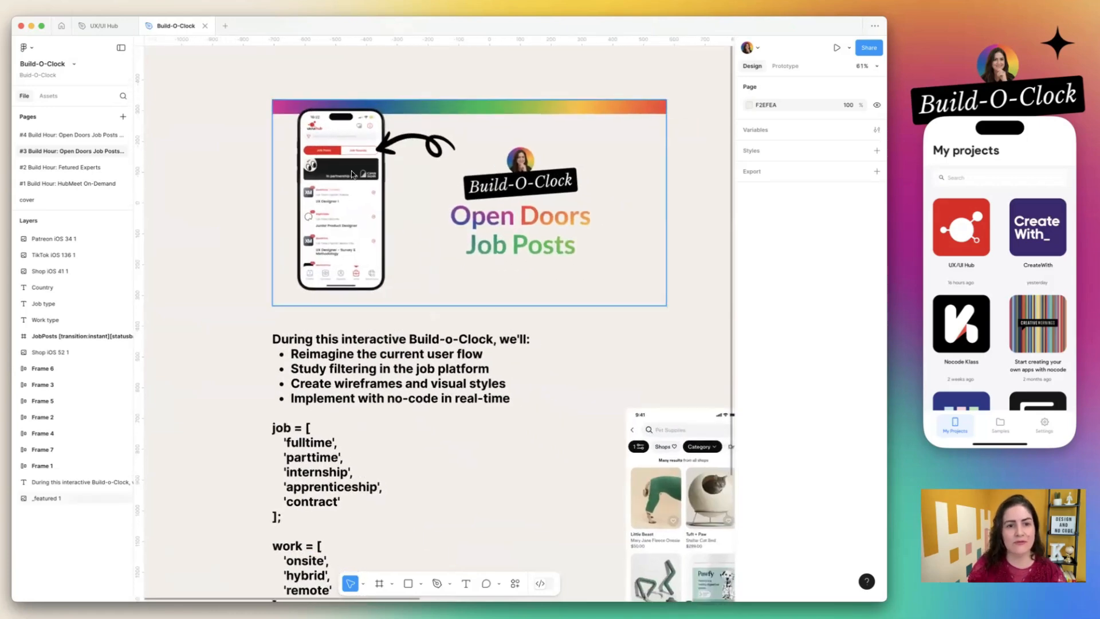
scroll(351, 175, up, 5)
scroll(352, 174, down, 8)
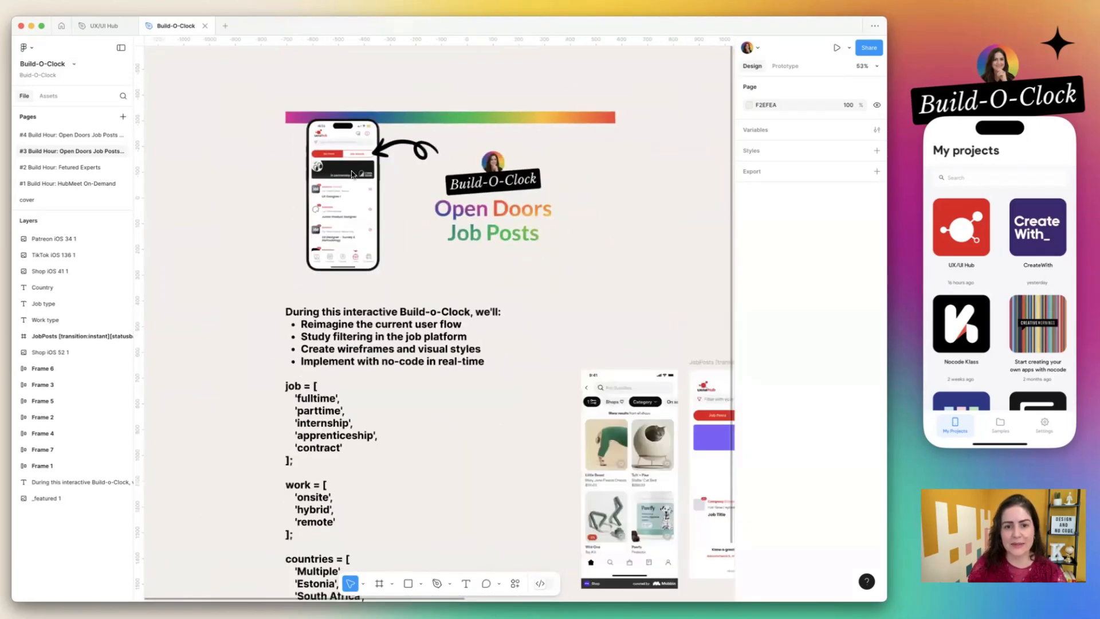
scroll(352, 174, down, 3)
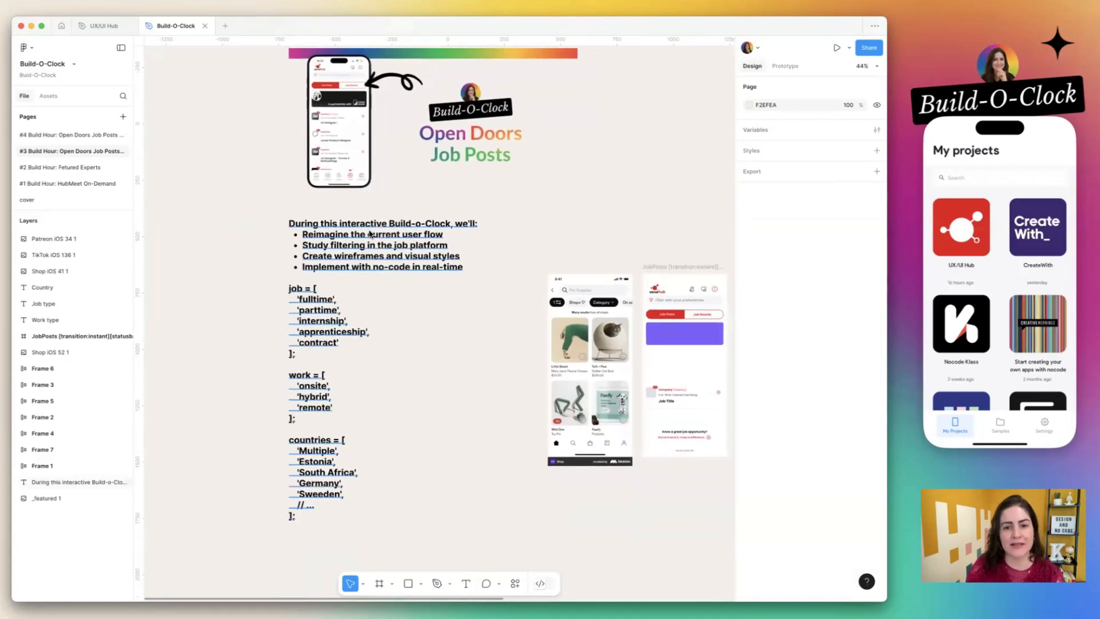
- Examine the JobPosts wireframe, its filter pills and the Shop, TikTok and Patreon reference screens for filtering patterns
scroll(352, 174, down, 2)
scroll(635, 369, right, 6)
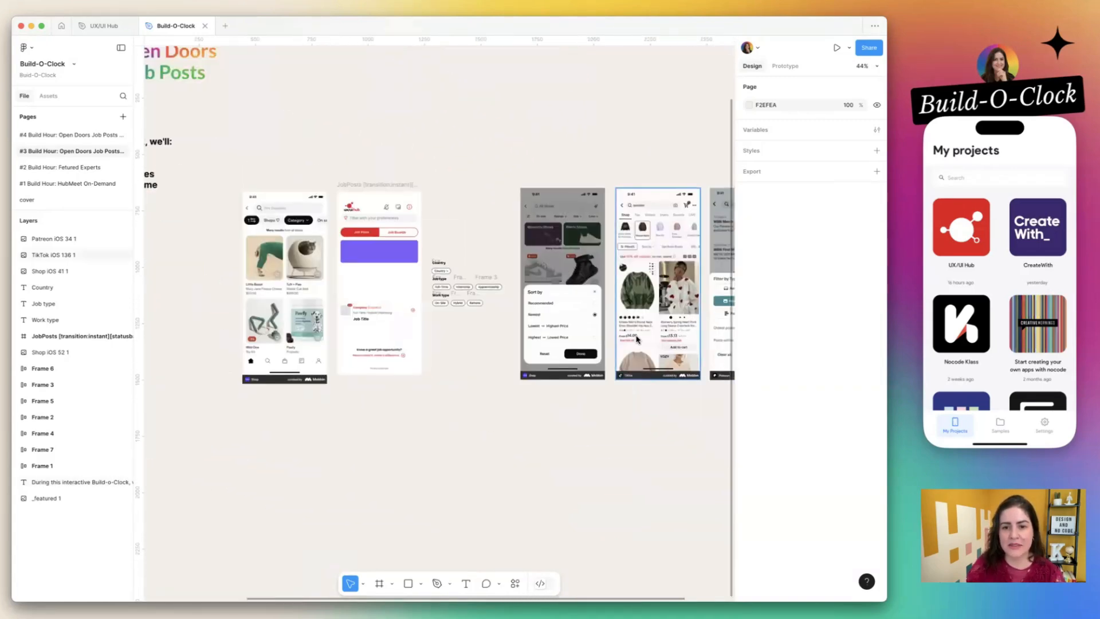
scroll(635, 370, right, 5)
scroll(456, 256, up, 3)
scroll(457, 255, left, 10)
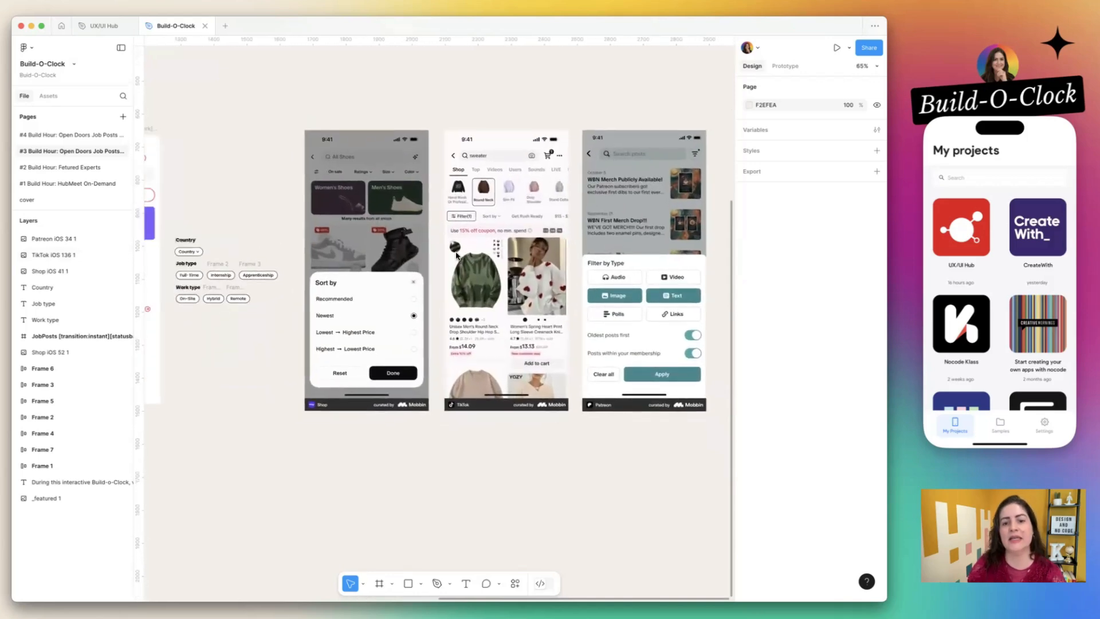
scroll(456, 255, right, 1)
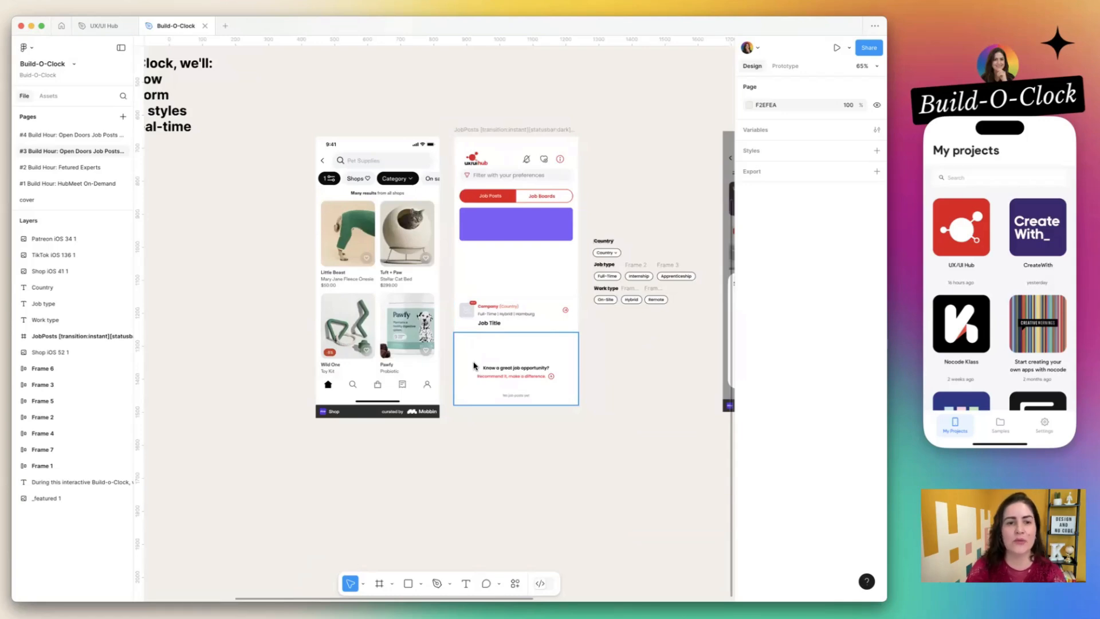
scroll(301, 217, down, 5)
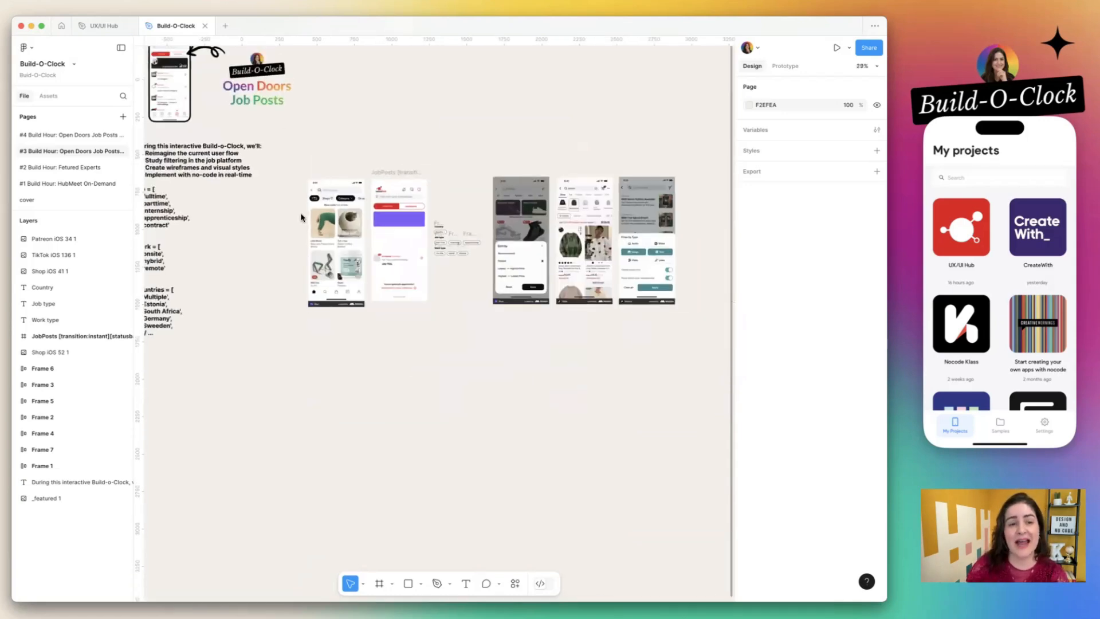
- Switch to the UX/UI Hub design file and bring its JobPosts and Job Filtering frames into close view
click(96, 26)
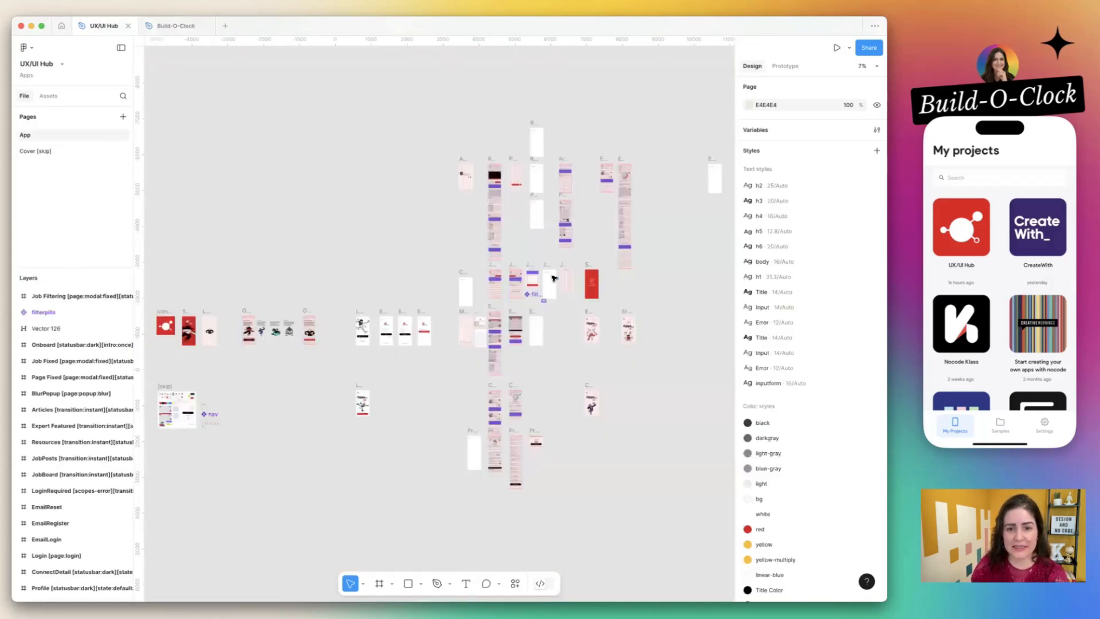
scroll(534, 291, up, 5)
scroll(534, 291, up, 3)
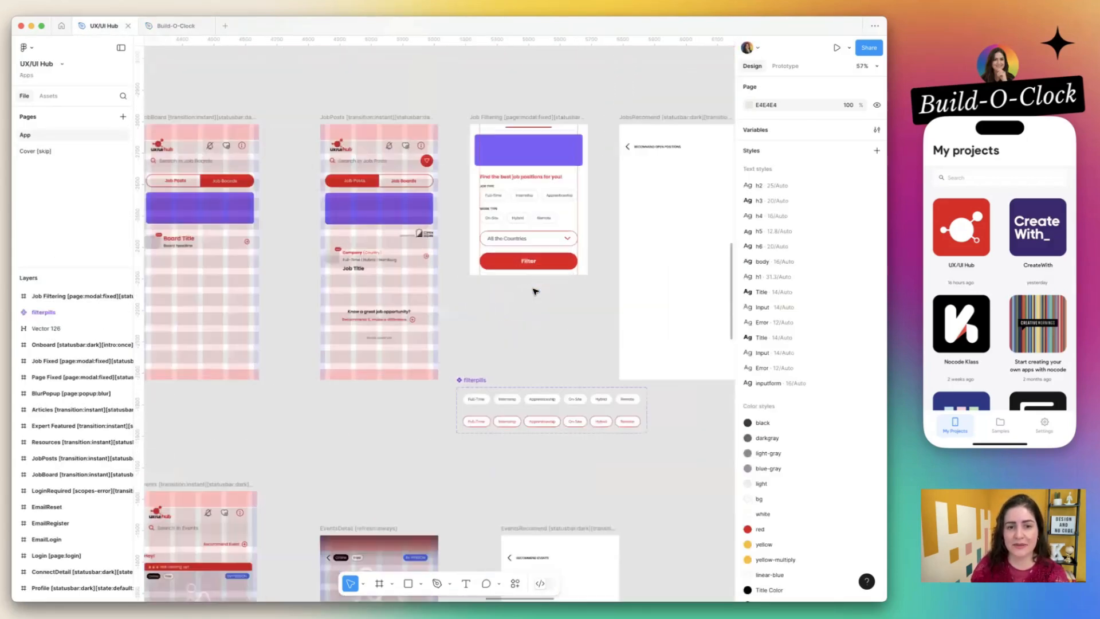
- Launch the UX/UI Hub project in the phone preview, get past the onboarding and push notification screens, and go to Jobs
click(965, 239)
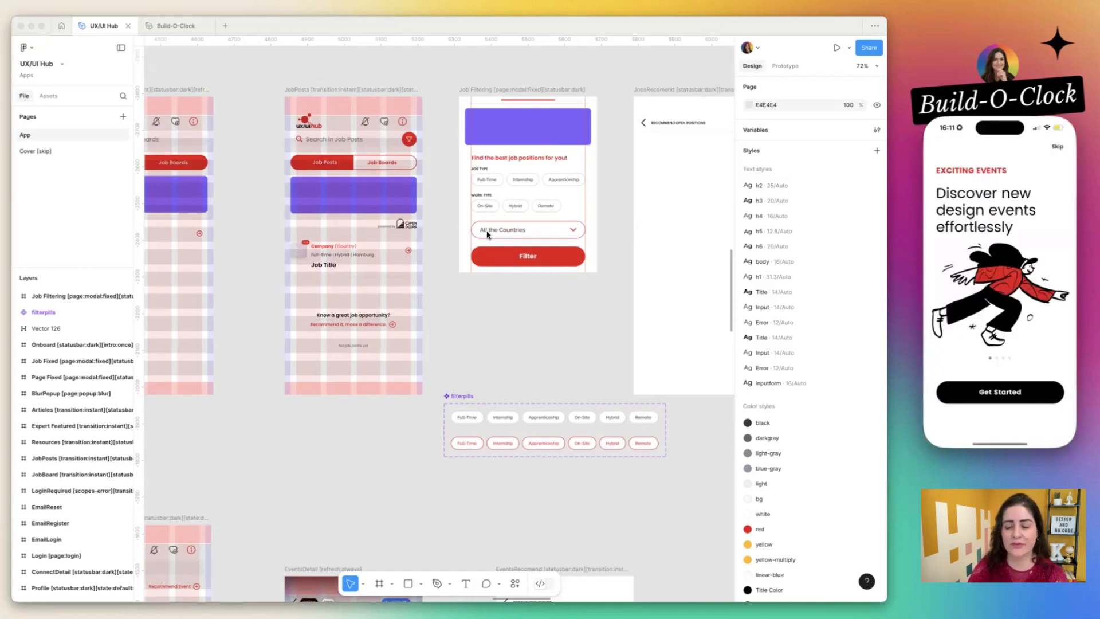
click(1058, 149)
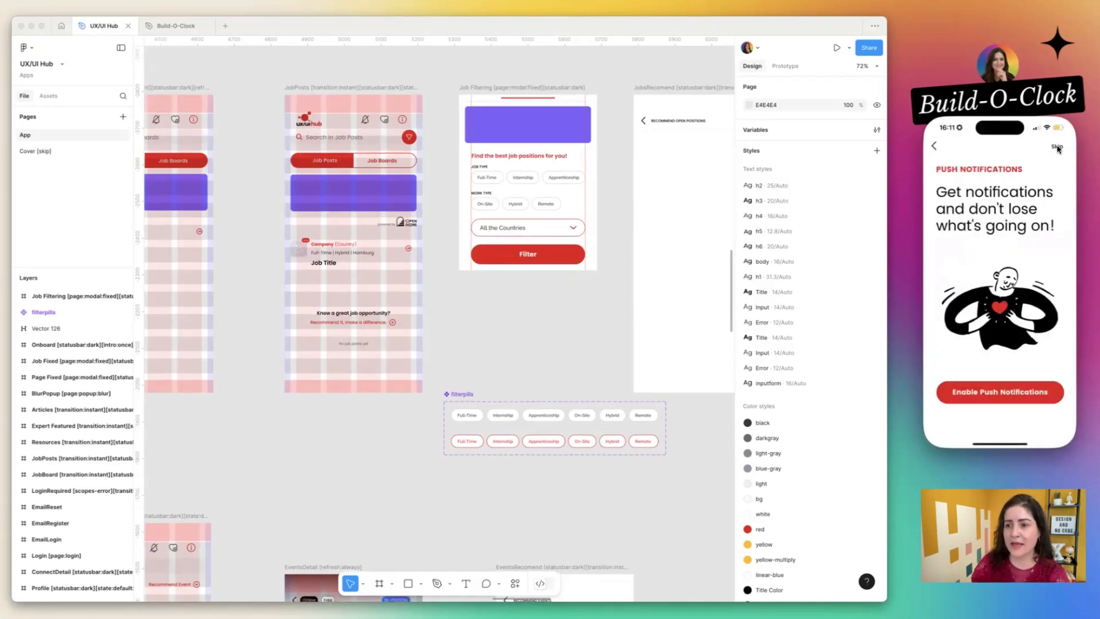
click(994, 396)
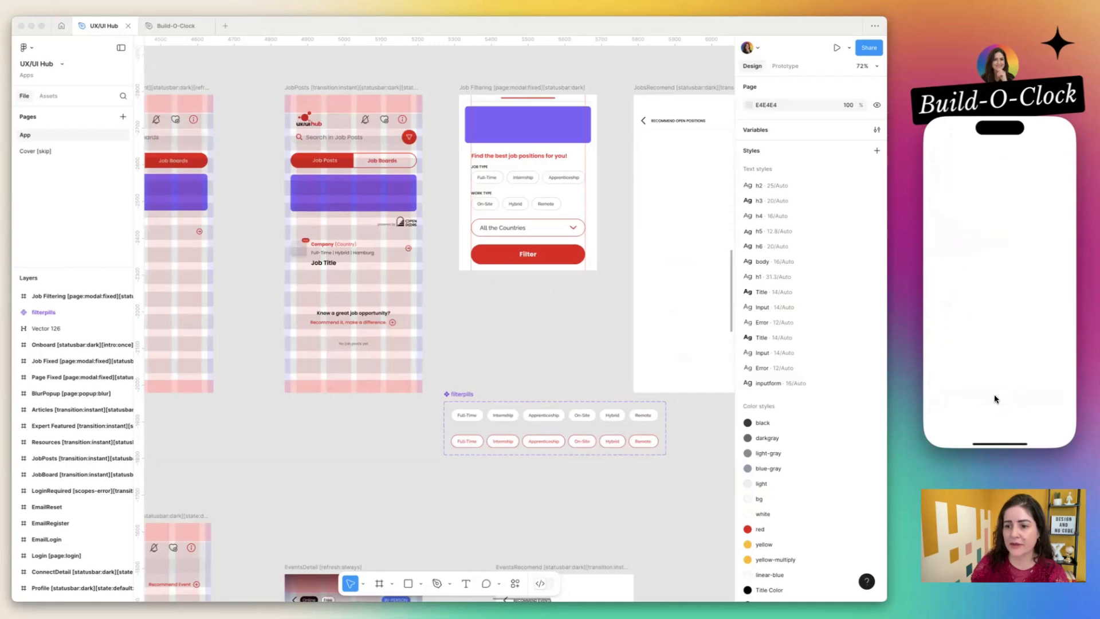
click(1027, 422)
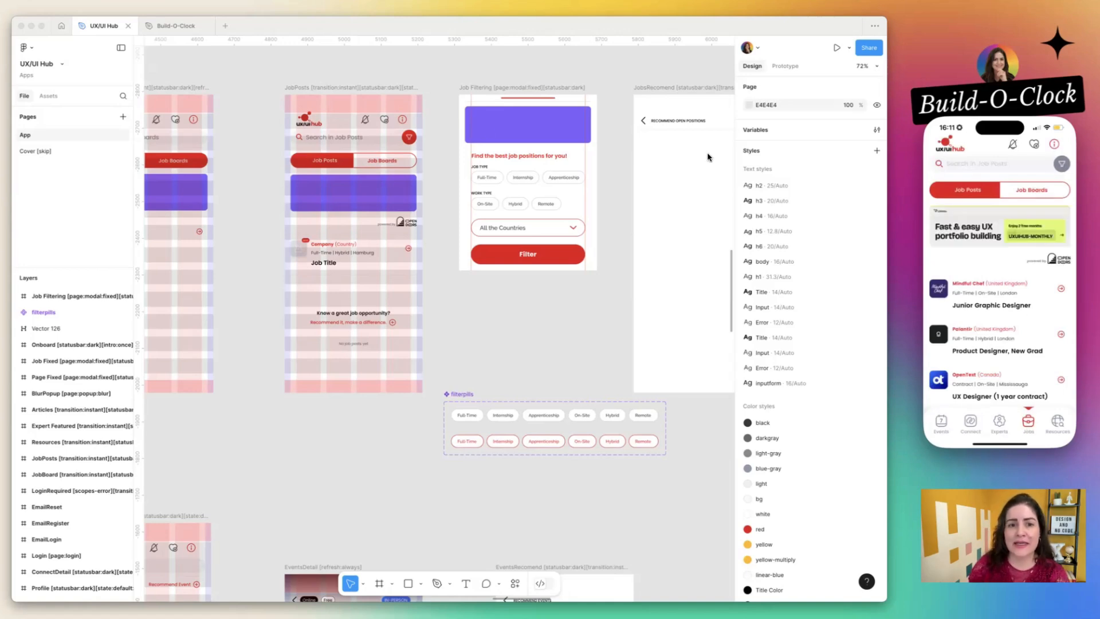
- Filter the job posts in the phone preview by the Full-Time job type
click(1060, 164)
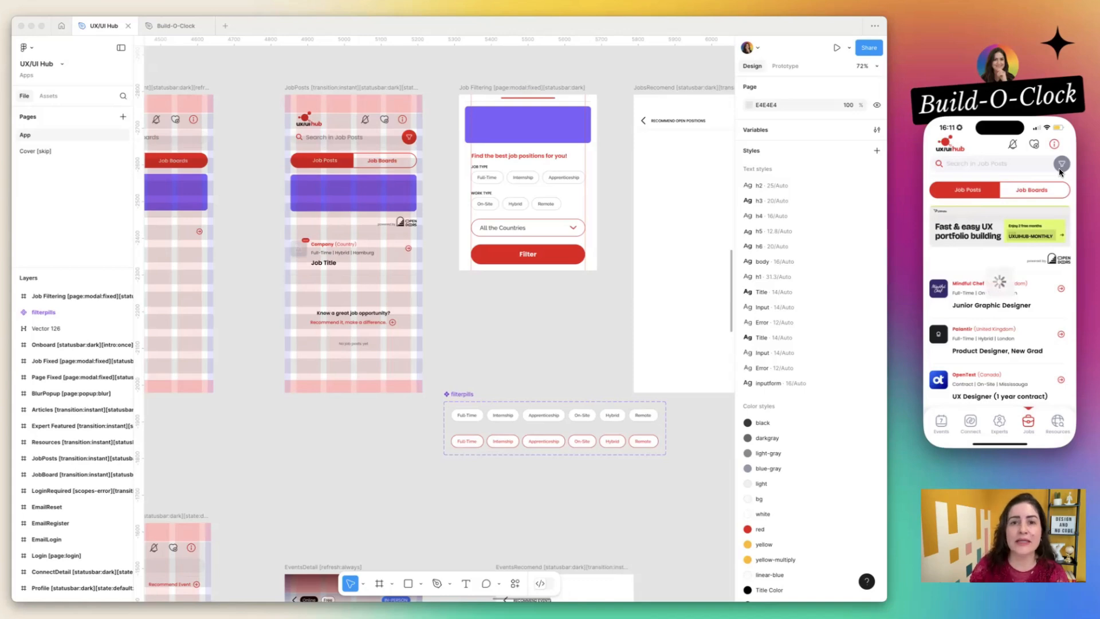
click(951, 332)
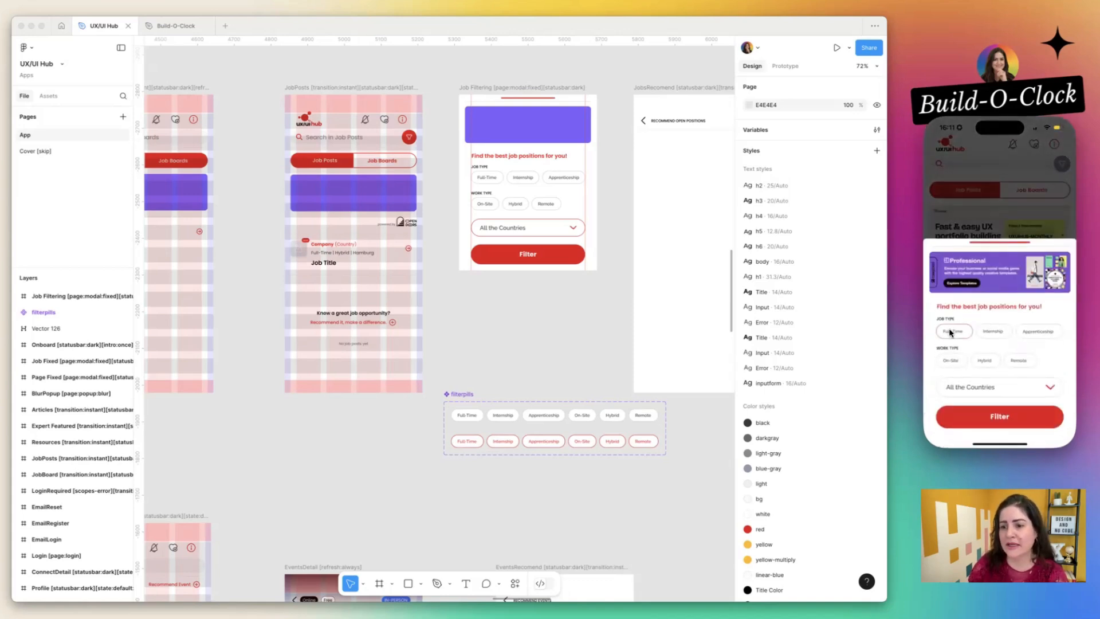
click(971, 411)
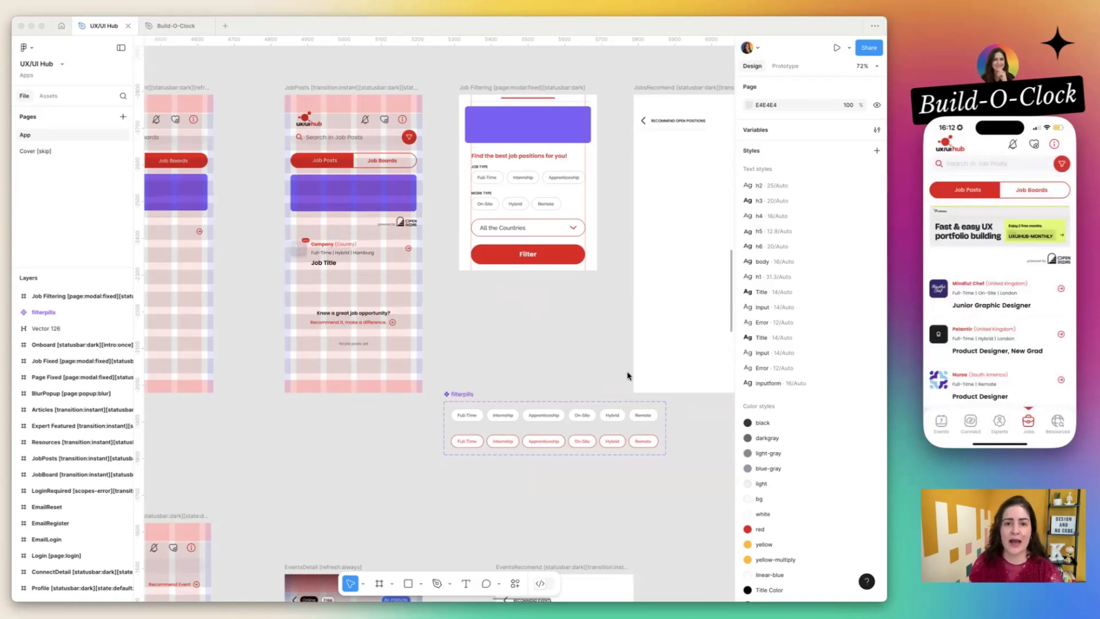
- Select the Internship pill in the Job Filtering frame and widen the layer list so the full layer names are readable
click(375, 248)
click(375, 248)
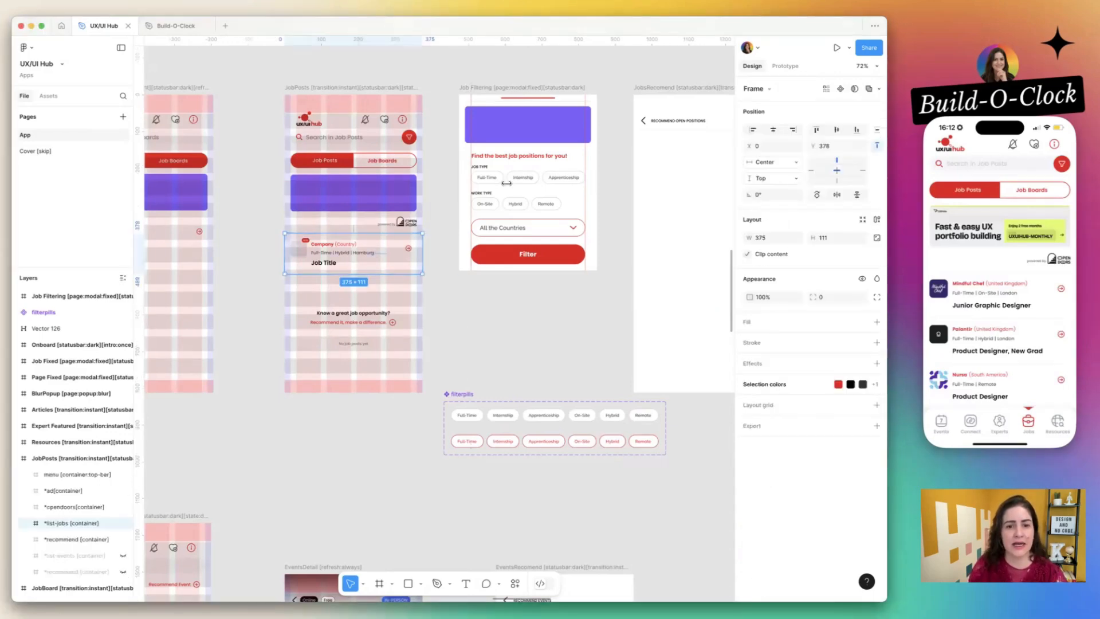
double_click(528, 178)
scroll(528, 178, up, 3)
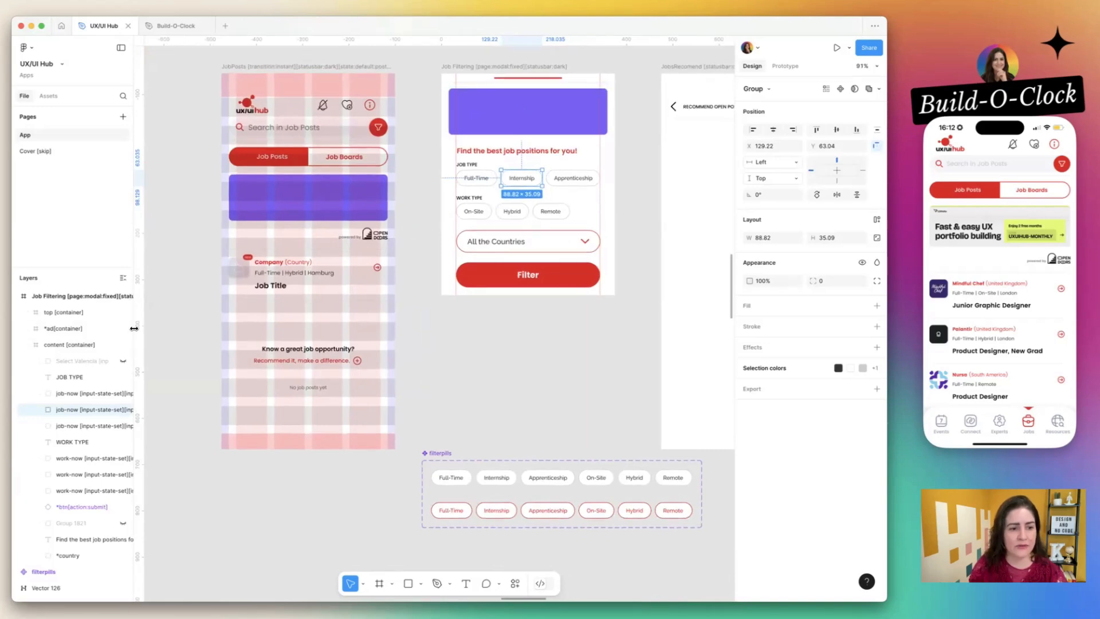
drag(135, 328, 229, 327)
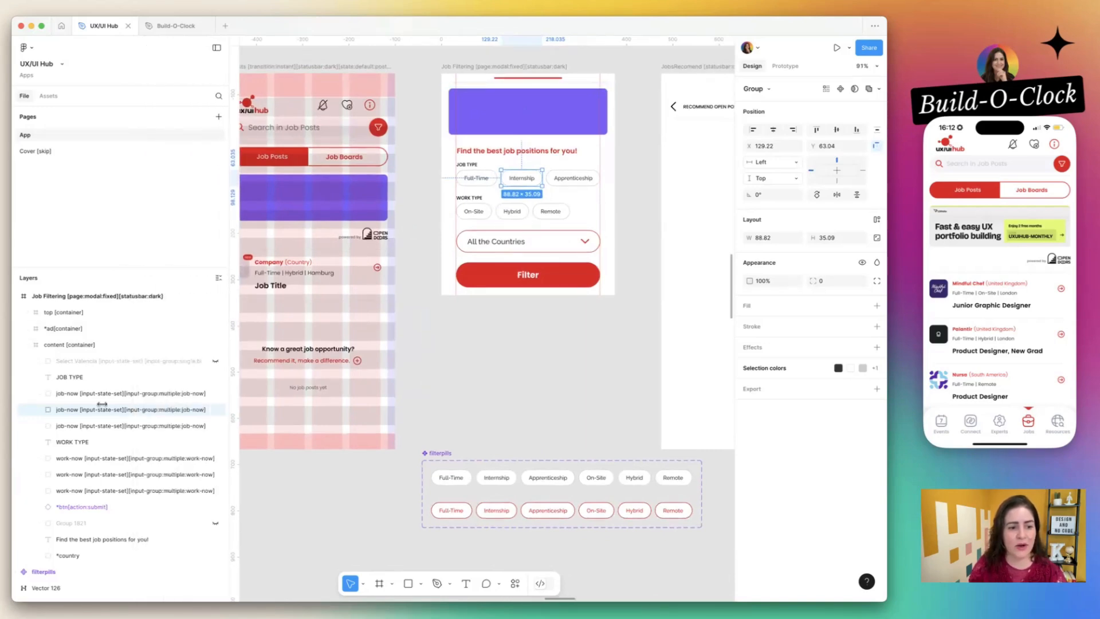
- Inspect the layer names and the job-now input group shared by the Full-Time, Internship and Apprenticeship pills
click(98, 393)
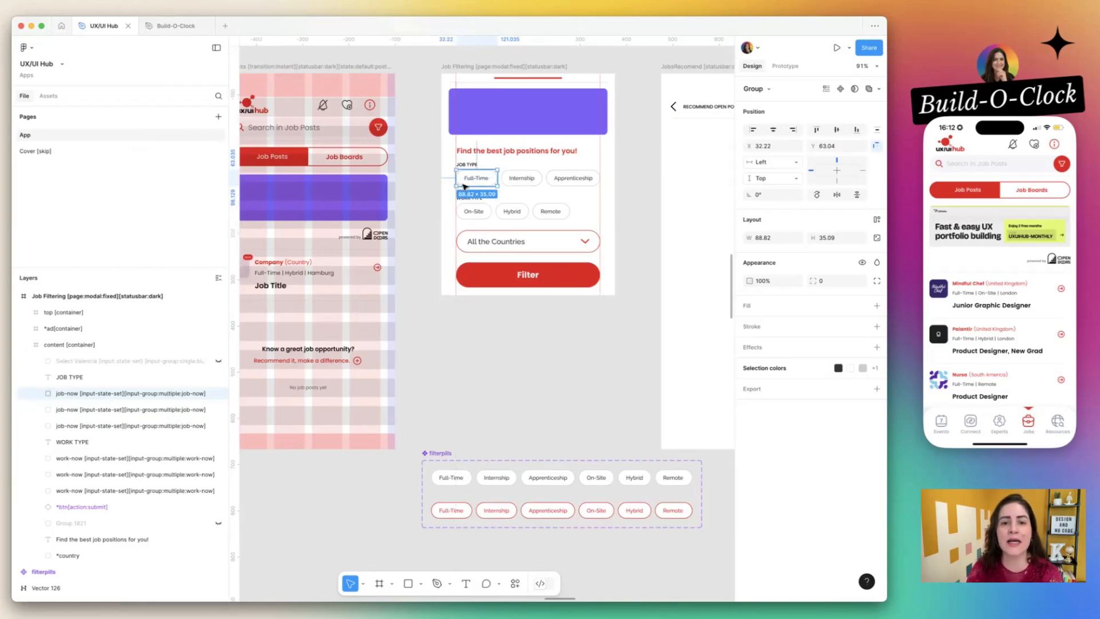
click(518, 182)
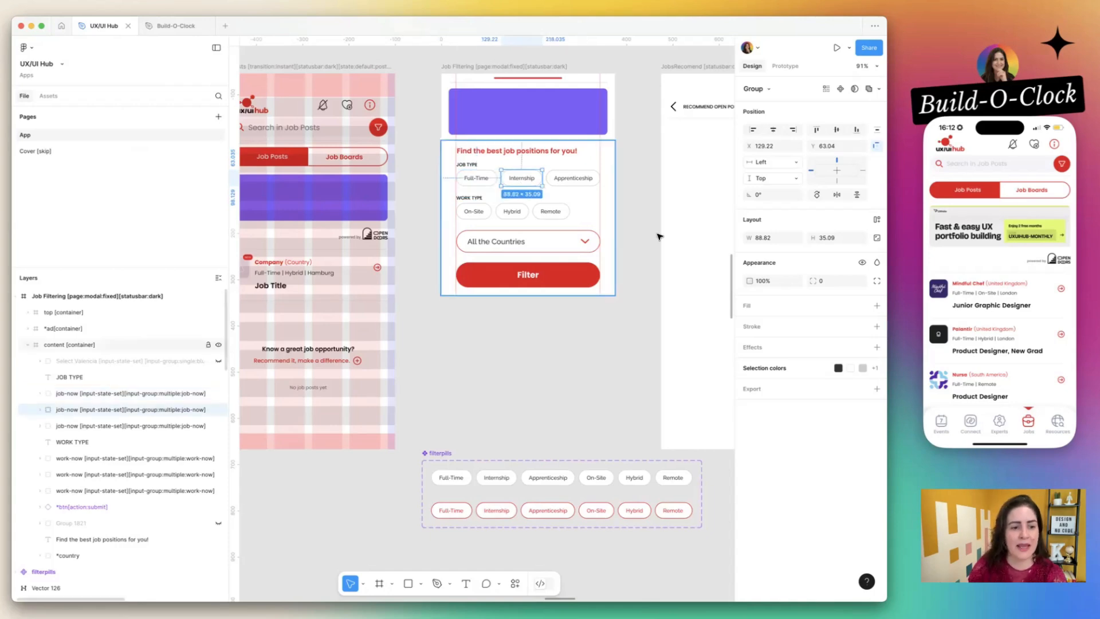
click(572, 180)
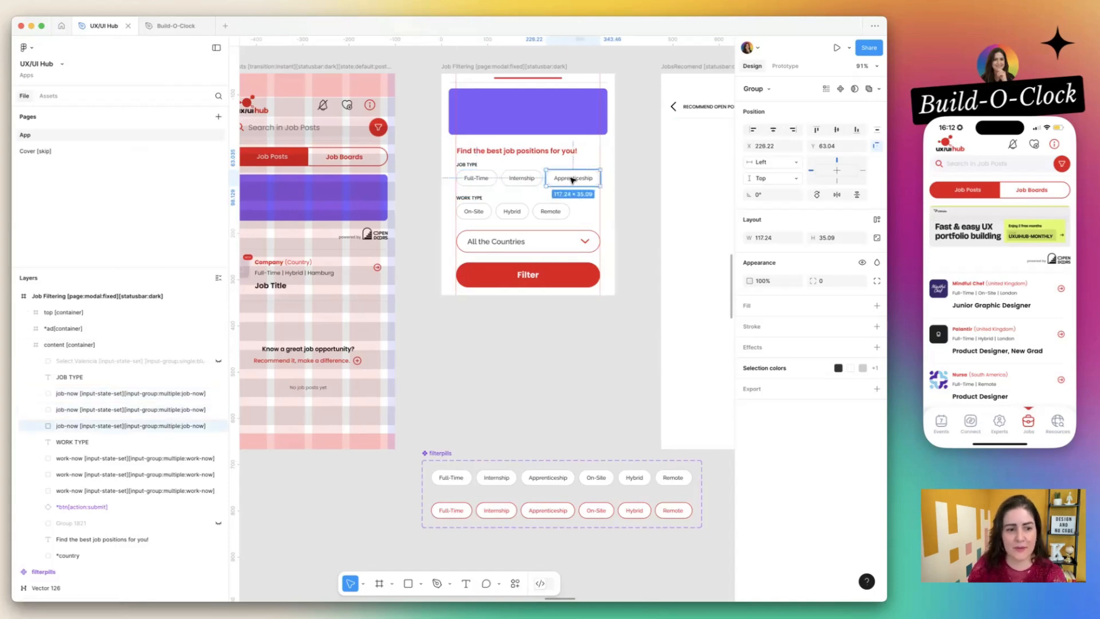
double_click(185, 395)
click(182, 396)
drag(183, 395, 205, 396)
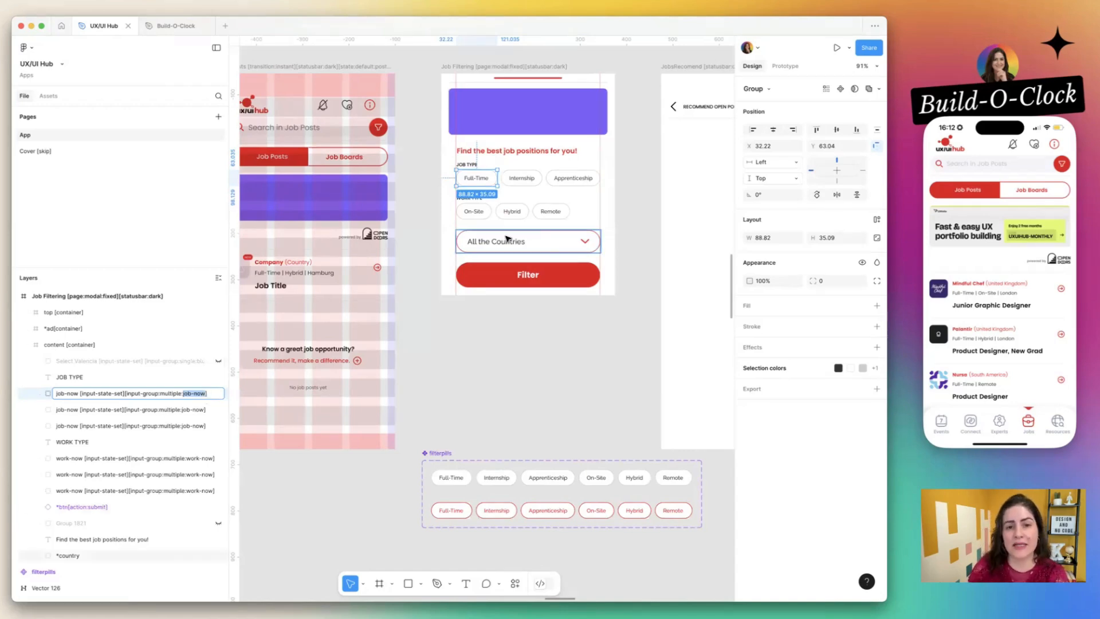
click(512, 184)
click(570, 184)
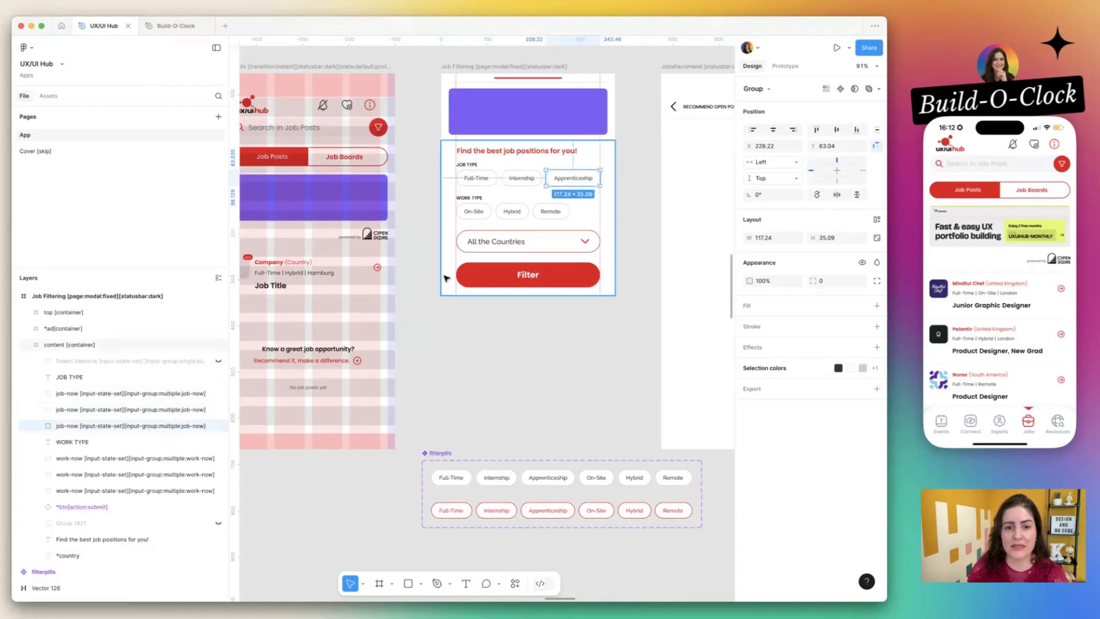
- Inspect the work-now layers of the On-Site, Hybrid and Remote pills and the text layer of the country selector
click(484, 219)
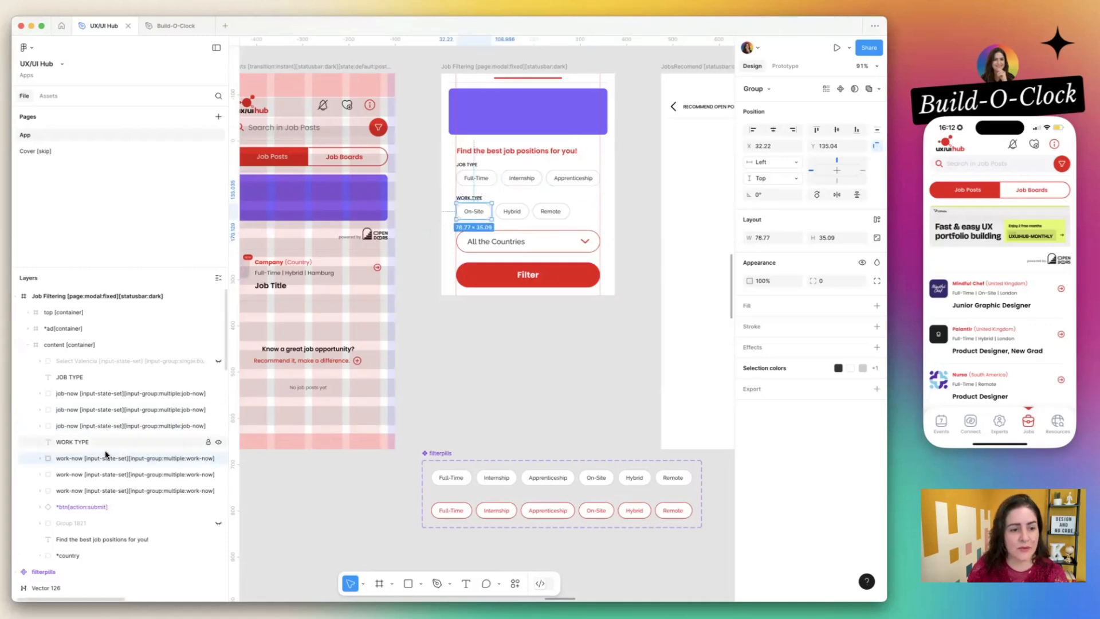
click(103, 474)
click(103, 490)
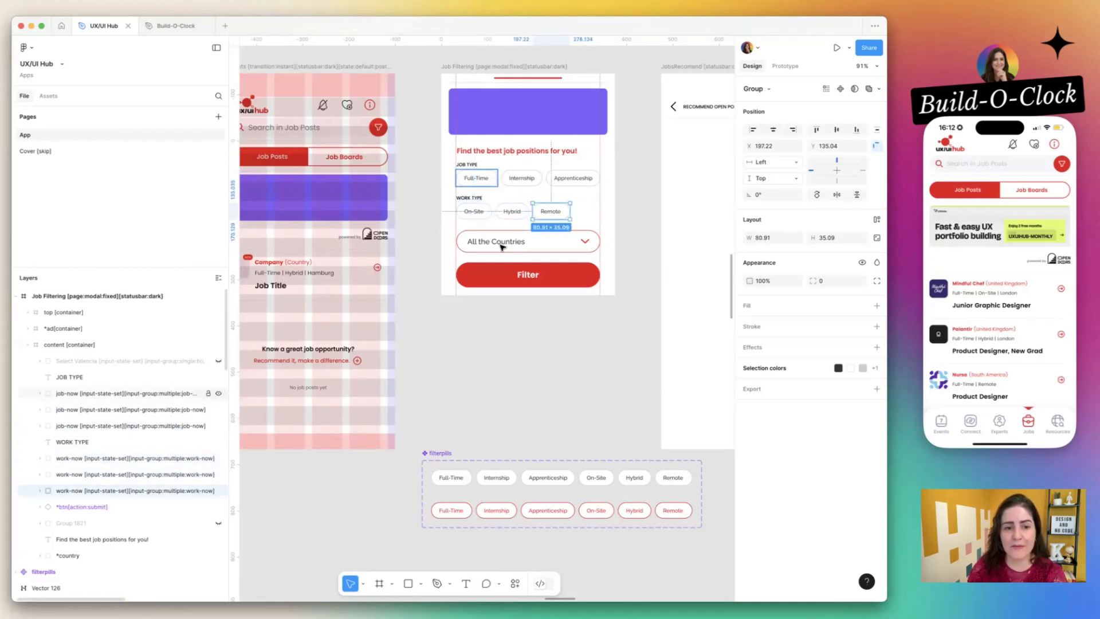
click(485, 213)
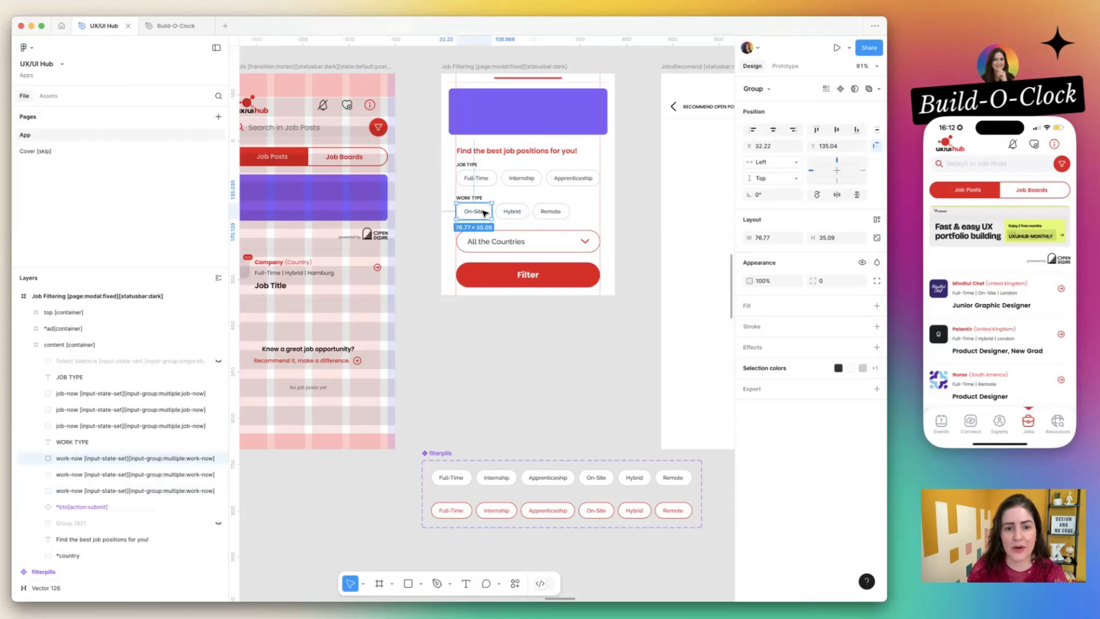
click(511, 212)
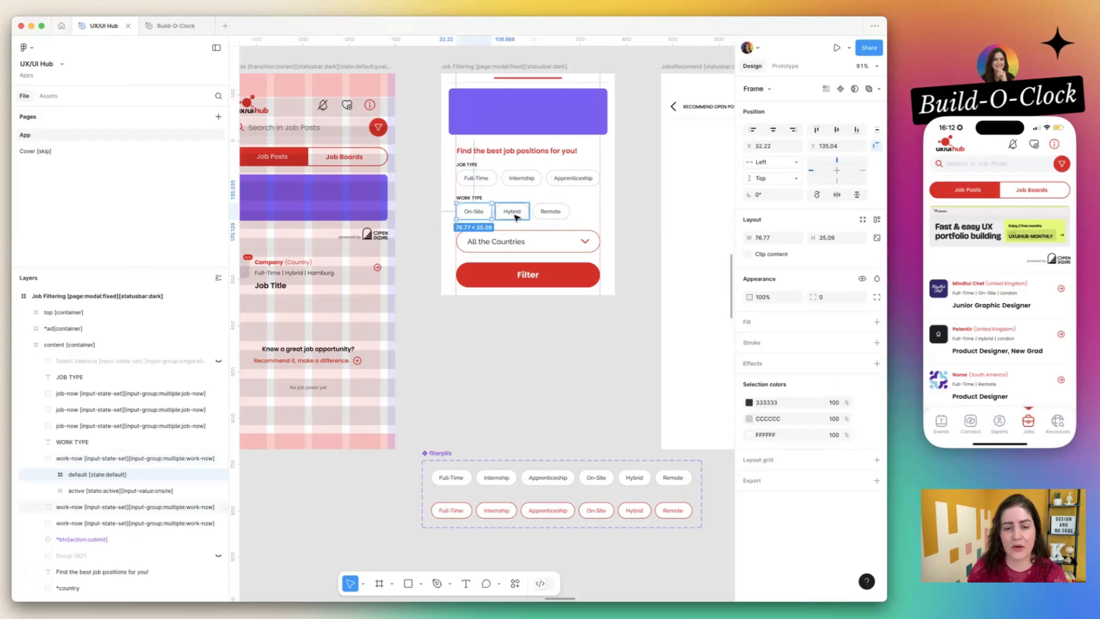
click(566, 217)
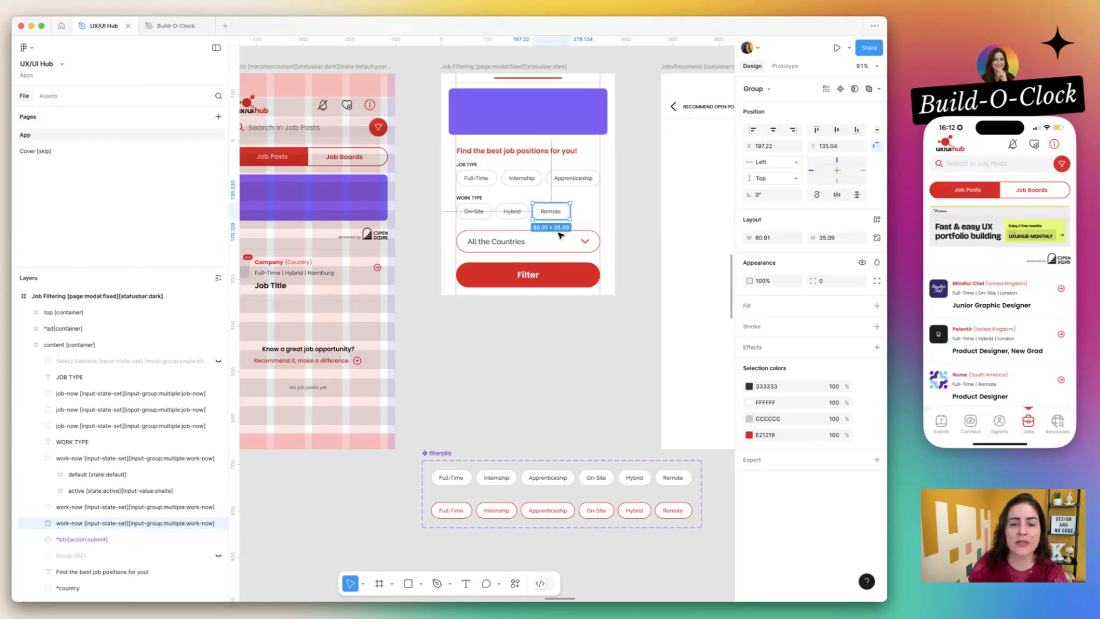
click(472, 248)
double_click(472, 249)
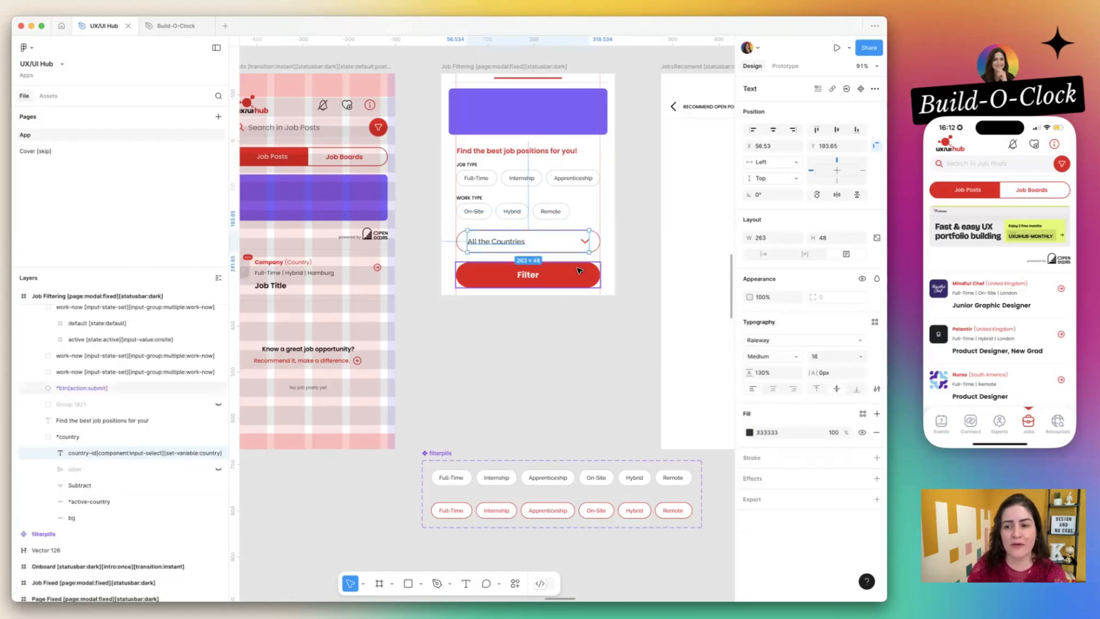
- Reopen the job filter in the phone preview and set its country to United States
click(1028, 422)
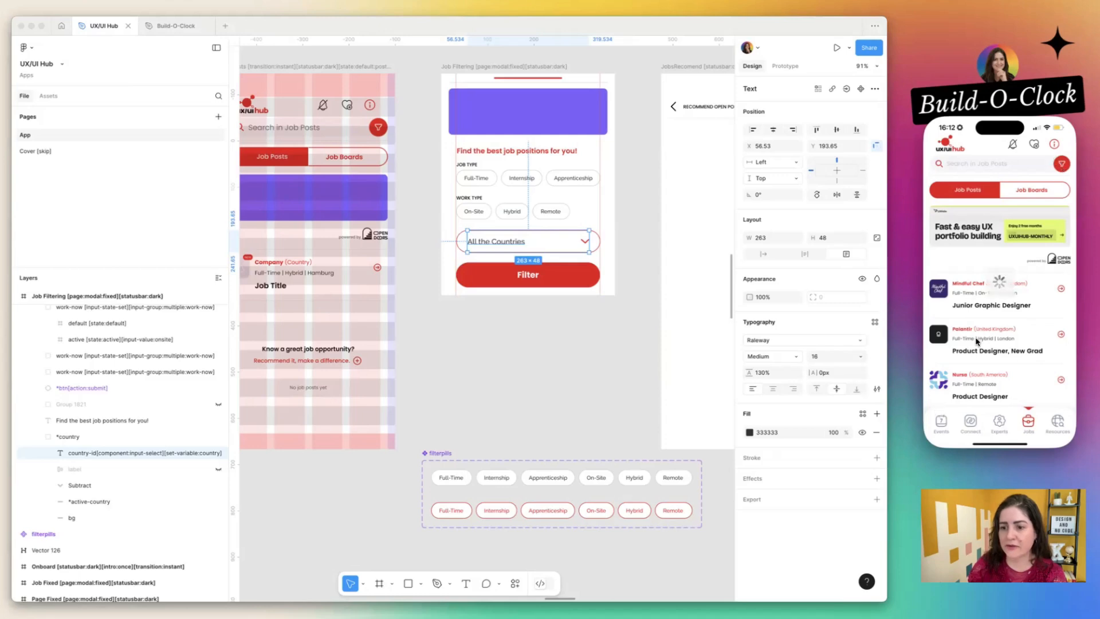
click(982, 385)
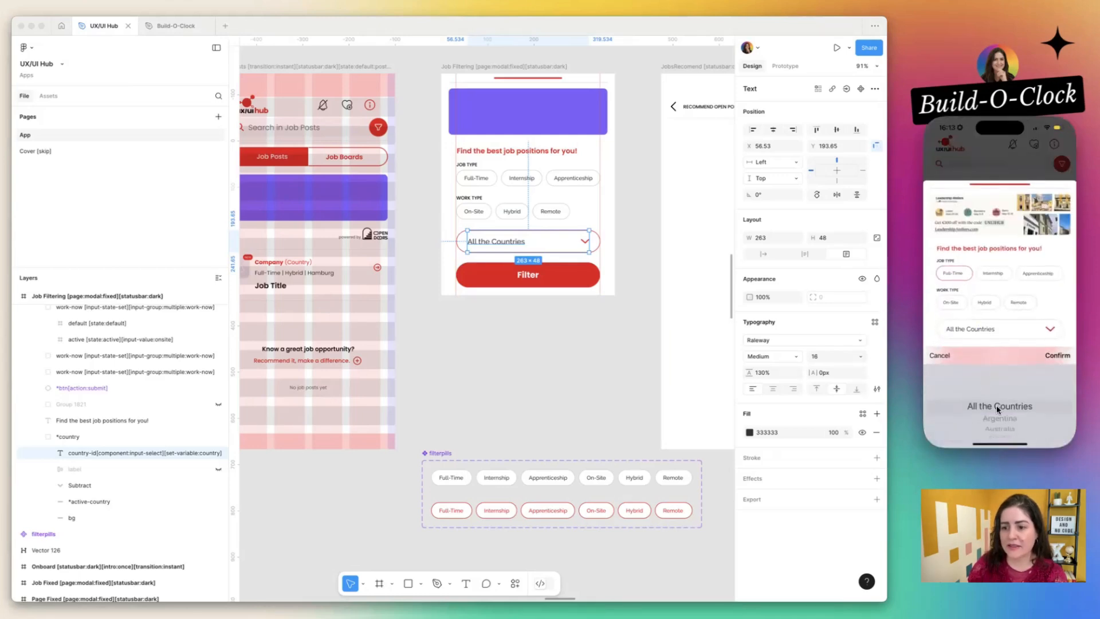
scroll(996, 405, down, 10)
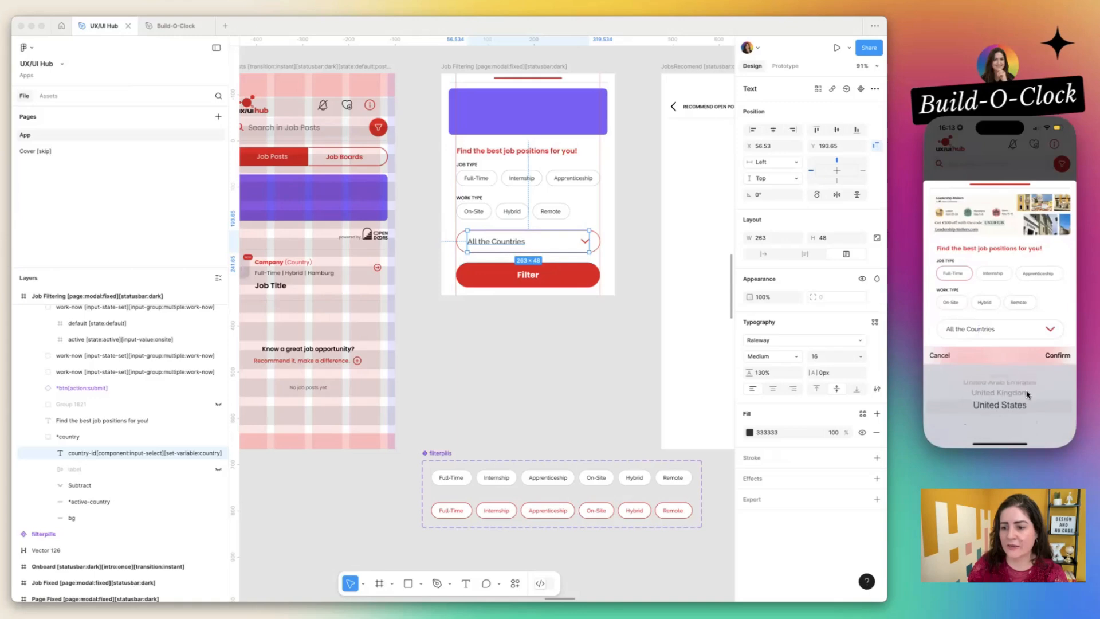
click(1051, 355)
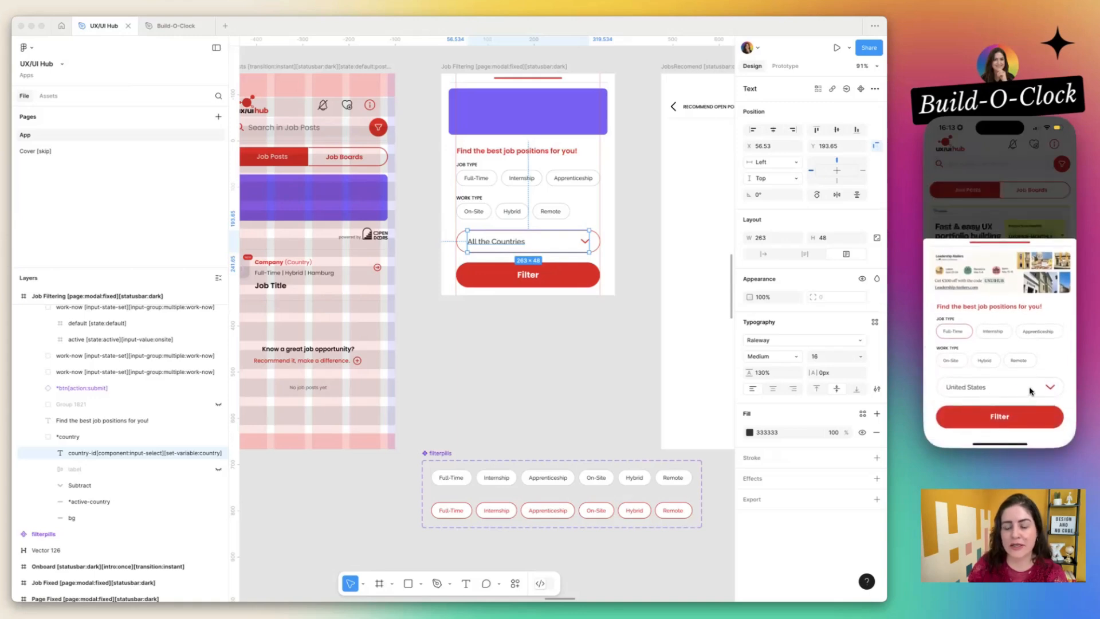
- Apply the United States job filter in the phone preview and look through the filtered job posts
click(1006, 420)
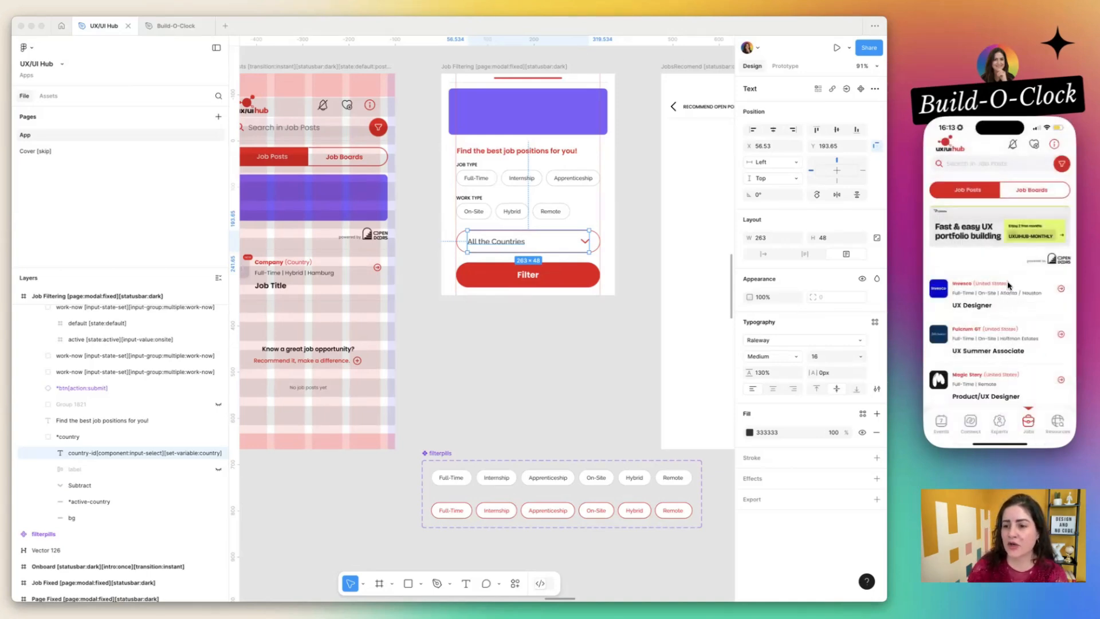
scroll(998, 378, down, 4)
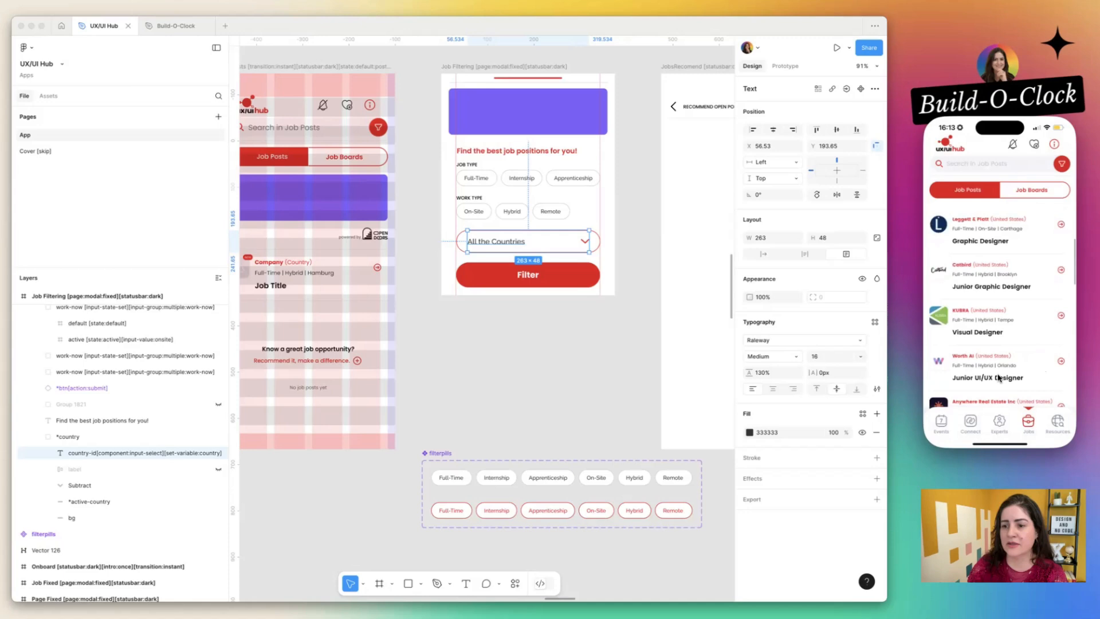
scroll(998, 378, up, 2)
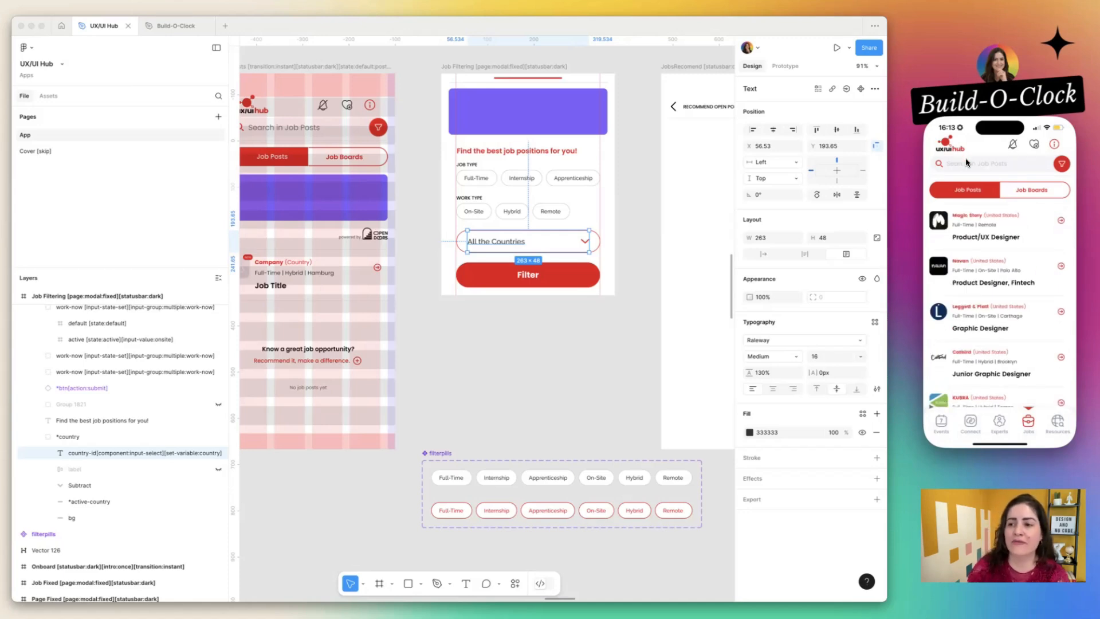
- Reopen the job filter, toggle the Full-Time job type, set the country to All the Countries and apply the filter
click(1060, 165)
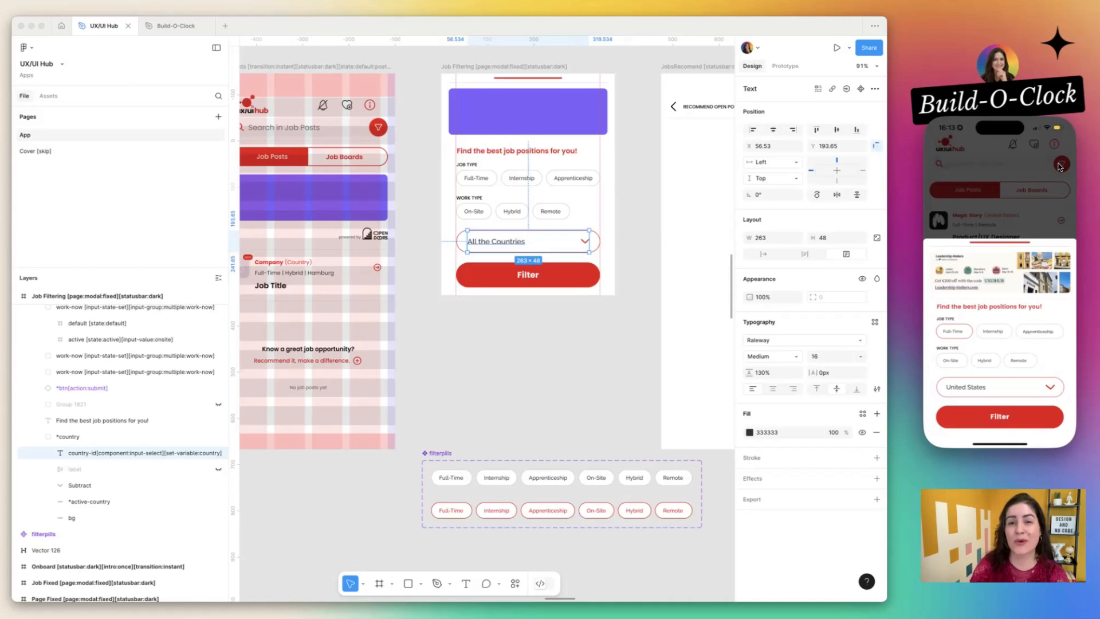
click(949, 330)
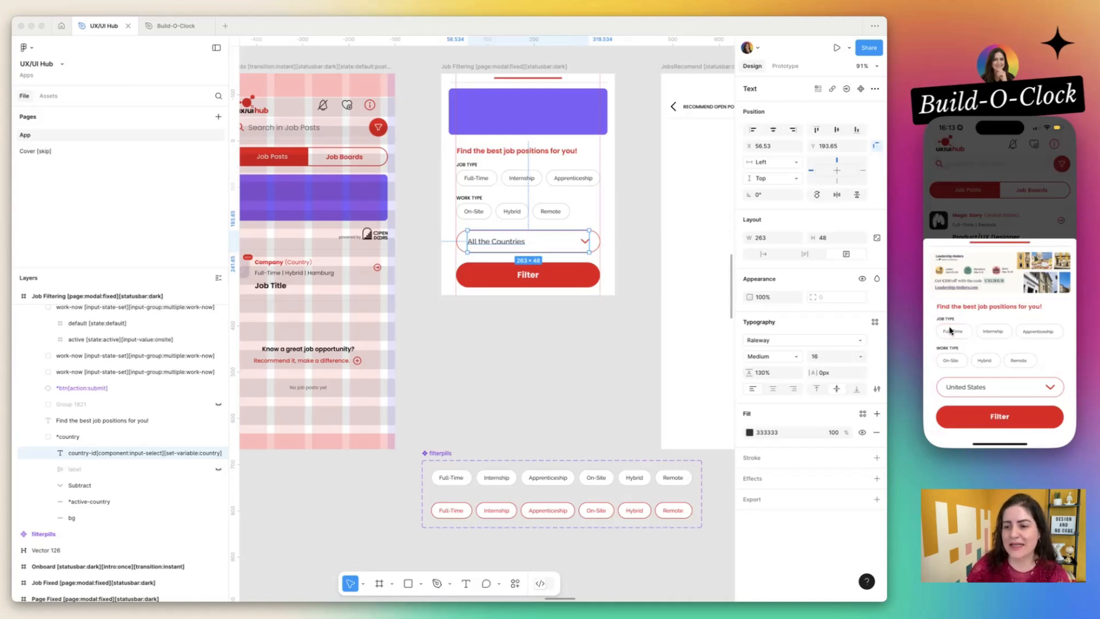
click(968, 387)
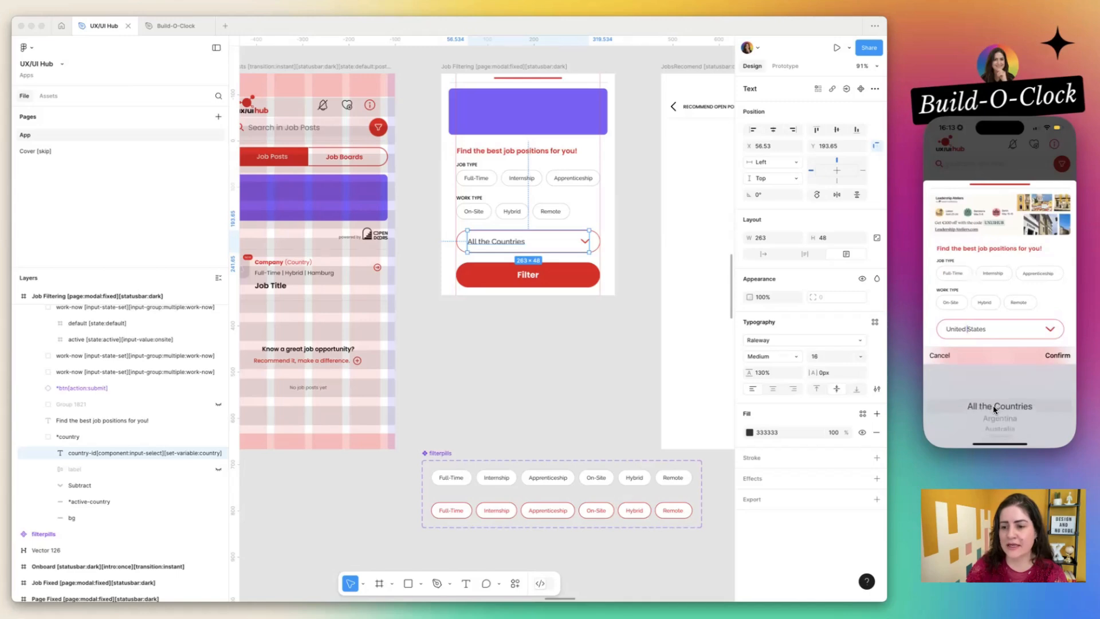
click(1059, 355)
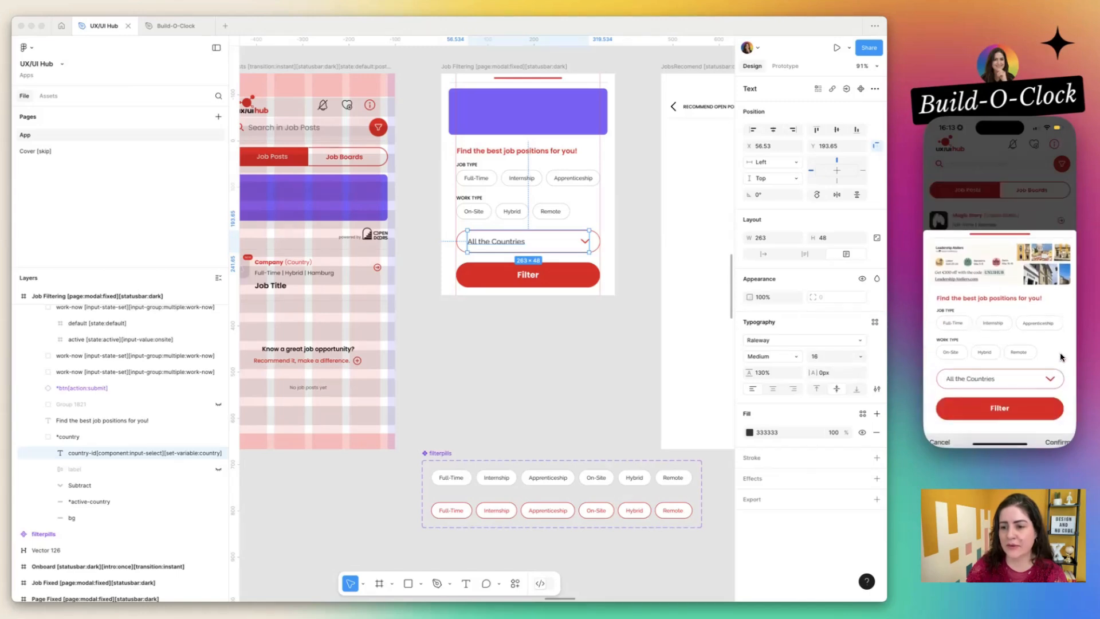
click(1014, 417)
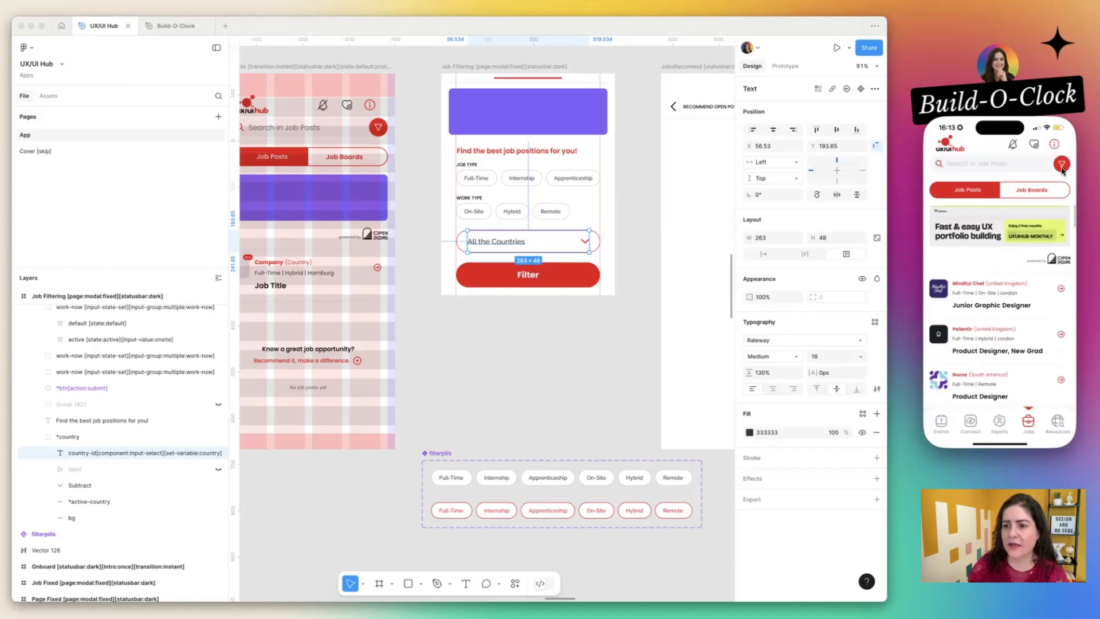
- Reopen the job filter in the preview and view the plan notes on the #4 Build Hour page of the Build-O-Clock file
click(1061, 170)
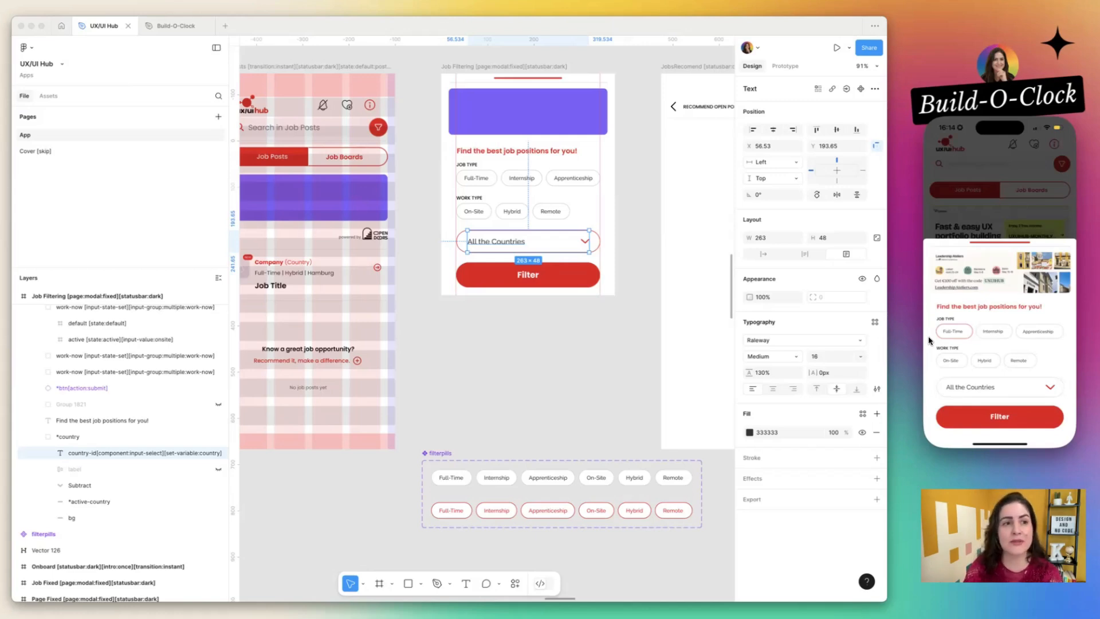
click(159, 28)
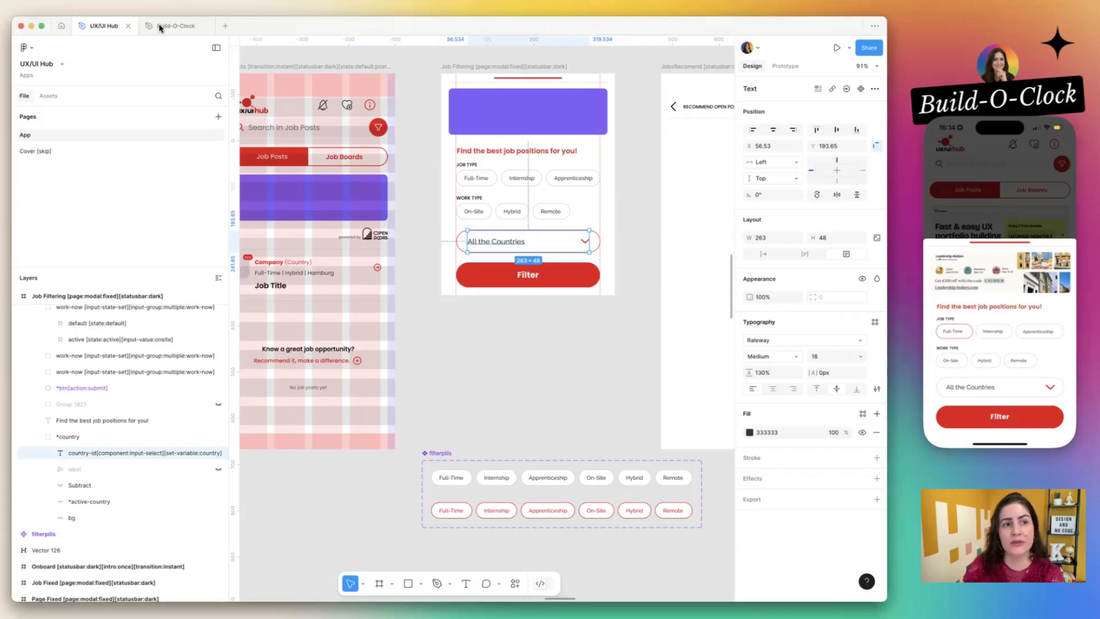
click(109, 134)
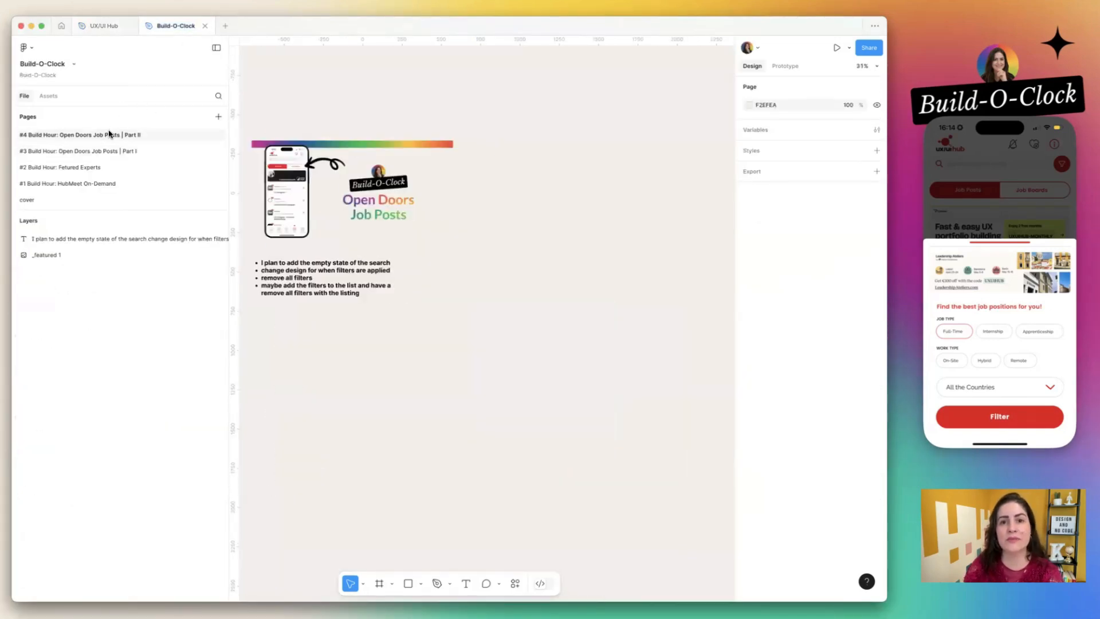
scroll(336, 253, left, 3)
scroll(336, 254, up, 4)
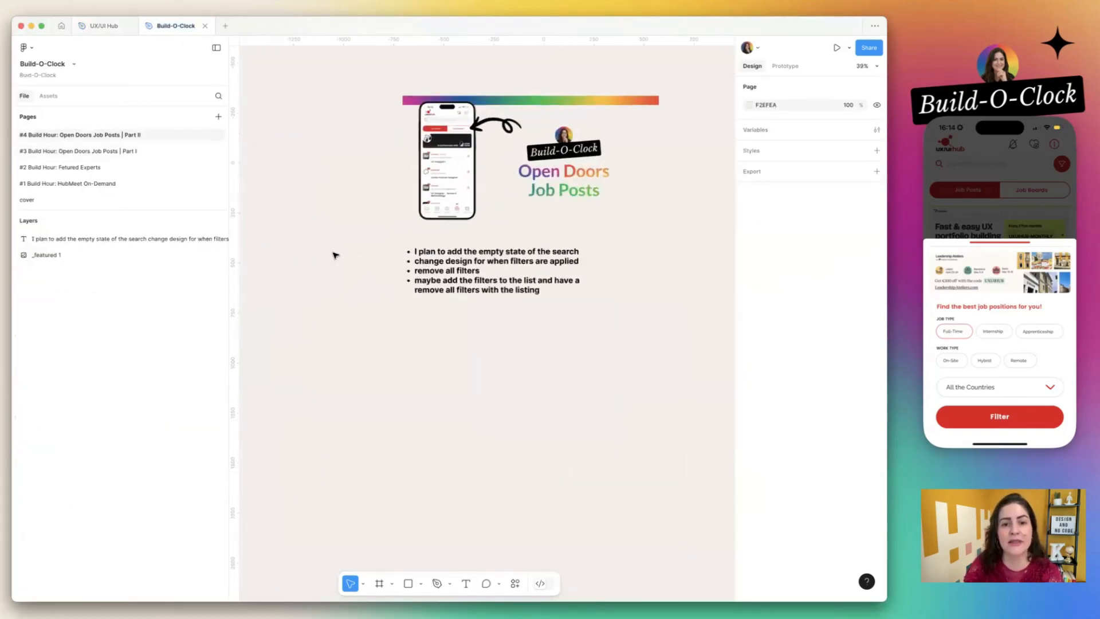
scroll(336, 255, up, 3)
scroll(336, 254, right, 3)
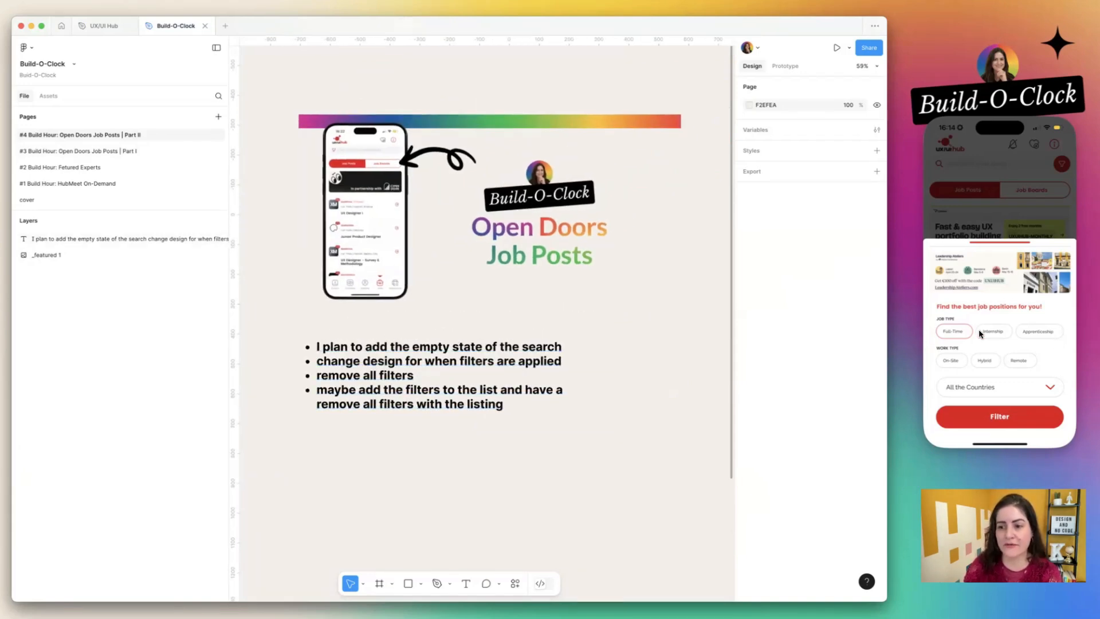
- Add the Remote work type to the Full-Time filter in the phone preview, apply it and look through the job posts
click(992, 388)
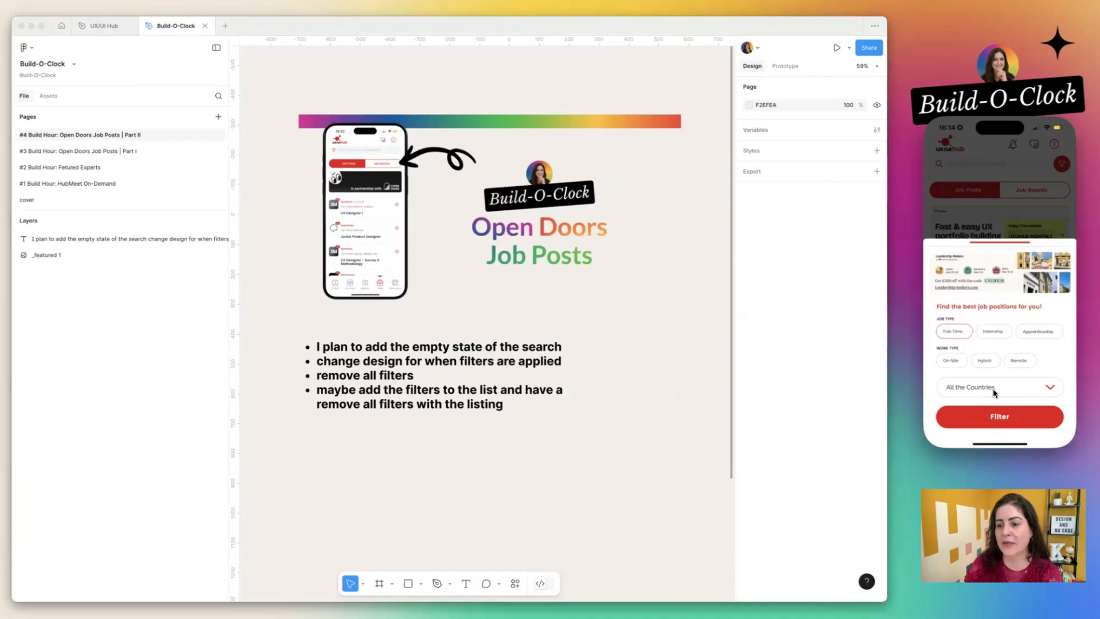
click(1017, 360)
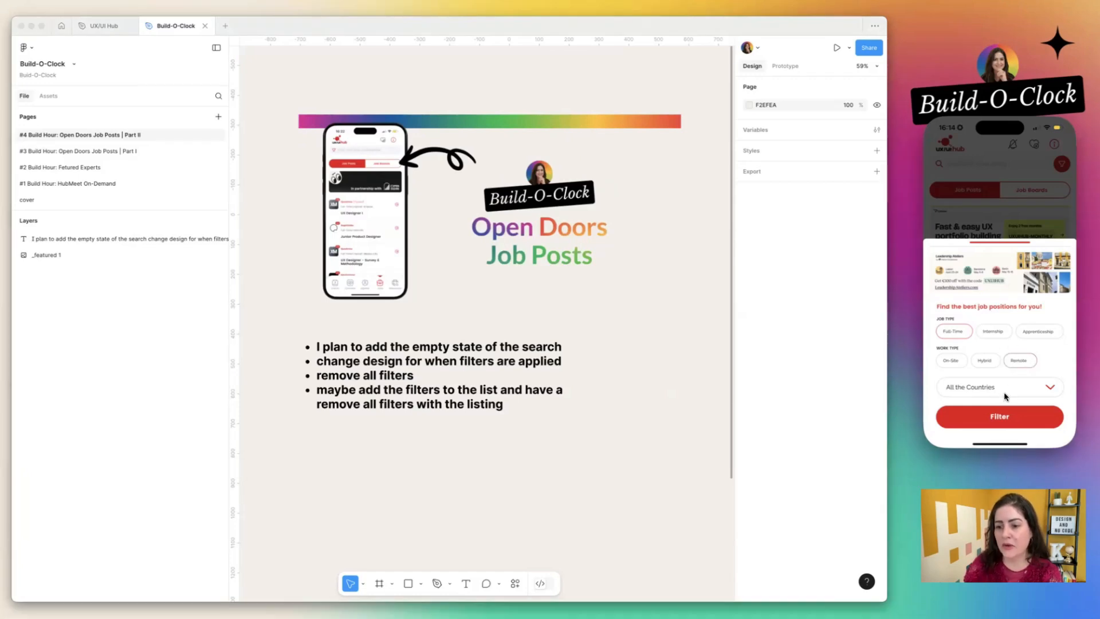
click(1003, 416)
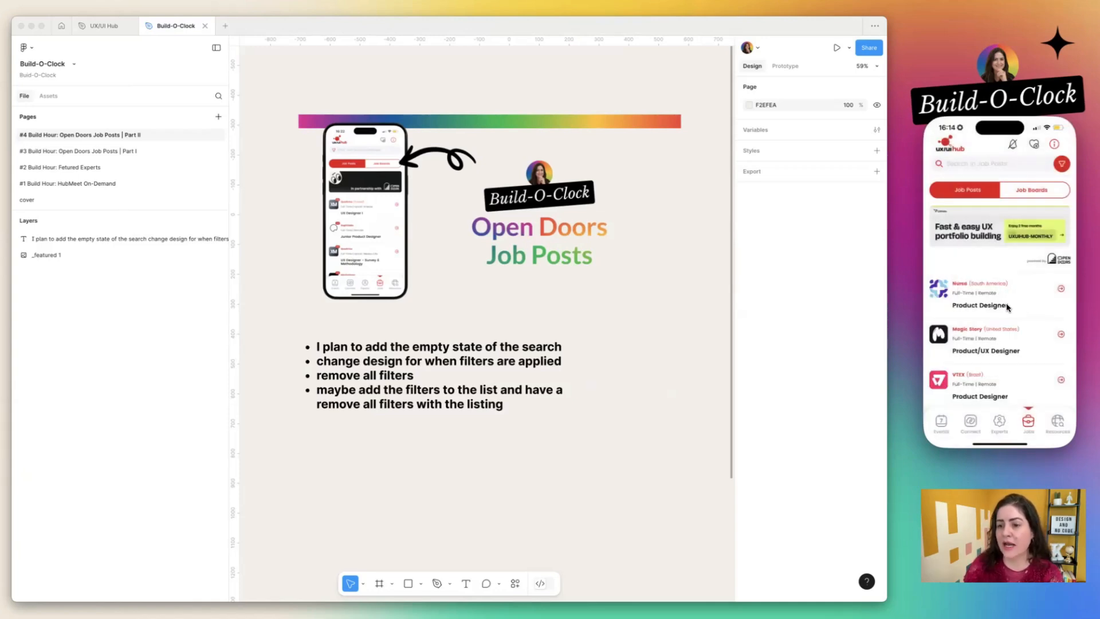
scroll(1006, 347, down, 3)
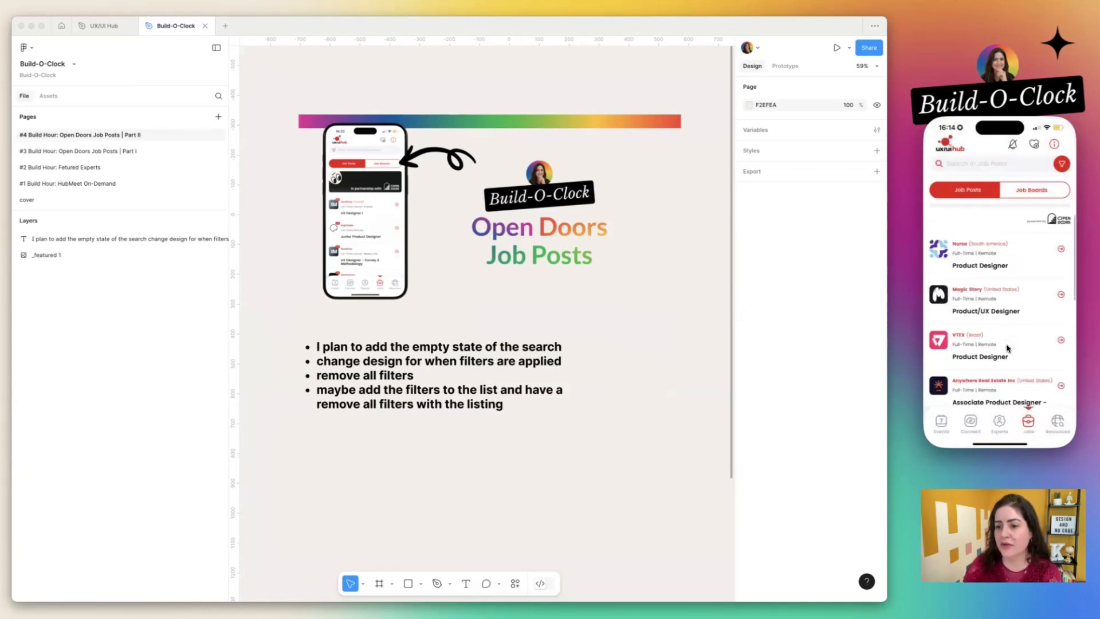
scroll(1006, 347, down, 5)
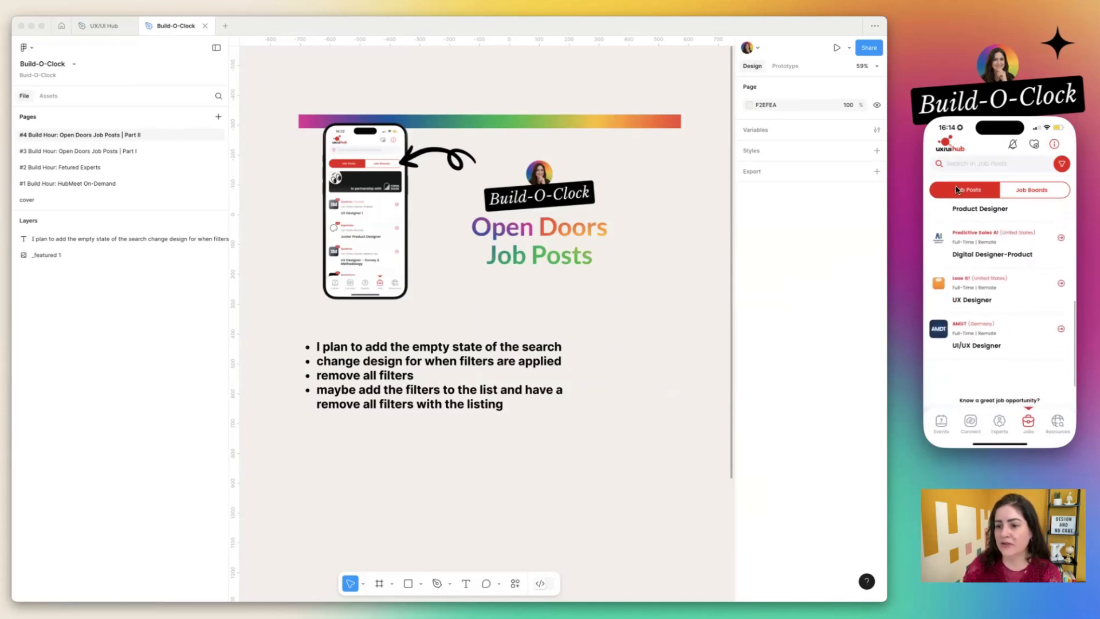
scroll(999, 302, up, 4)
- Set the job filter's country to France and apply it, and check the kept filter selections by reopening and dismissing the filter
click(1061, 164)
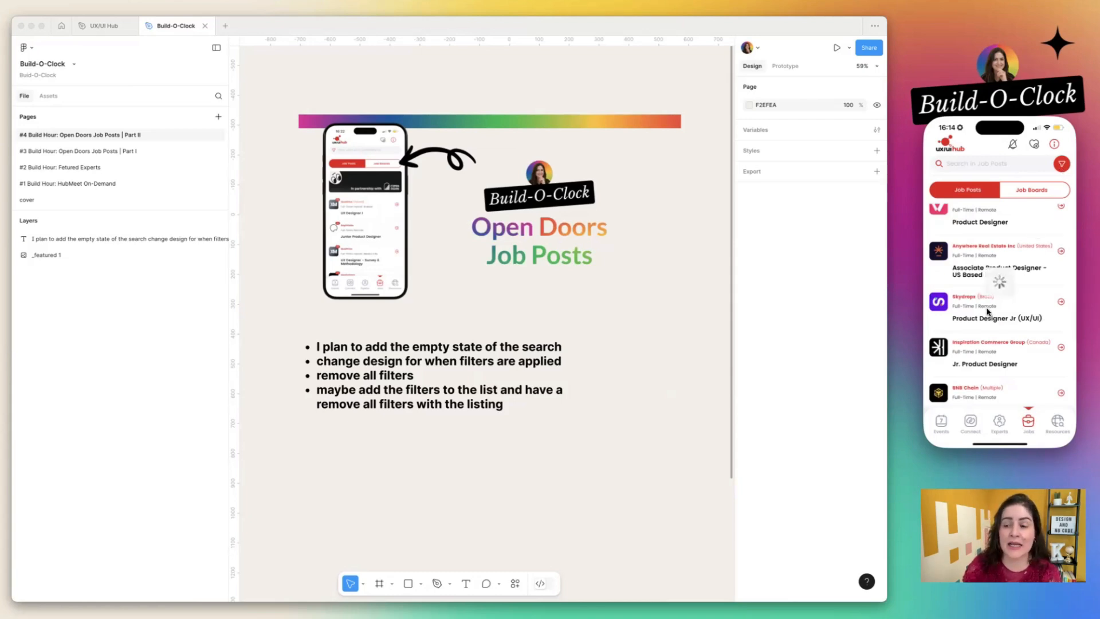
click(989, 381)
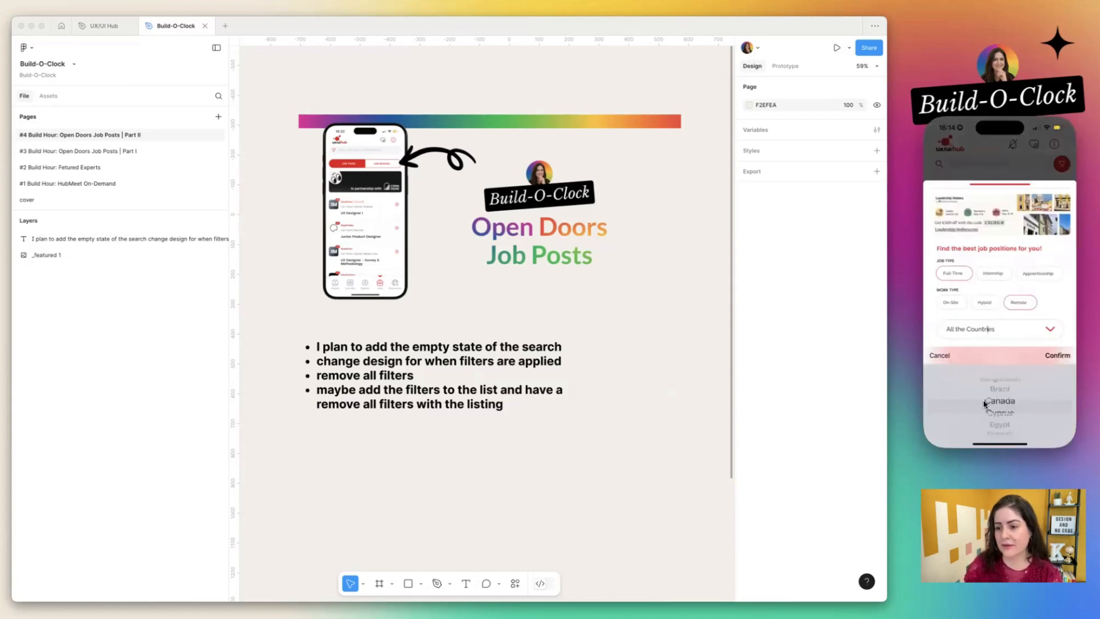
scroll(982, 401, down, 4)
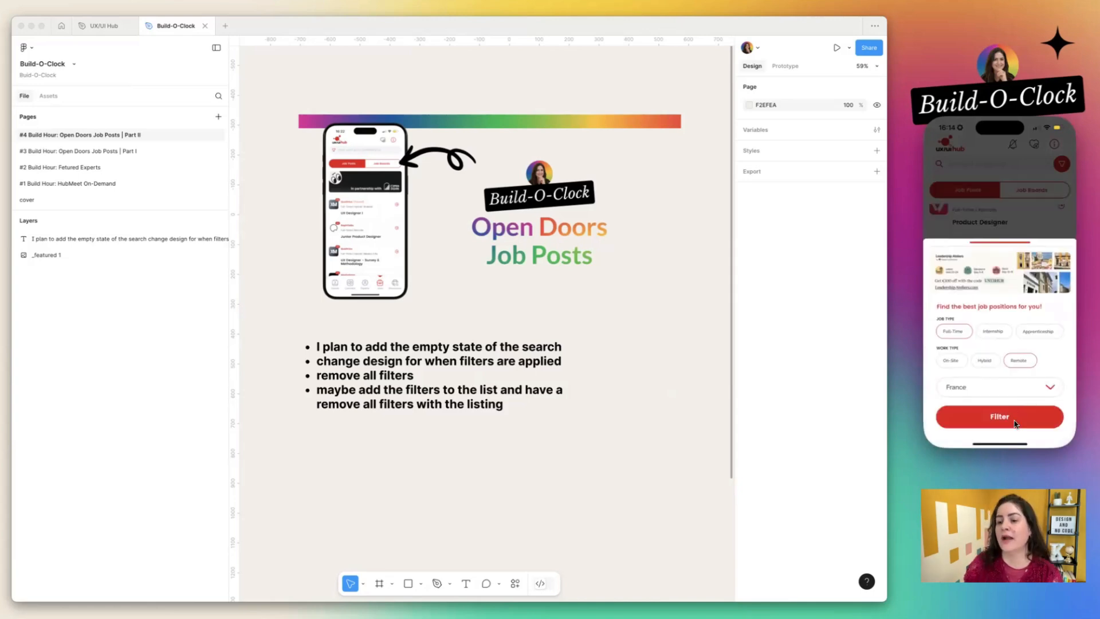
click(1014, 418)
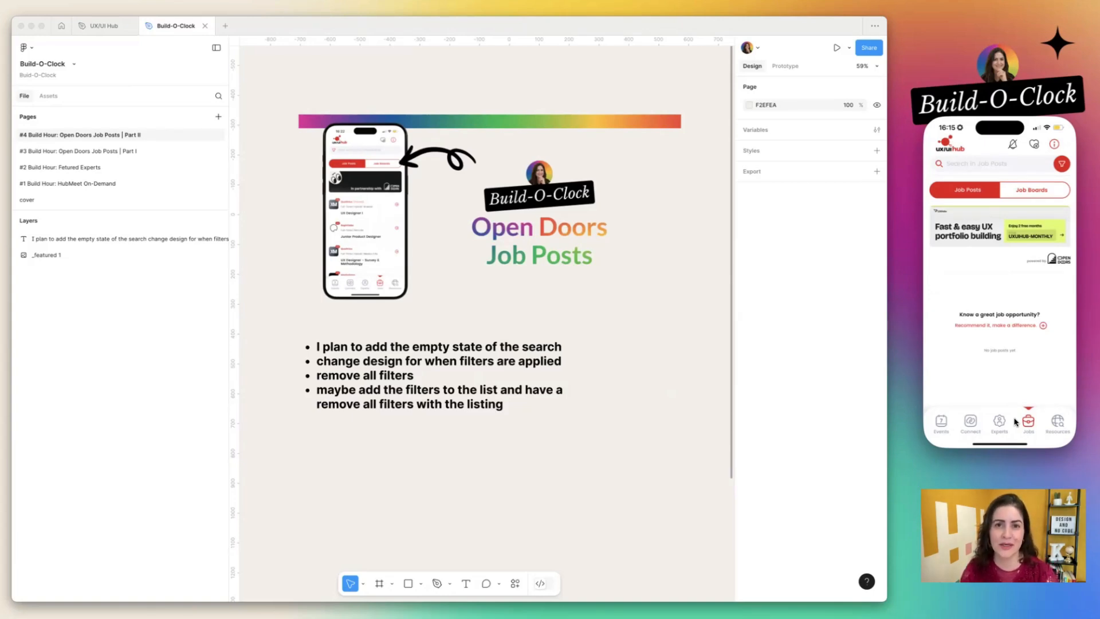
click(1061, 165)
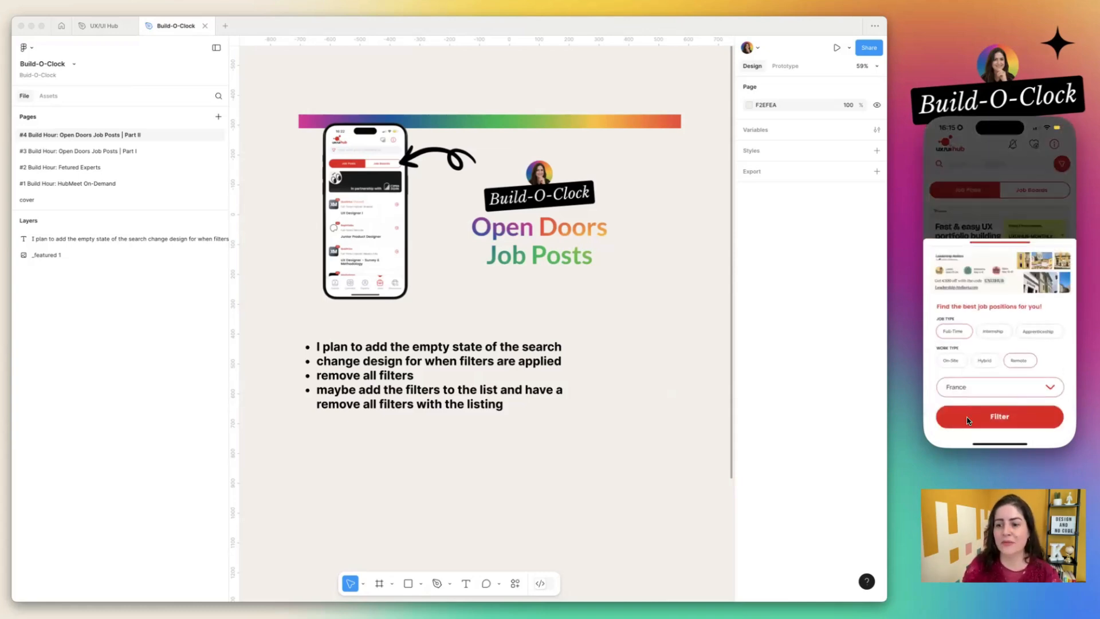
click(1063, 217)
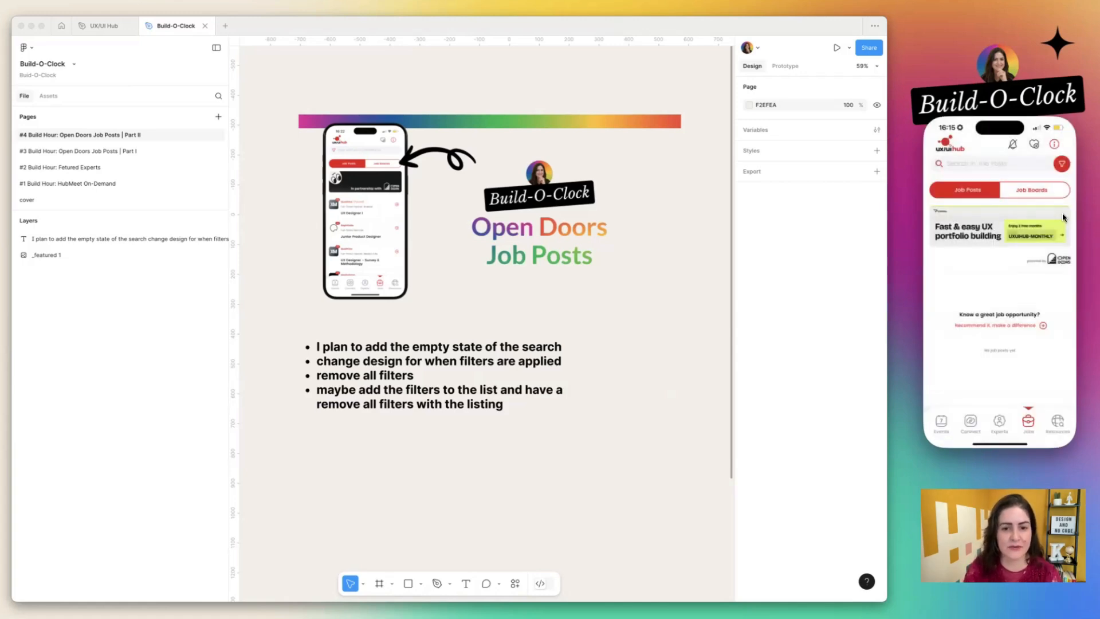
- Highlight the planning note "change design for when filters are applied" and clear the selection
triple_click(342, 364)
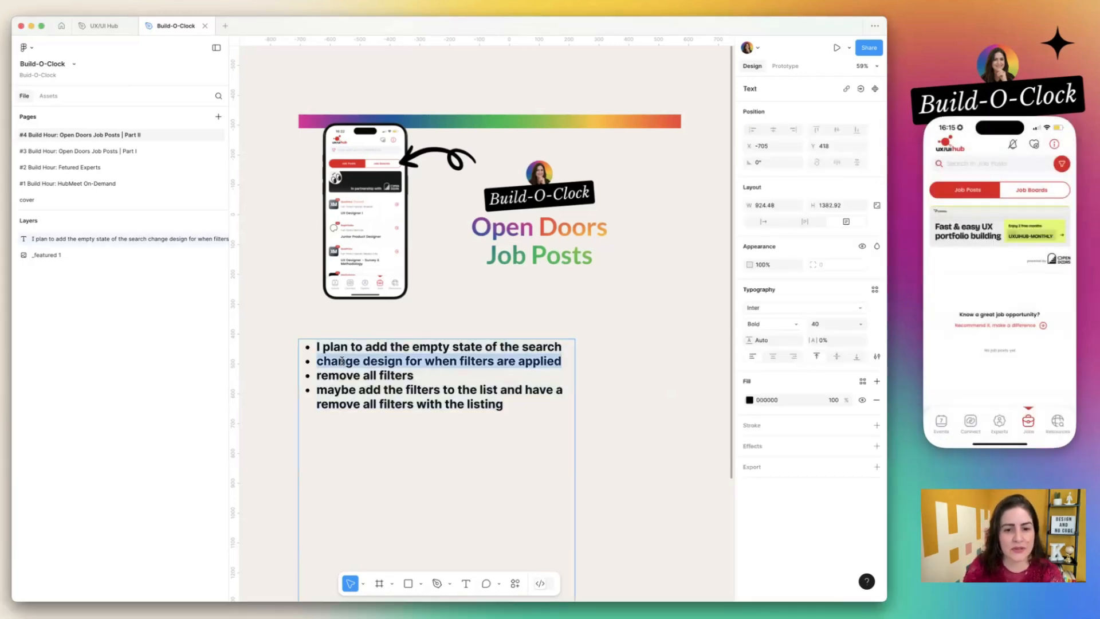
click(342, 365)
drag(317, 365, 563, 365)
key(Escape)
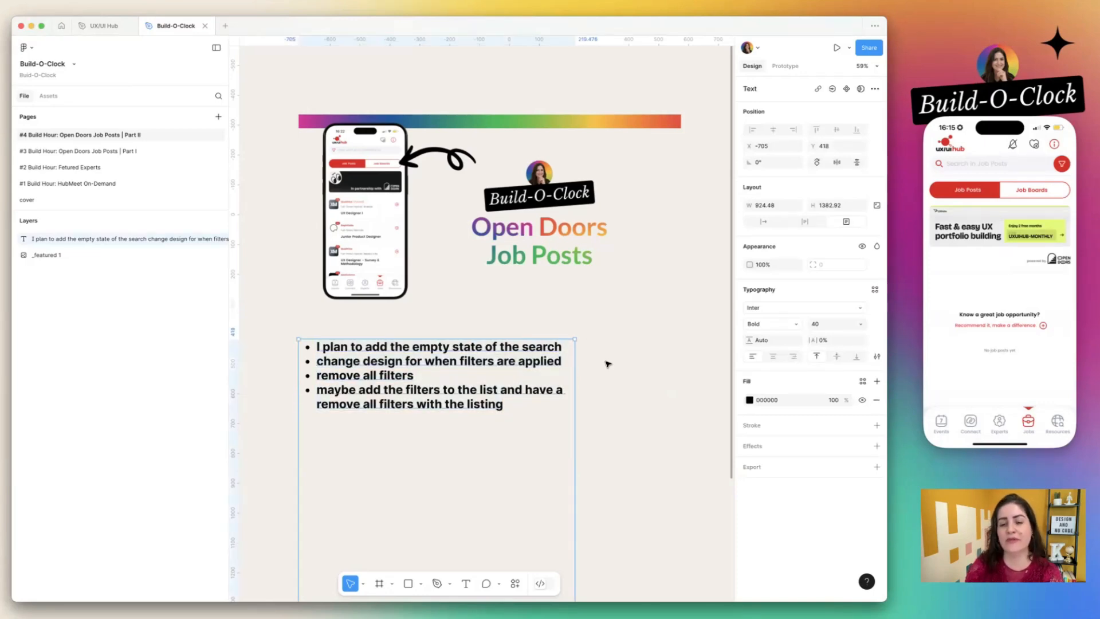
click(609, 362)
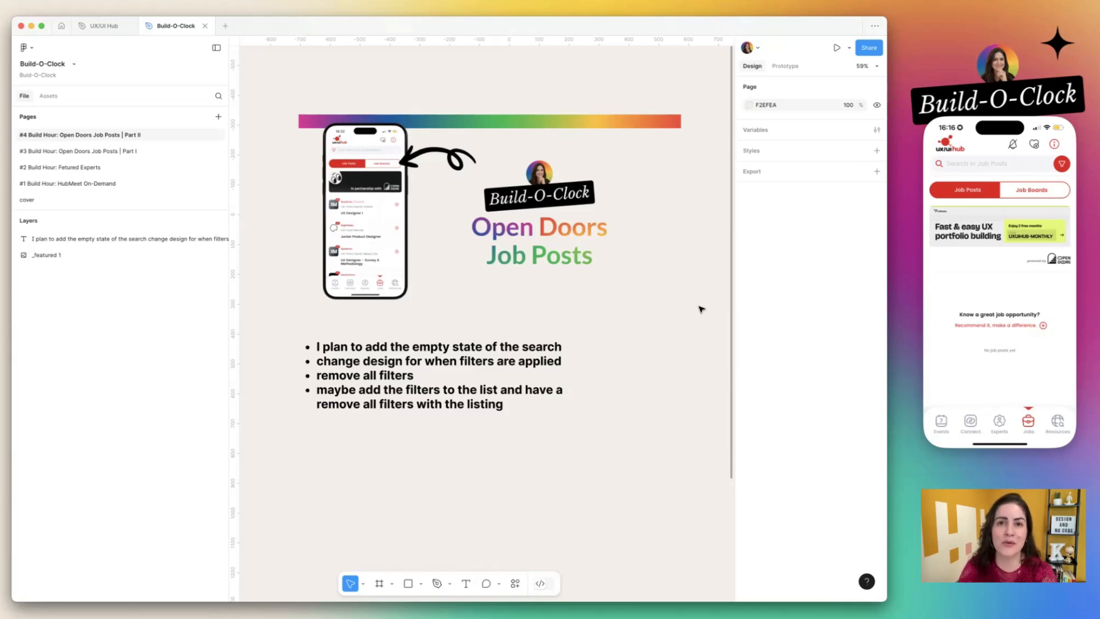
- Highlight the words "empty state" in the first planning note and clear the selection
double_click(410, 349)
drag(412, 348, 479, 348)
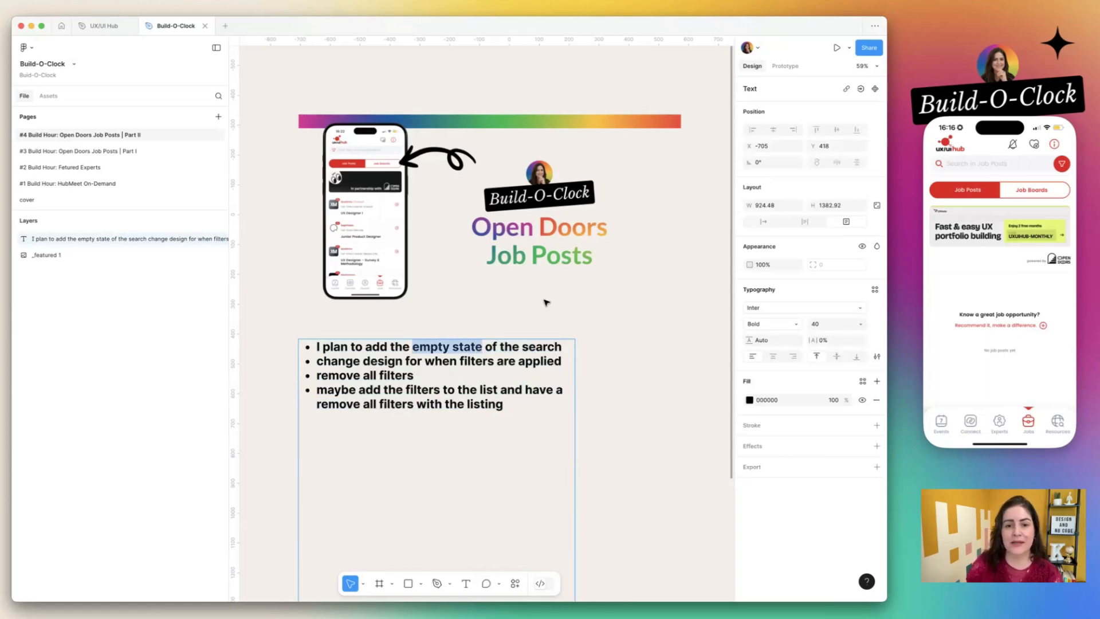
key(Escape)
key(Escape)
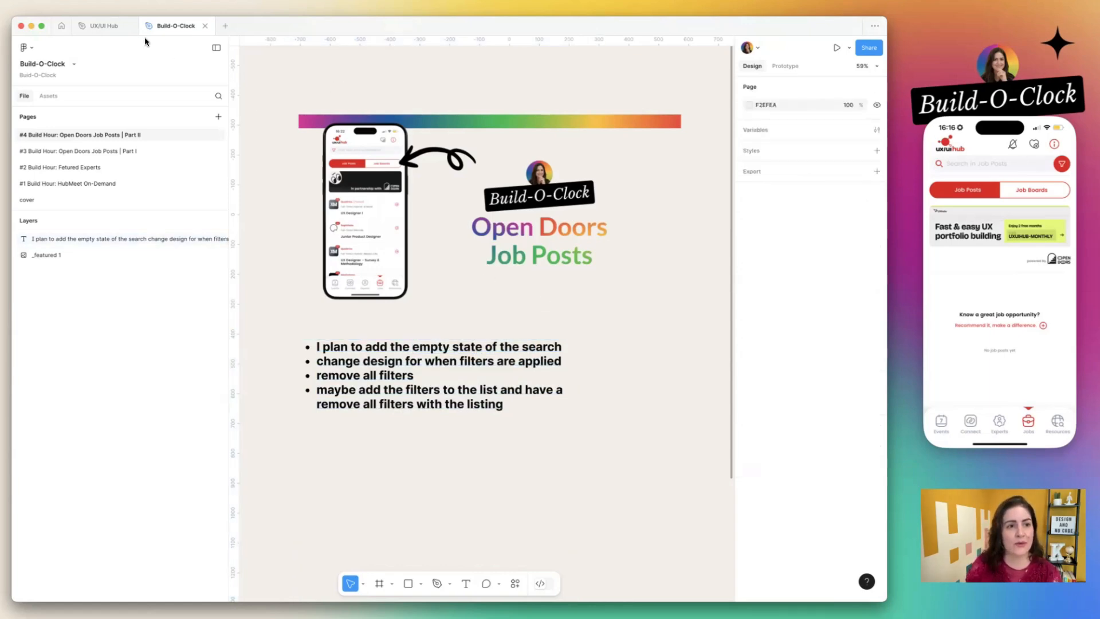
- Switch back to the UX/UI Hub file and select the recommend container in the JobPosts frame
click(111, 27)
scroll(430, 331, left, 5)
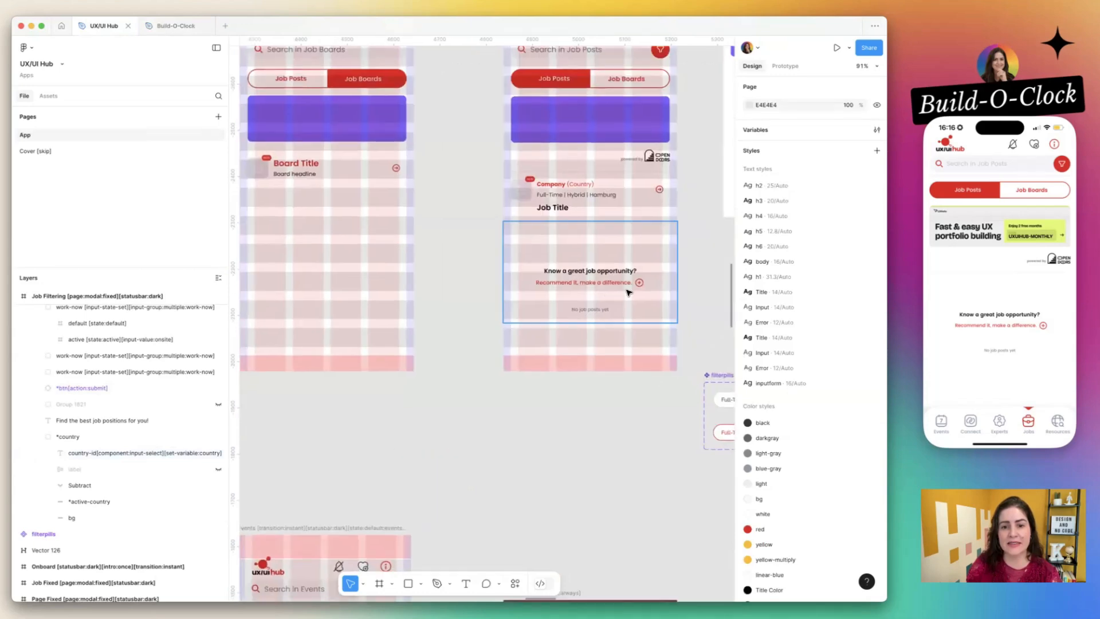
click(628, 292)
scroll(628, 290, down, 3)
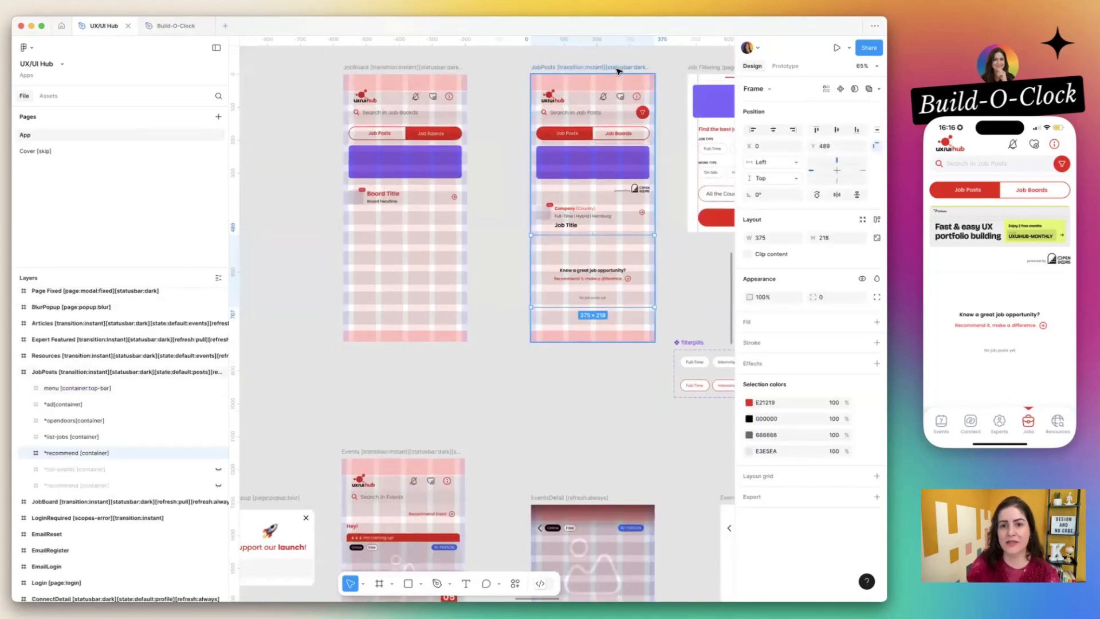
- Extend the JobPosts frame downward and even out the vertical spacing between all of its containers
click(617, 71)
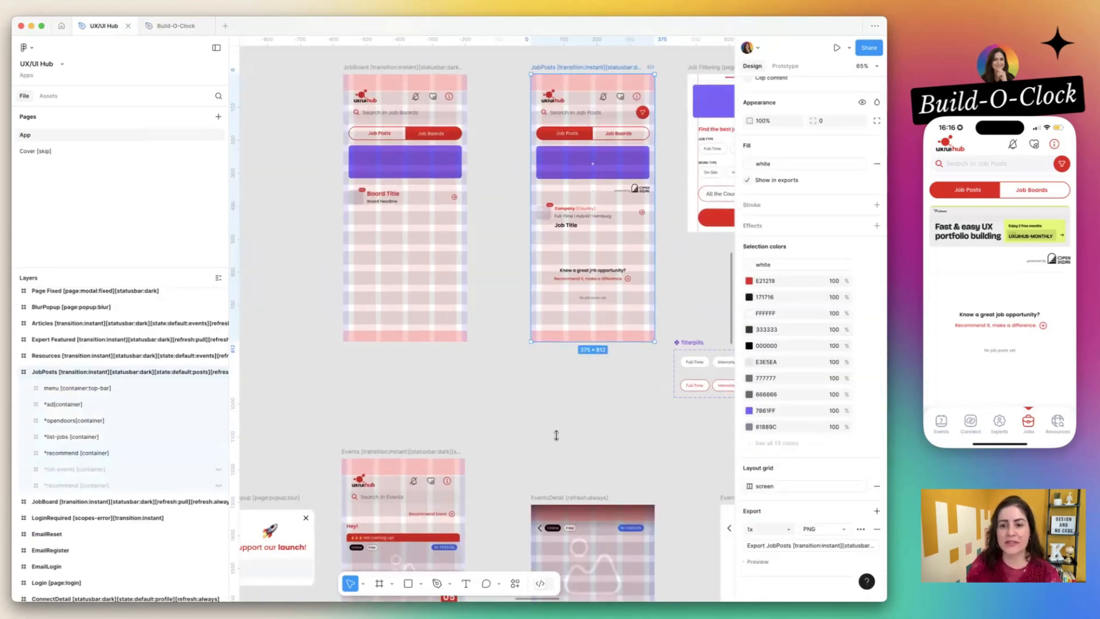
drag(556, 435, 553, 445)
click(586, 324)
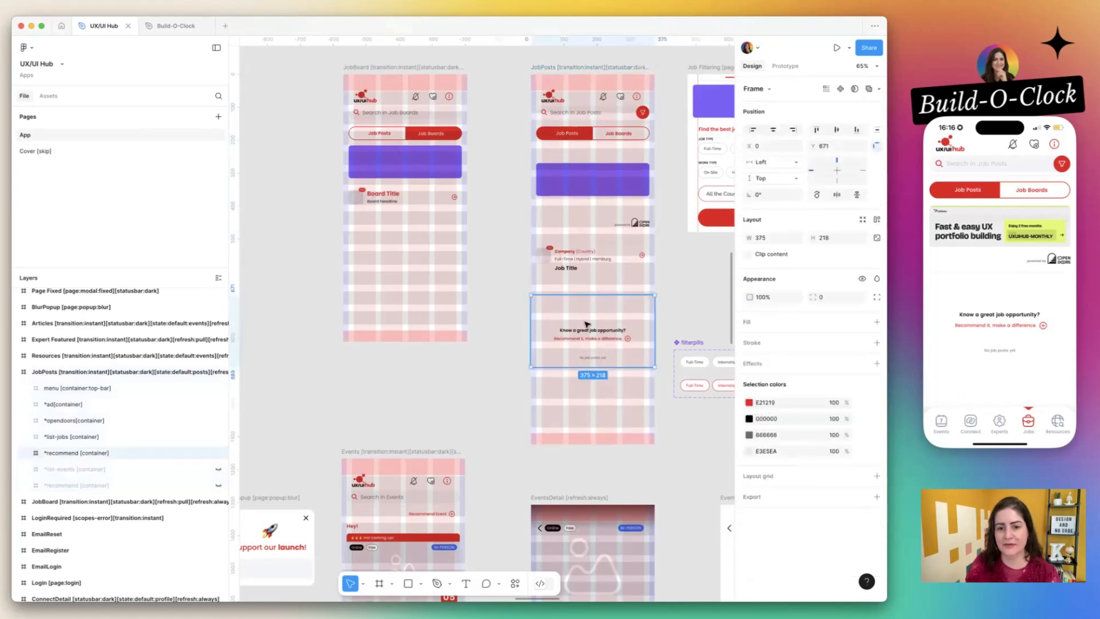
key(super+a)
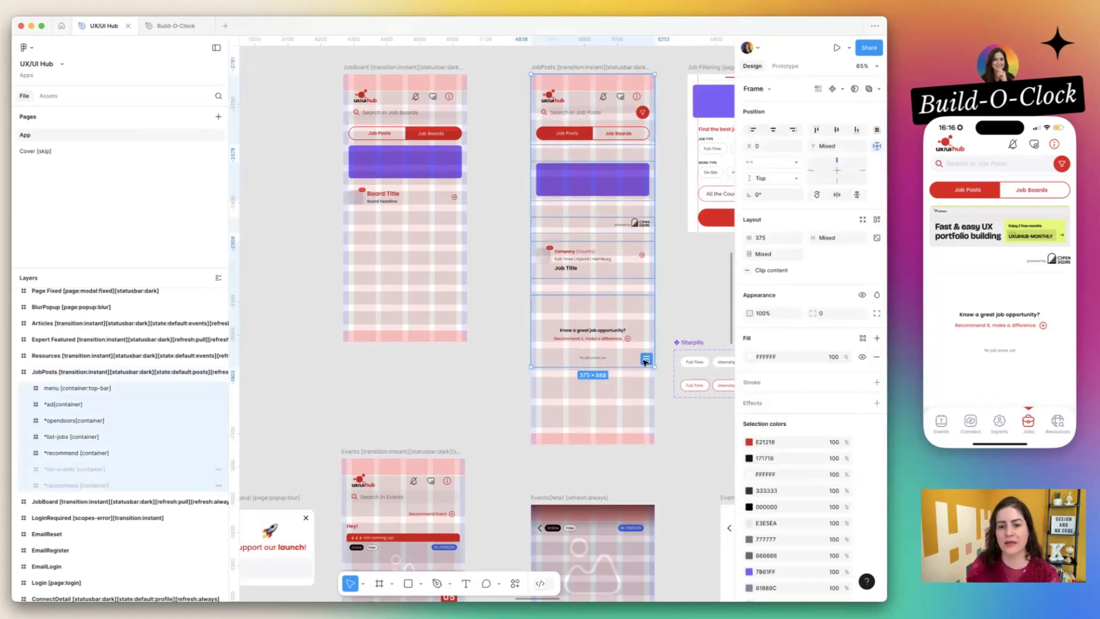
click(646, 360)
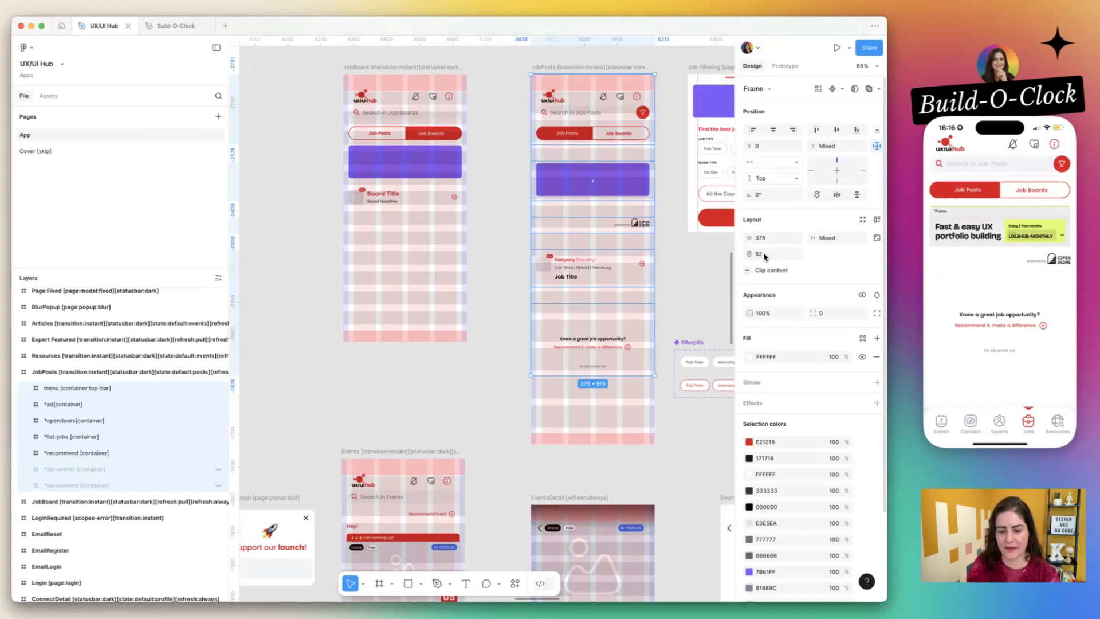
- Set the vertical spacing between the JobPosts frame's containers to 0
click(763, 253)
text(0)
key(Return)
- Duplicate the recommend container within the JobPosts frame and select the btn-recommend group of the upper one
click(601, 277)
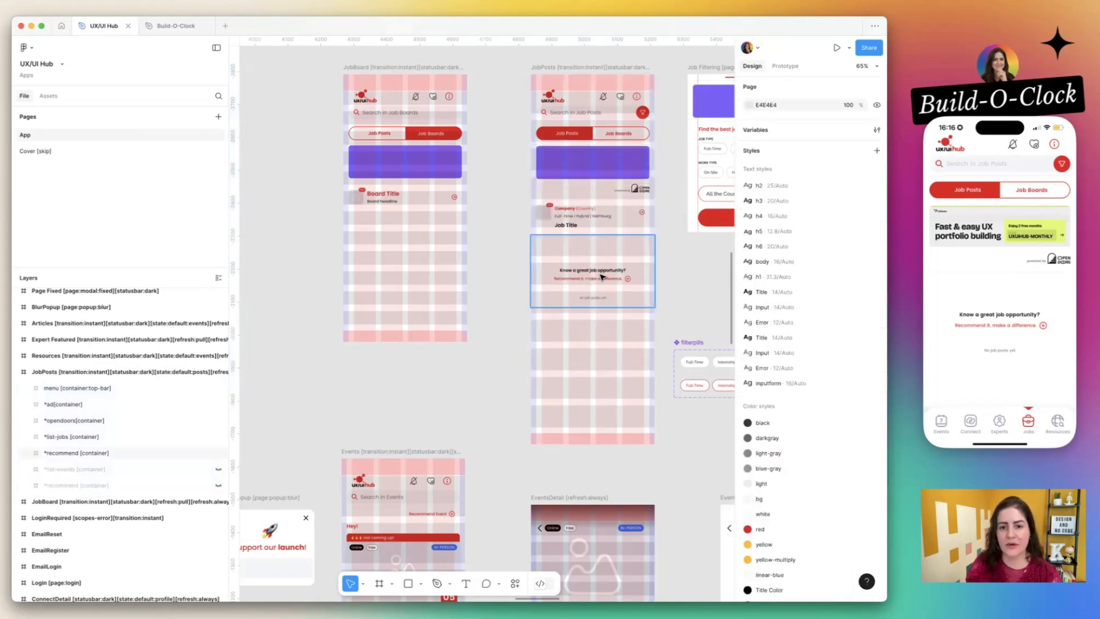
mouse_move(601, 277)
mouse_down()
mouse_move(587, 369)
mouse_move(613, 386)
mouse_move(620, 297)
mouse_move(599, 293)
mouse_up()
double_click(599, 296)
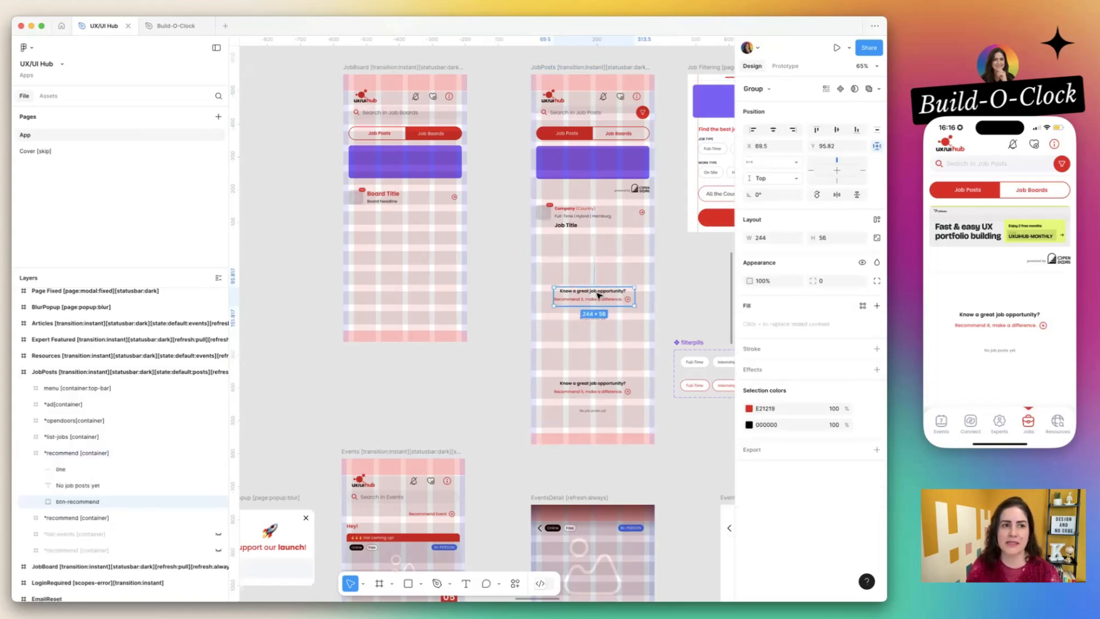
- Switch to Chrome and open mobbin.com in a new tab
key(super+Tab)
key(super+Tab)
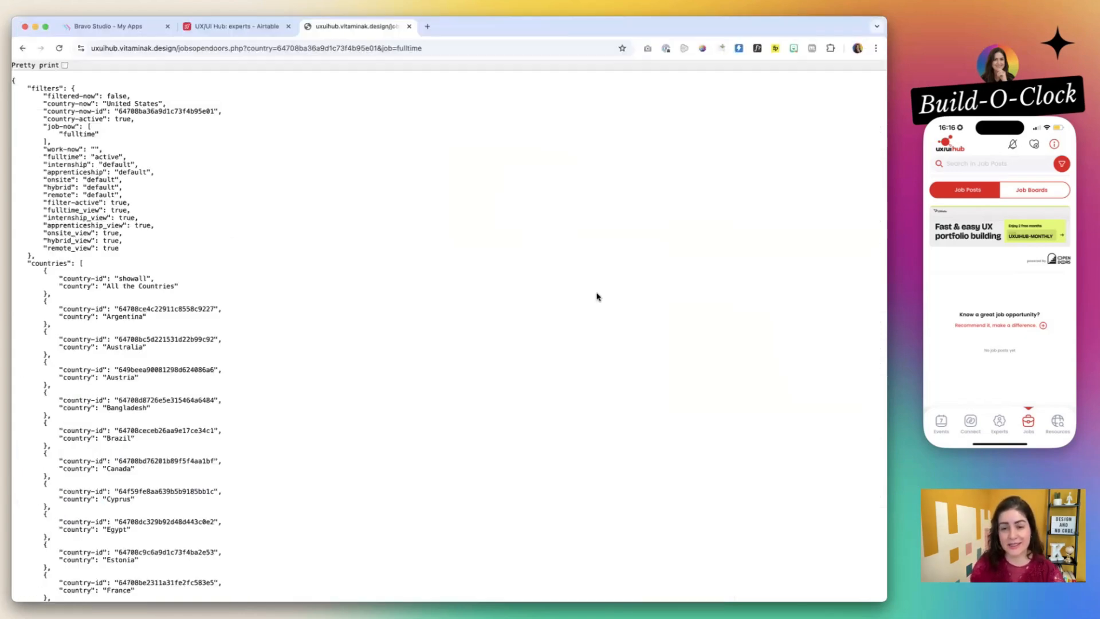
key(super+t)
text(mobbin.com)
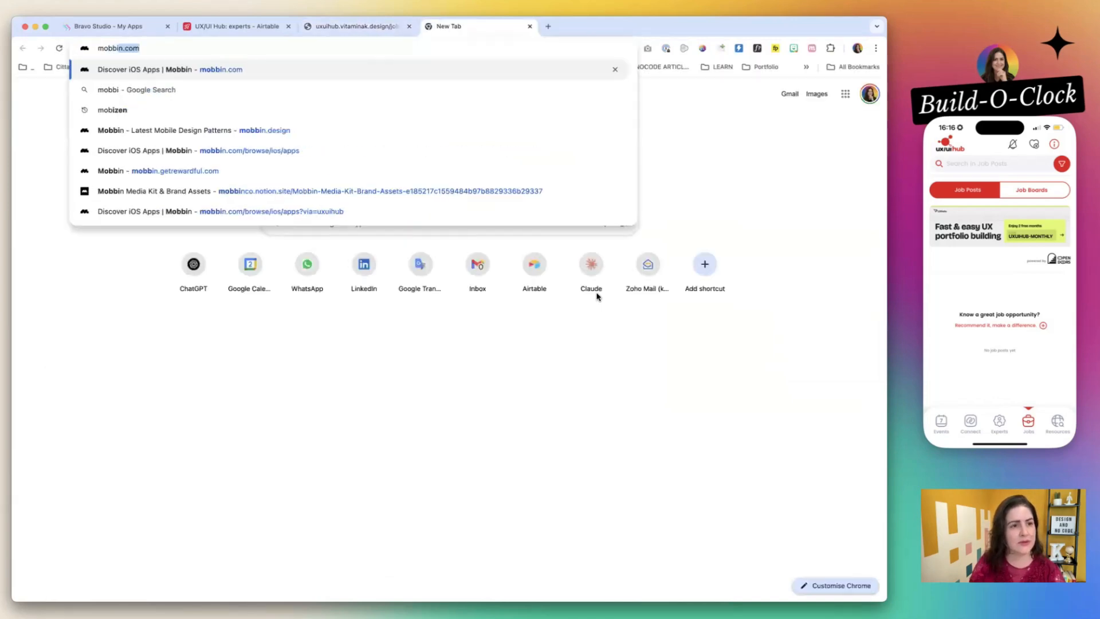
key(Return)
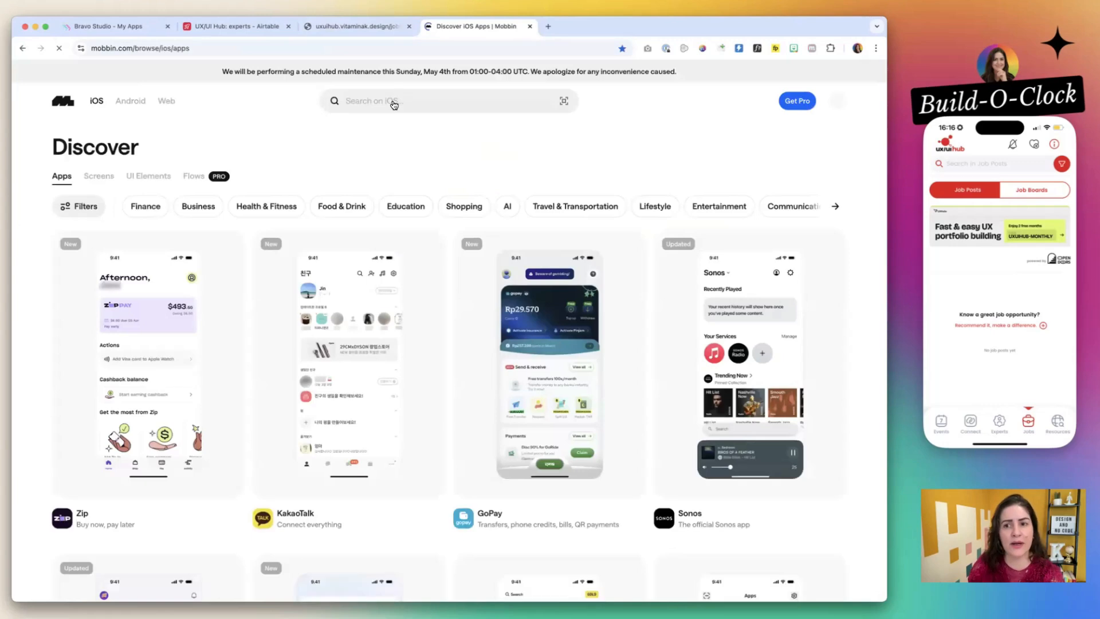
- Search Mobbin's iOS screens for the Empty State pattern and look through the example screens
click(393, 103)
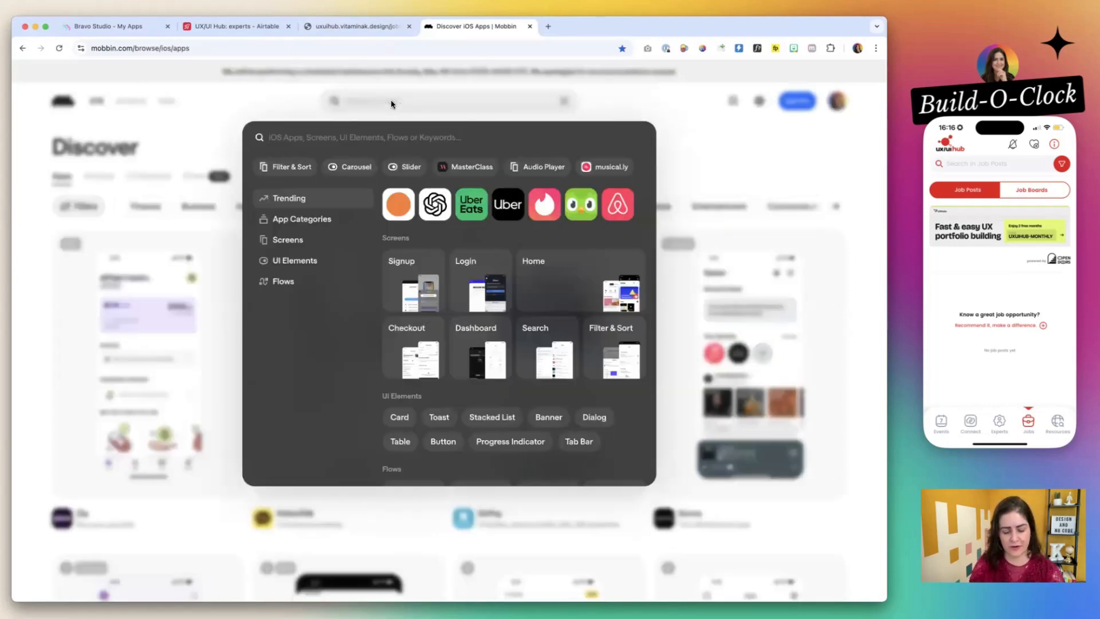
text(empty)
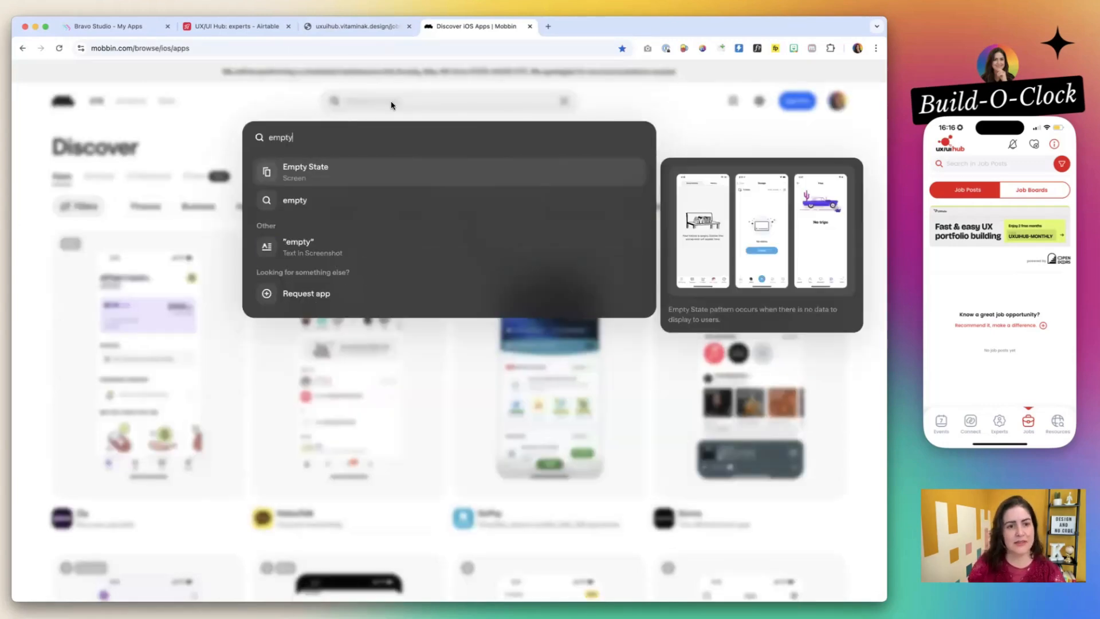
click(308, 169)
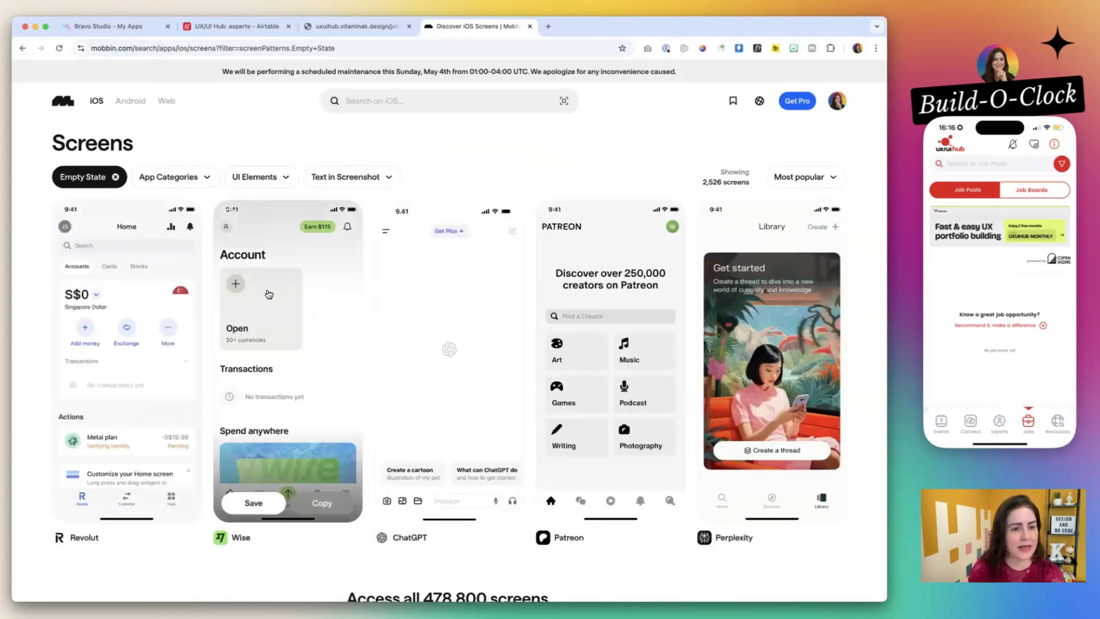
mouse_move(146, 335)
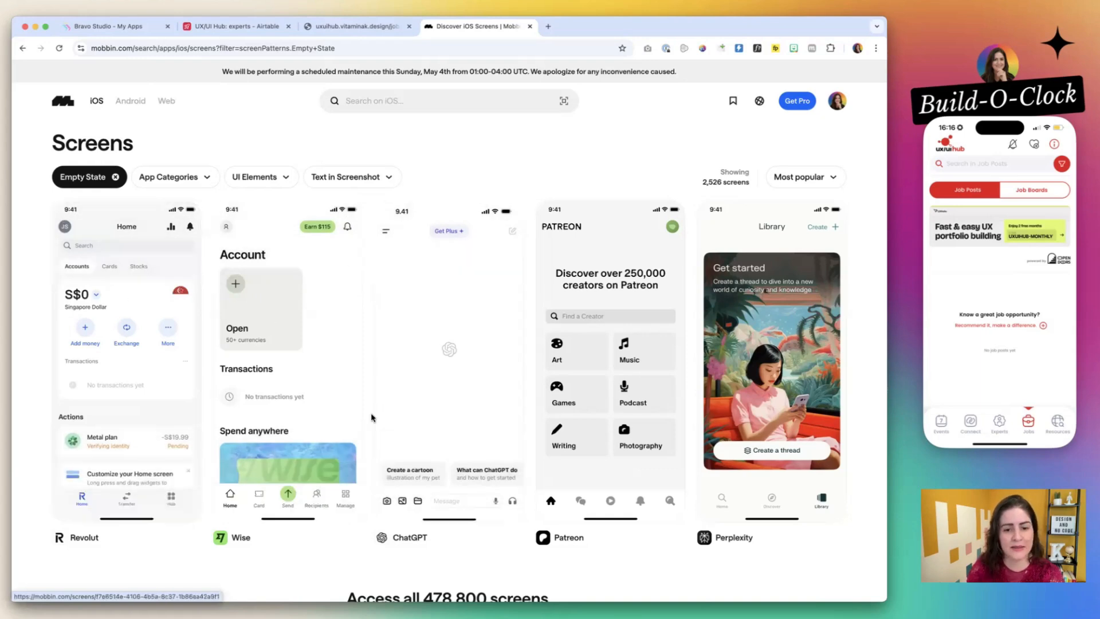
scroll(362, 406, down, 1)
mouse_move(422, 238)
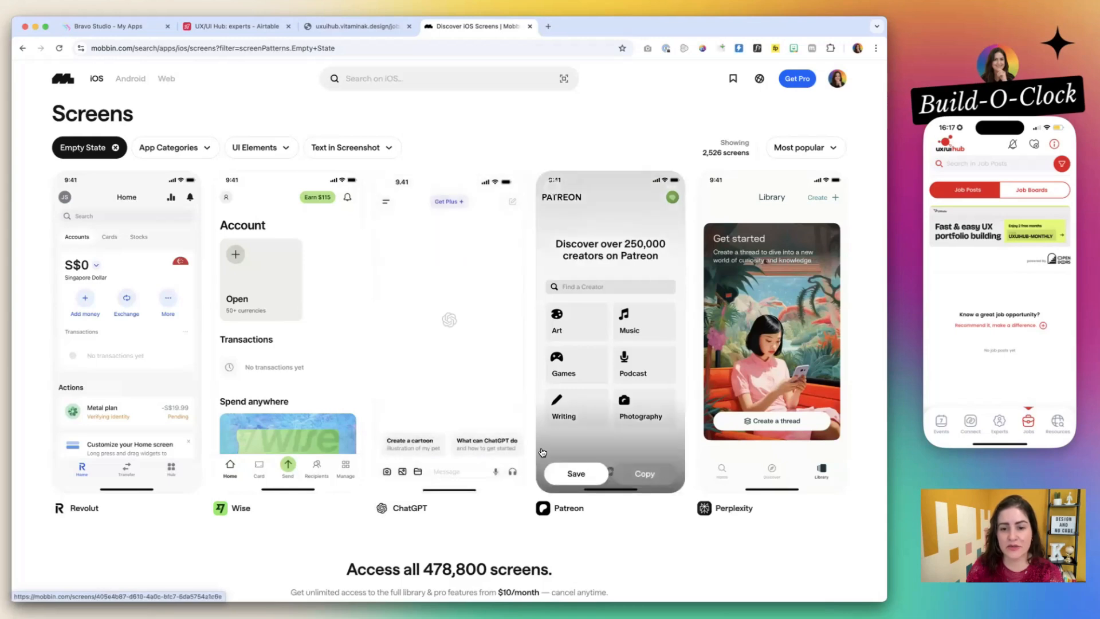
scroll(490, 447, down, 2)
mouse_move(822, 222)
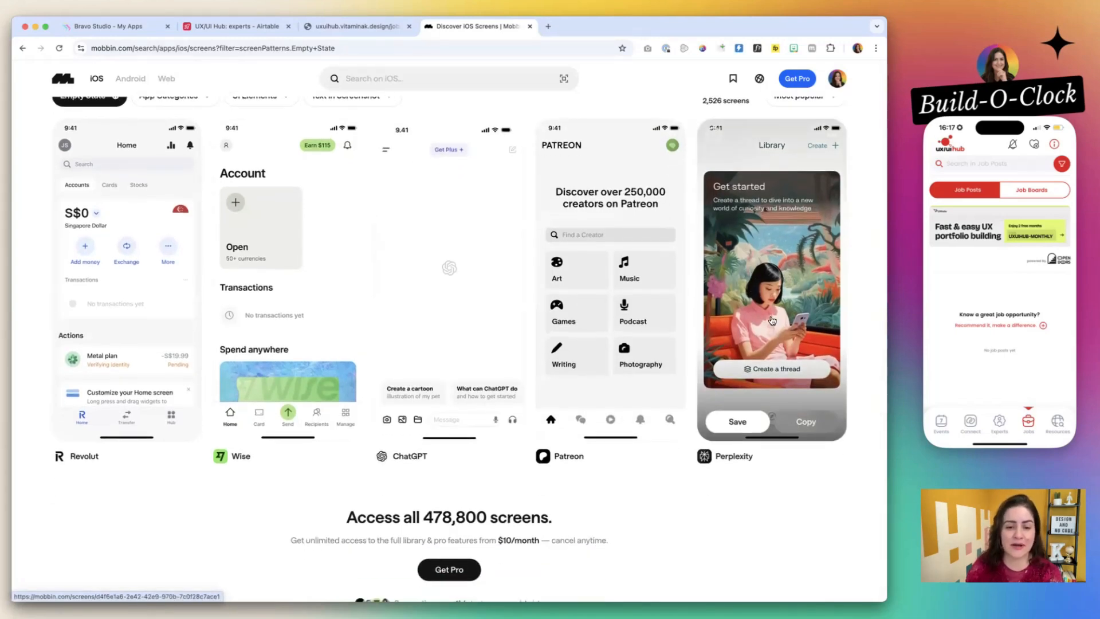
scroll(772, 321, down, 6)
scroll(768, 317, up, 7)
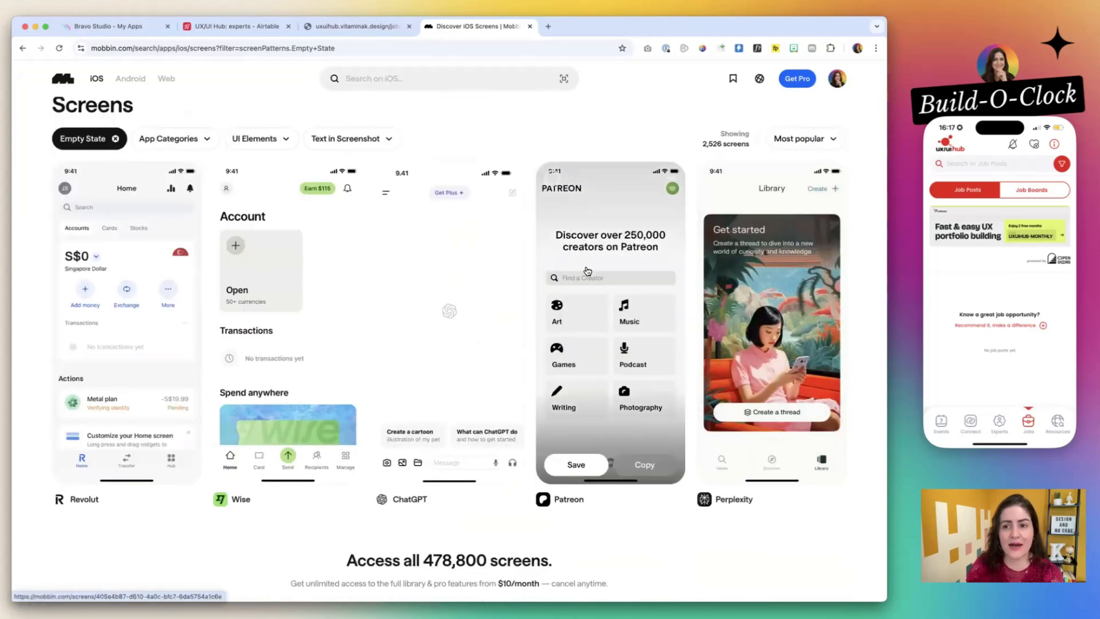
- Open opendoorscareers.com in a new tab and go to its Jobs page
key(super+t)
text(op)
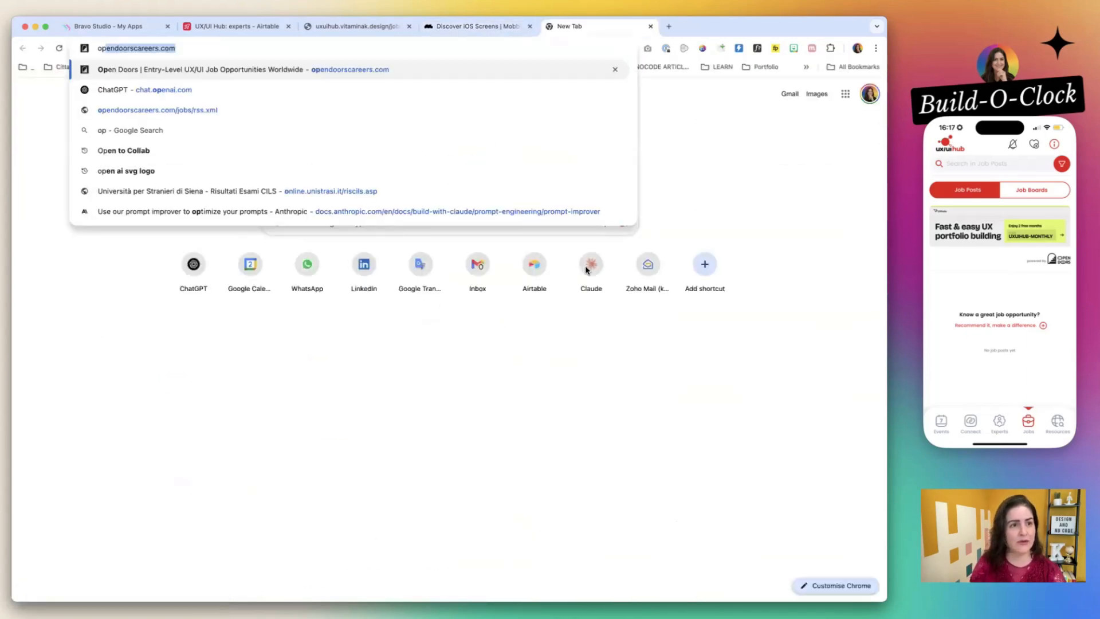
text(en)
key(Return)
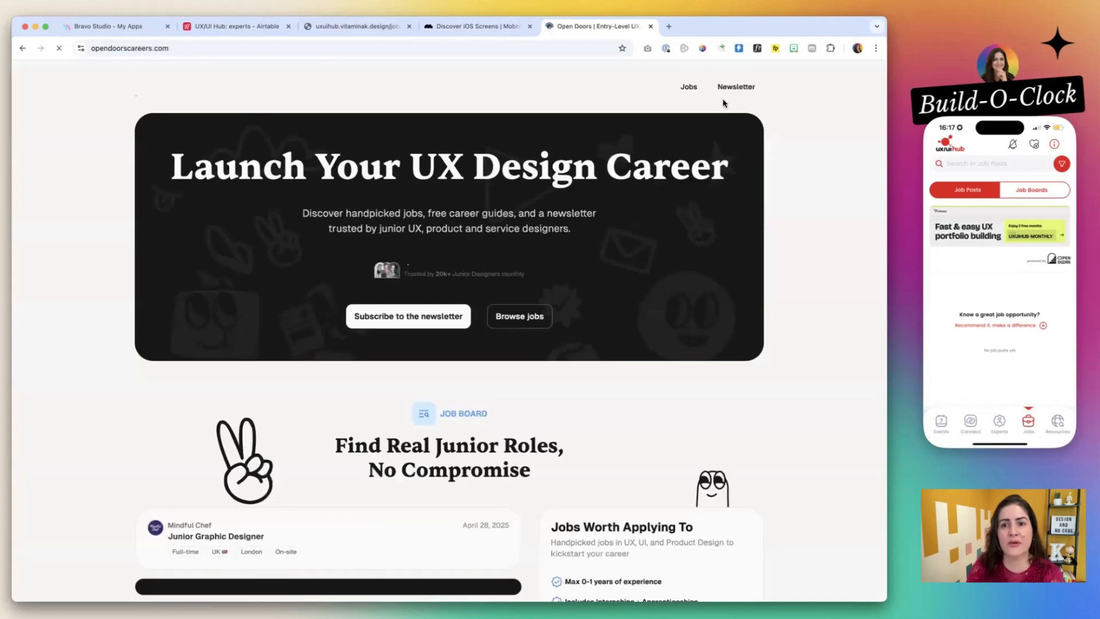
click(687, 87)
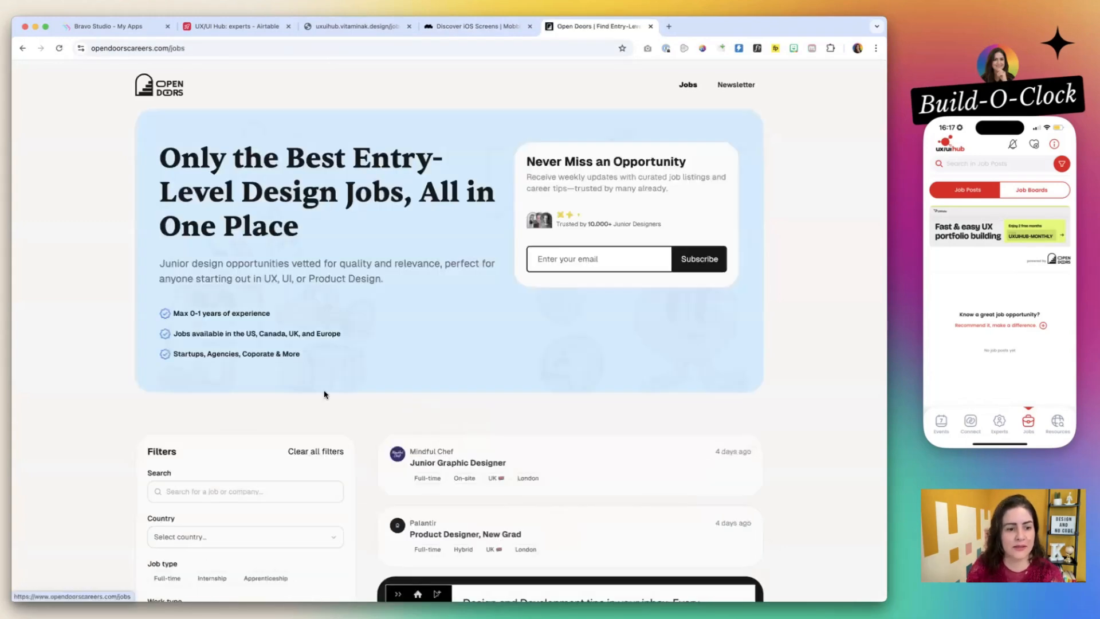
- Filter the Open Doors job listings by job type Full-time and work type Remote
scroll(324, 394, down, 5)
click(169, 423)
scroll(171, 429, down, 4)
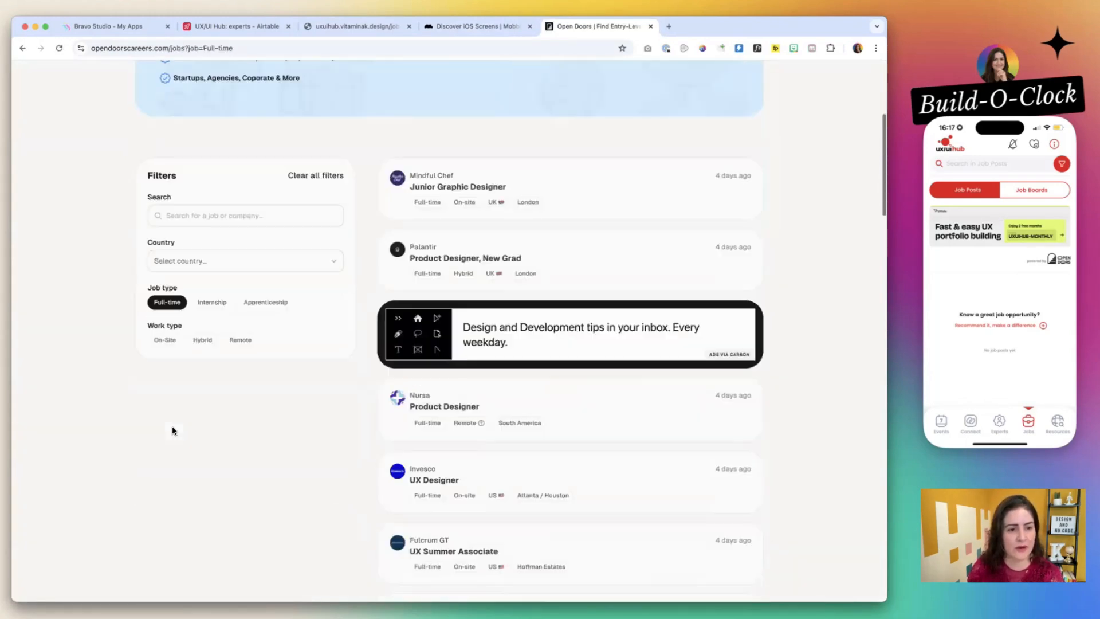
scroll(172, 430, down, 2)
click(170, 287)
click(236, 290)
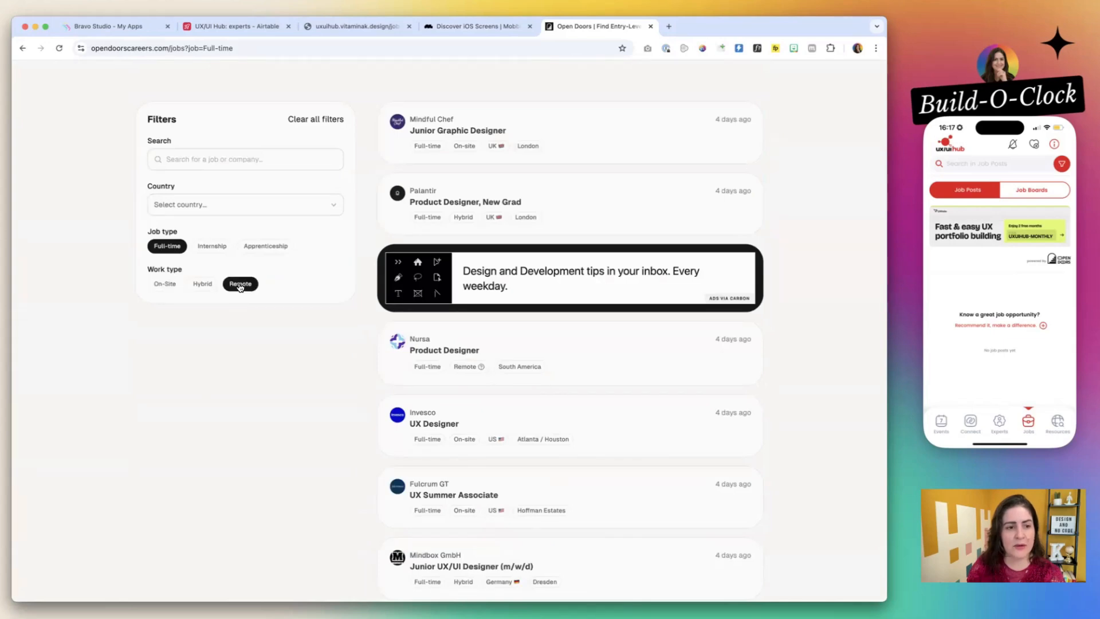
- Set the country filter of the job listings to France
click(202, 204)
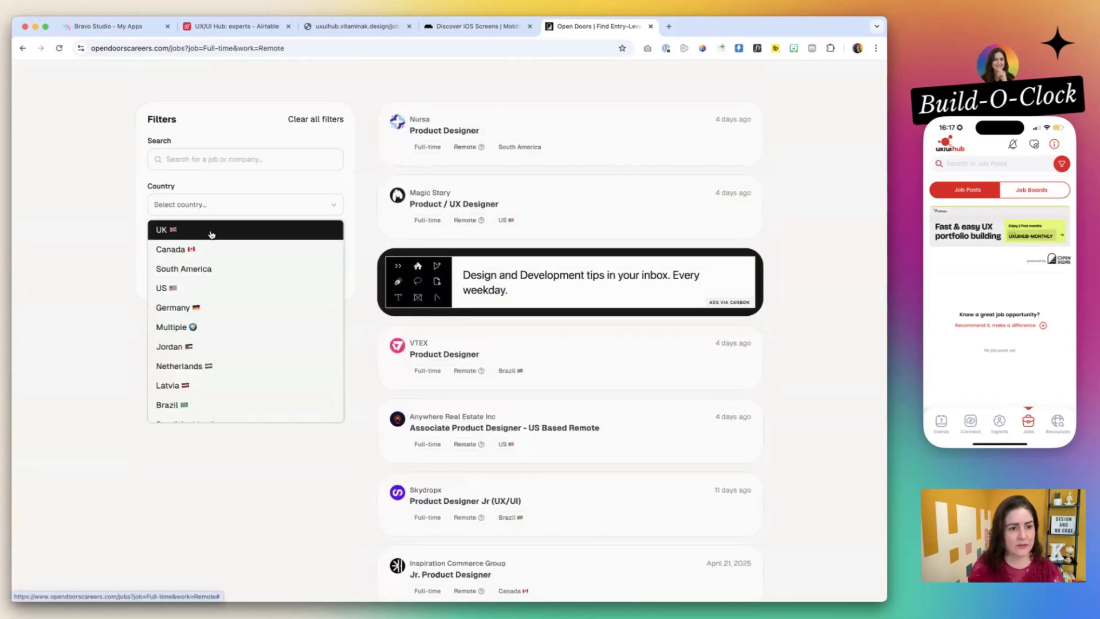
click(210, 205)
click(202, 204)
scroll(189, 314, down, 5)
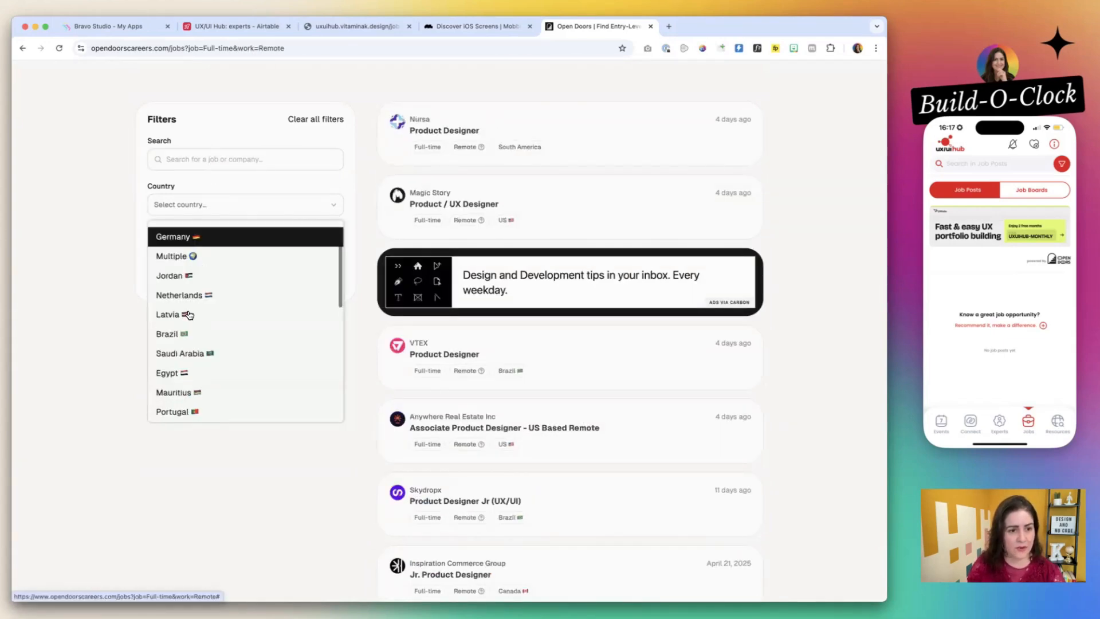
scroll(189, 315, down, 3)
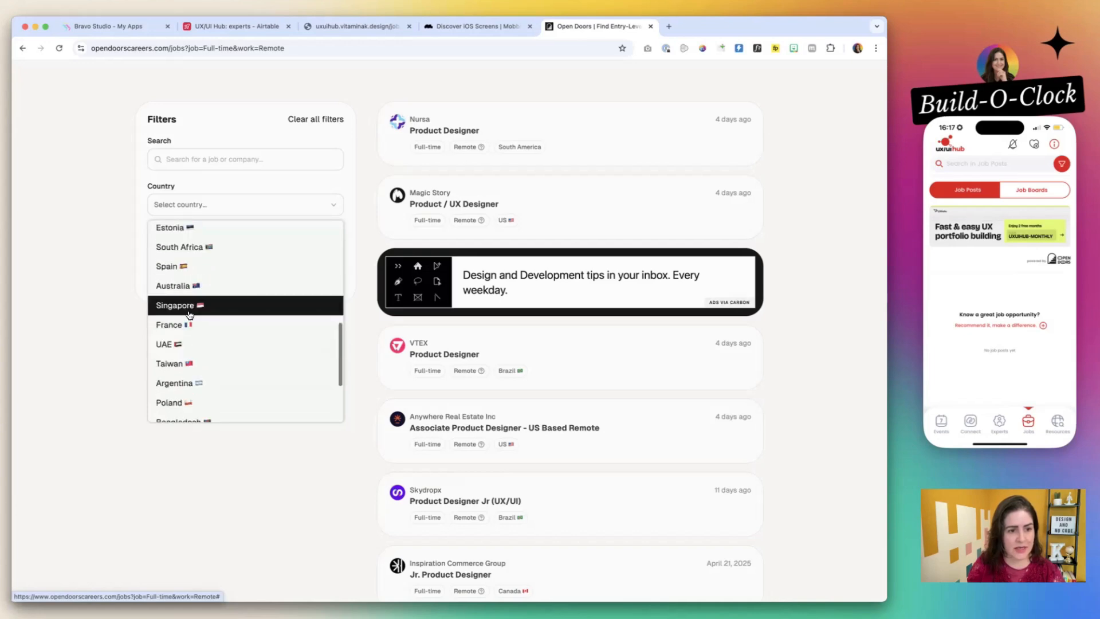
click(189, 277)
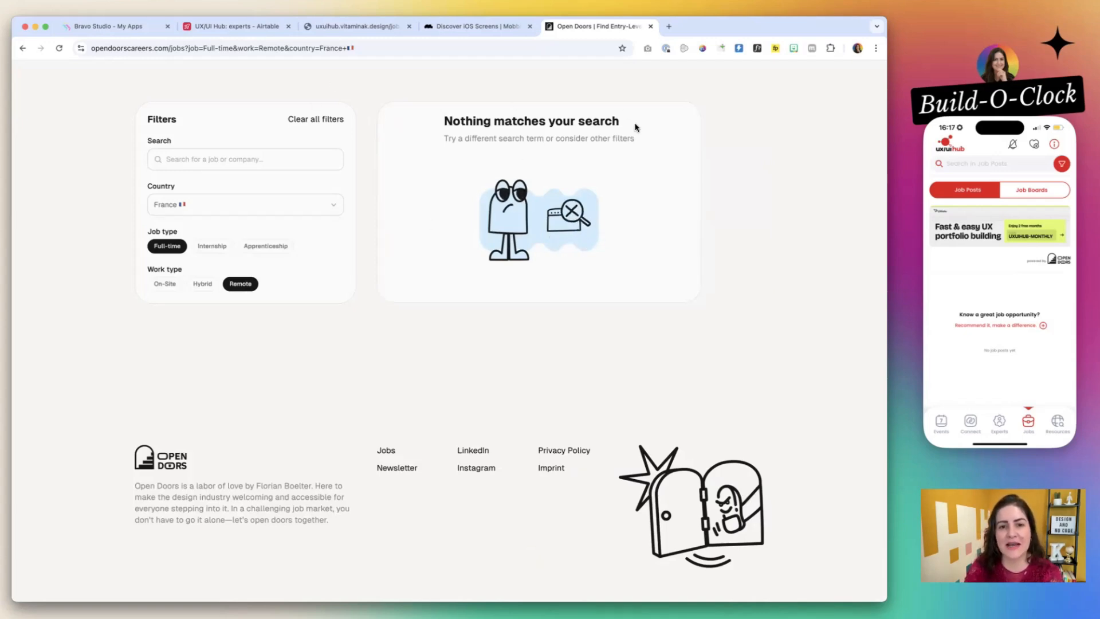
- Highlight the empty state's heading and the hint line under it for reading, and clear the selection
drag(439, 120, 633, 130)
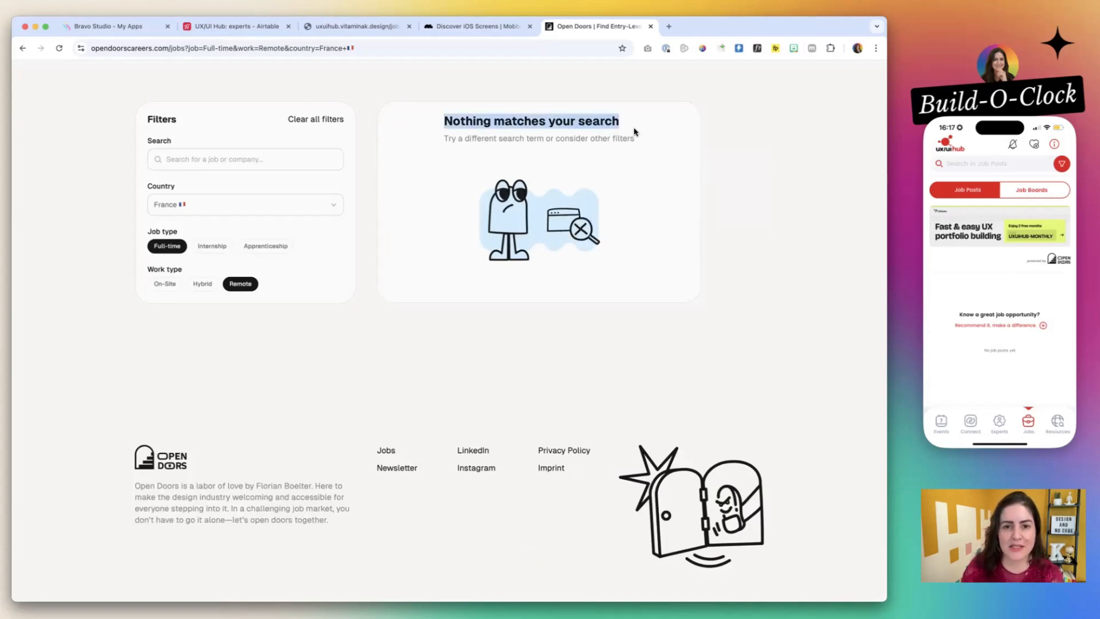
drag(434, 139, 677, 141)
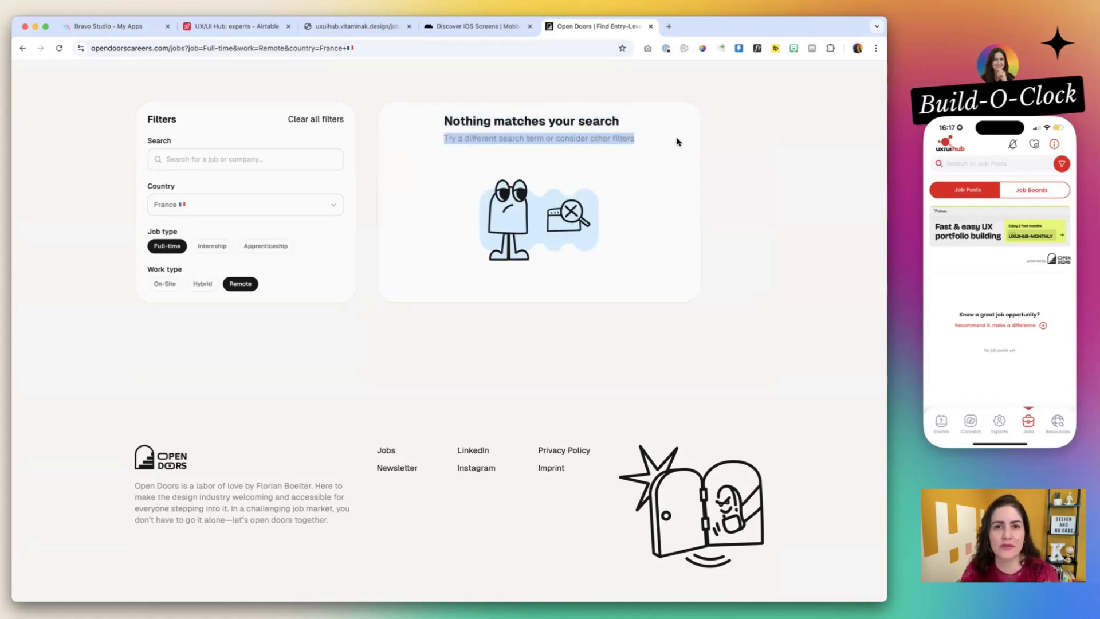
triple_click(494, 120)
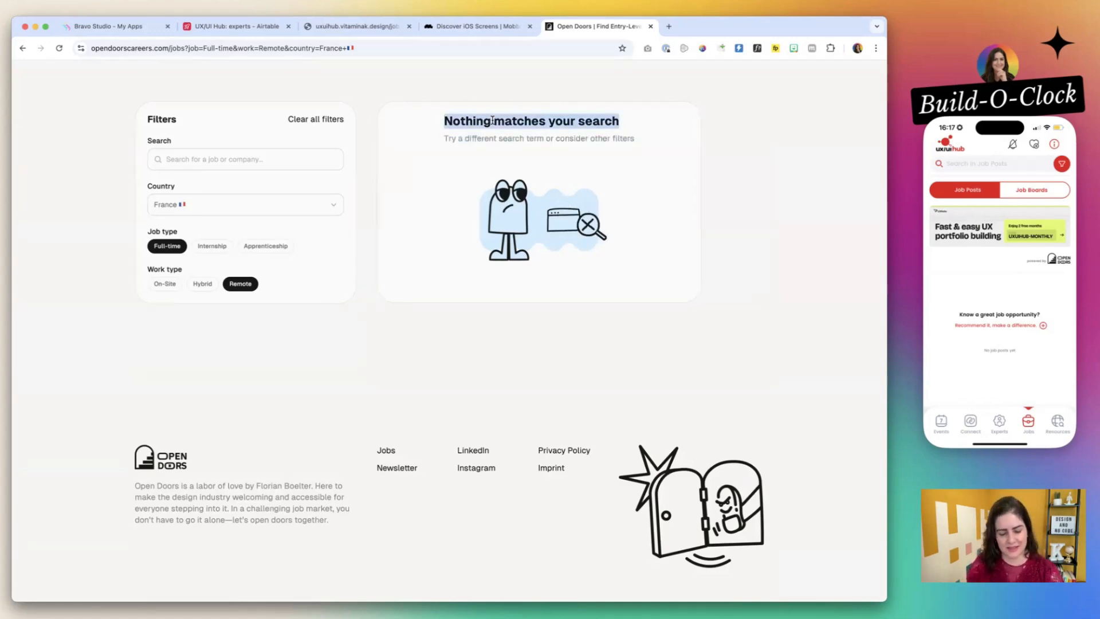
click(541, 125)
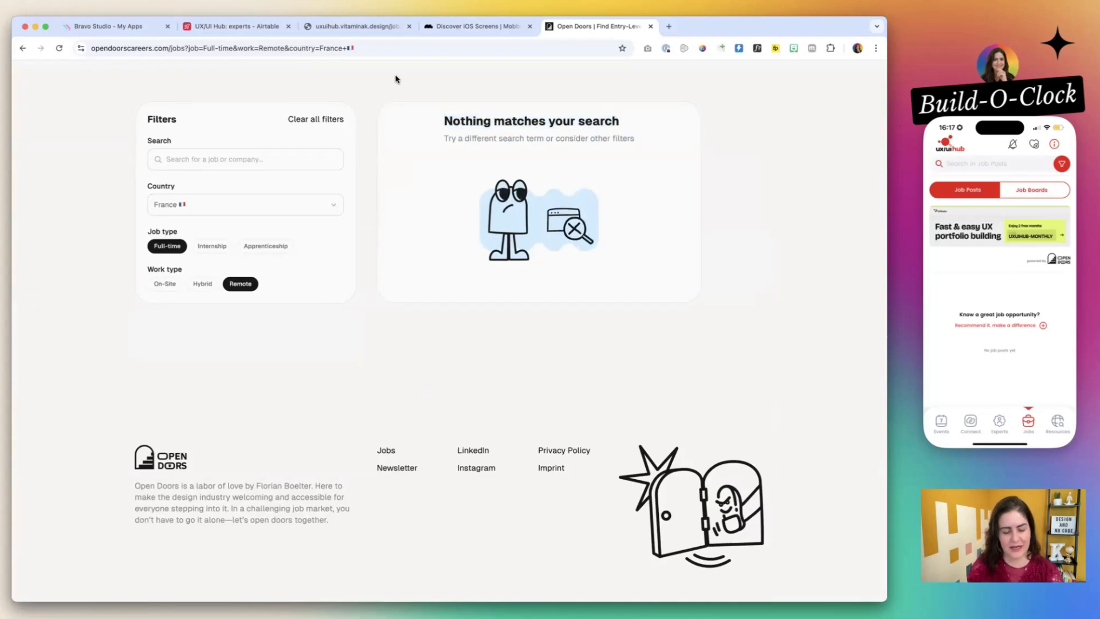
- Capture a screenshot of the "Nothing matches your search" panel and place it below the planning notes in the Build-O-Clock Figma file
key(super+shift+4)
drag(358, 90, 719, 324)
key(super+Tab)
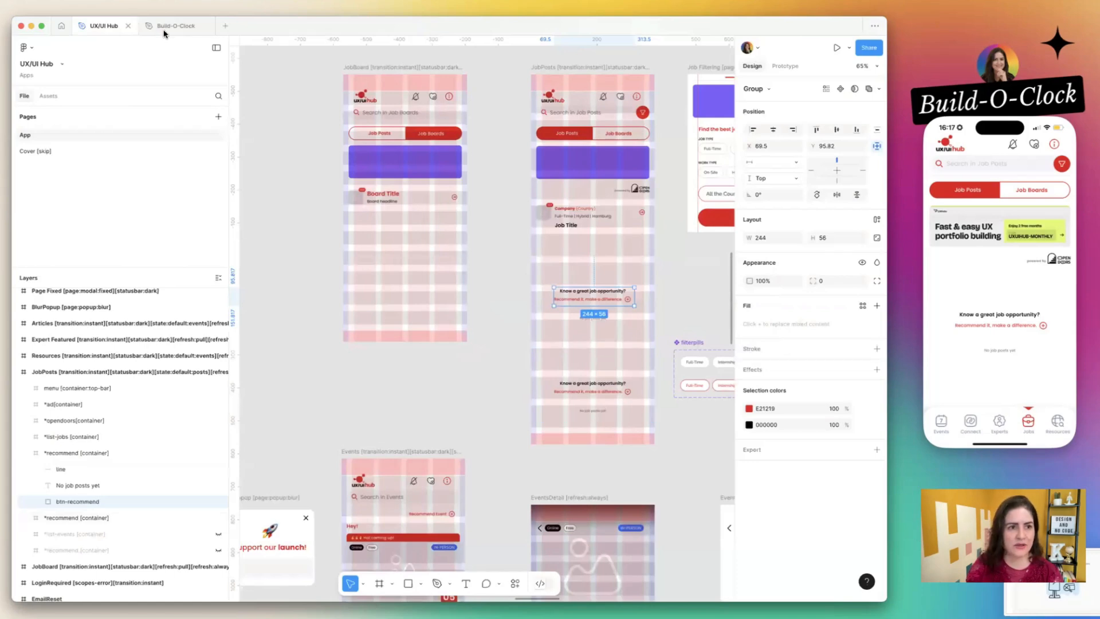
click(172, 26)
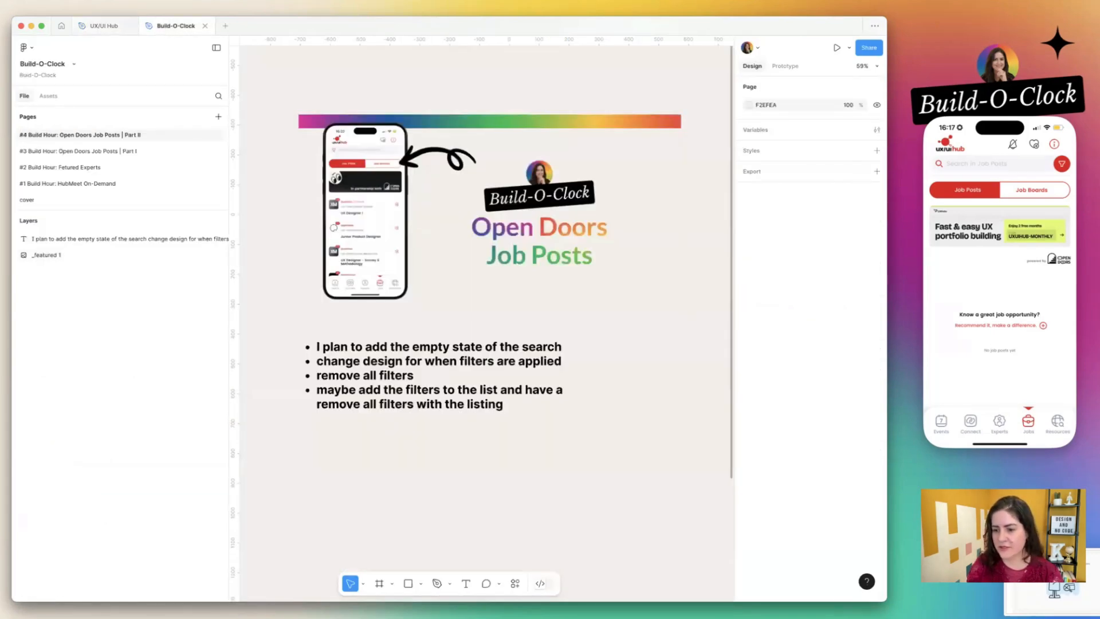
drag(1052, 590, 511, 476)
drag(510, 437, 407, 481)
scroll(407, 481, down, 4)
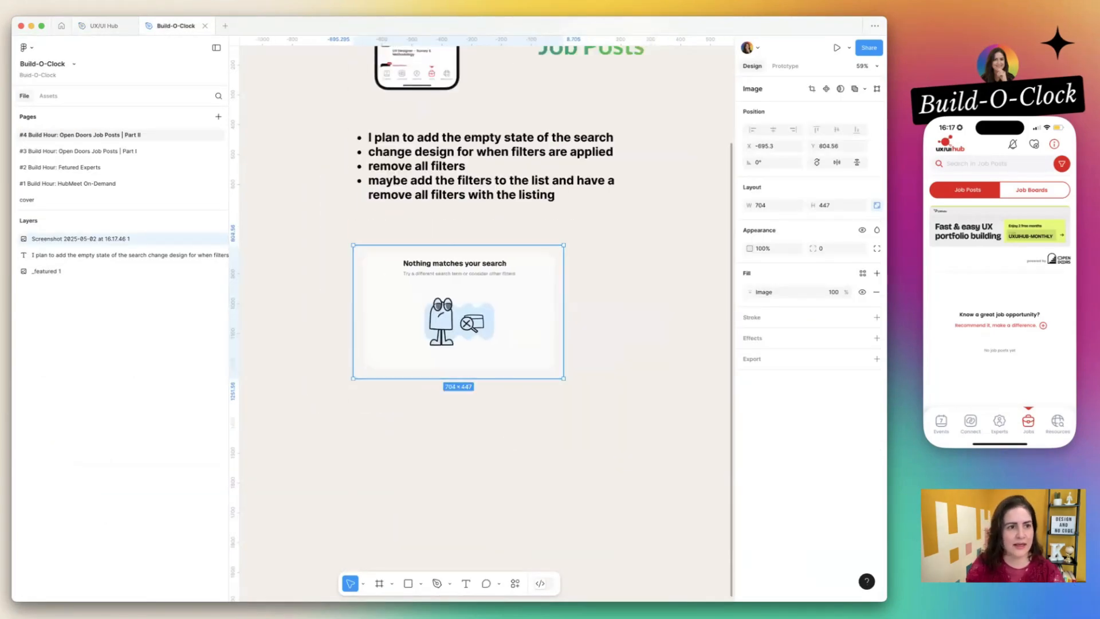
- In the UX/UI Hub file, replace the upper recommend container's "Know a great job opportunity?" text with Open Doors' heading "Nothing matches your search"
click(95, 26)
scroll(504, 301, up, 5)
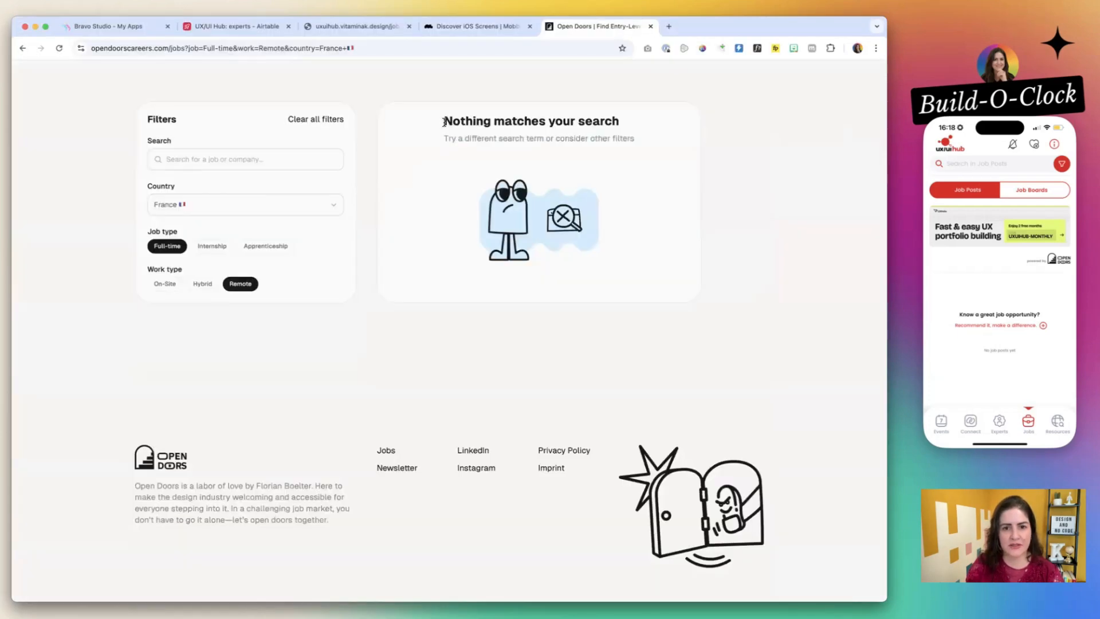
drag(445, 119, 624, 123)
key(super+c)
key(super+Tab)
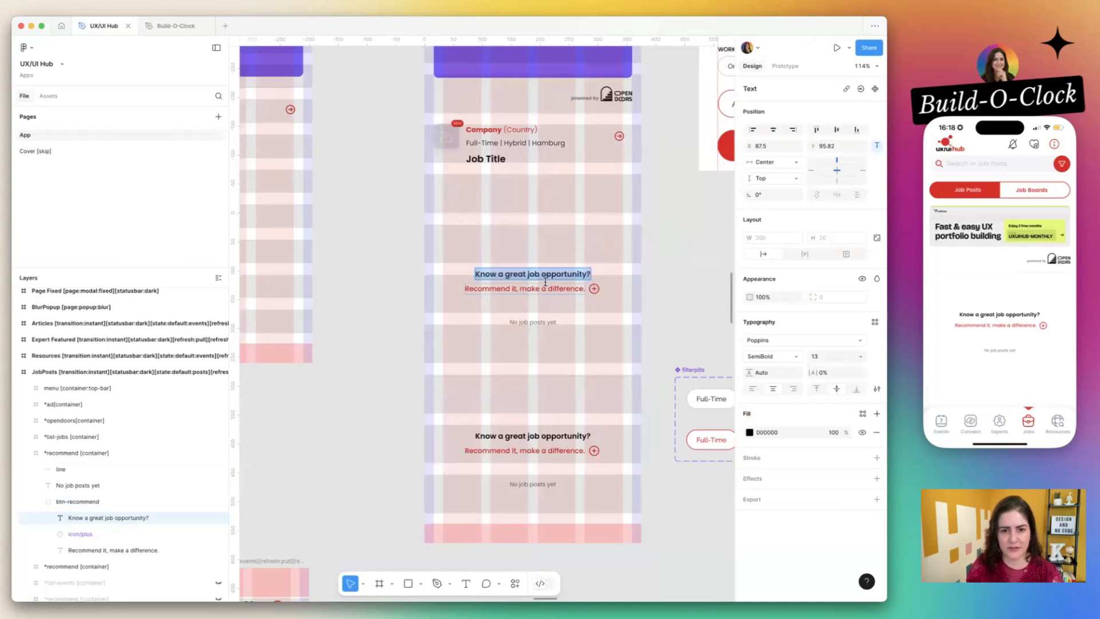
key(super+v)
- Copy the hint "Try a different search term or consider other filters" from Open Doors and replace the upper container's "No job posts yet" text with it
key(super+Tab)
drag(445, 138, 570, 239)
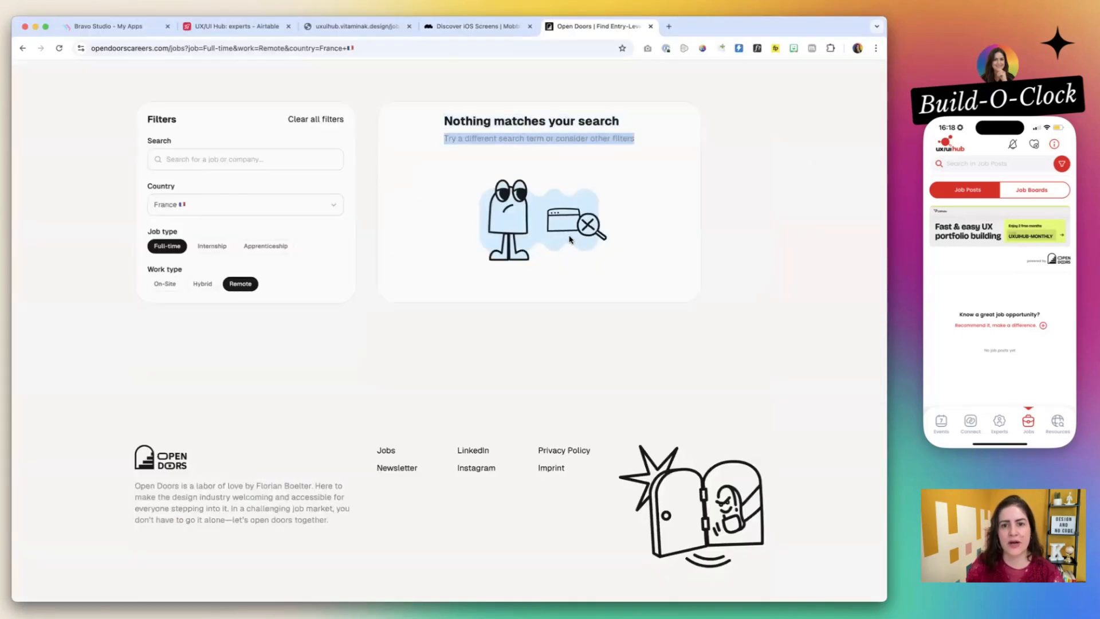
key(super+c)
key(super+Tab)
key(super+v)
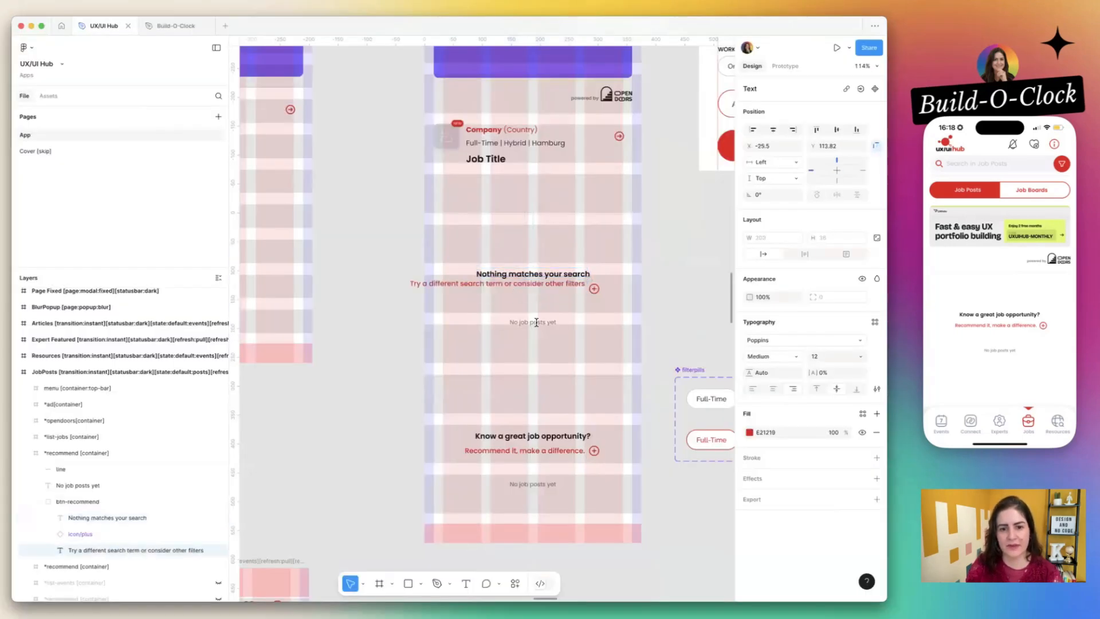
key(super+z)
click(536, 322)
key(super+v)
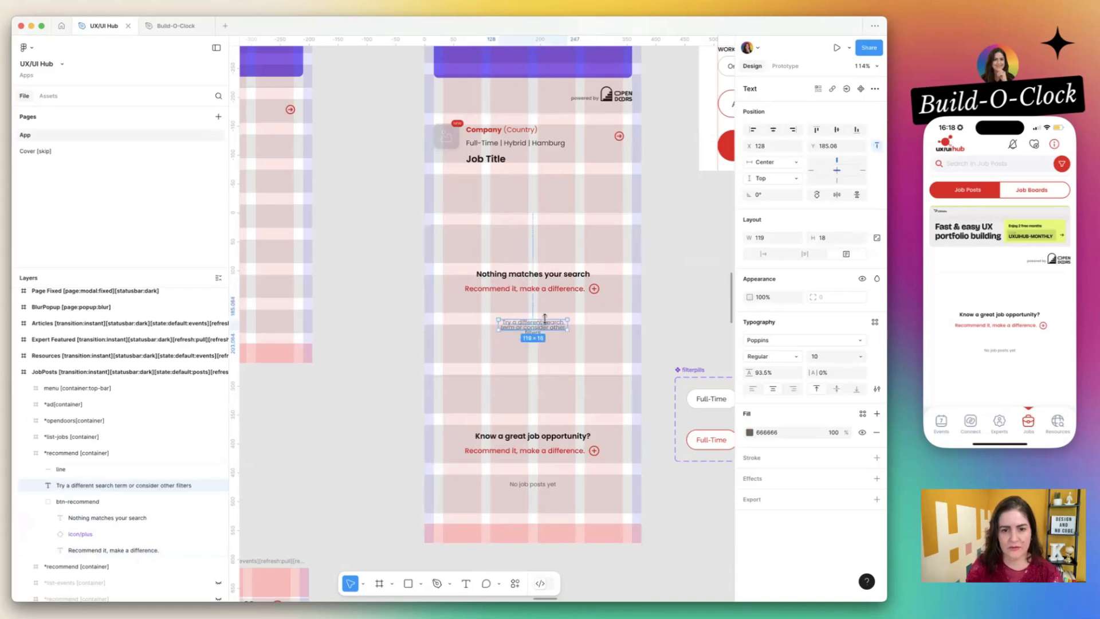
- Auto-size the hint text box's width so the whole sentence fits on one line
scroll(545, 317, up, 5)
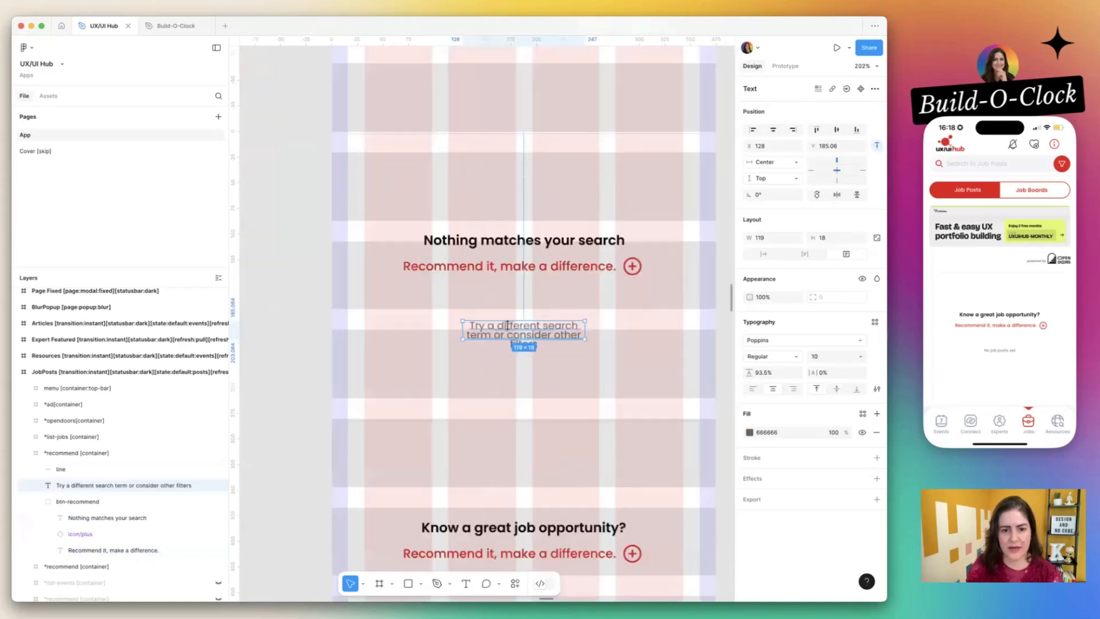
double_click(463, 330)
double_click(608, 320)
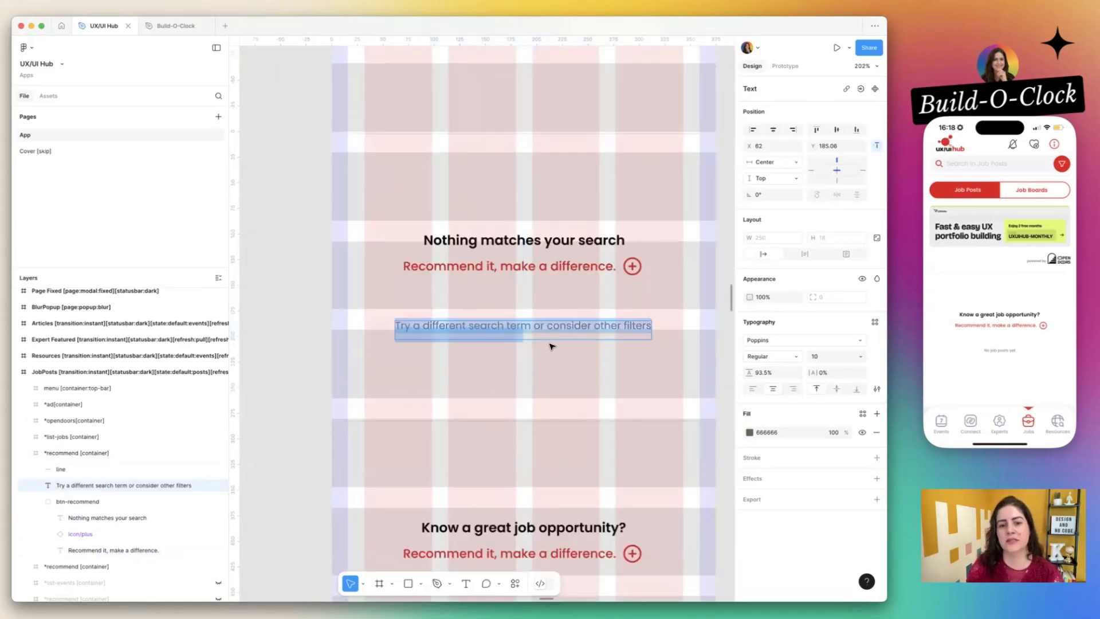
- Delete the red "Recommend it, make a difference." text and its plus icon from the upper recommend container
key(Escape)
click(507, 271)
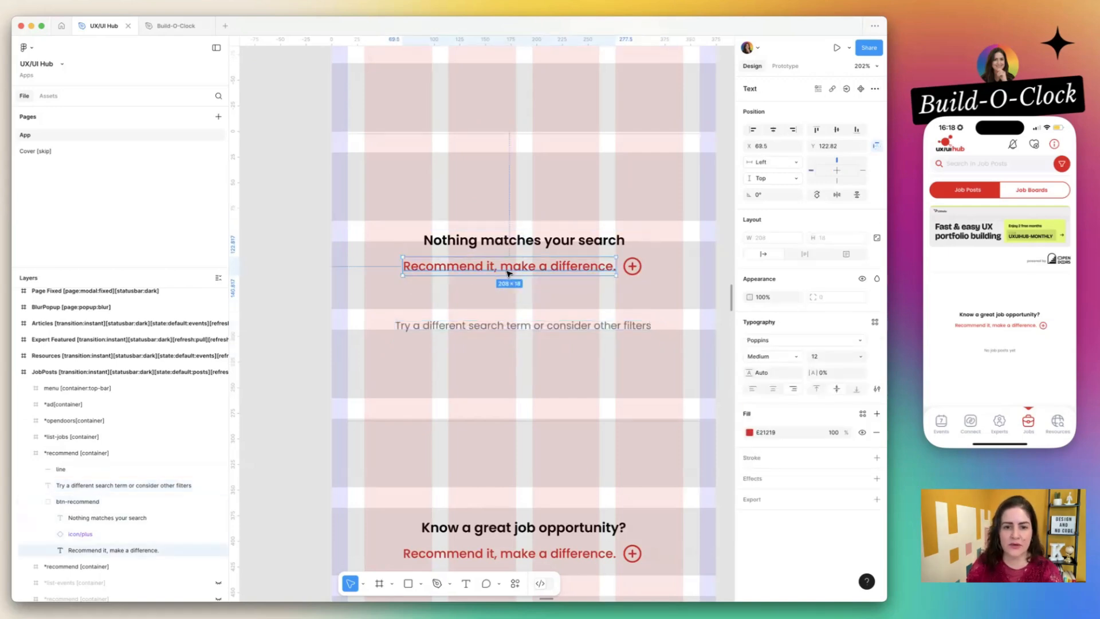
key(Delete)
click(631, 264)
key(Delete)
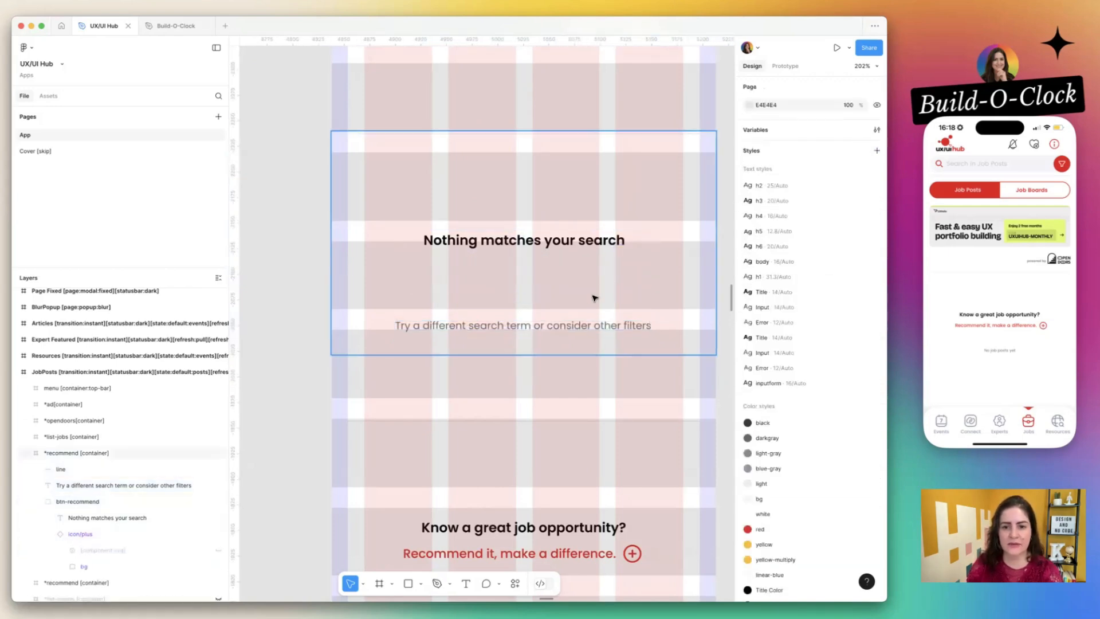
double_click(635, 260)
double_click(635, 260)
key(Delete)
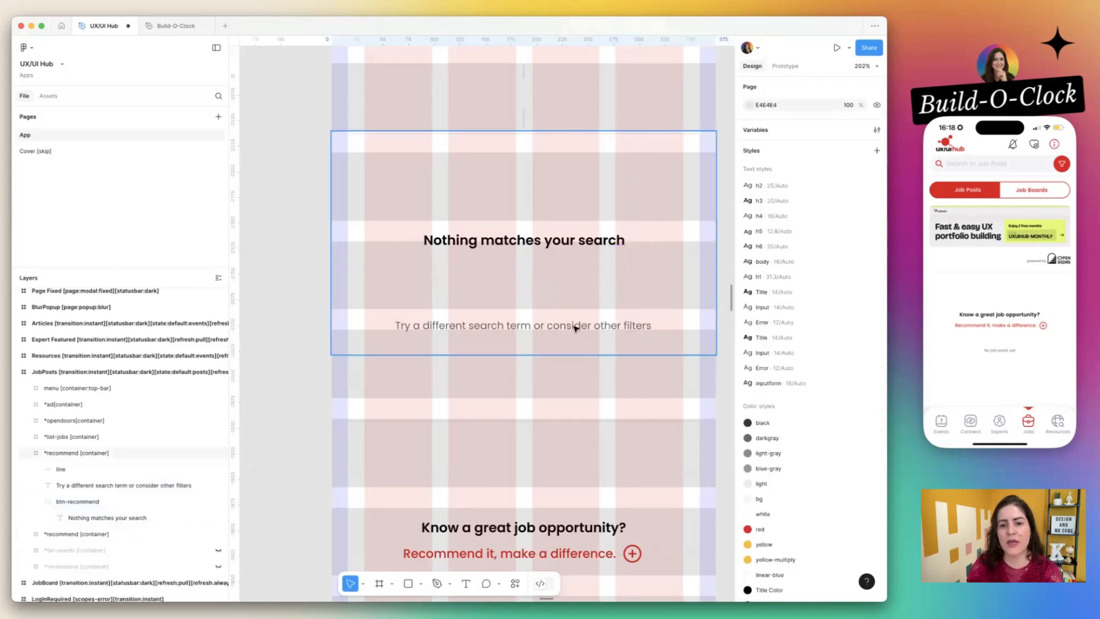
- Move the "Try a different search term or consider other filters" hint up to sit directly beneath the "Nothing matches your search" heading
double_click(575, 330)
drag(575, 330, 579, 270)
scroll(579, 272, down, 5)
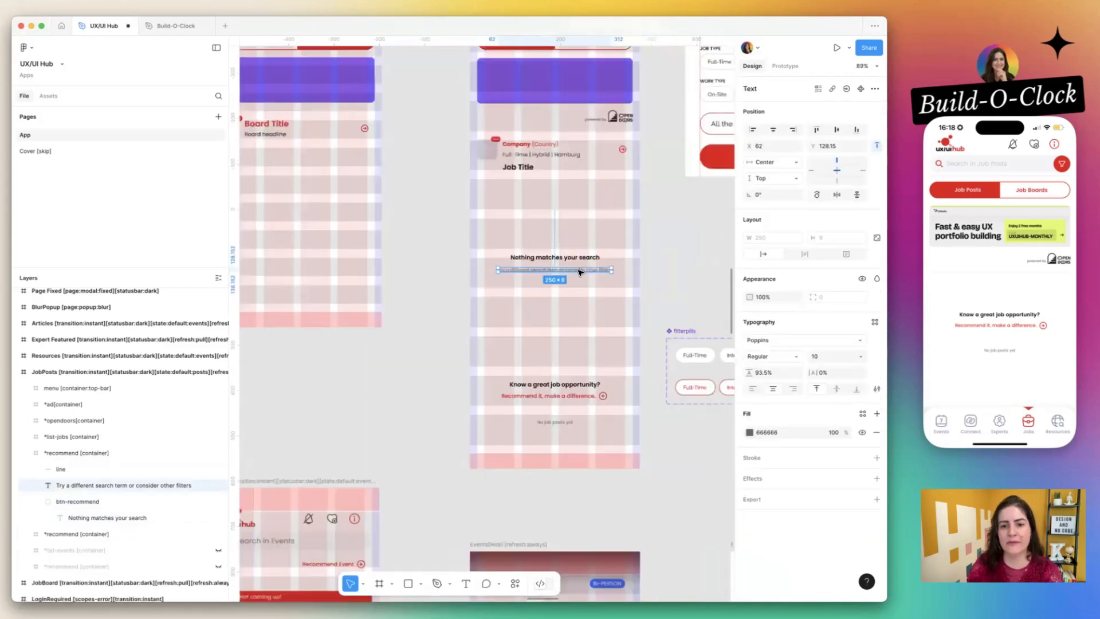
scroll(579, 271, up, 2)
click(579, 270)
scroll(579, 269, down, 1)
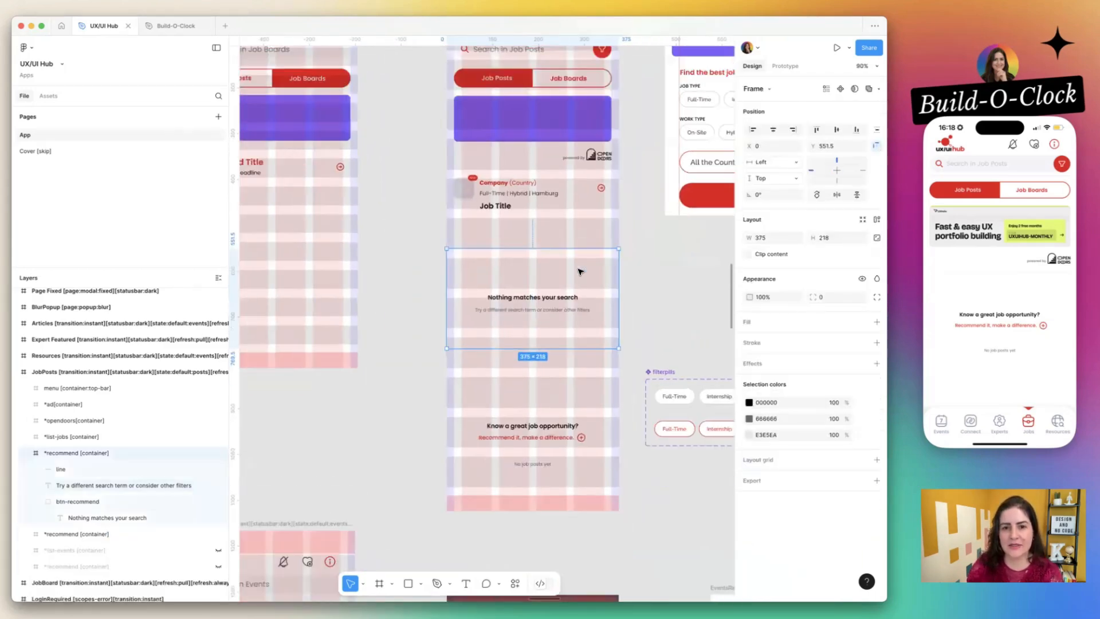
scroll(579, 270, up, 3)
scroll(615, 84, up, 1)
super+click(592, 122)
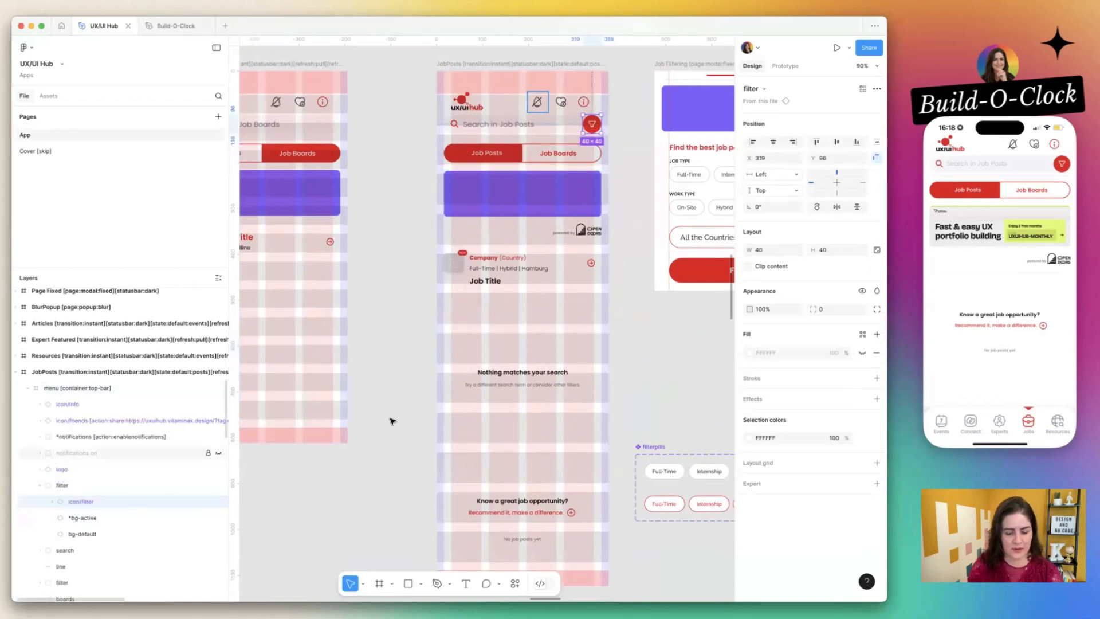
click(534, 375)
key(super+v)
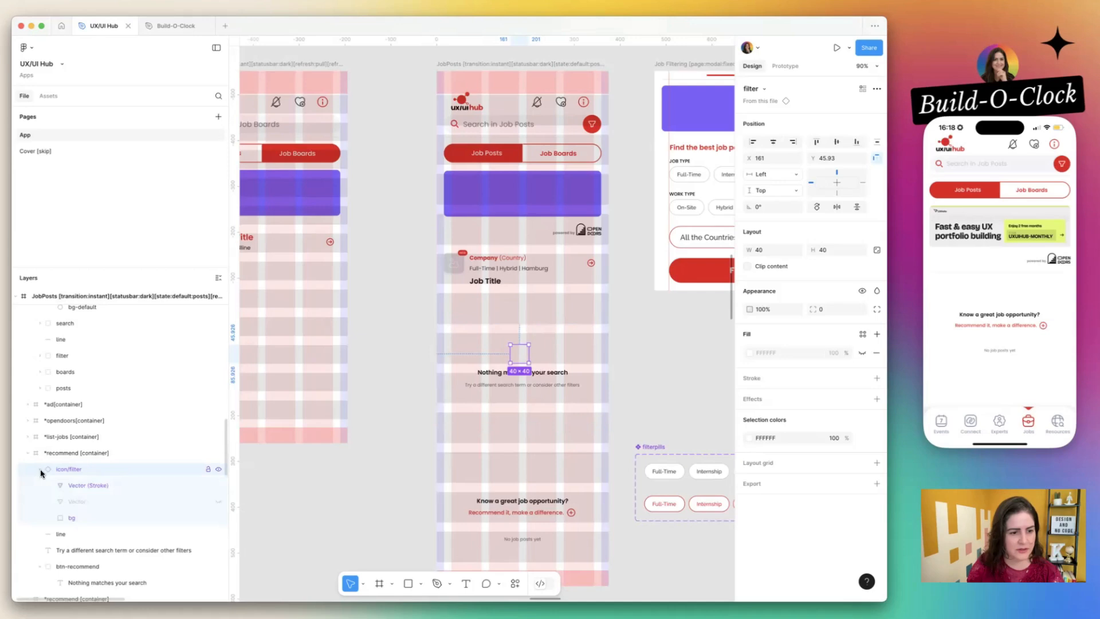
click(505, 357)
click(514, 356)
key(Delete)
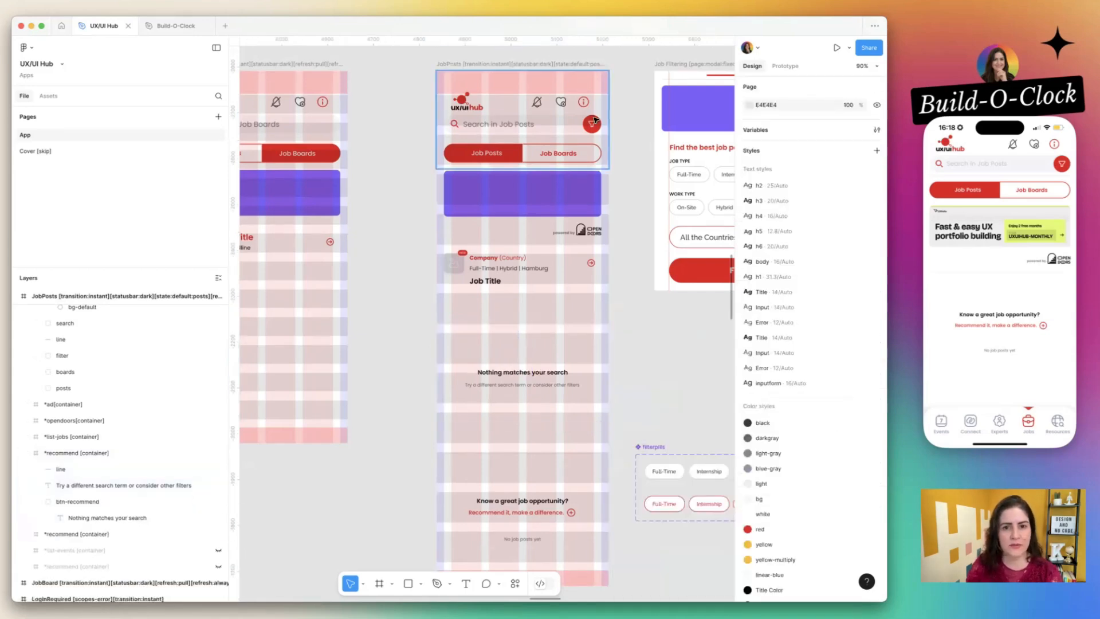
- Duplicate the top bar's filter icon with its *bg-active circle above the "Nothing matches your search" heading, group both and centre the group horizontally
click(590, 125)
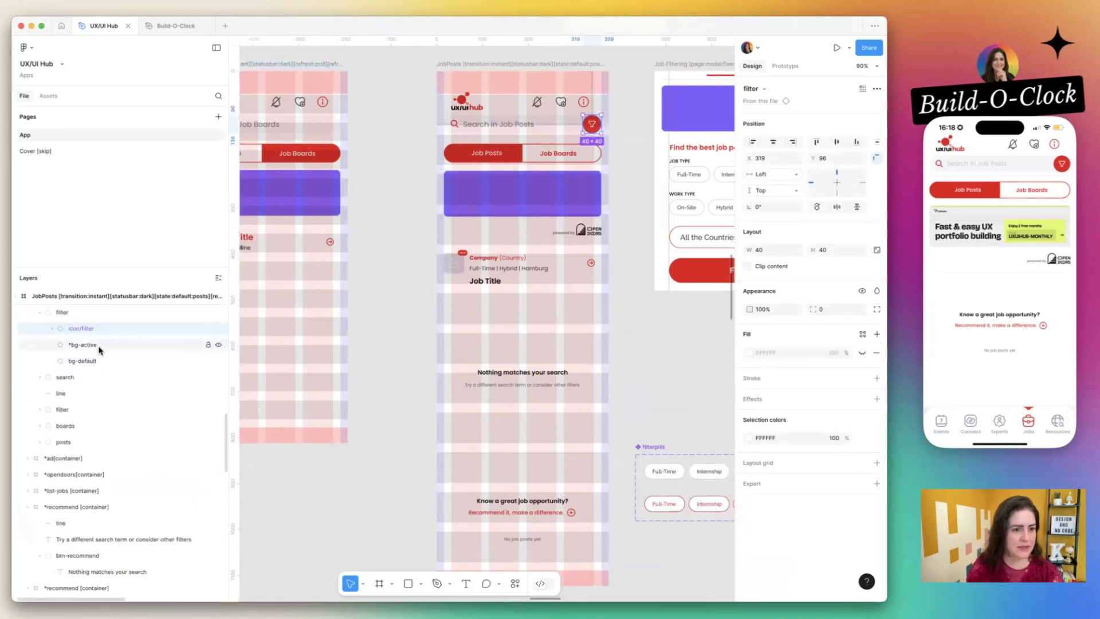
shift+click(111, 347)
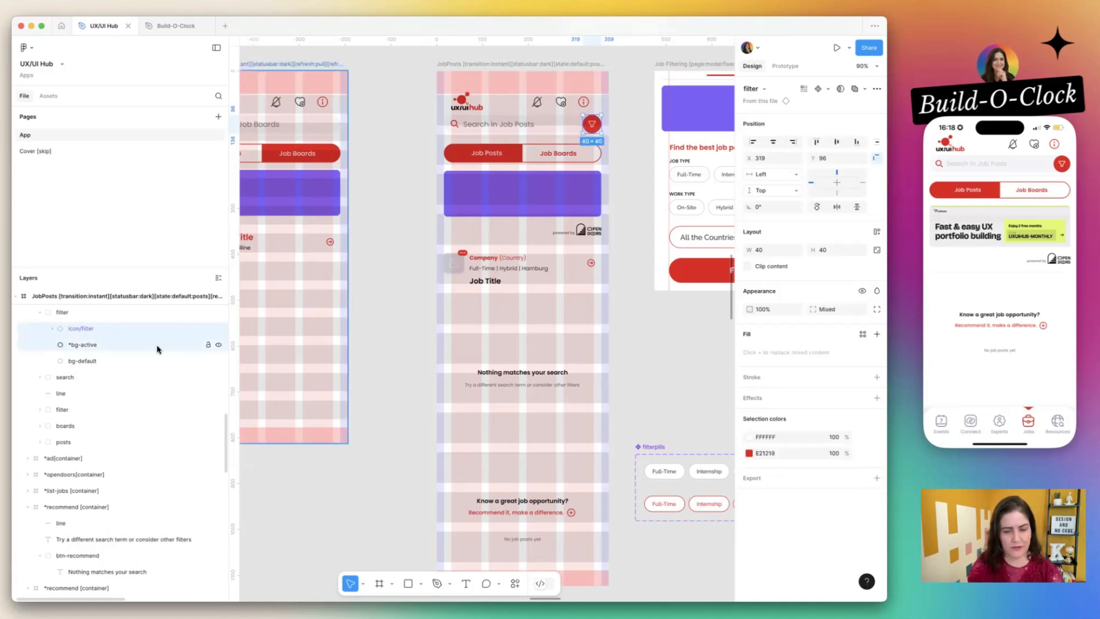
key(super+d)
drag(592, 124, 524, 353)
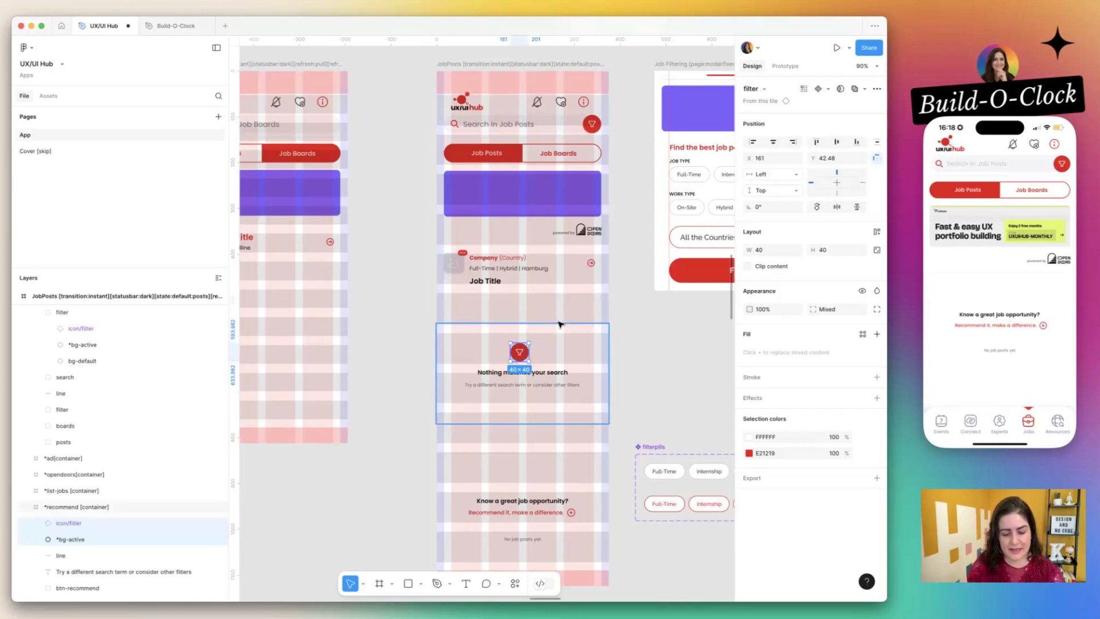
key(super+g)
click(772, 129)
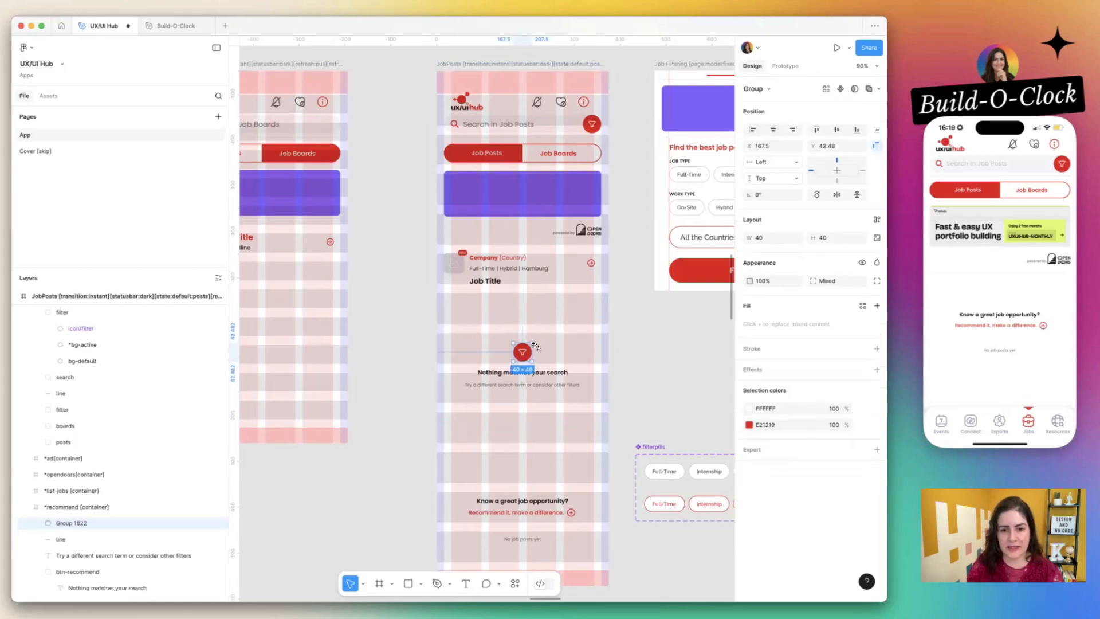
click(512, 391)
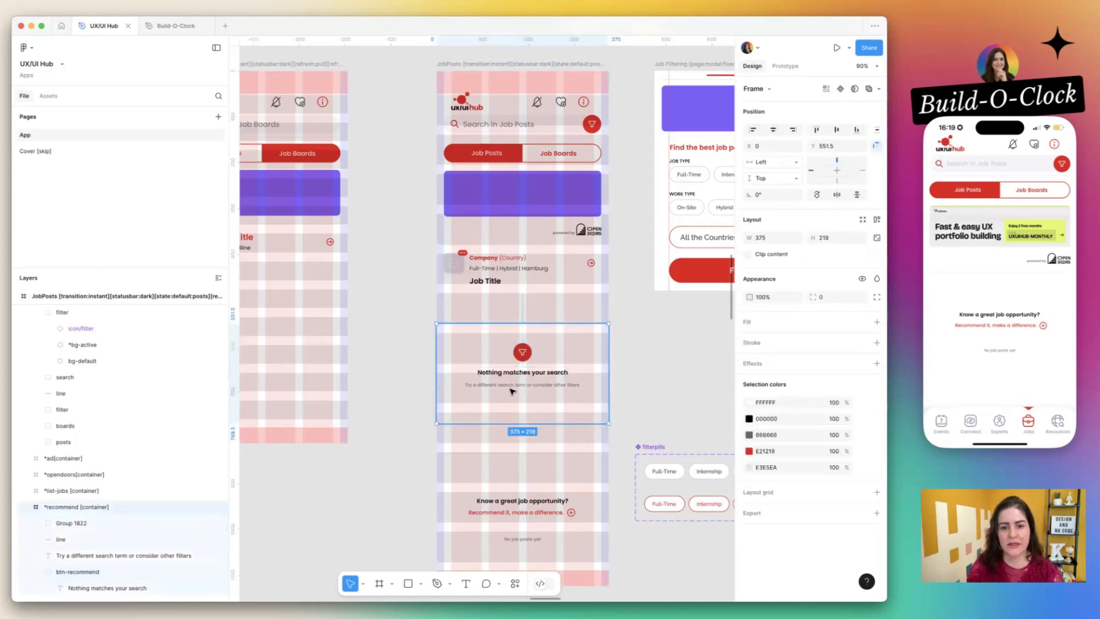
- Change the red circle of the grouped filter icon above the heading to black, 000000
scroll(511, 391, up, 5)
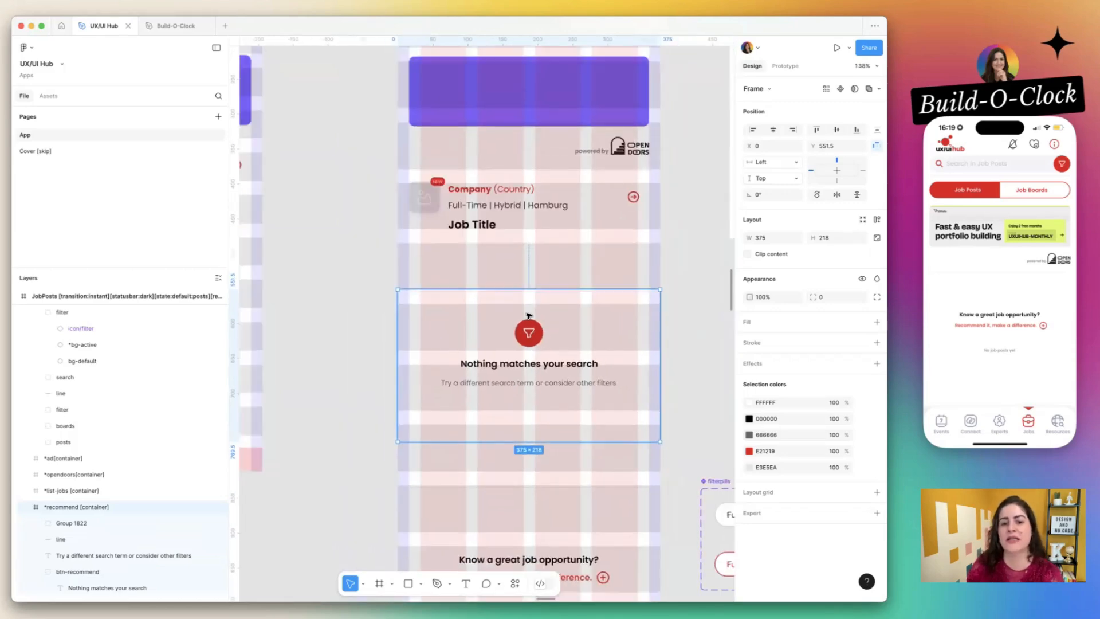
click(528, 328)
click(793, 426)
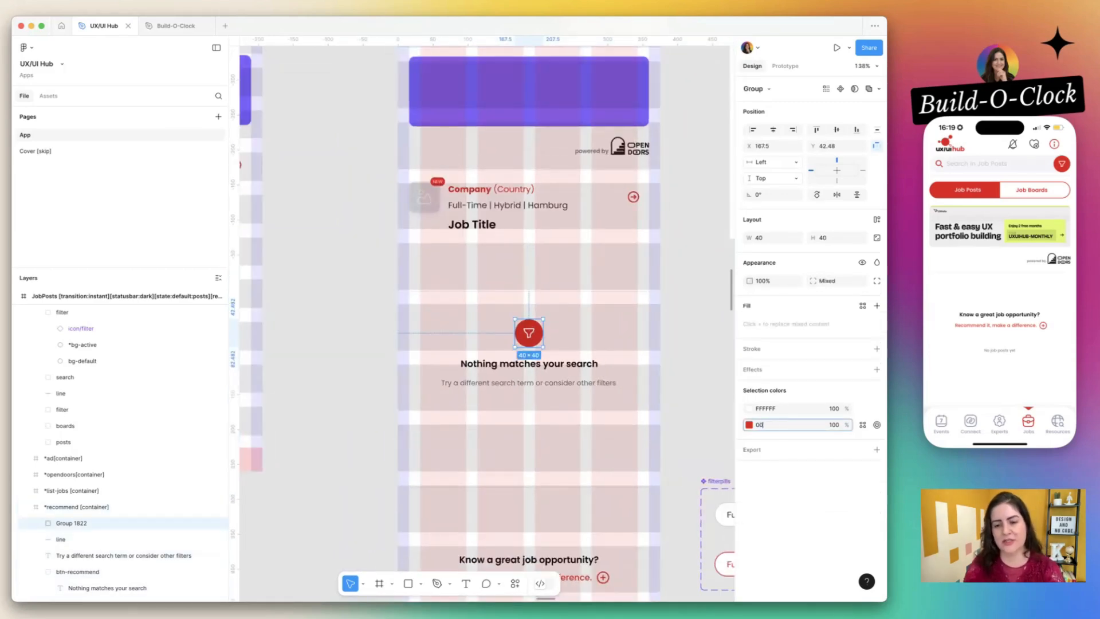
key(Return)
click(561, 345)
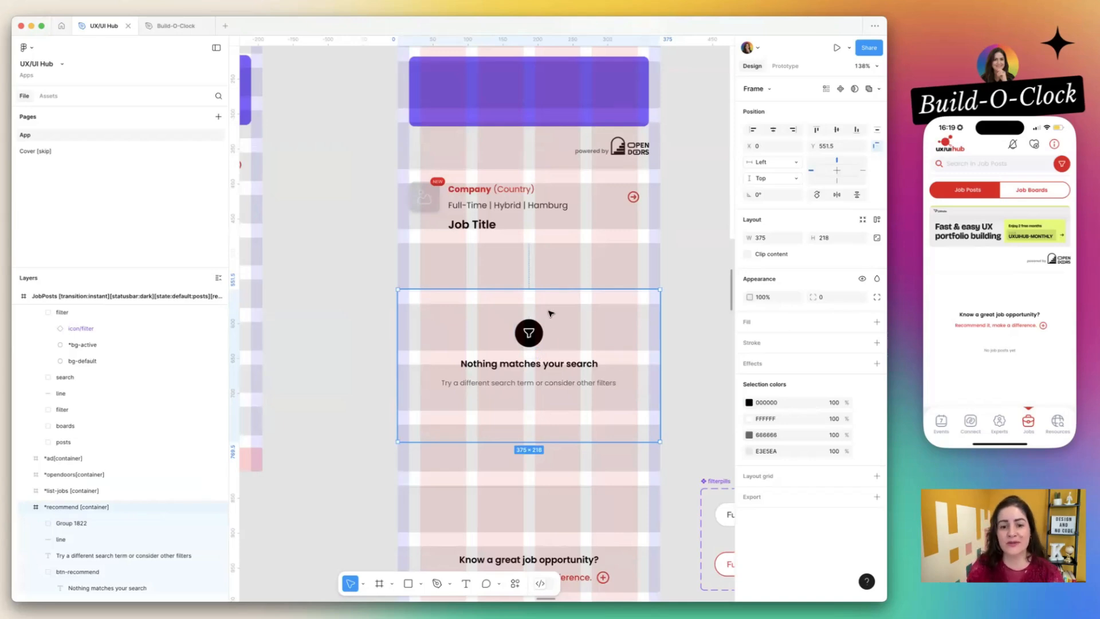
- Switch to the browser, open the Open Doodles website in a new tab and look through its illustrations for one suiting an empty state
key(super+Tab)
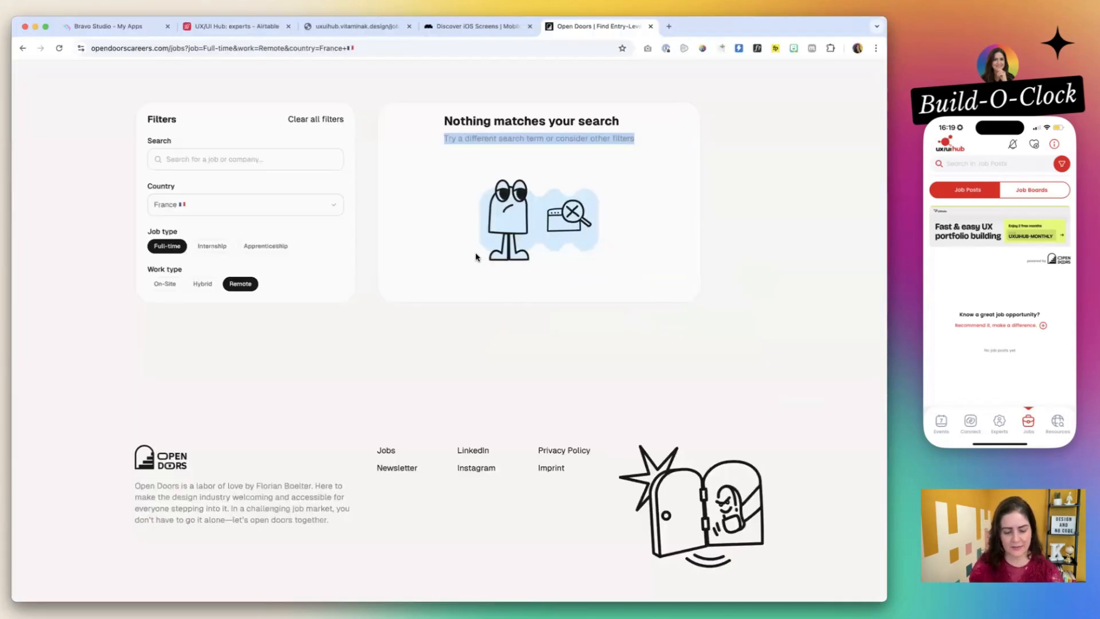
key(super+t)
text(o)
key(BackSpace)
key(BackSpace)
text(doodles)
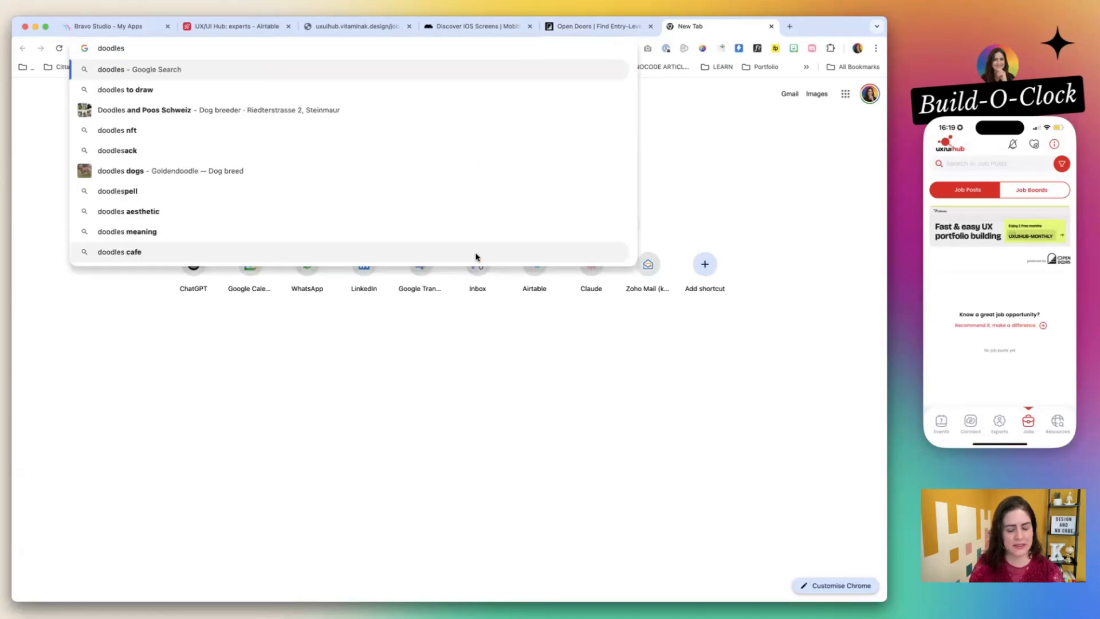
key(super+a)
text(open doodles)
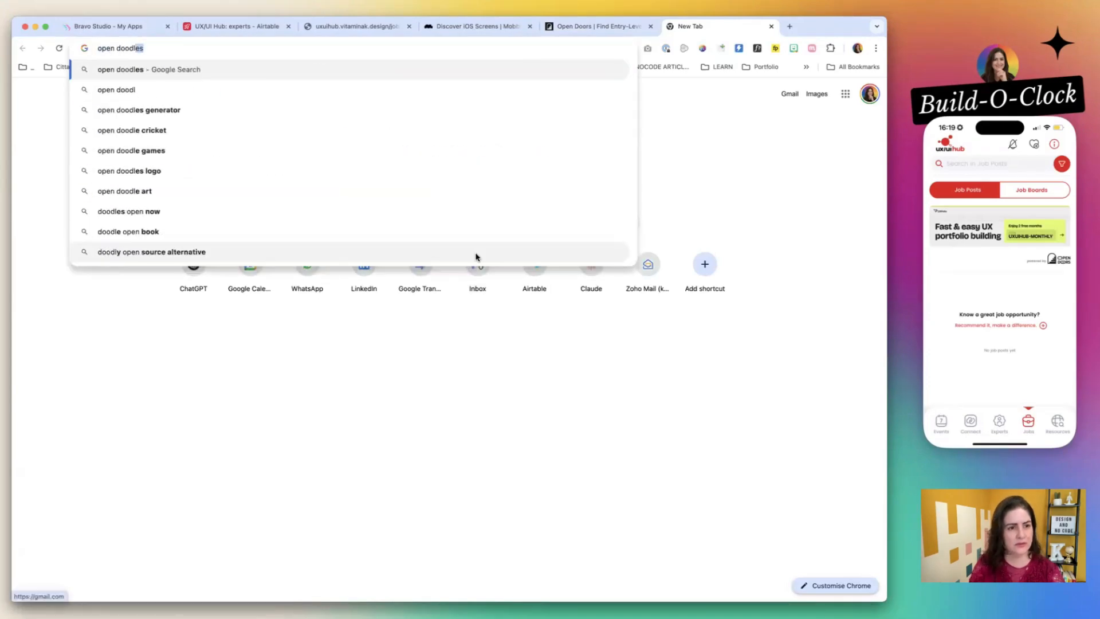
key(Return)
scroll(461, 332, down, 15)
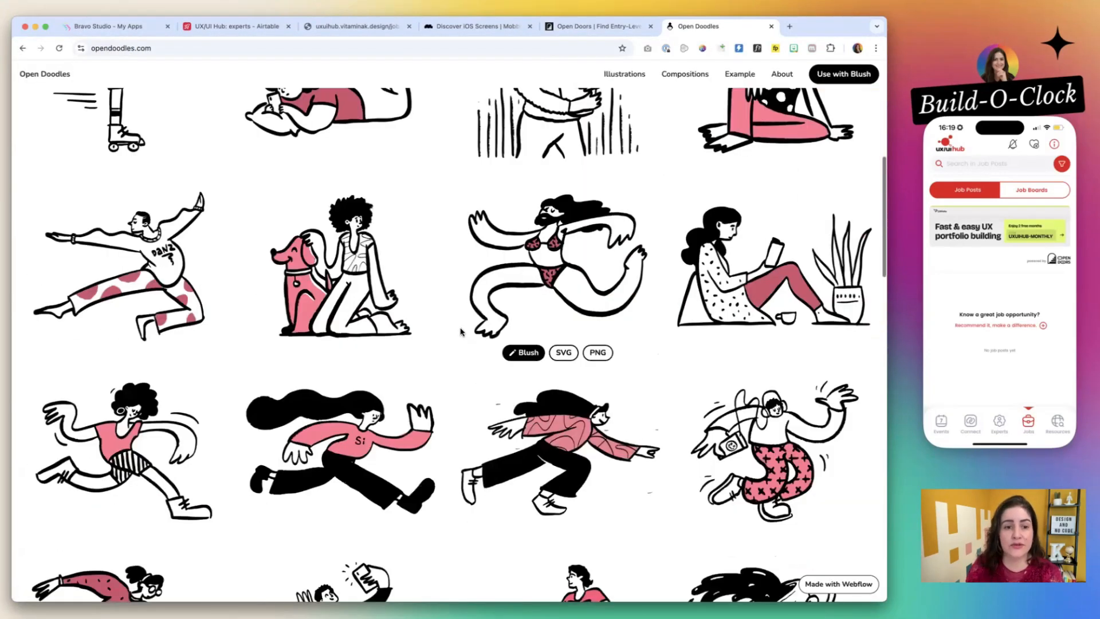
scroll(461, 331, down, 10)
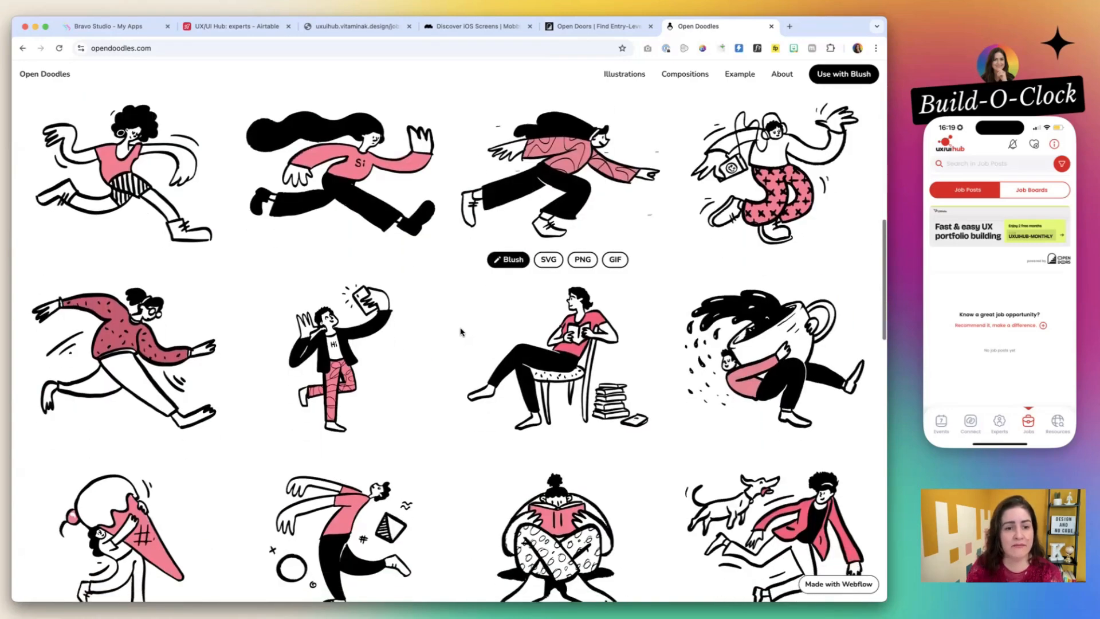
scroll(461, 331, down, 5)
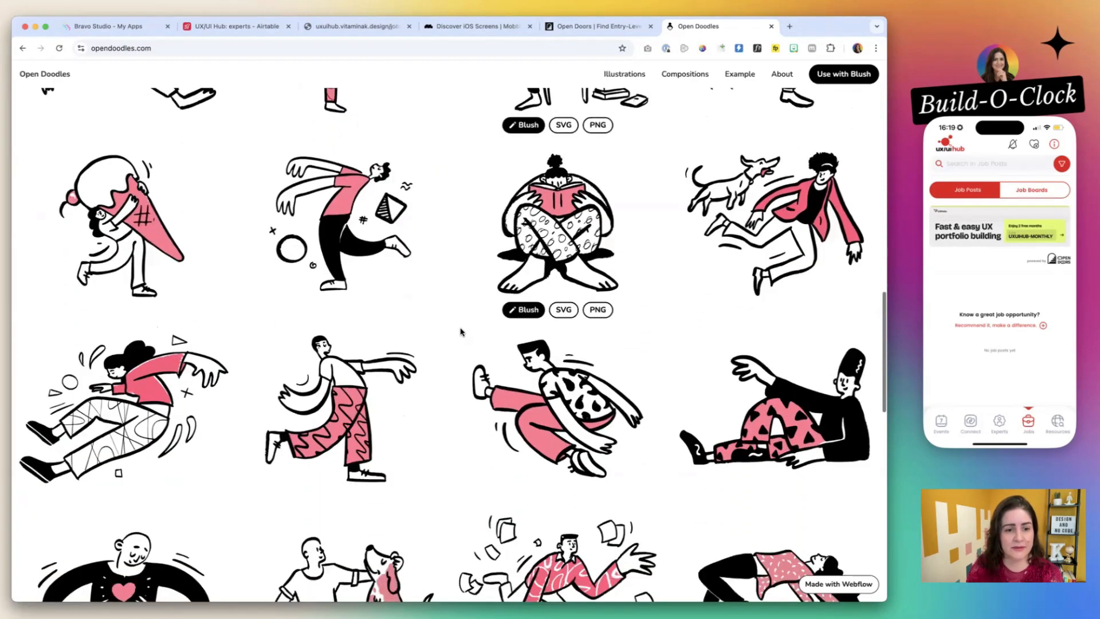
scroll(461, 331, down, 6)
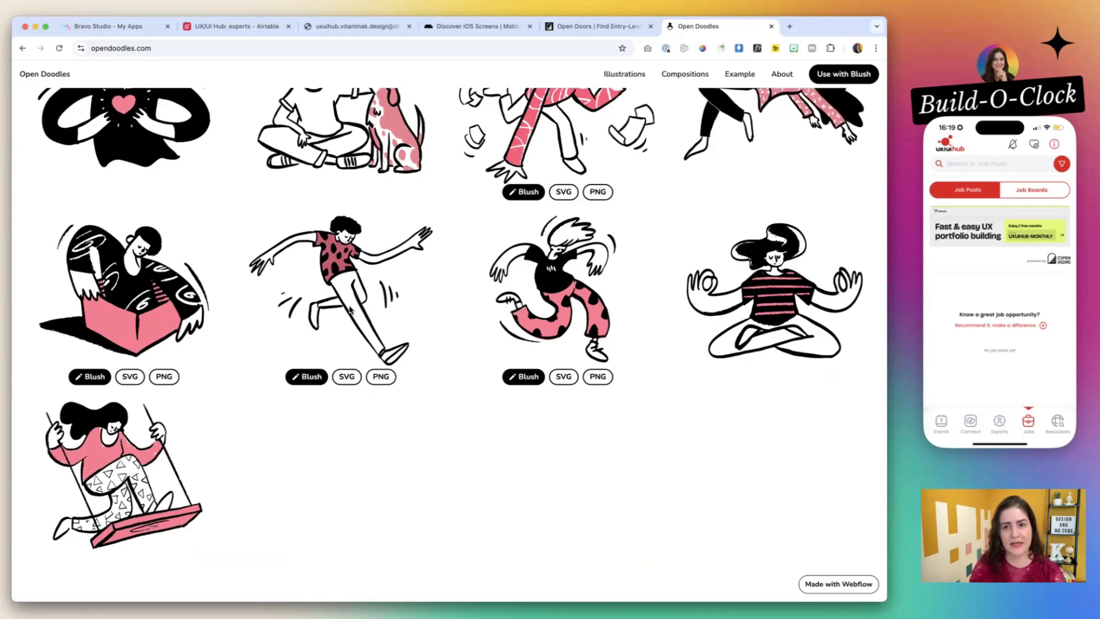
- Open uxuihub.vitaminak.design in a new tab and examine the illustration used in its Jobs & Opportunities section
key(super+t)
text(uxuihub.vitaminak.design)
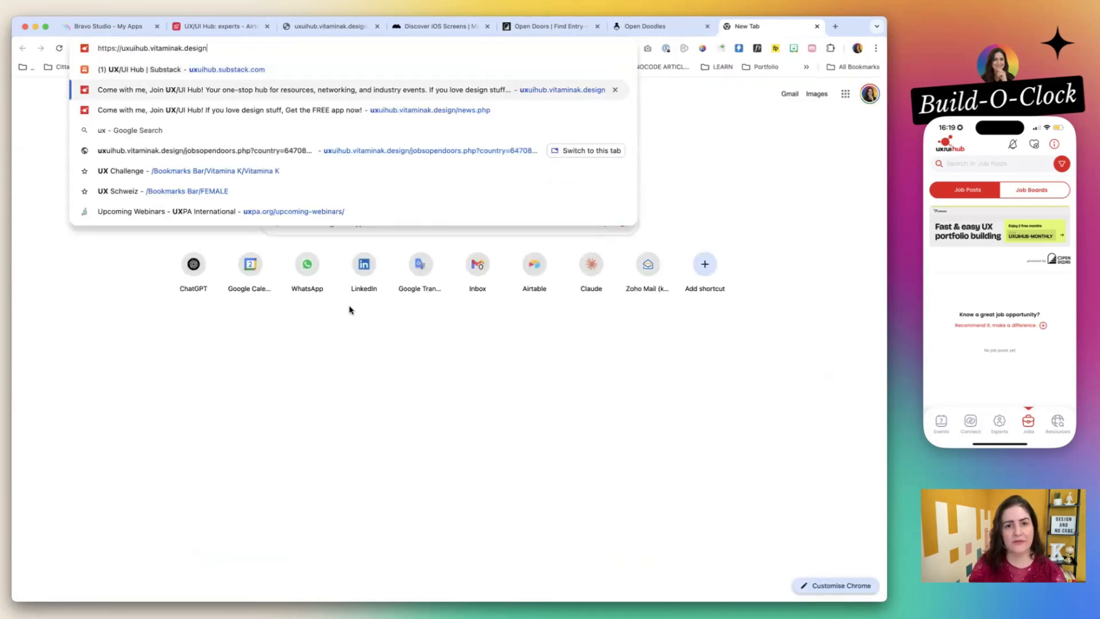
key(Return)
scroll(491, 396, down, 15)
scroll(492, 396, down, 15)
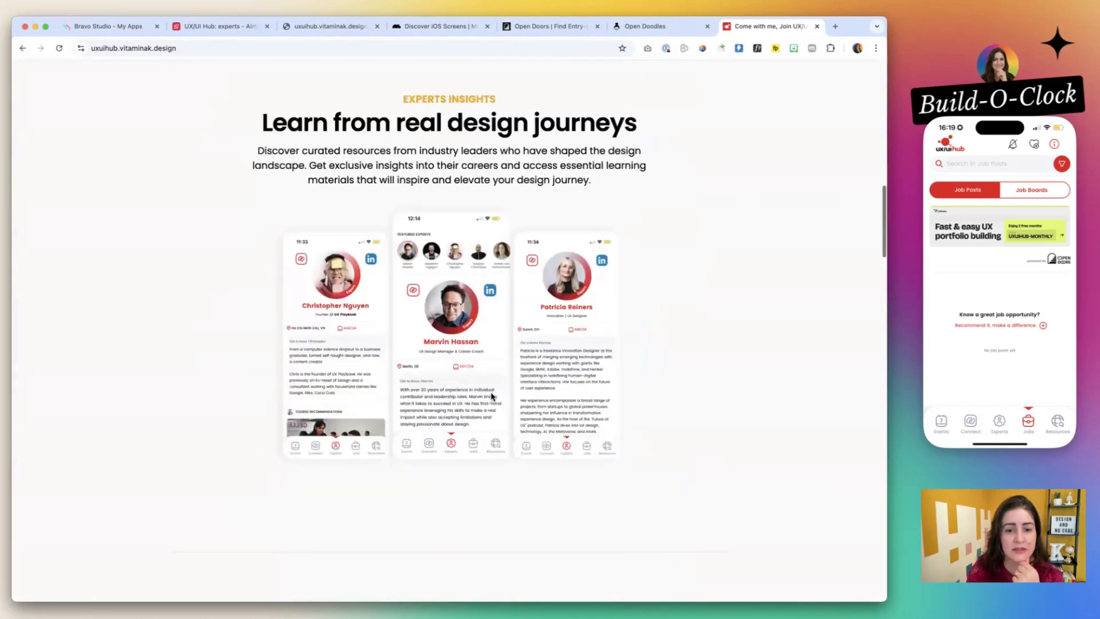
scroll(491, 396, up, 3)
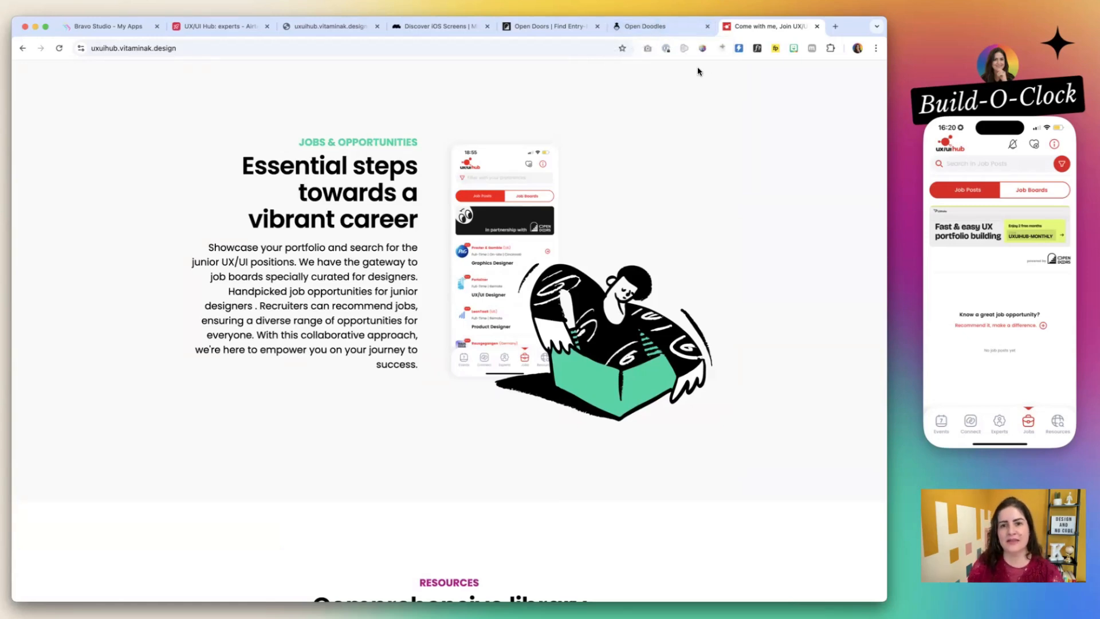
- Open the SVG of the Open Doodles unboxing illustration and save it as "unboxing" in the Downloads folder
click(642, 25)
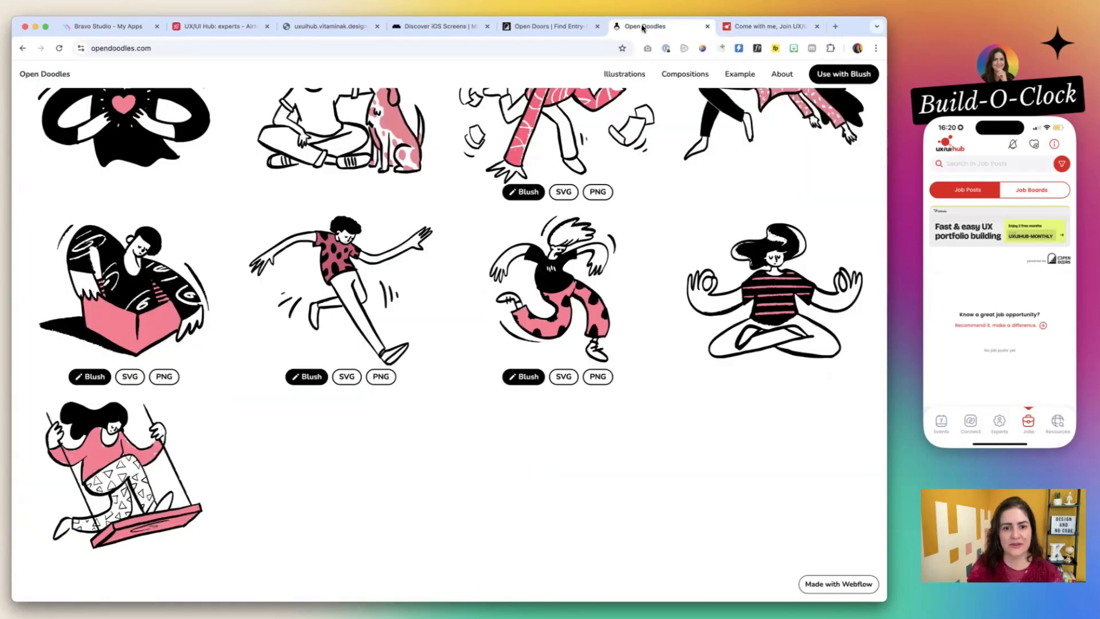
click(139, 379)
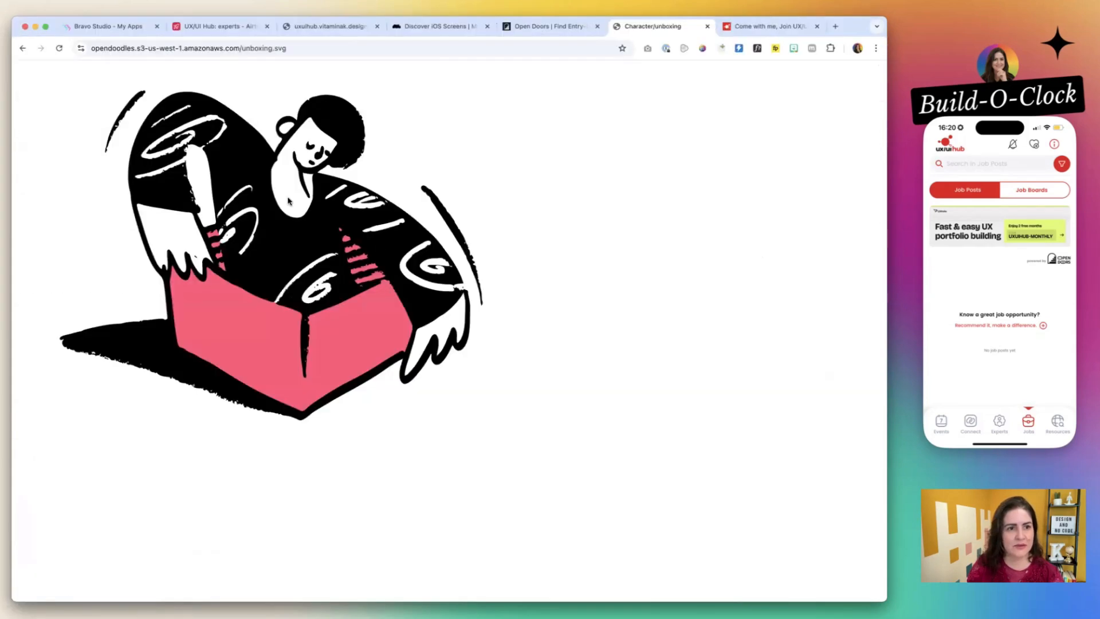
right_click(289, 200)
click(251, 221)
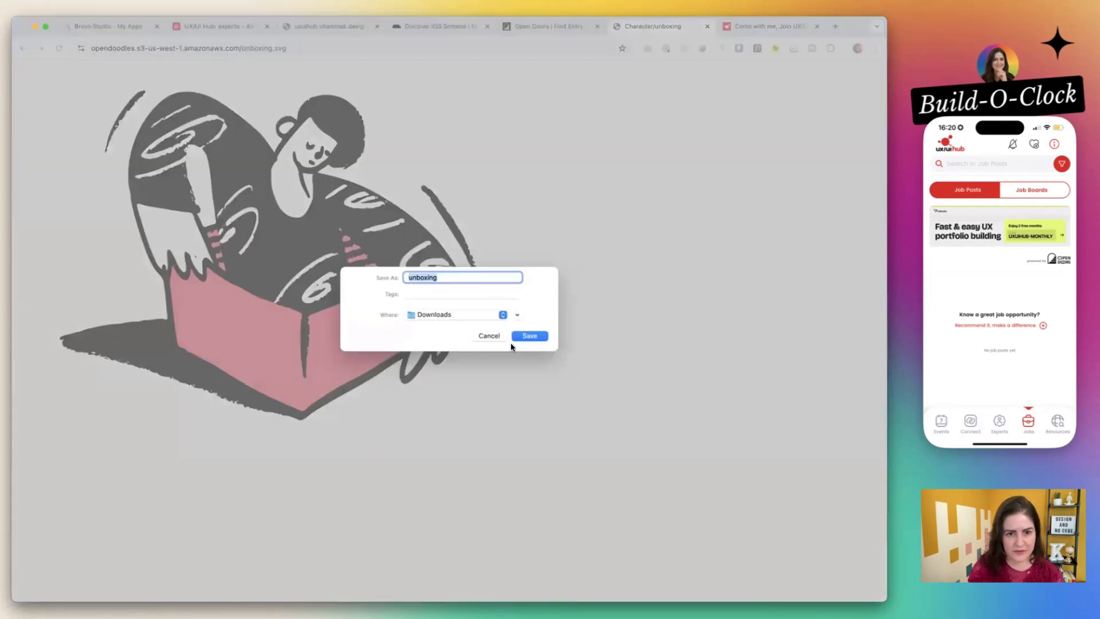
click(529, 336)
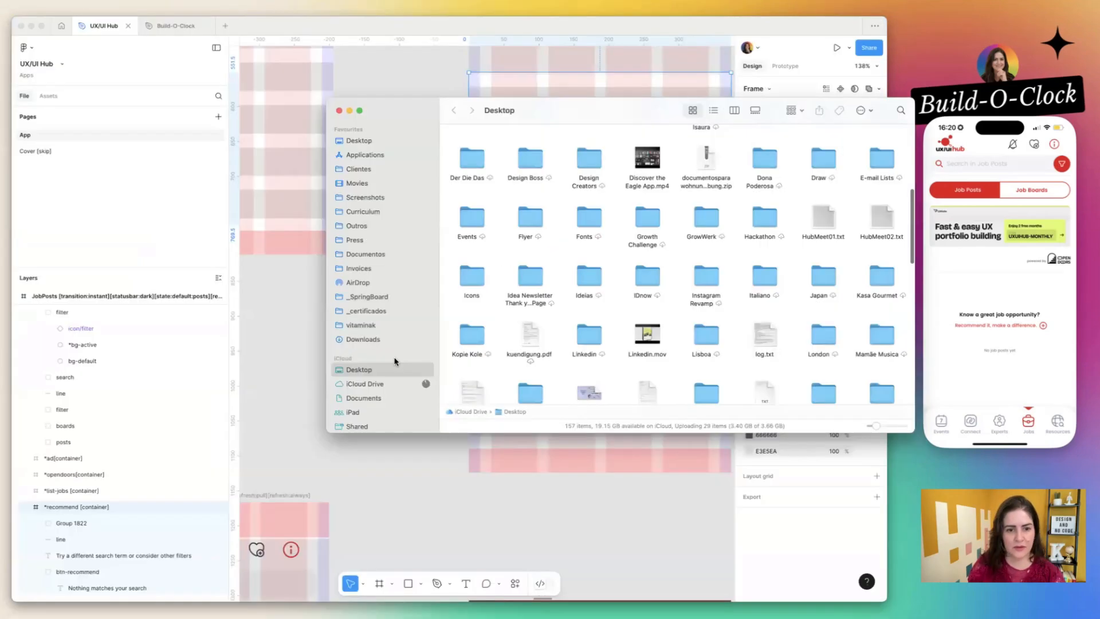
- Import the downloaded unboxing SVG into the UX/UI Hub Figma file, scaling it to 126 × 94 above the "Nothing matches your search" heading
click(363, 339)
key(super+w)
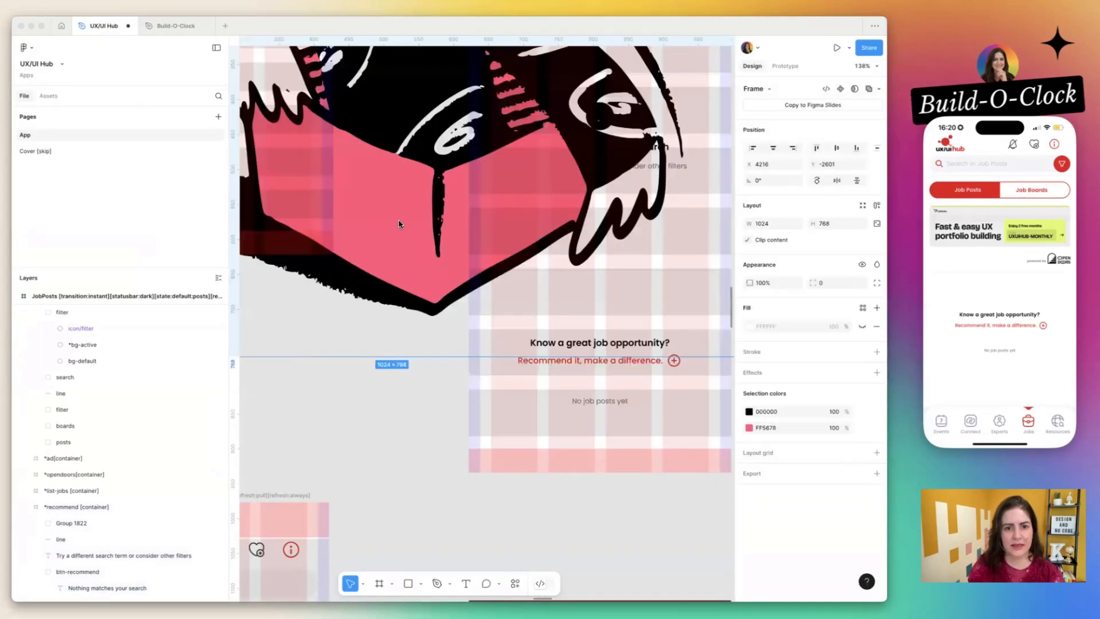
scroll(399, 224, up, 4)
scroll(399, 224, left, 3)
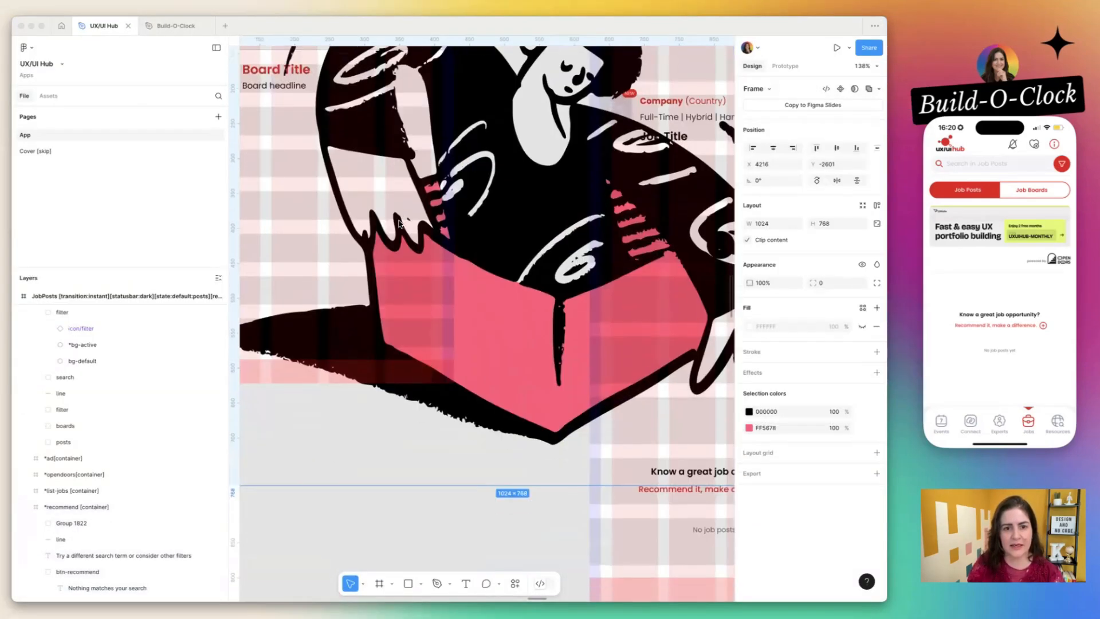
scroll(399, 224, up, 6)
scroll(399, 224, down, 5)
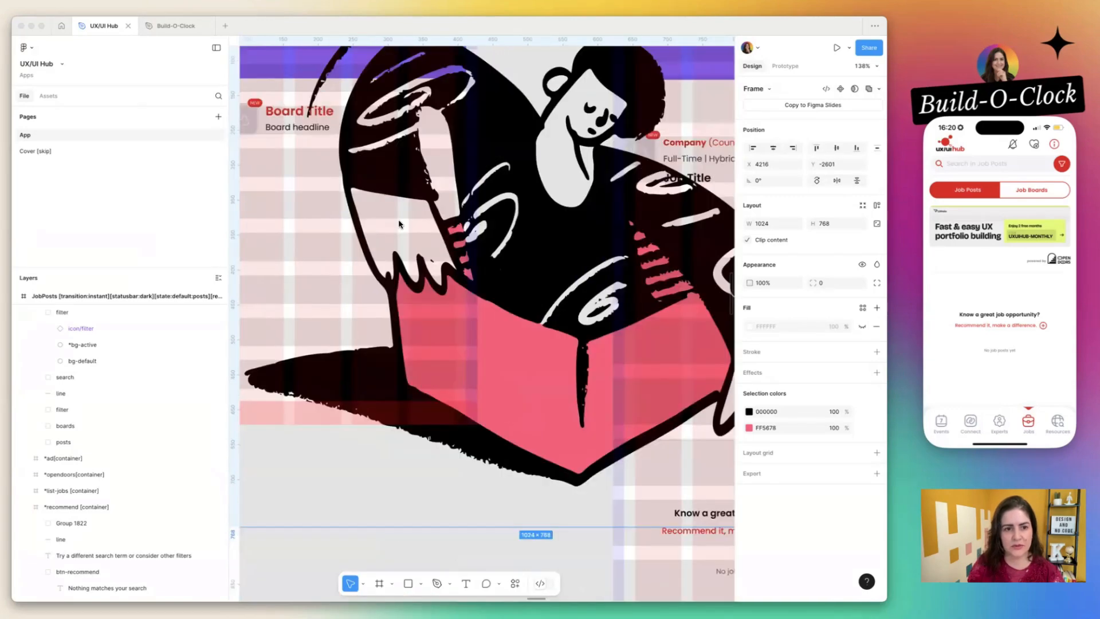
scroll(399, 224, up, 4)
scroll(399, 224, left, 4)
drag(399, 177, 644, 397)
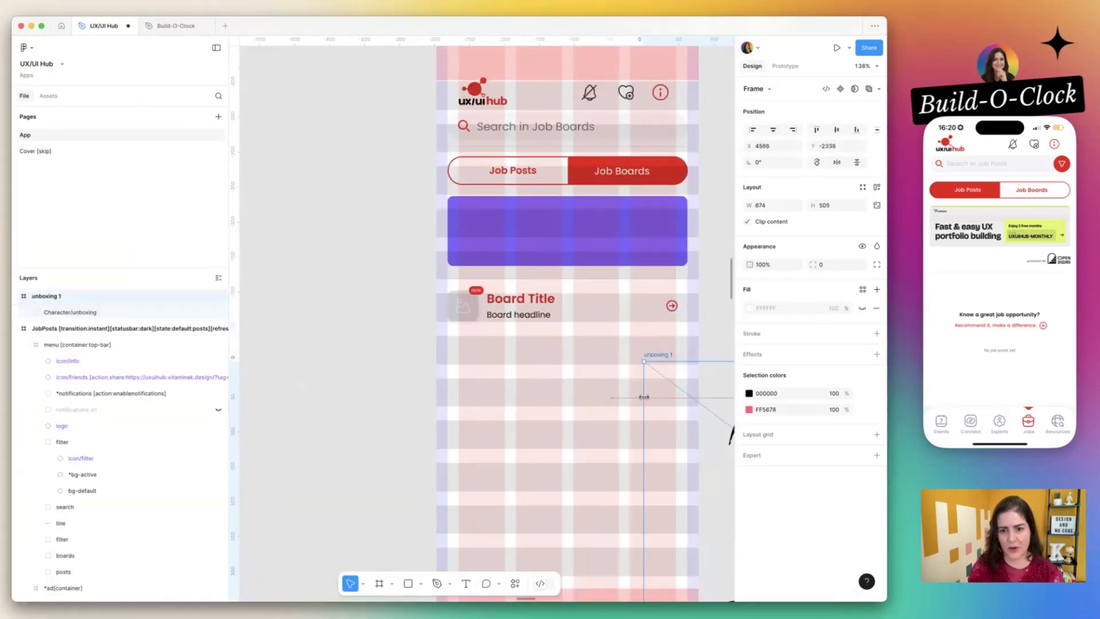
scroll(644, 398, right, 7)
scroll(643, 398, down, 2)
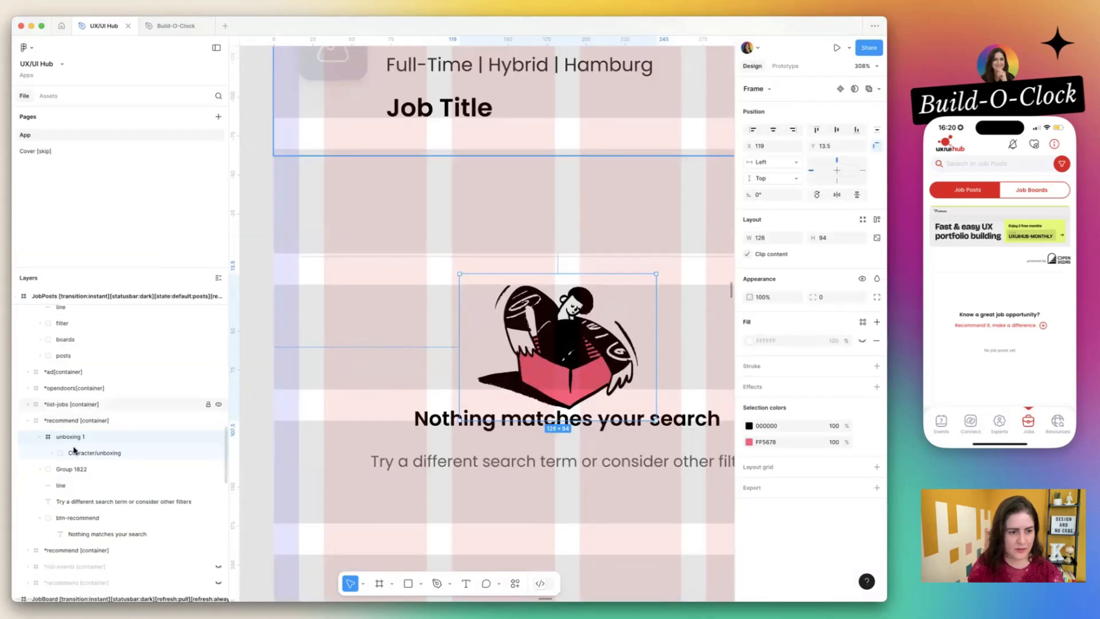
- Take the Character/unboxing group out of the unboxing 1 frame, straight into the recommend container, and remove that frame
click(74, 450)
mouse_move(73, 450)
mouse_down()
mouse_move(80, 438)
mouse_move(72, 455)
mouse_up()
click(72, 453)
key(Delete)
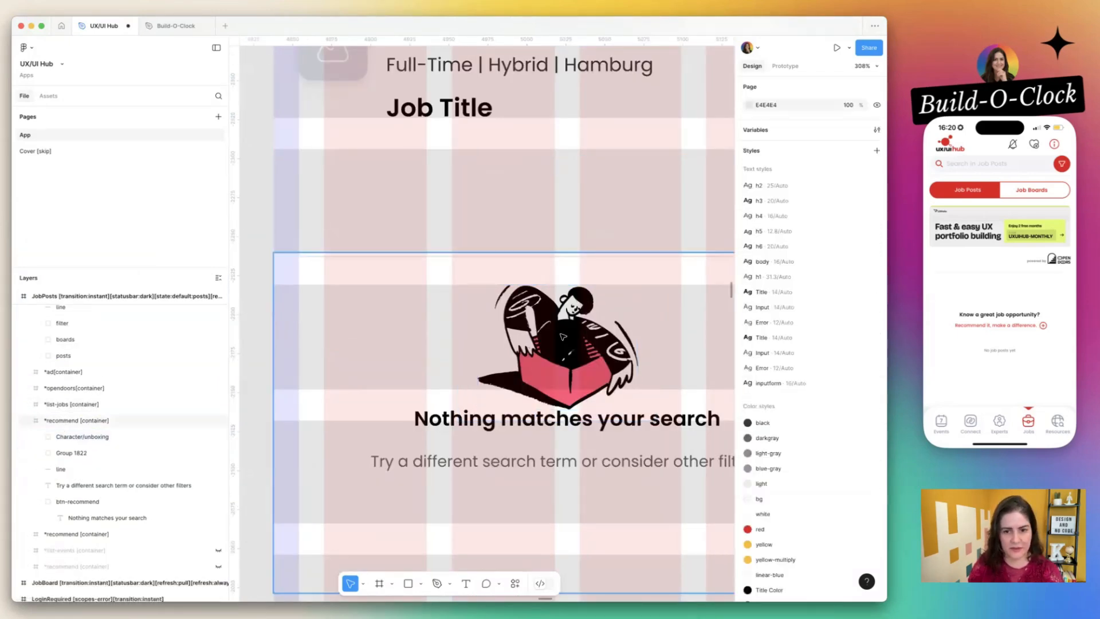
- Recolor the pink box of the unboxing illustration to green 06D6A0, undoing the accidental shift of its container
click(562, 336)
click(748, 425)
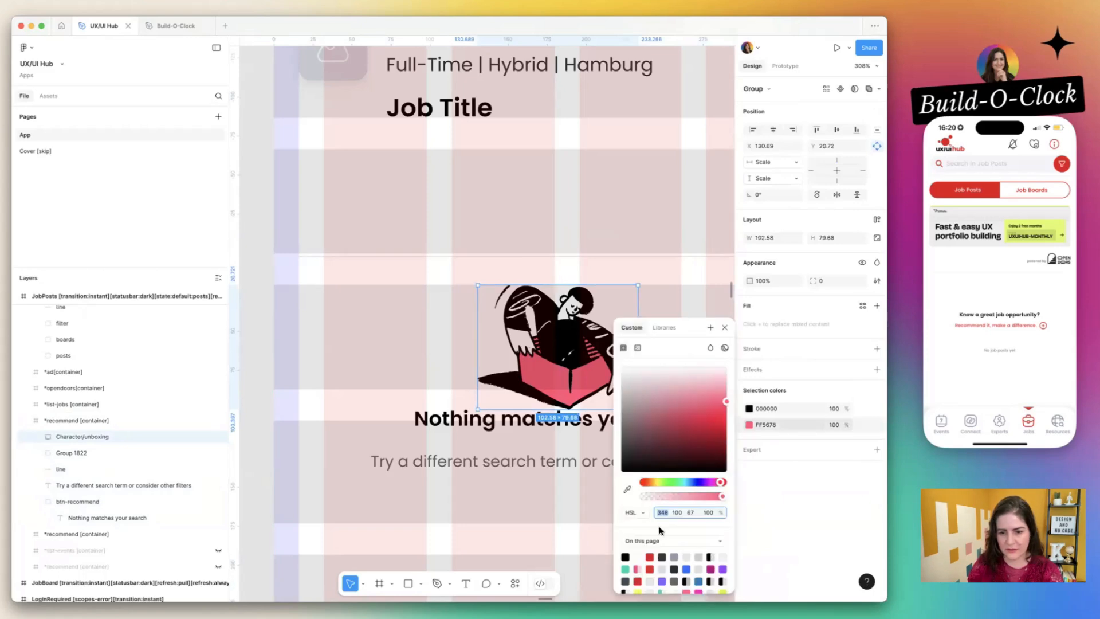
click(626, 569)
click(583, 342)
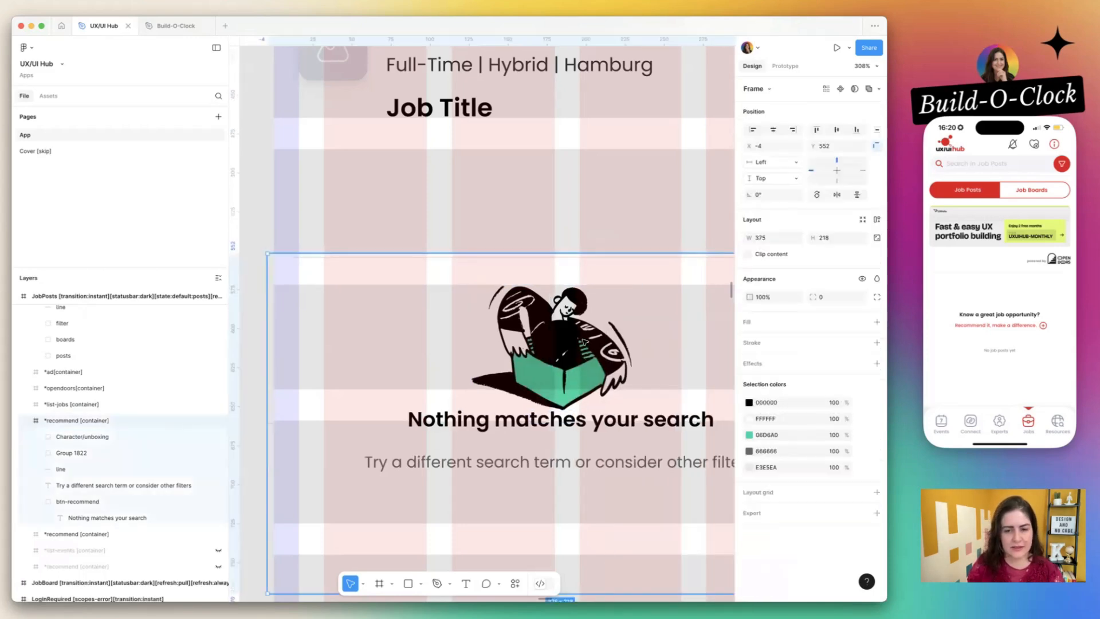
key(super+z)
- Bring the black filter icon in front of the unboxing illustration and arrange the two so the icon overlaps the illustration's lower-left corner
double_click(589, 342)
drag(590, 342, 543, 342)
click(594, 342)
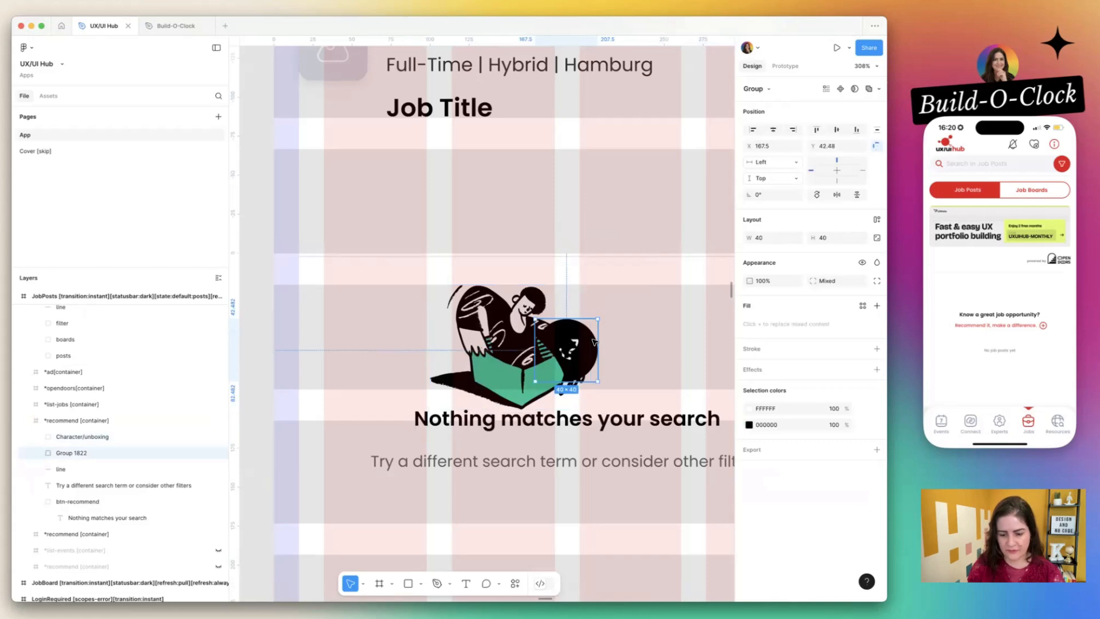
key(super+])
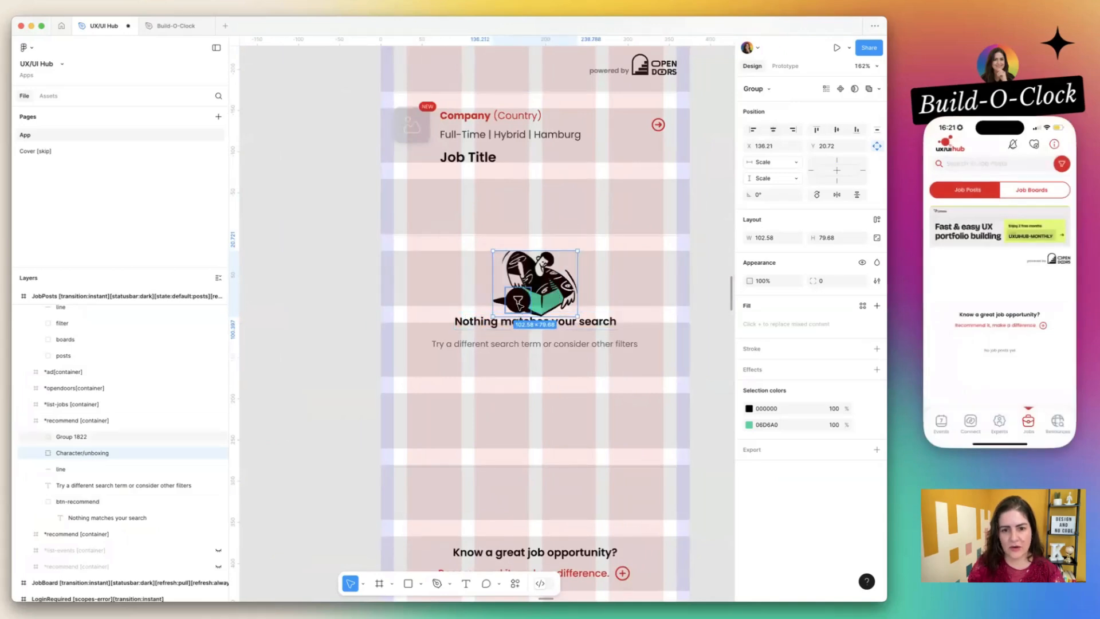
click(518, 304)
click(604, 295)
double_click(537, 283)
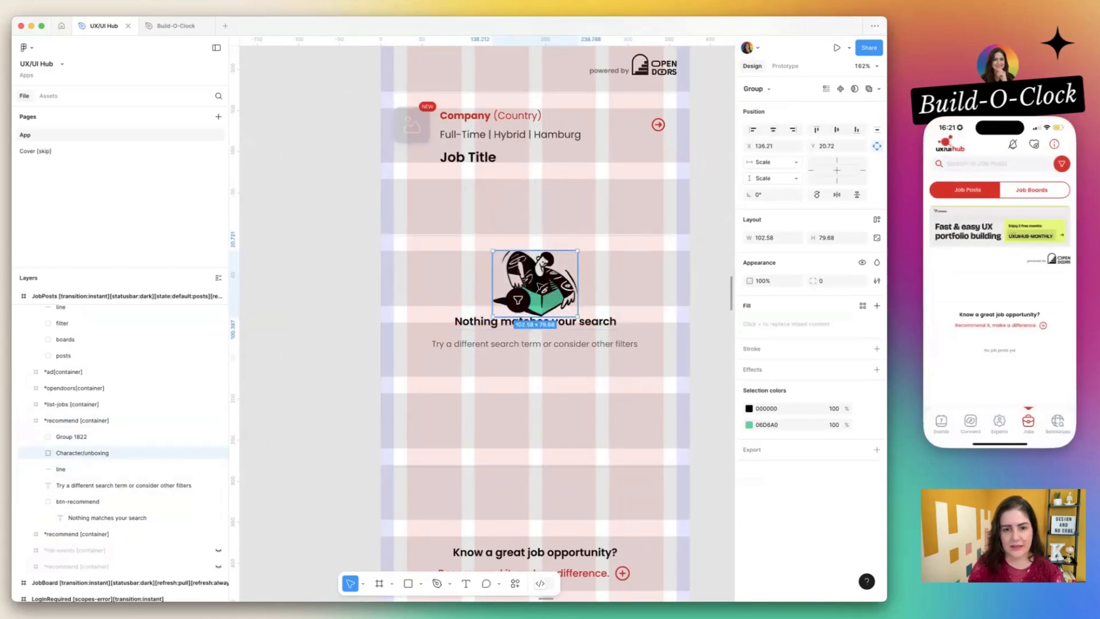
- Nudge the "Nothing matches your search" heading down 6 px to leave space below the illustration
click(564, 321)
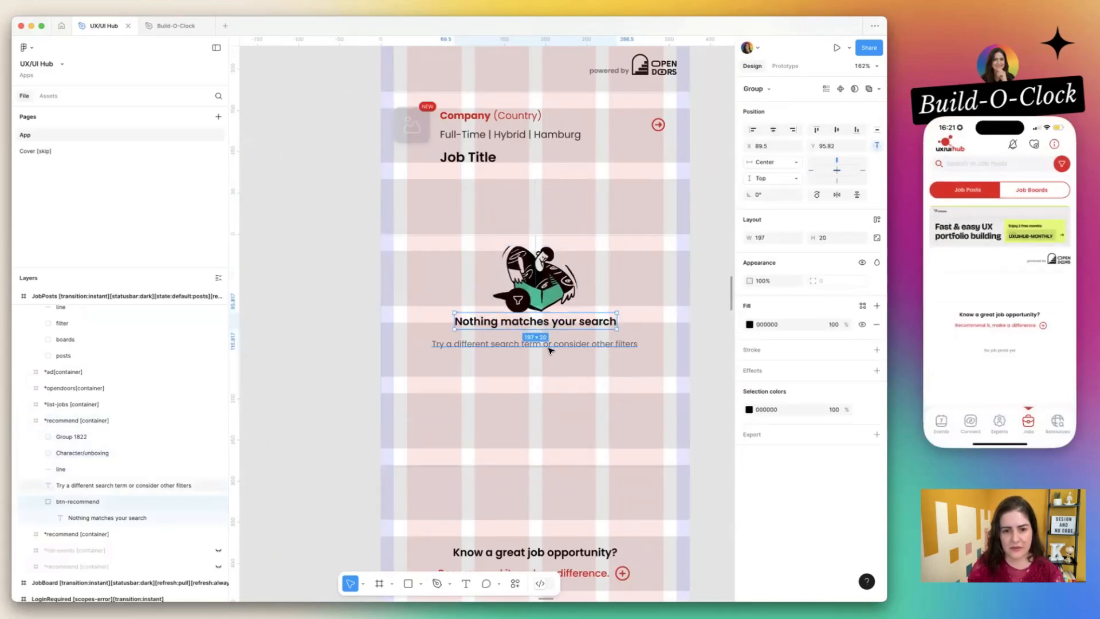
key(shift+Down)
key(Up)
key(Up)
key(Up)
key(Up)
- Try a lower position for the "Try a different search term or consider other filters" hint
click(548, 347)
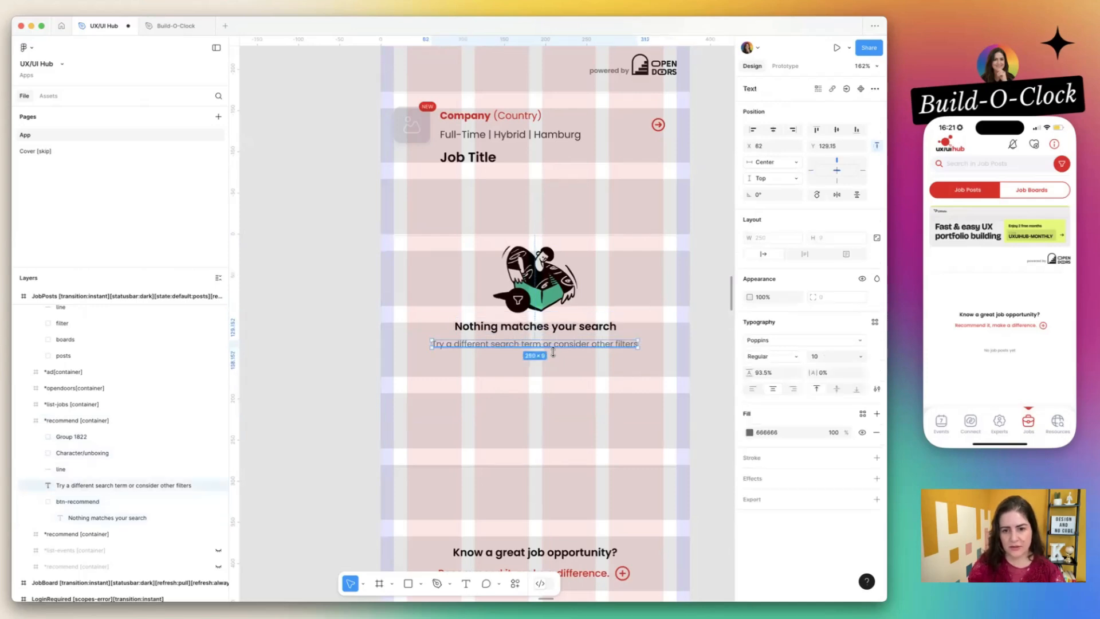
key(shift+Down)
key(Up)
key(Up)
key(Up)
key(Up)
key(Up)
key(Up)
key(Up)
key(Up)
key(Up)
key(Up)
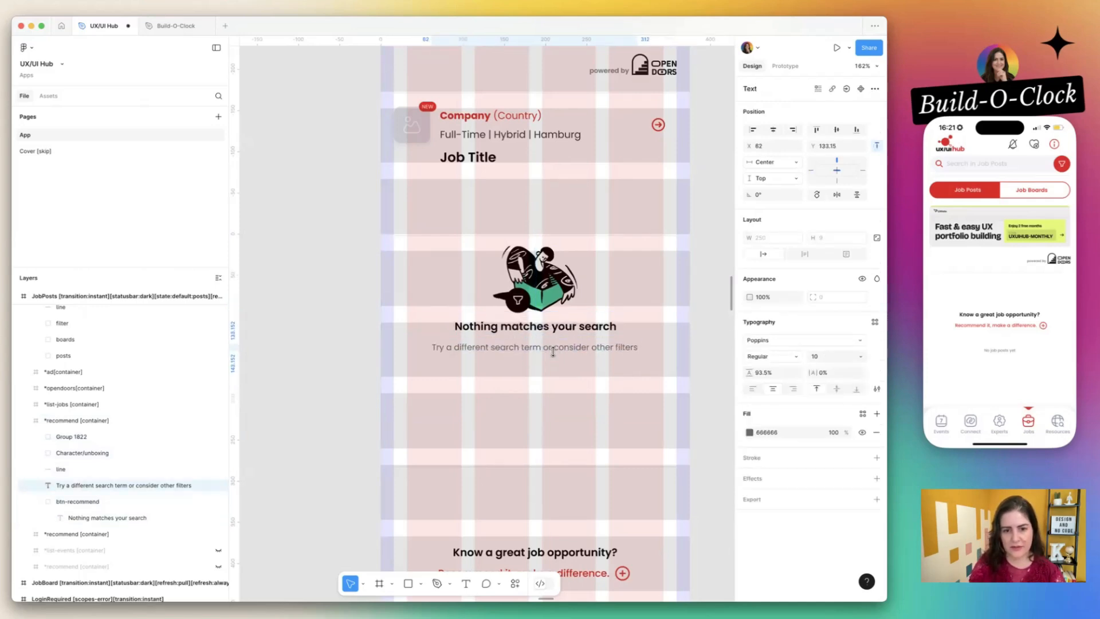
- Group the illustration with the filter icon and move it with the heading and hint down to about the middle of their container
click(634, 294)
click(542, 279)
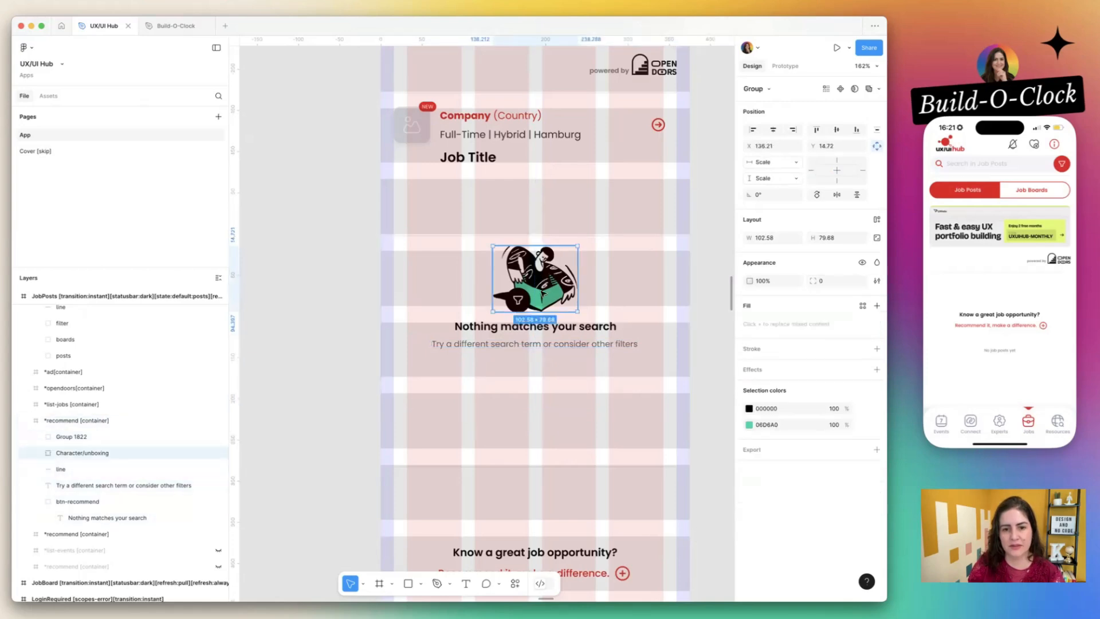
shift+click(518, 300)
key(super+g)
shift+click(542, 326)
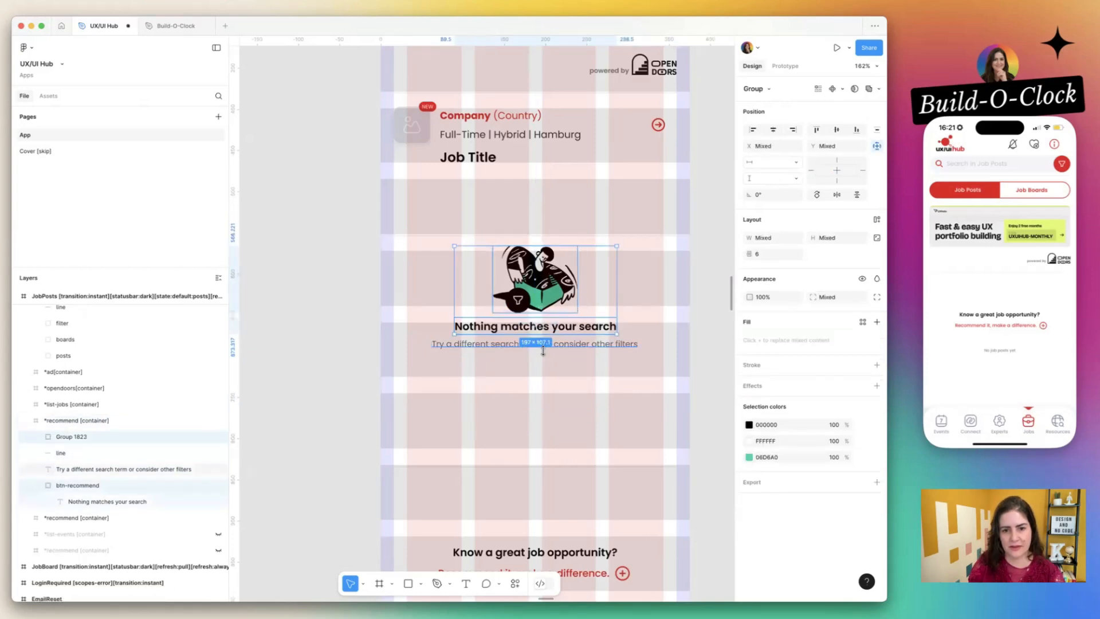
shift+click(543, 347)
drag(553, 294, 553, 325)
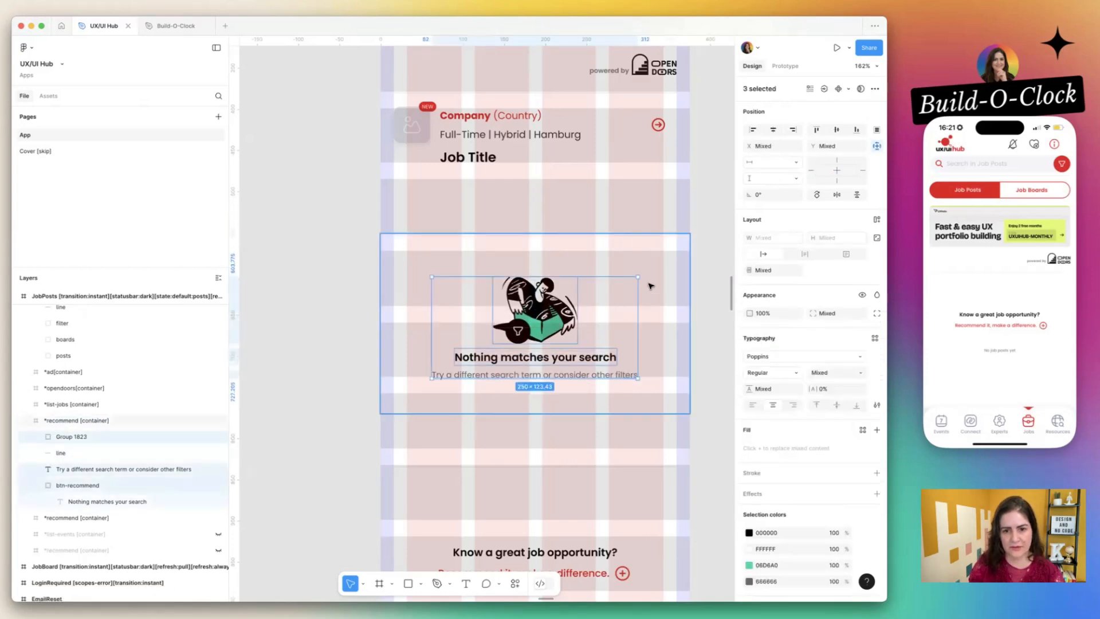
key(Escape)
- Delete the thin divider line at the top of the empty-state container
scroll(648, 271, down, 3)
scroll(648, 272, up, 5)
click(555, 226)
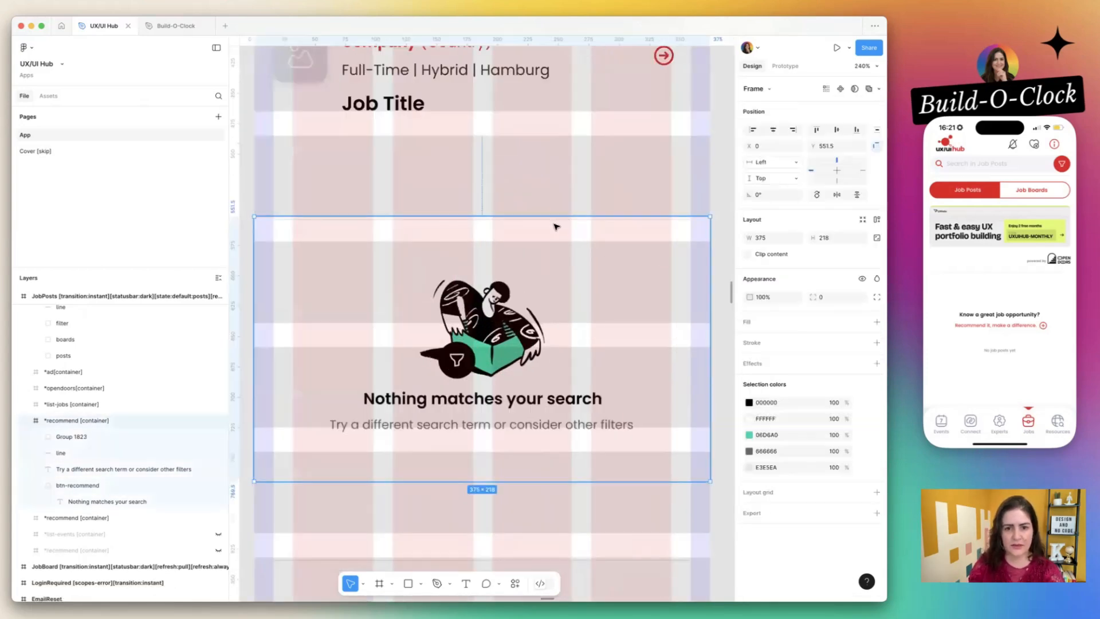
double_click(557, 220)
double_click(558, 222)
key(Escape)
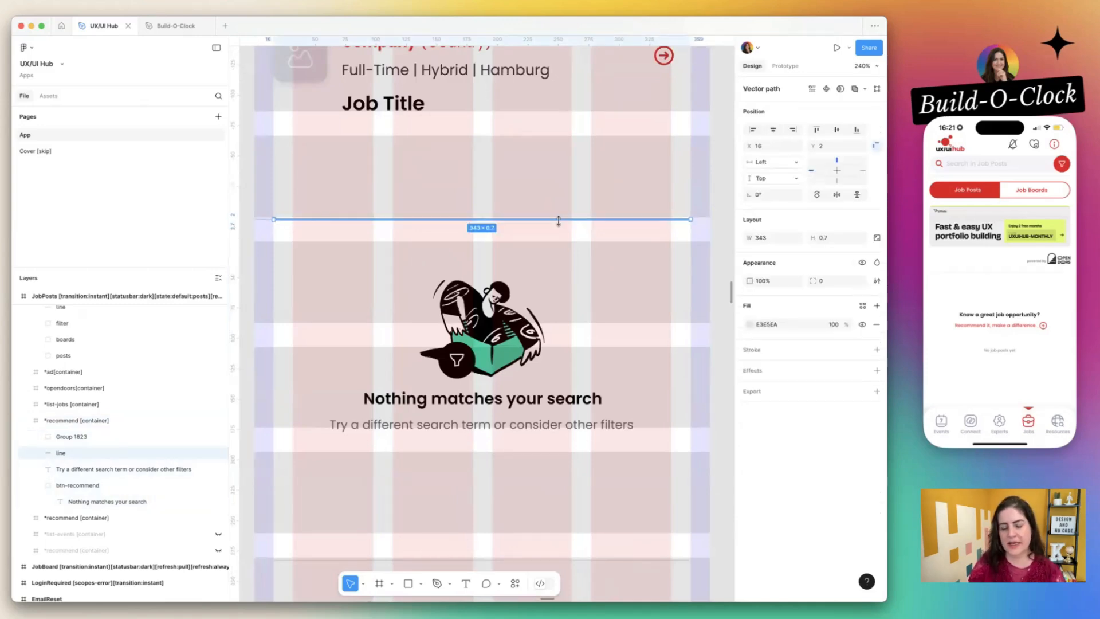
key(BackSpace)
- Stack the JobPosts screen's ad, opendoors, list-jobs and both recommend containers vertically without gaps
scroll(559, 222, down, 7)
click(553, 229)
scroll(553, 229, up, 2)
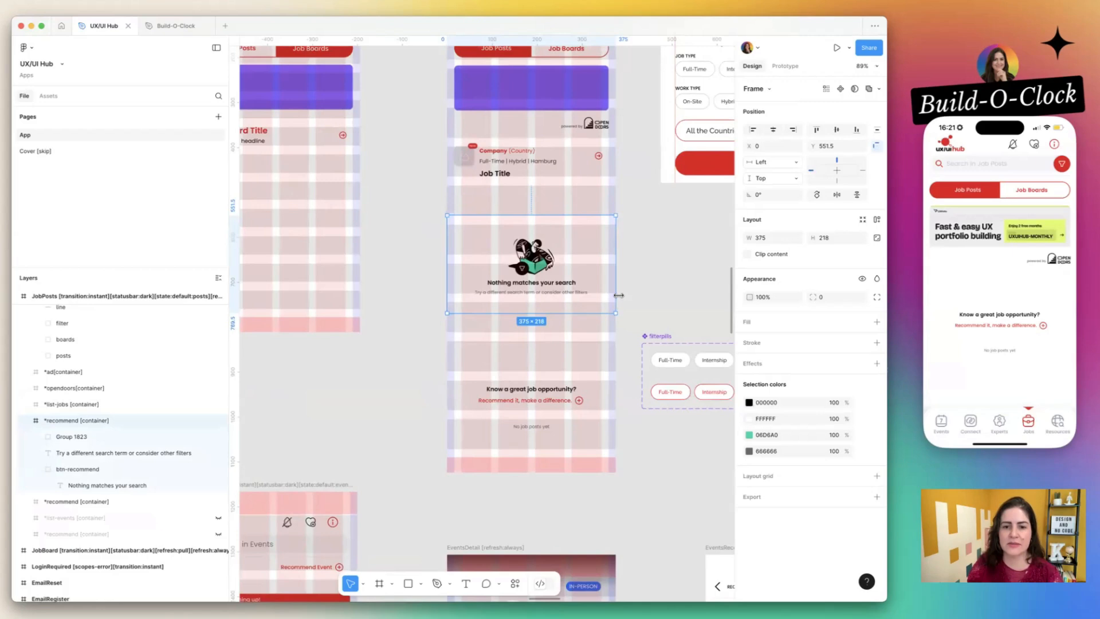
click(553, 375)
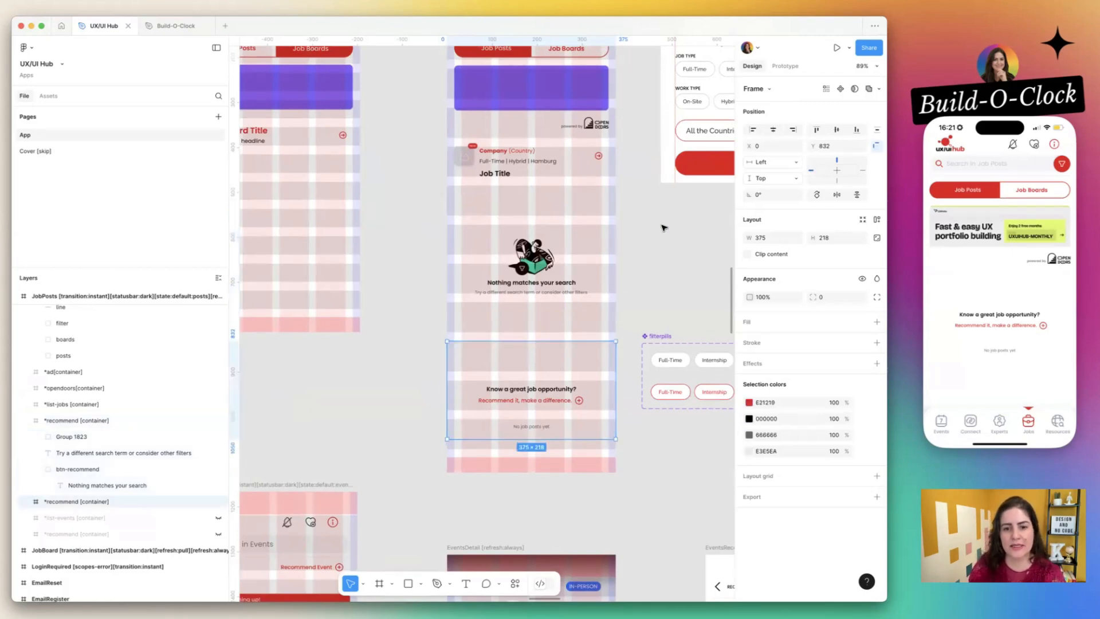
key(super+a)
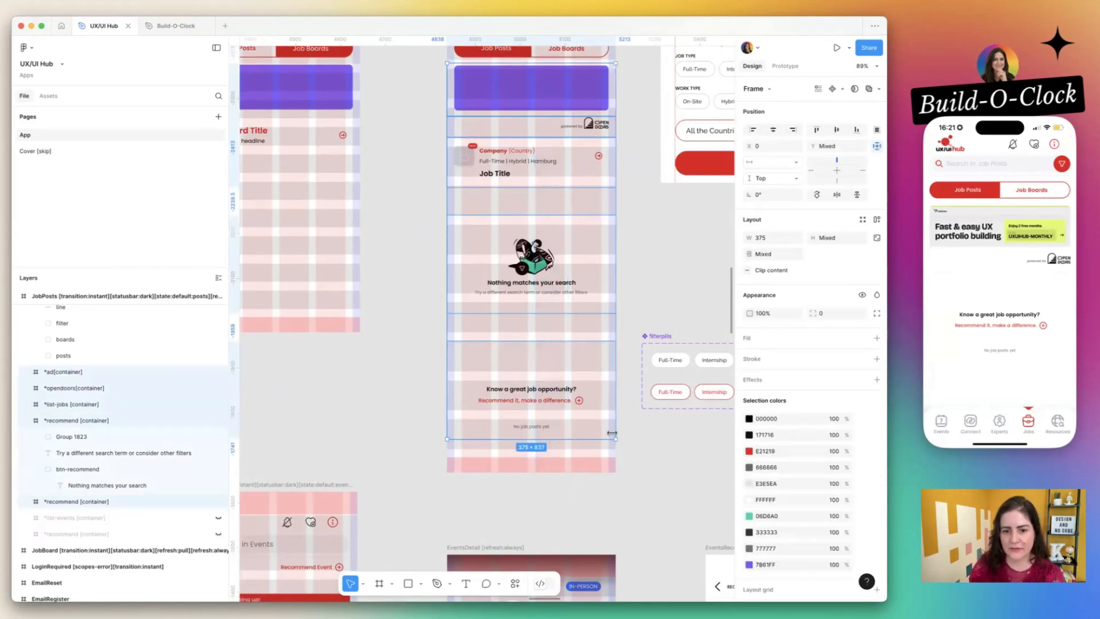
click(611, 434)
click(640, 265)
scroll(639, 266, up, 2)
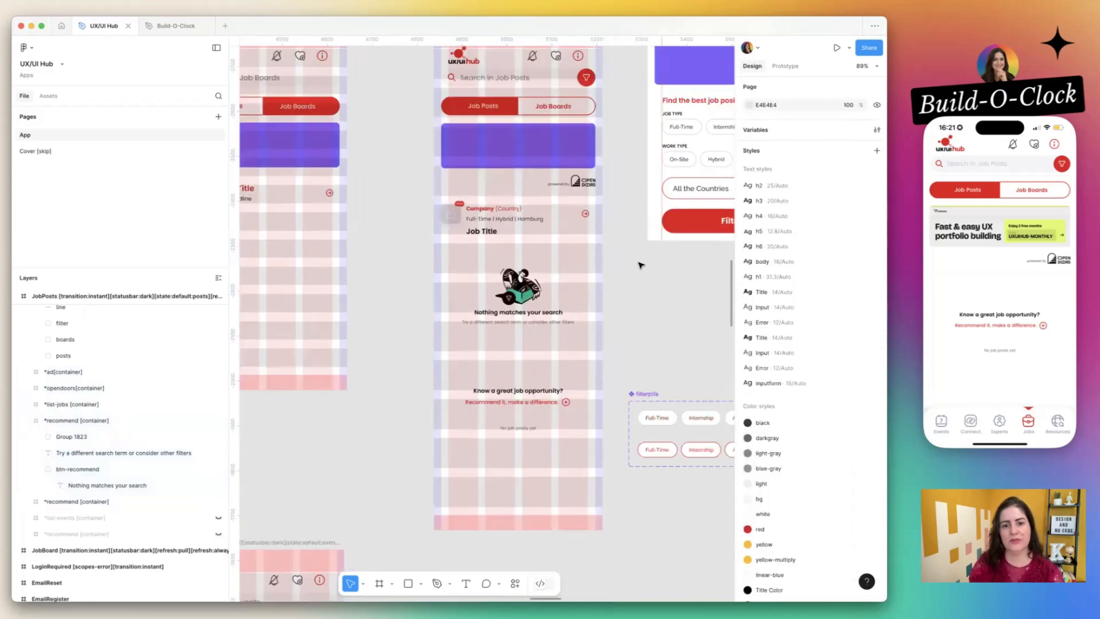
- Open the Figma to Bravo Studio plugin
click(490, 327)
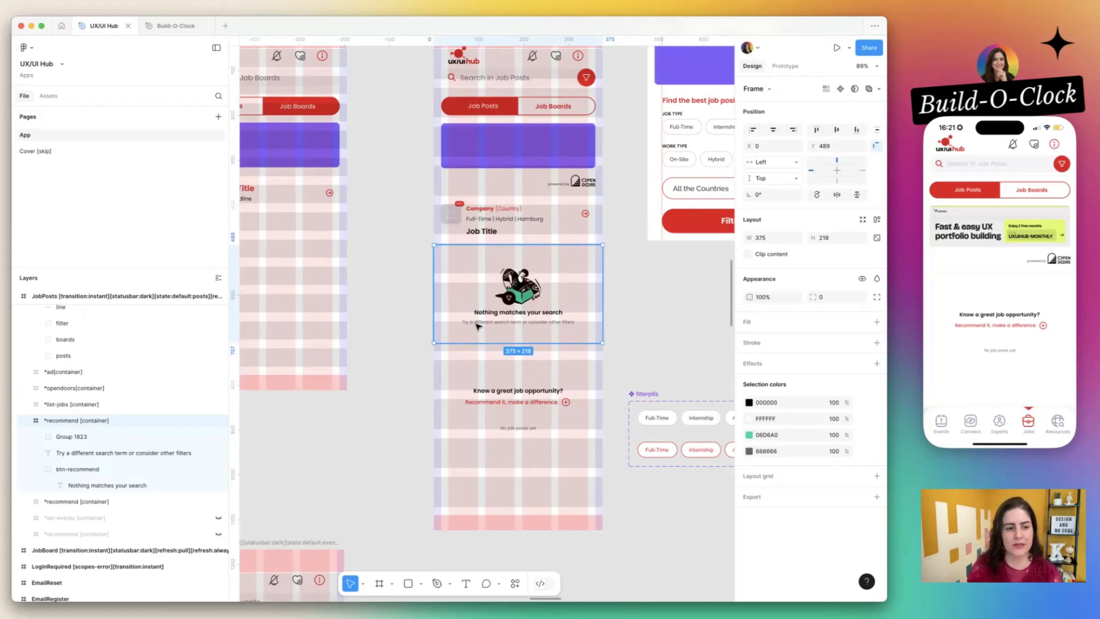
double_click(74, 437)
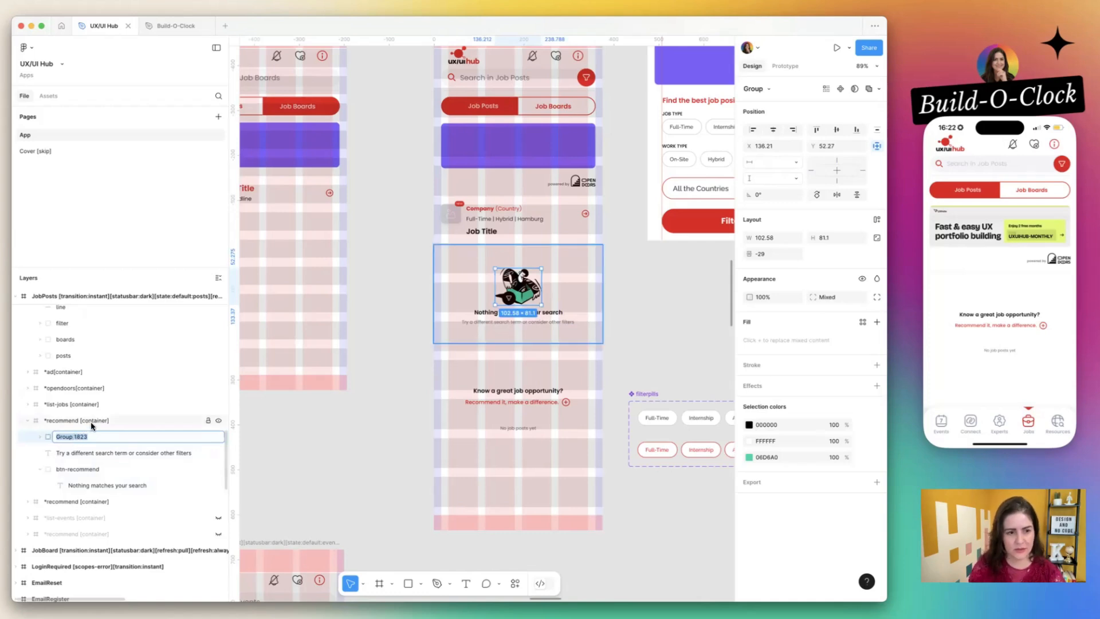
click(393, 361)
right_click(396, 357)
mouse_move(447, 444)
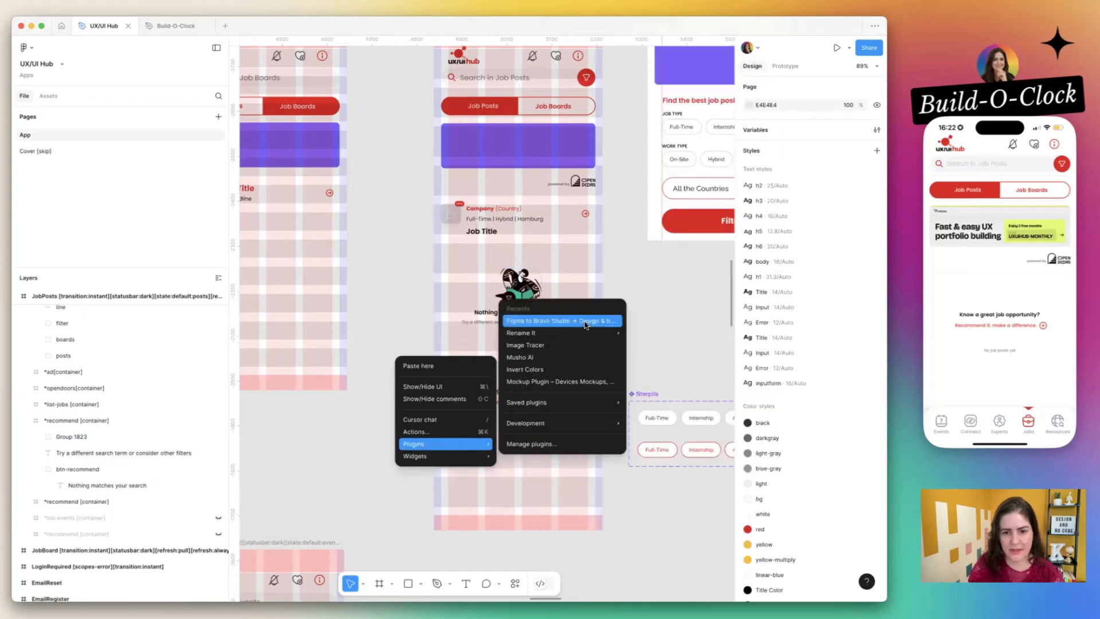
click(584, 322)
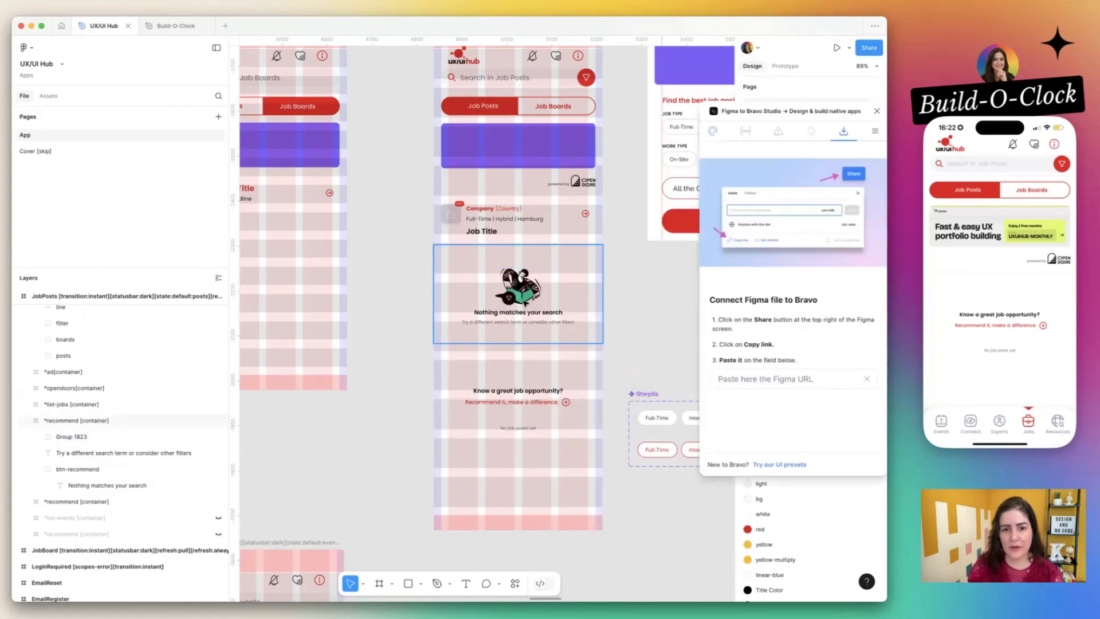
- Find the Vector/SVGs tag in the Bravo tags list by searching for "svg" and apply [component:svg] to the illustration group
double_click(510, 286)
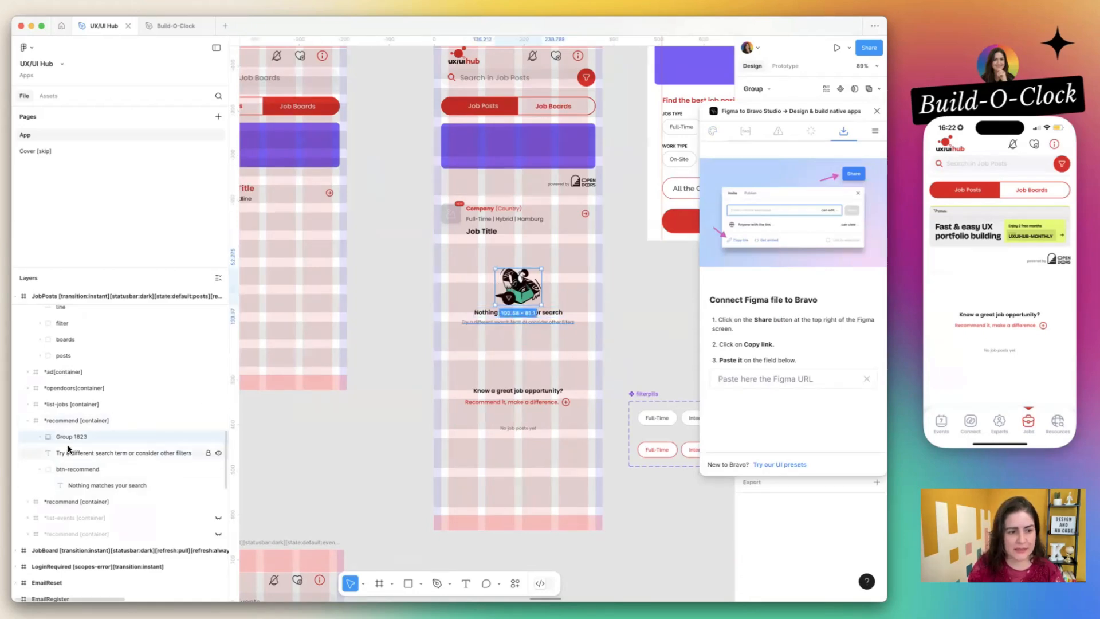
click(745, 131)
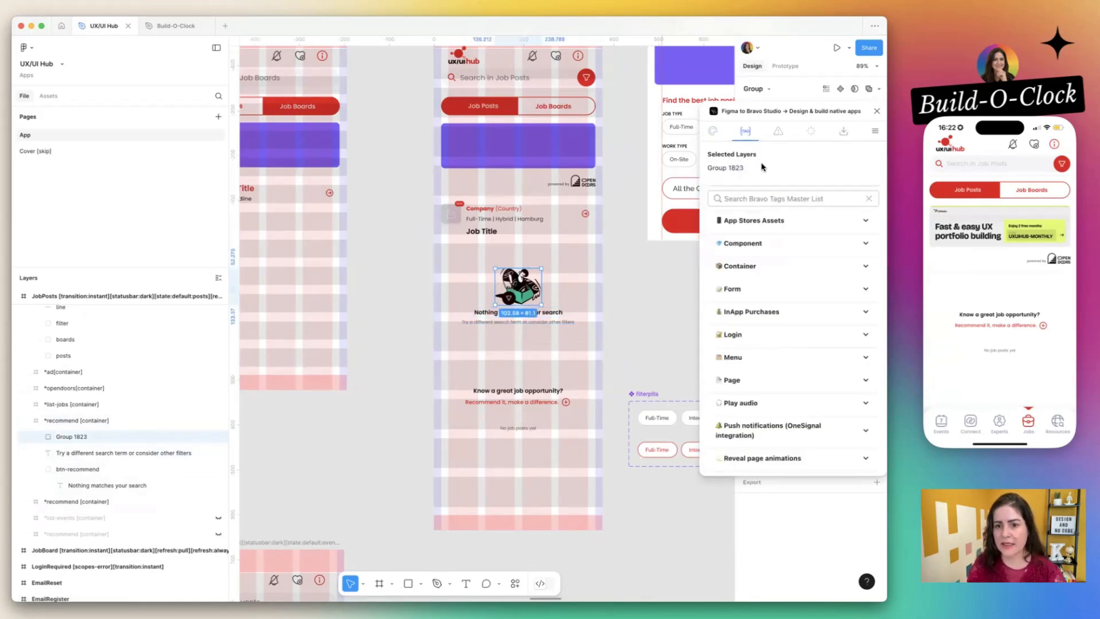
click(778, 133)
click(752, 131)
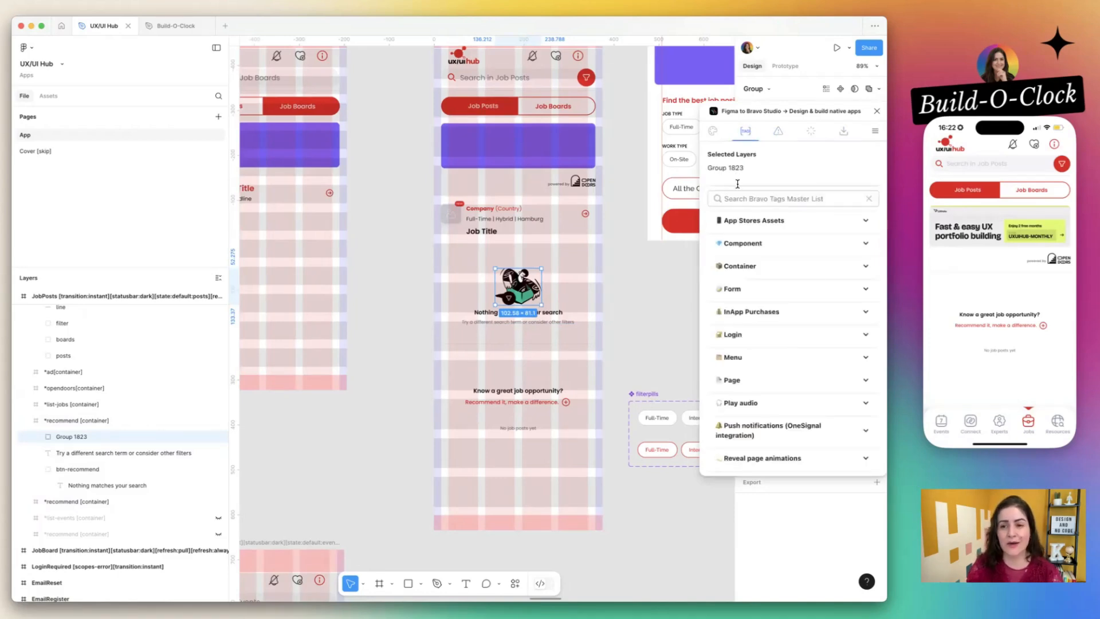
click(753, 221)
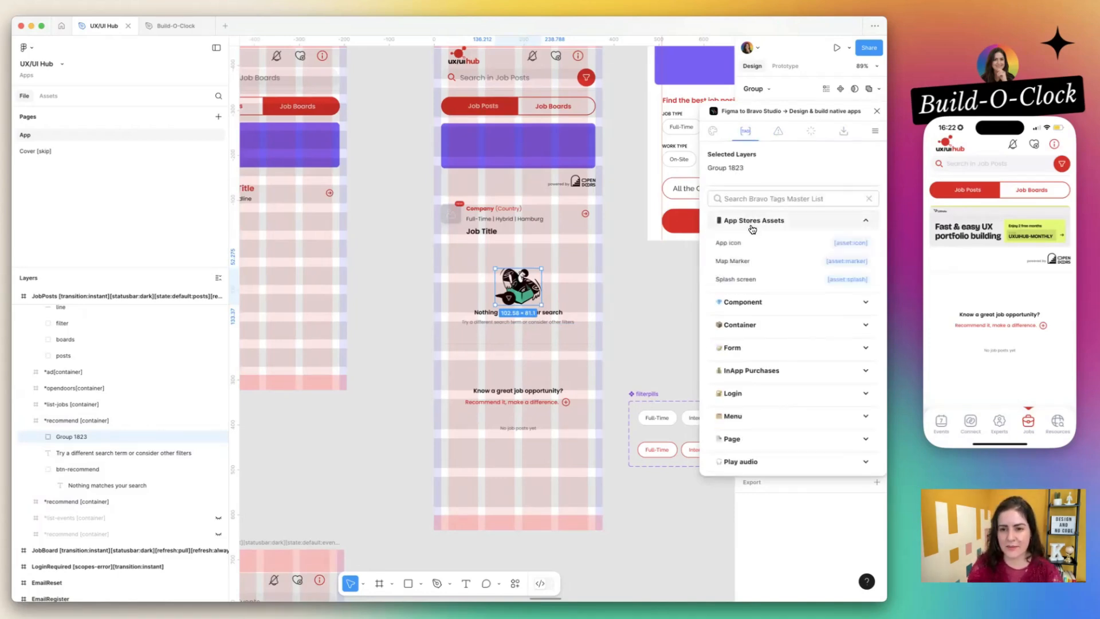
click(752, 226)
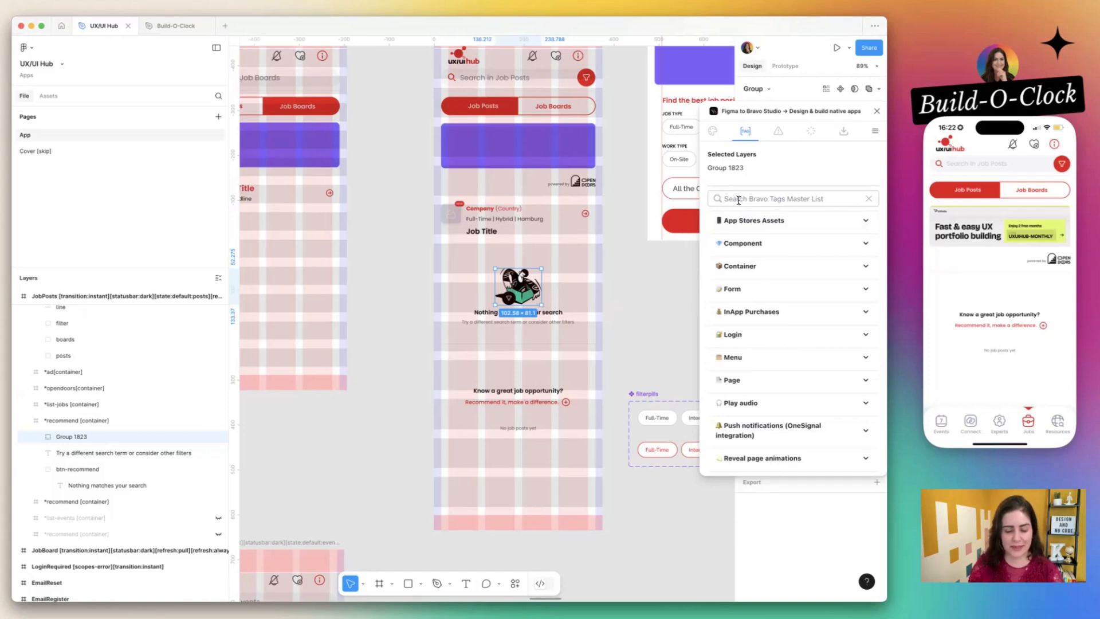
click(737, 201)
text(svg)
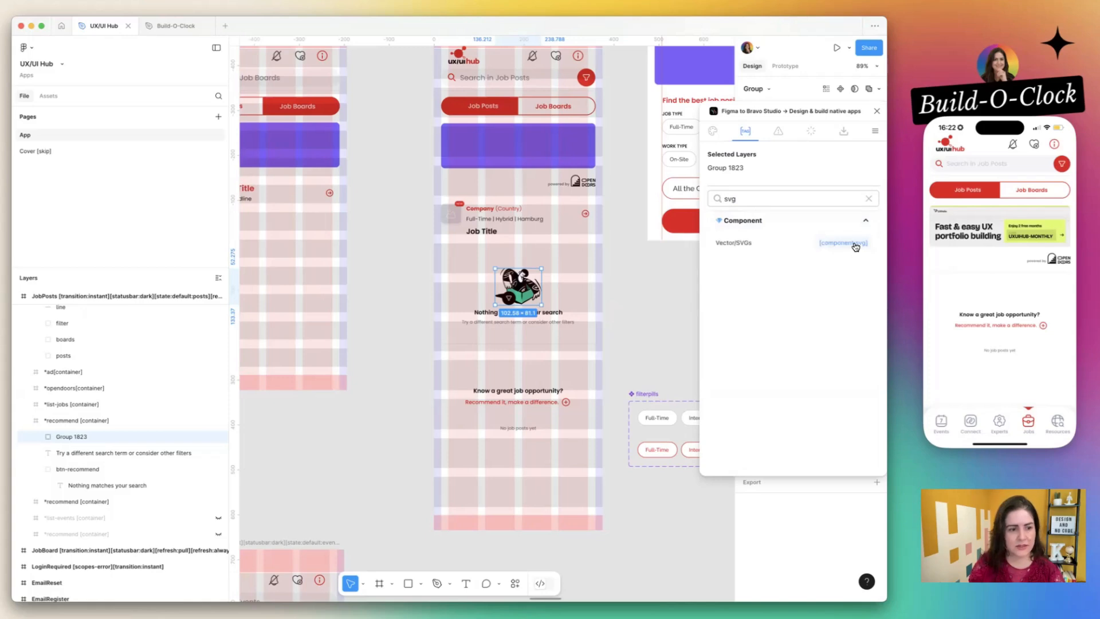
click(854, 244)
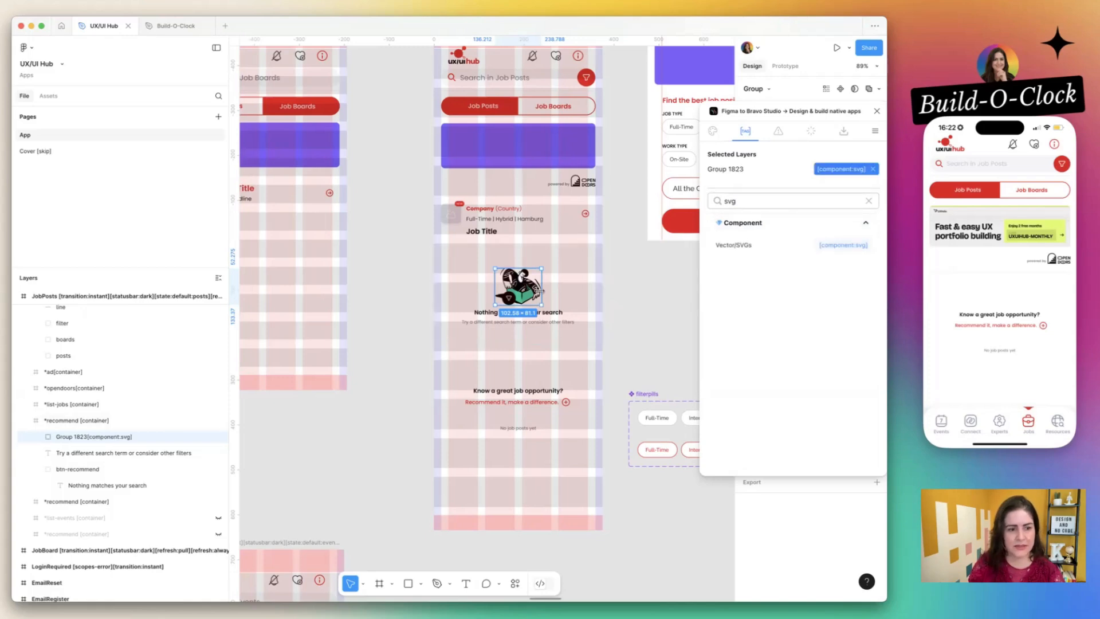
- Rename the tagged illustration group to illustration[component:svg]
double_click(88, 436)
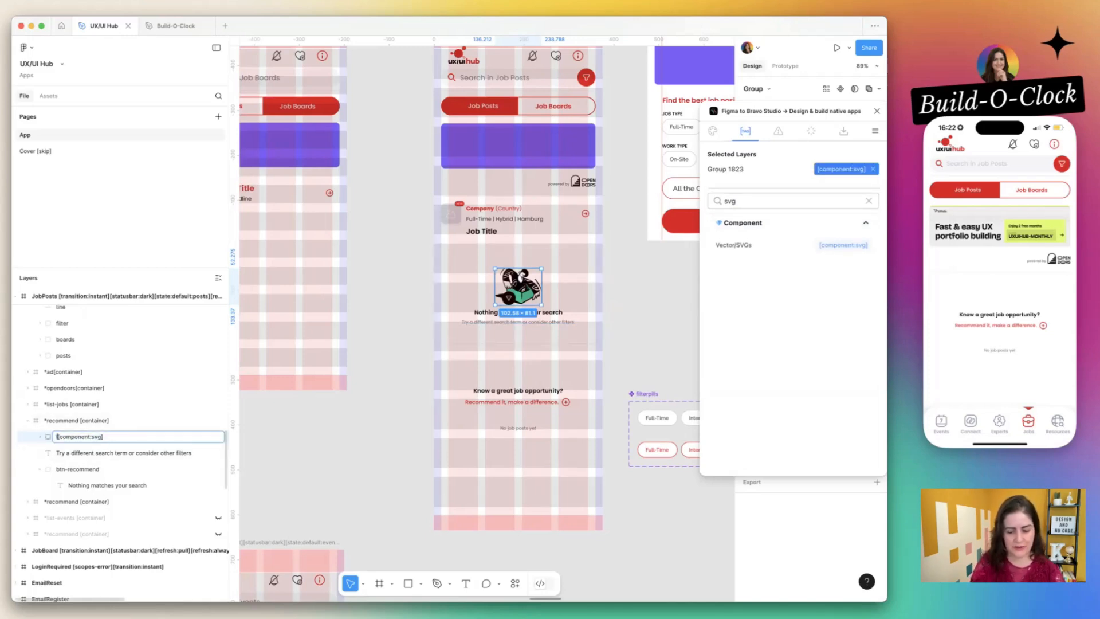
text(illustration)
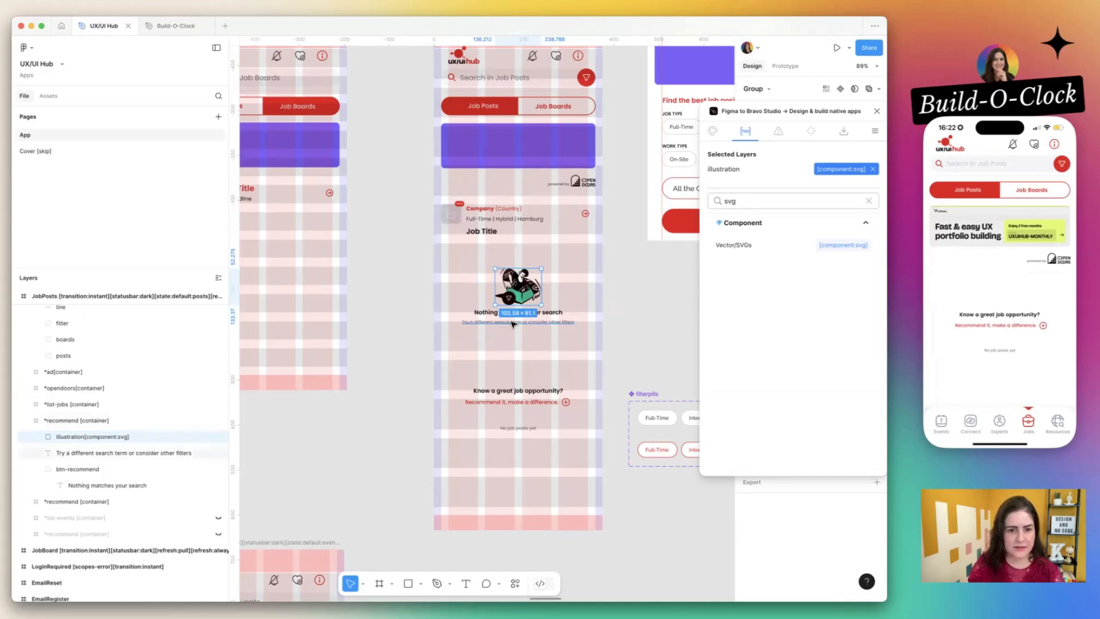
key(Return)
- Move the "Nothing matches your search" text layer out of the btn-recommend group, directly into the recommend container
click(114, 469)
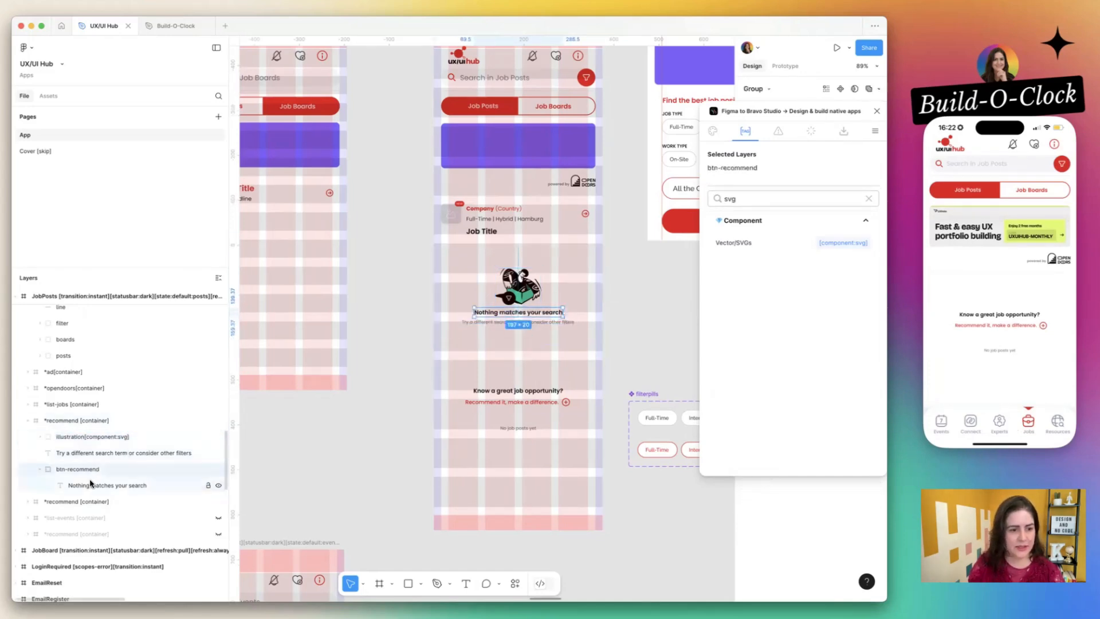
click(95, 486)
drag(95, 485, 108, 458)
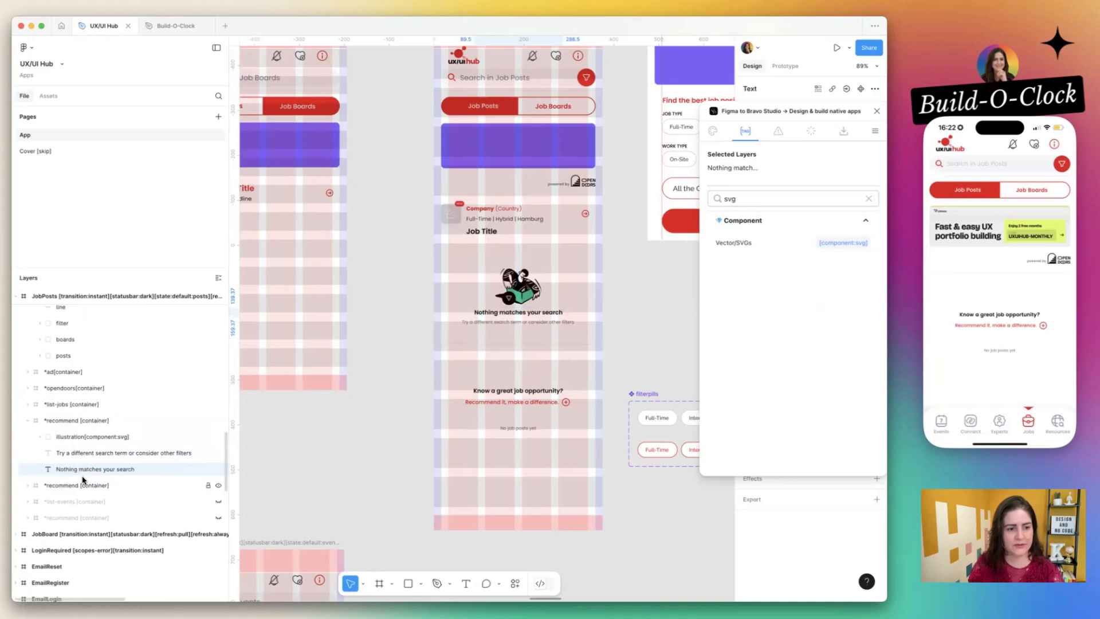
click(621, 367)
click(537, 275)
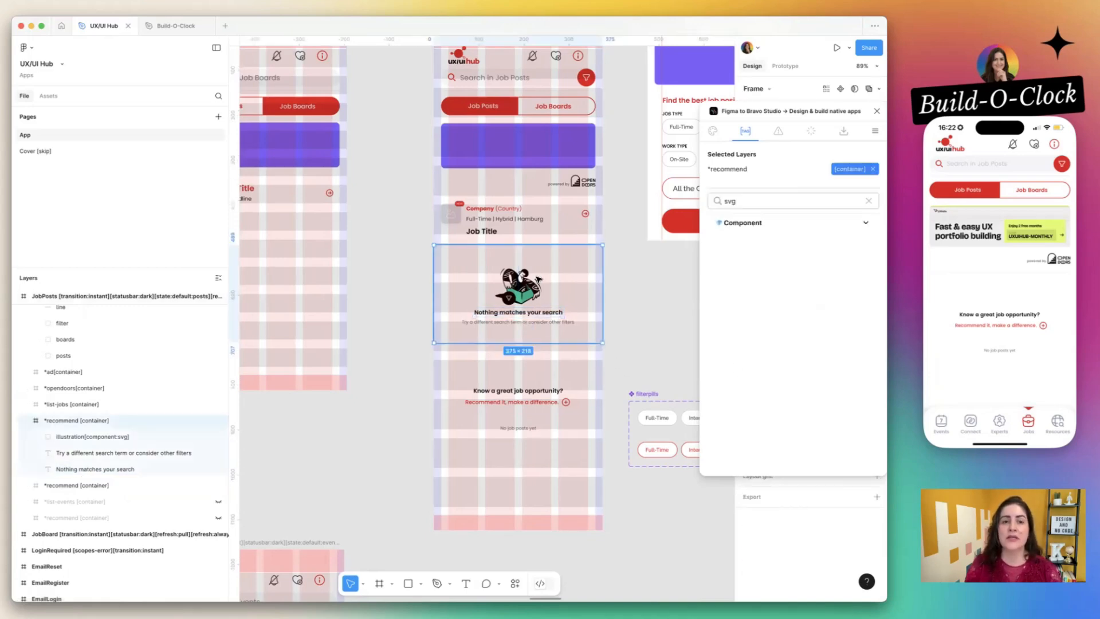
- Switch to the Chrome browser window
key(super+Tab)
key(super+Tab)
key(super+Tab)
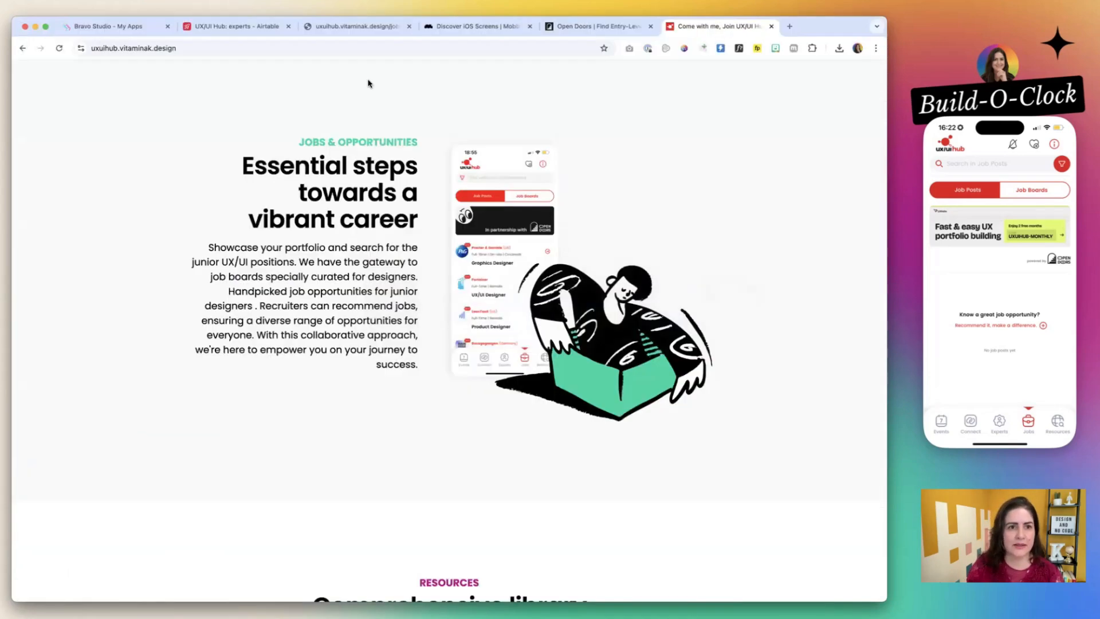
- Open the UX/UI Hub project in Bravo Studio, update it to the latest Figma design and reload the app on the phone
click(114, 27)
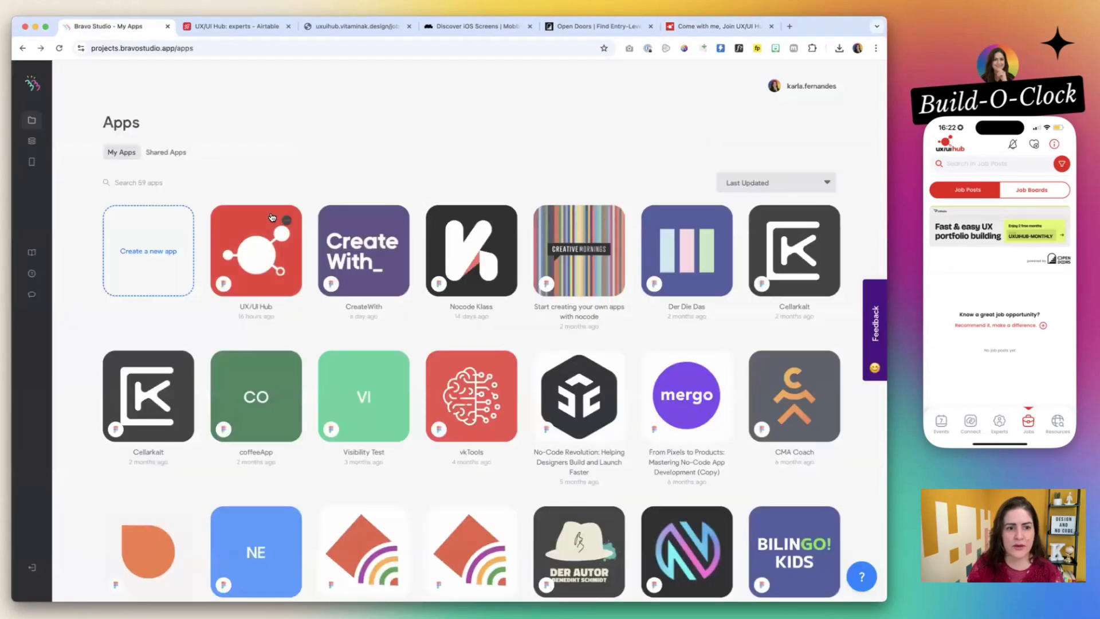
click(270, 217)
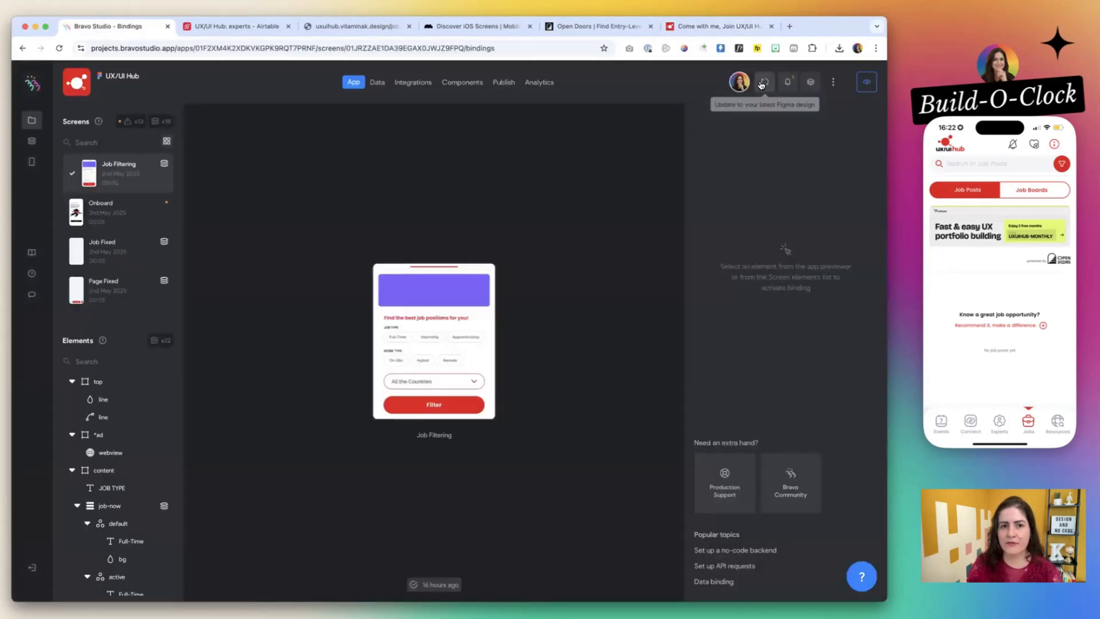
scroll(985, 249, up, 3)
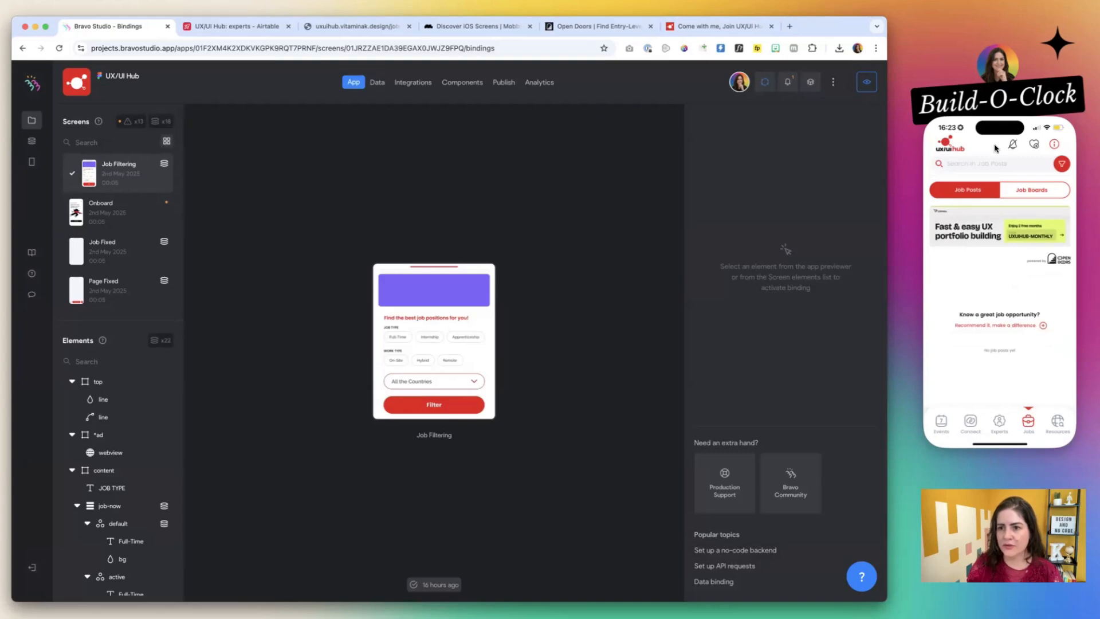
click(984, 253)
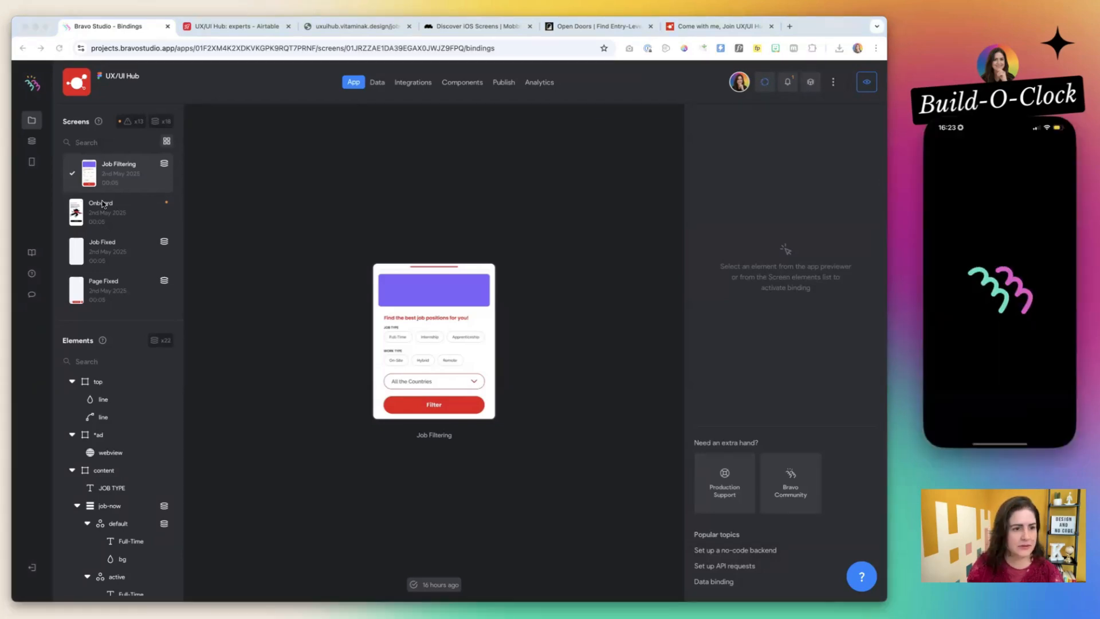
- Search the screens for "job" and open the JobPosts screen
click(106, 142)
text(j)
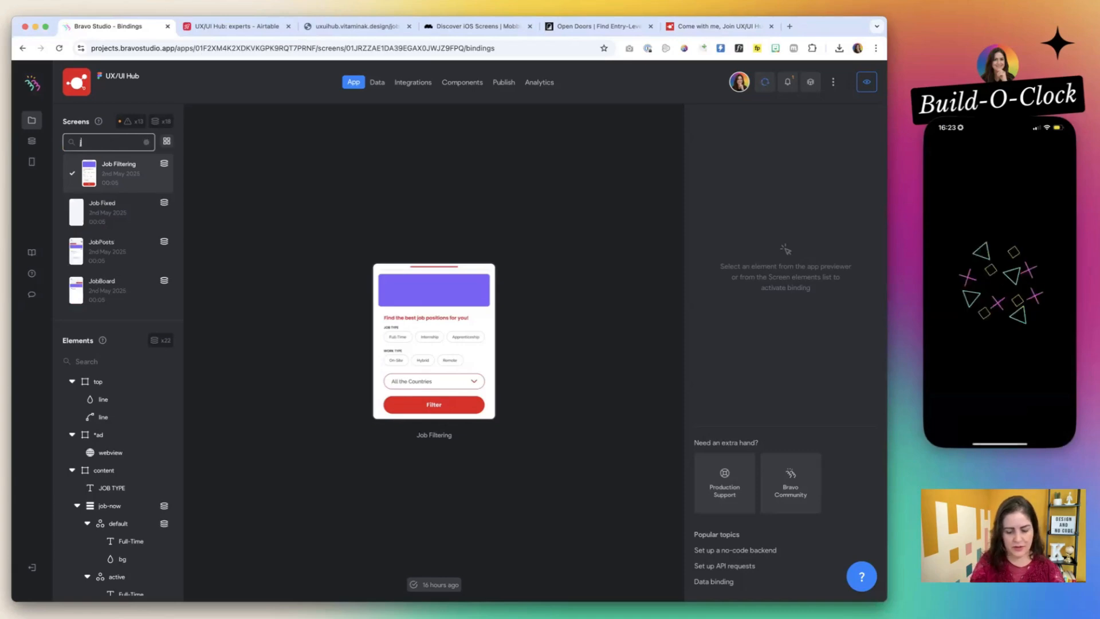
text(ob)
click(114, 244)
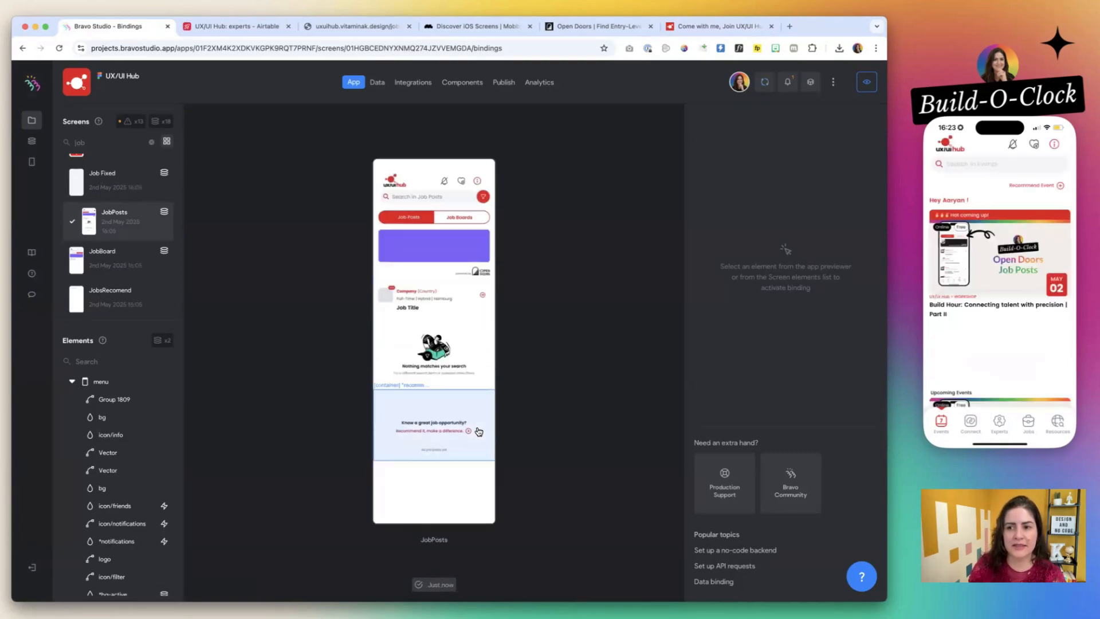
- Open the Jobs section on the phone and check the filter button's icon and background layers on JobPosts in Figma
click(1035, 424)
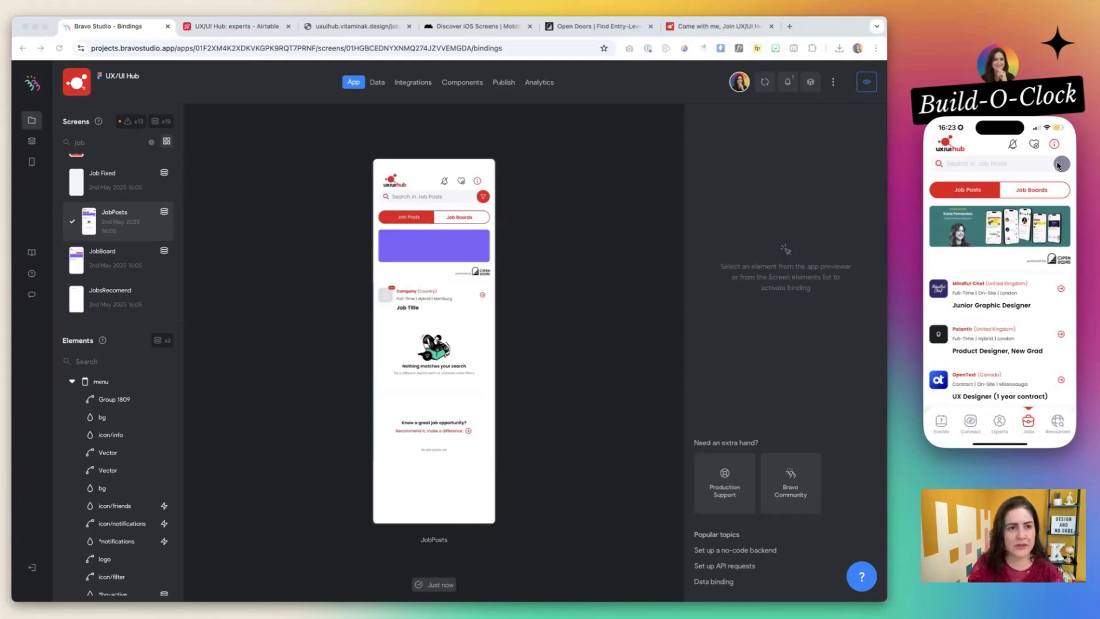
key(super+Tab)
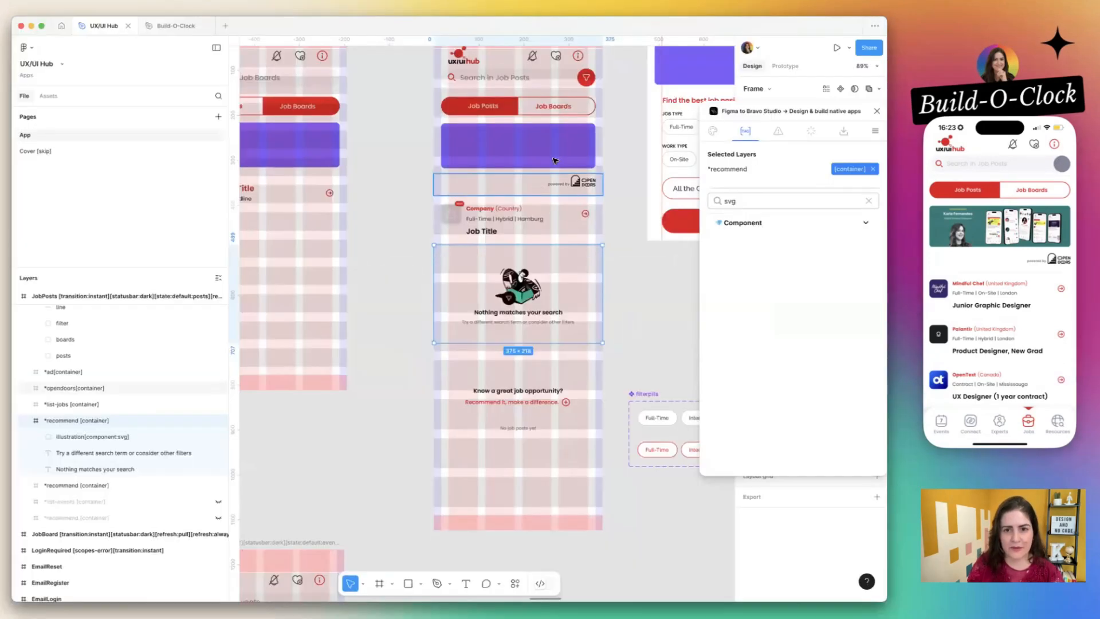
click(587, 78)
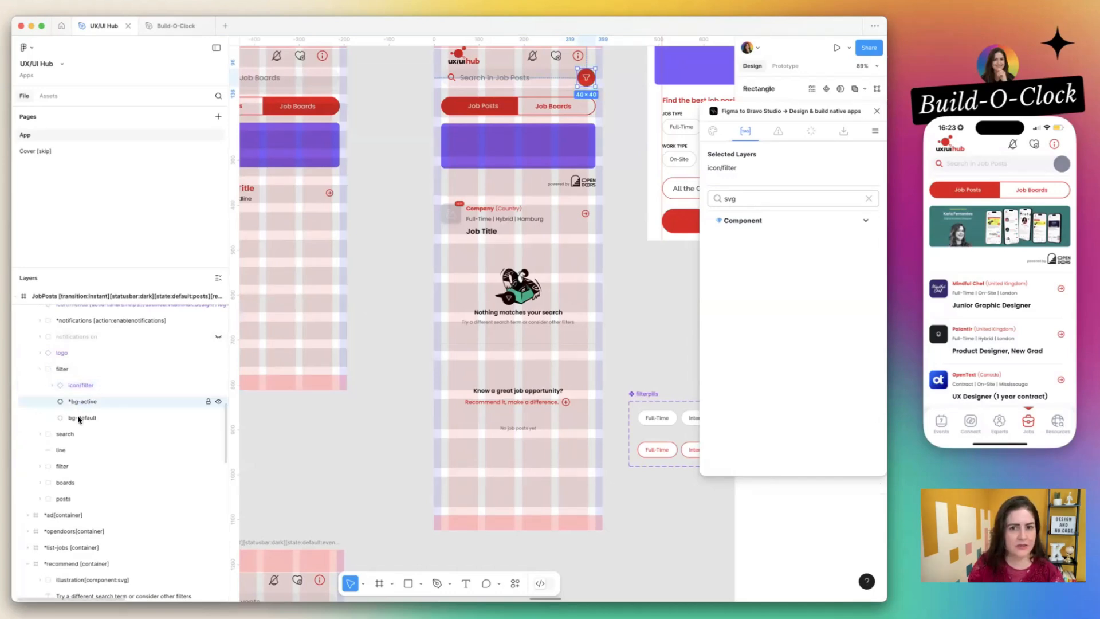
- Update the Bravo project from Figma again and check the end of the job list in the reloaded phone app
key(super+Tab)
click(763, 85)
click(996, 145)
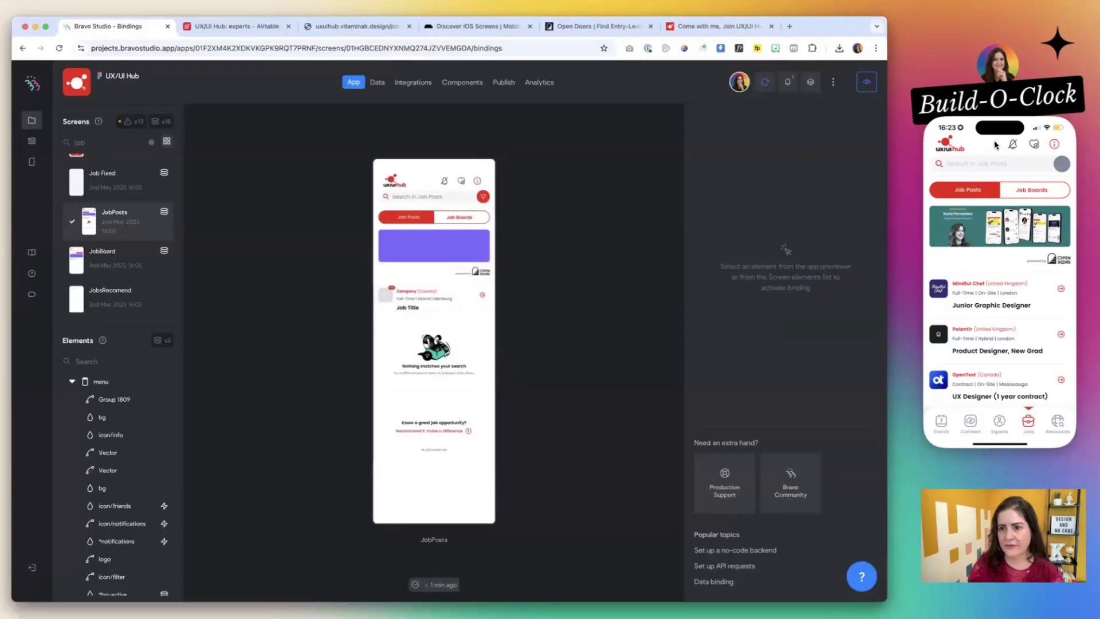
click(977, 247)
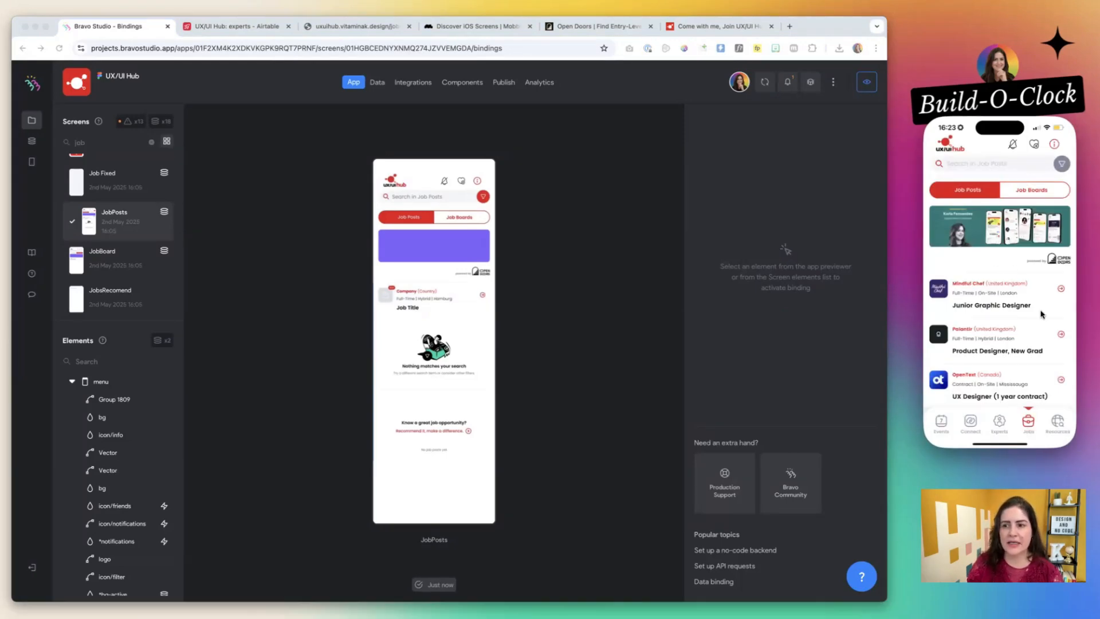
scroll(1014, 324, down, 5)
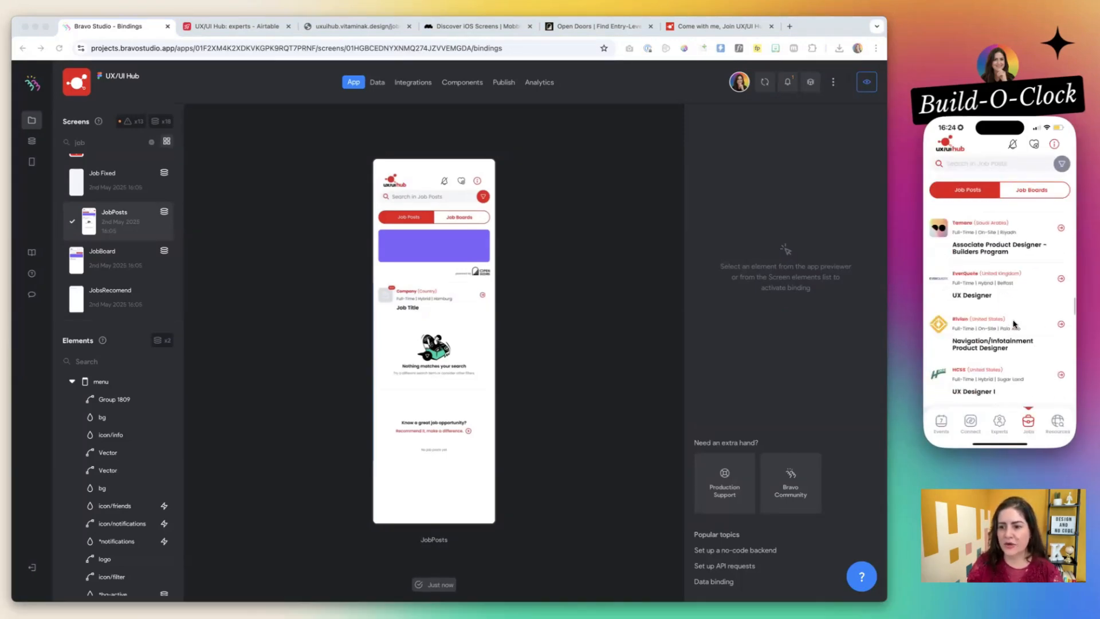
scroll(1013, 324, down, 5)
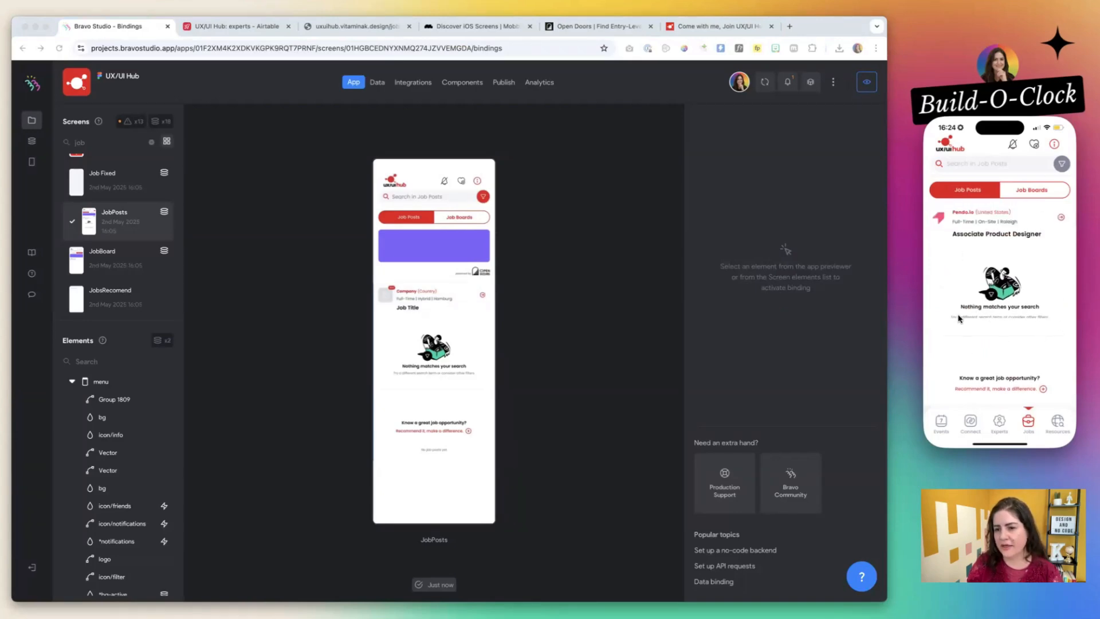
- In Figma, enlarge the text box of the "Try a different search term or consider other filters" hint to about 22.66 high
key(super+Tab)
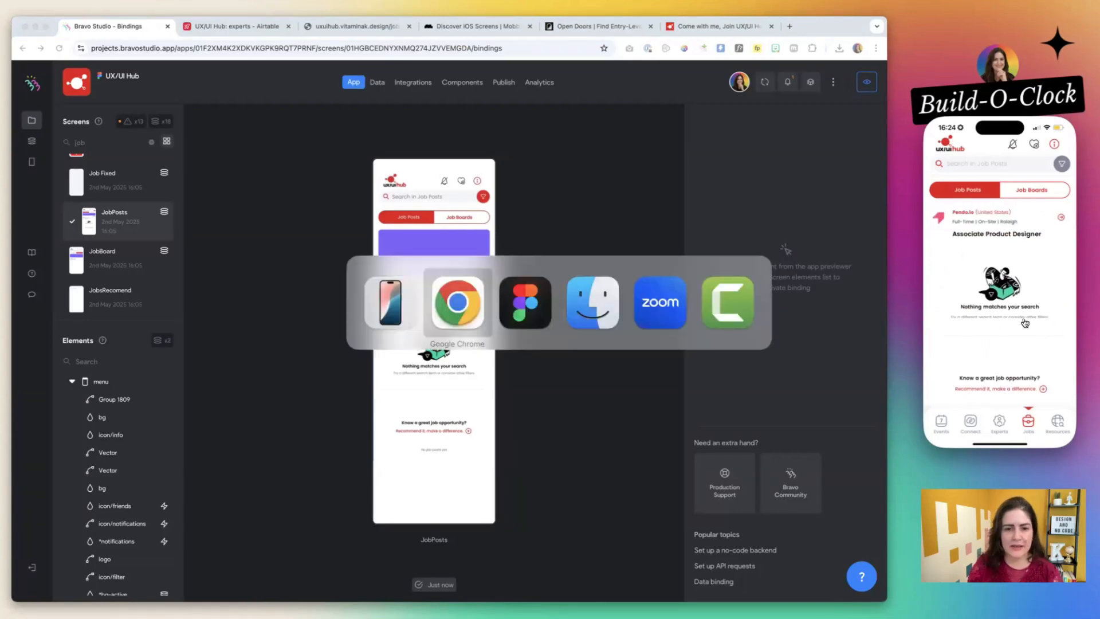
click(525, 304)
double_click(520, 325)
scroll(519, 325, up, 3)
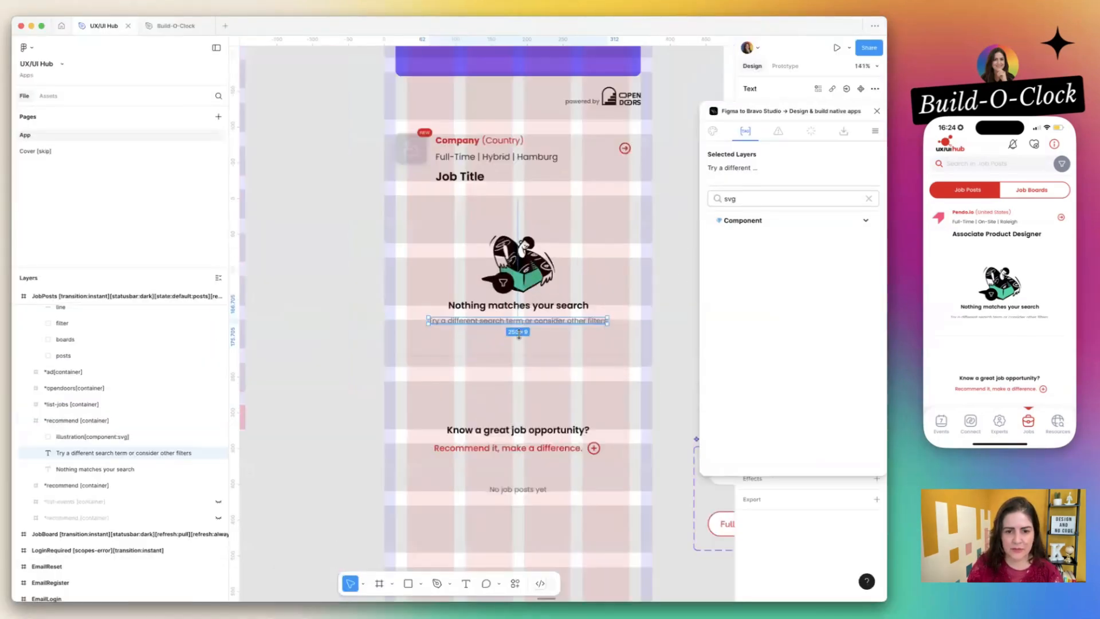
drag(518, 333, 519, 342)
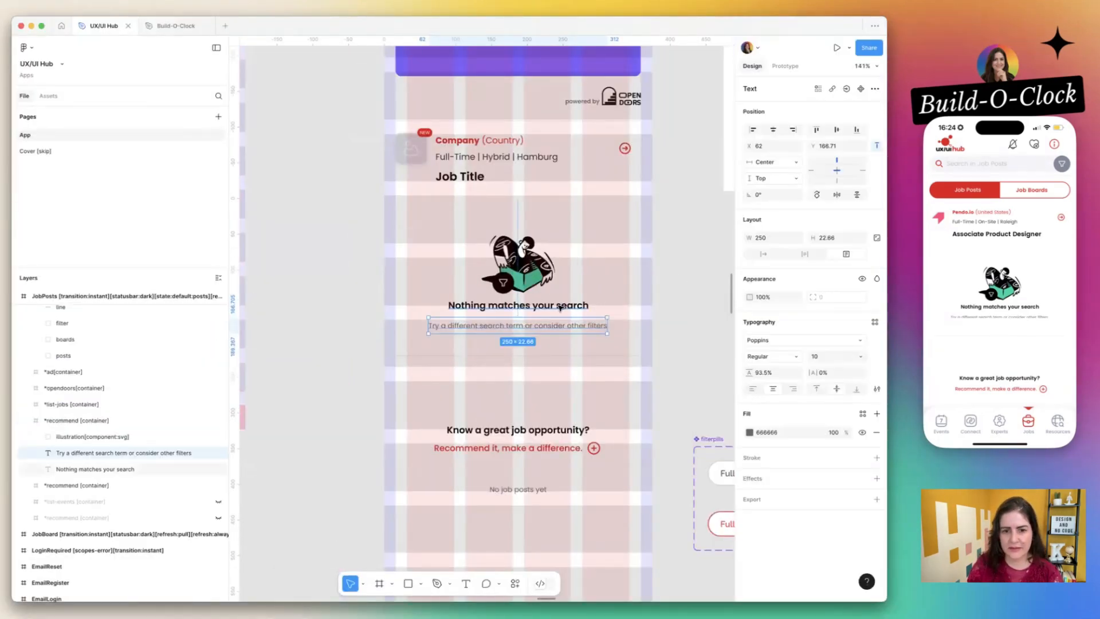
click(560, 307)
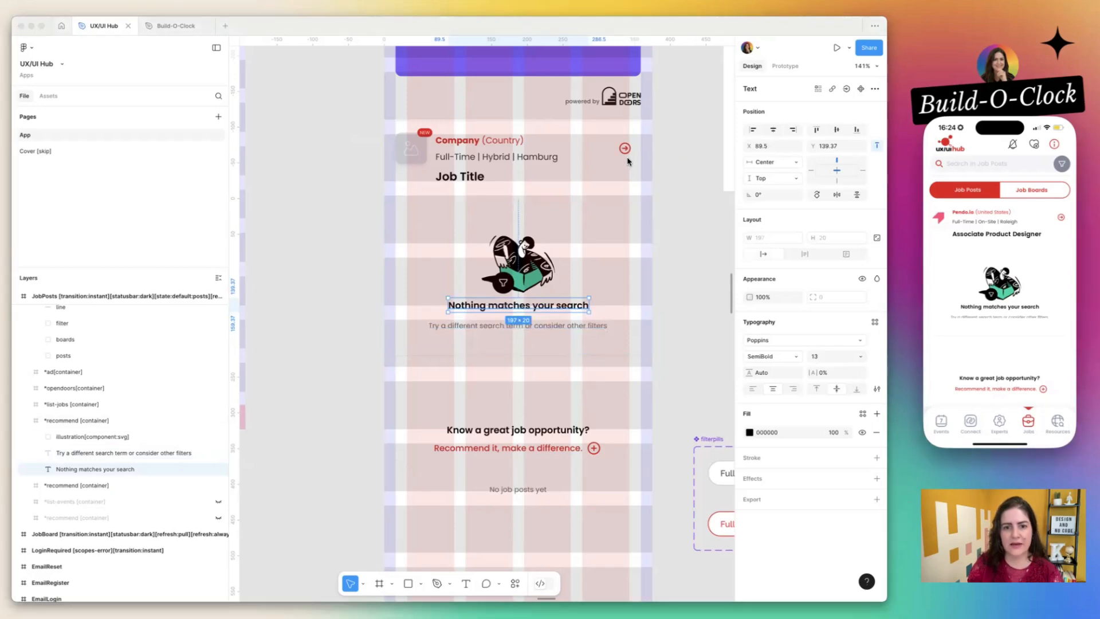
- Check the empty-state container's binding in Bravo, and rename its Figma layer *emptystate [container]
key(super+Tab)
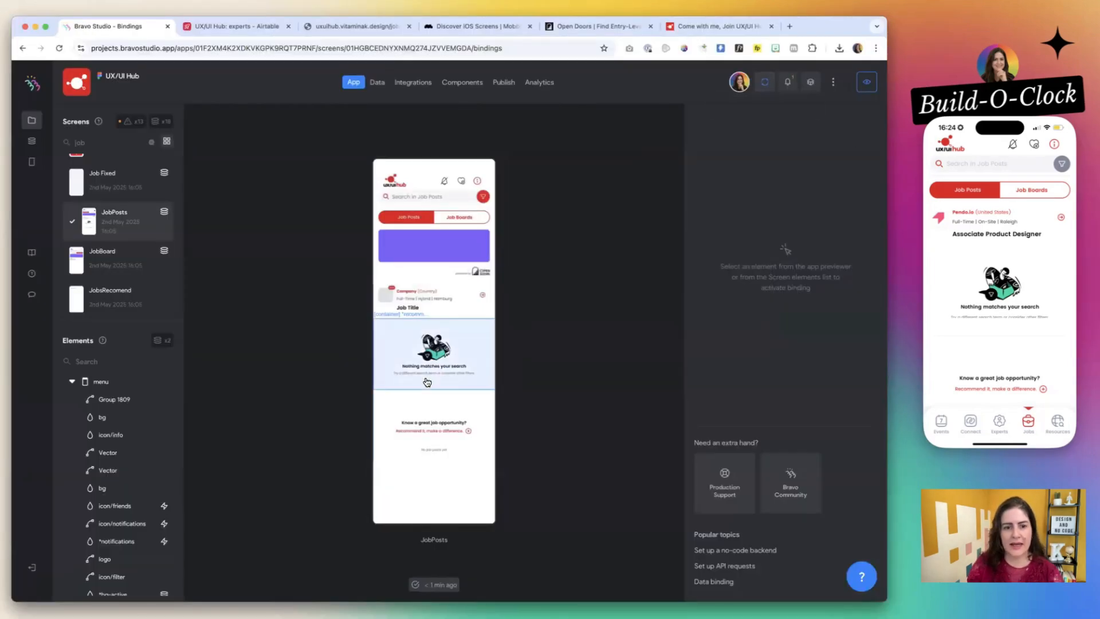
click(483, 336)
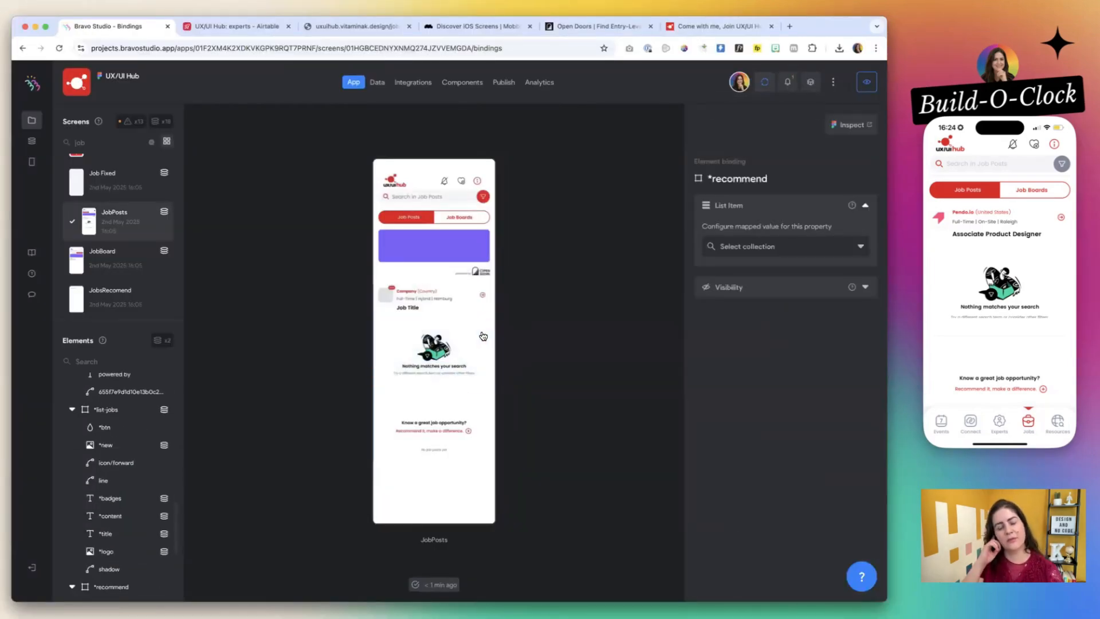
key(super+Tab)
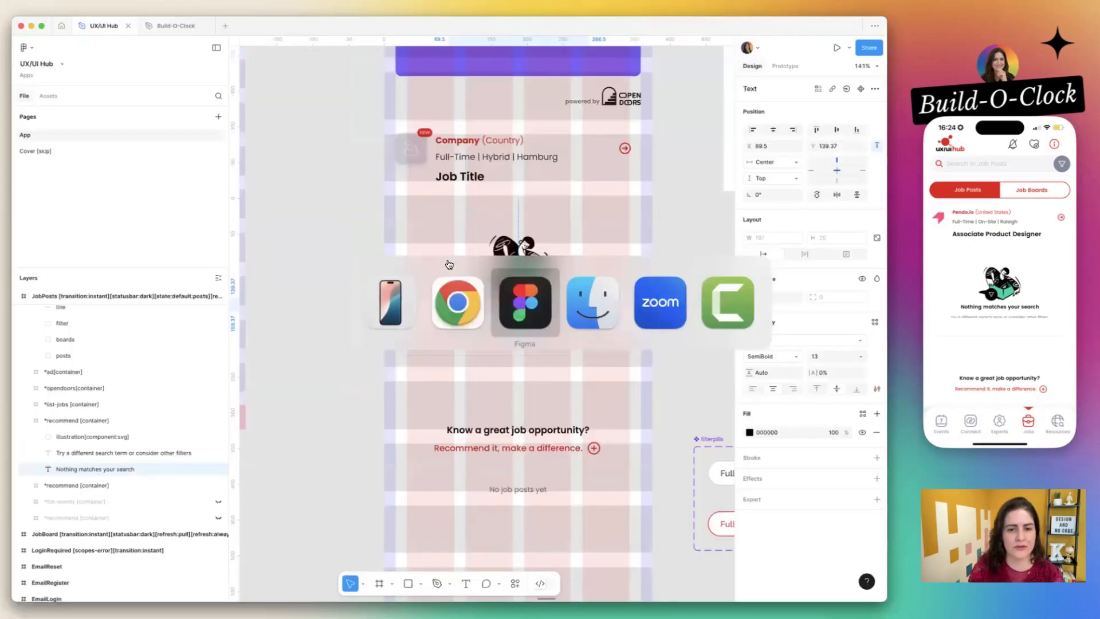
double_click(61, 421)
double_click(61, 420)
text(emptystate)
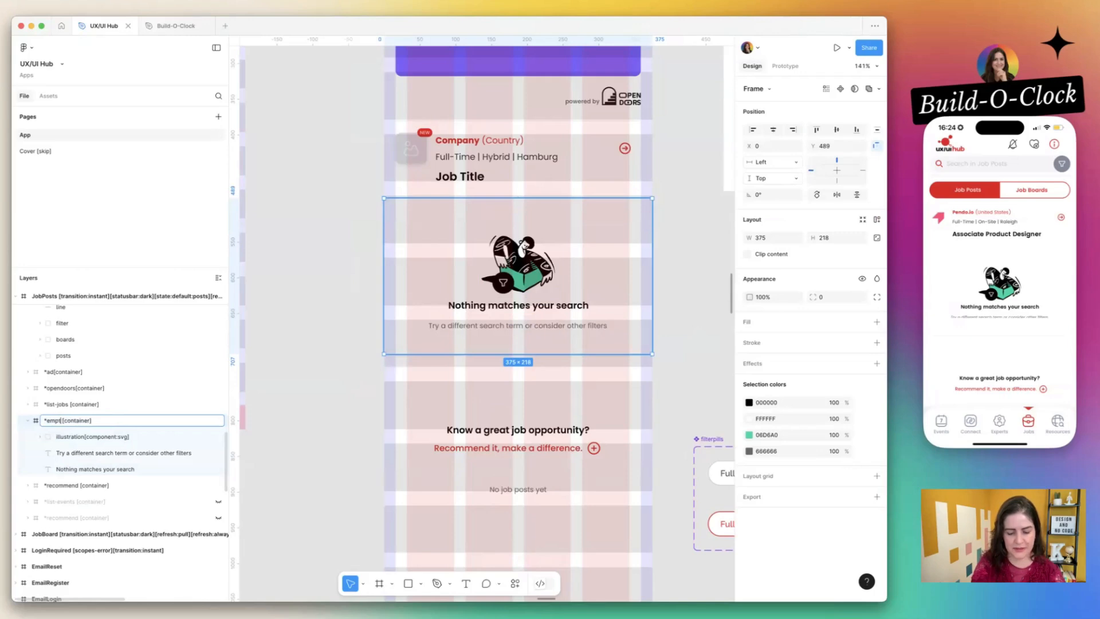
- In Chrome, examine the filters object of the jobsopendoors.php response against the country and job parameters in its URL
key(super+Tab)
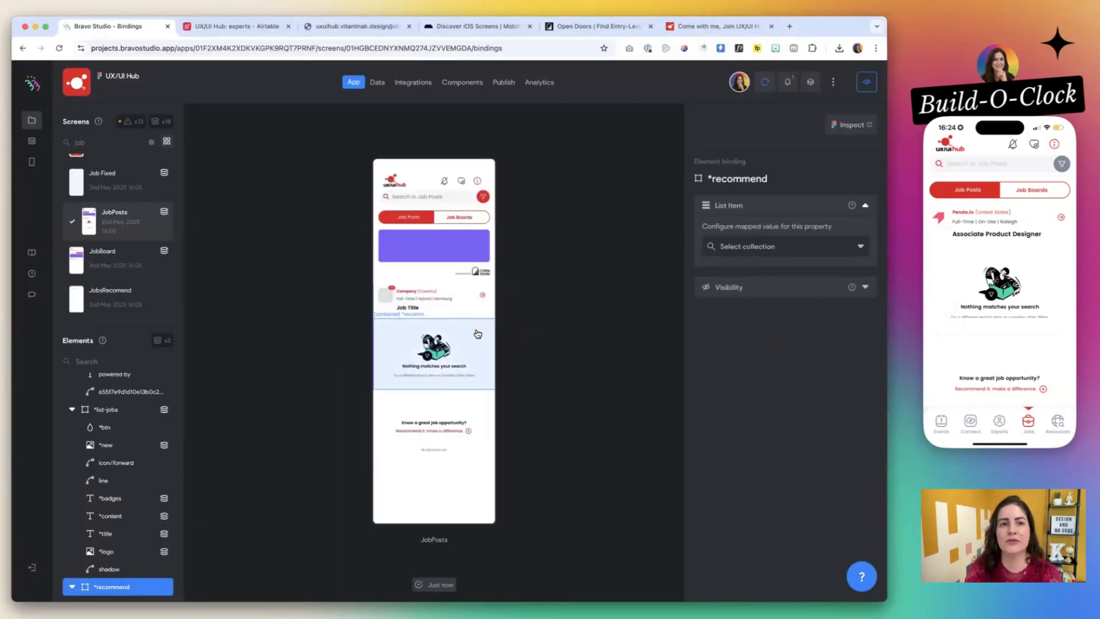
click(348, 29)
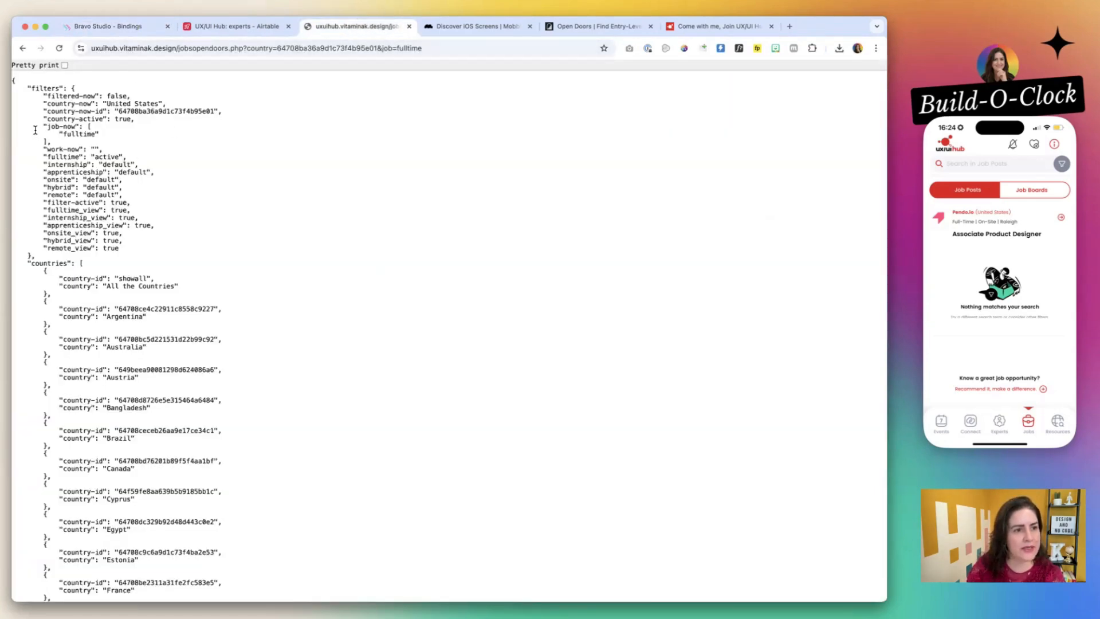
double_click(203, 112)
double_click(283, 49)
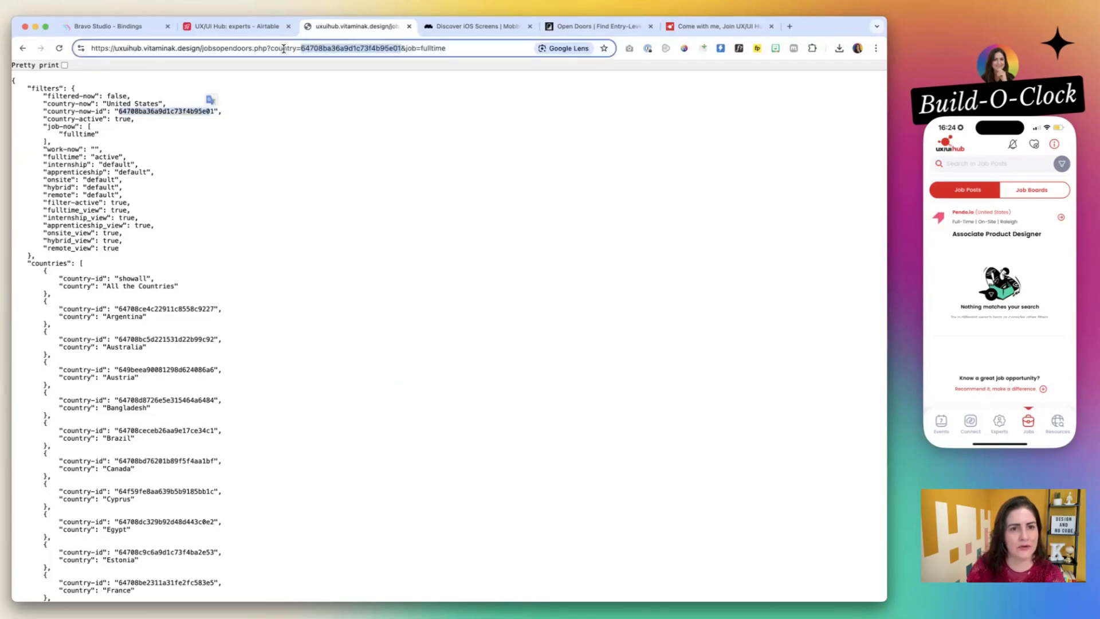
double_click(432, 47)
click(150, 151)
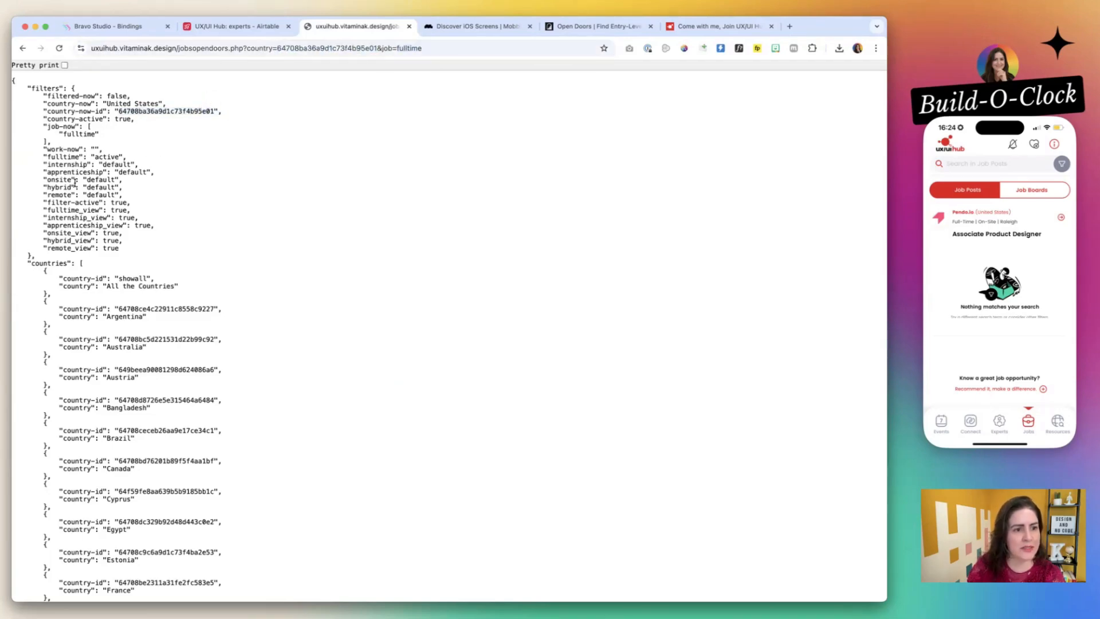
drag(47, 202, 89, 201)
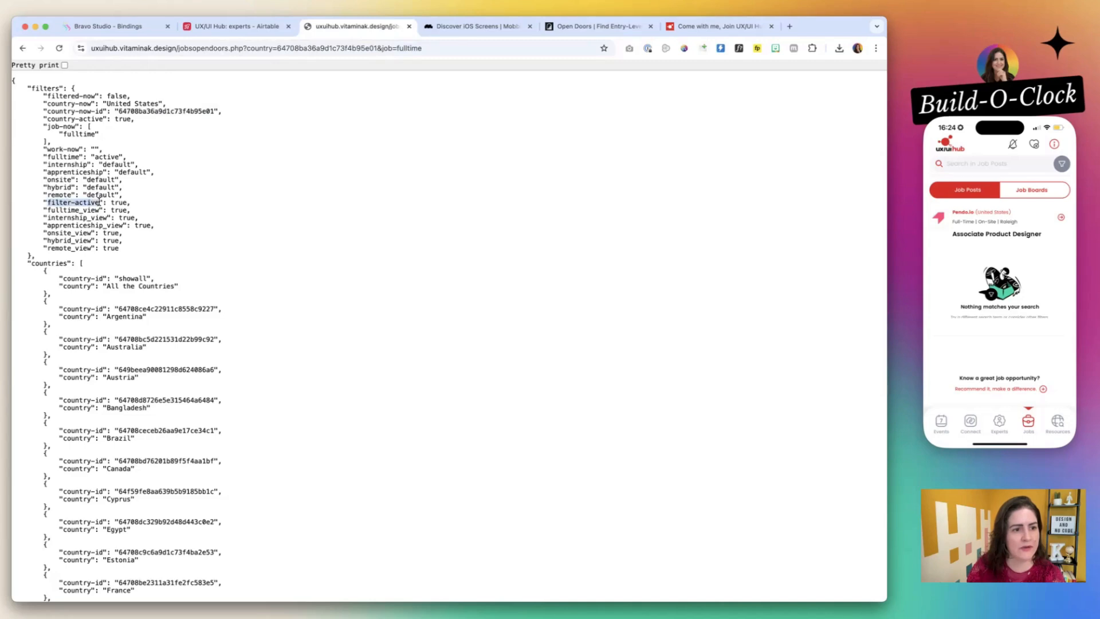
triple_click(131, 199)
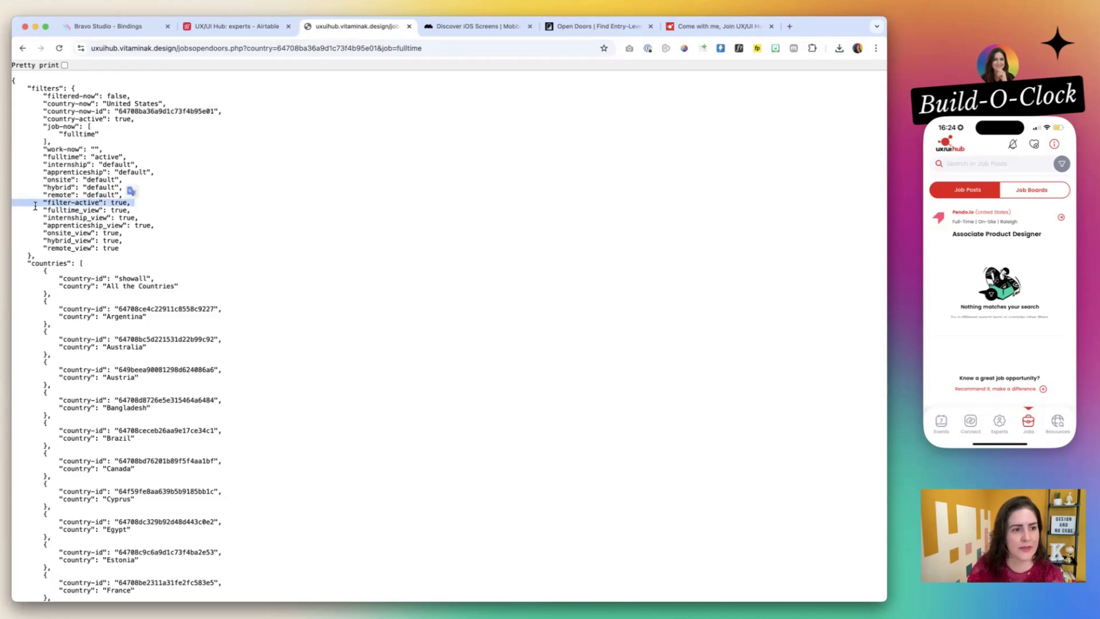
drag(40, 150, 122, 180)
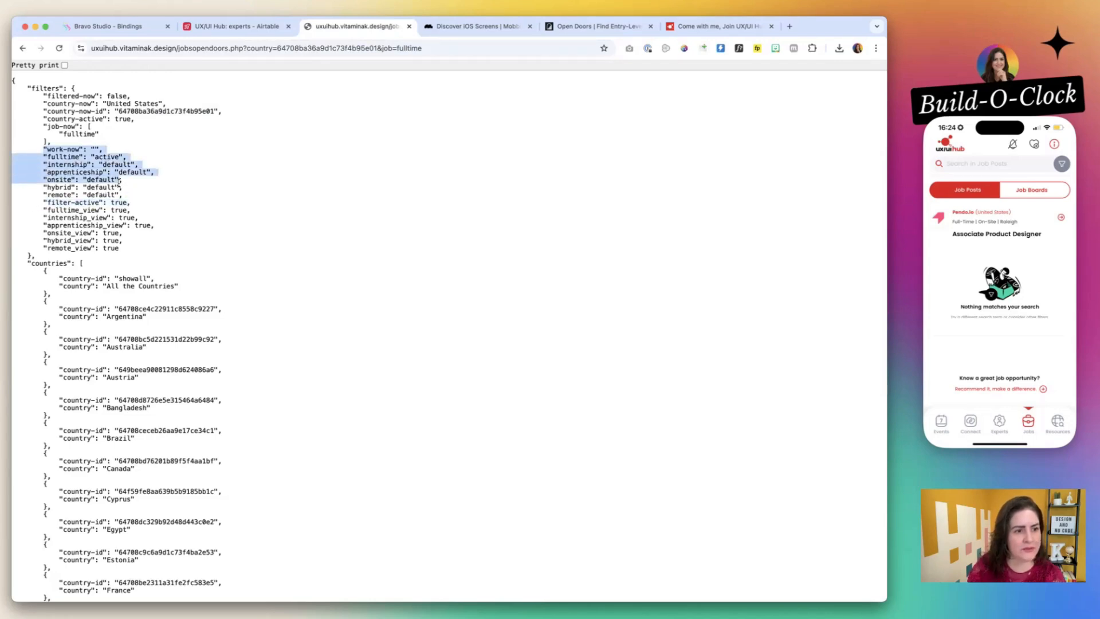
click(117, 188)
- Reload the jobs feed without the job=fulltime parameter and examine the filtered-now, country and job-now entries
click(404, 48)
key(BackSpace)
key(BackSpace)
key(BackSpace)
key(BackSpace)
key(BackSpace)
key(BackSpace)
key(BackSpace)
key(BackSpace)
key(BackSpace)
key(BackSpace)
key(BackSpace)
key(BackSpace)
key(BackSpace)
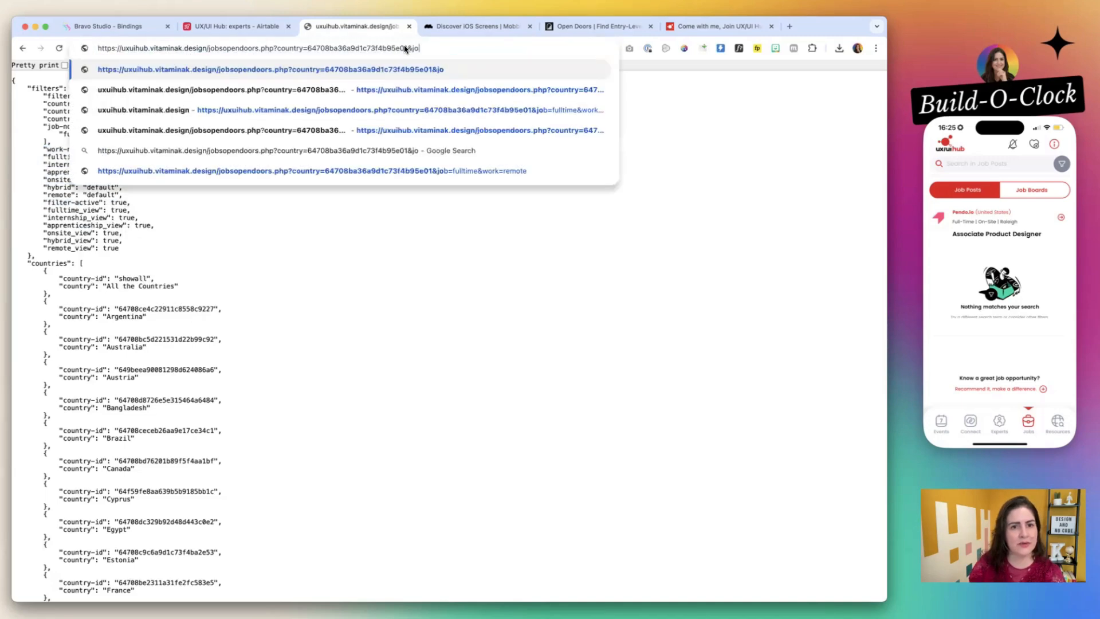
key(Return)
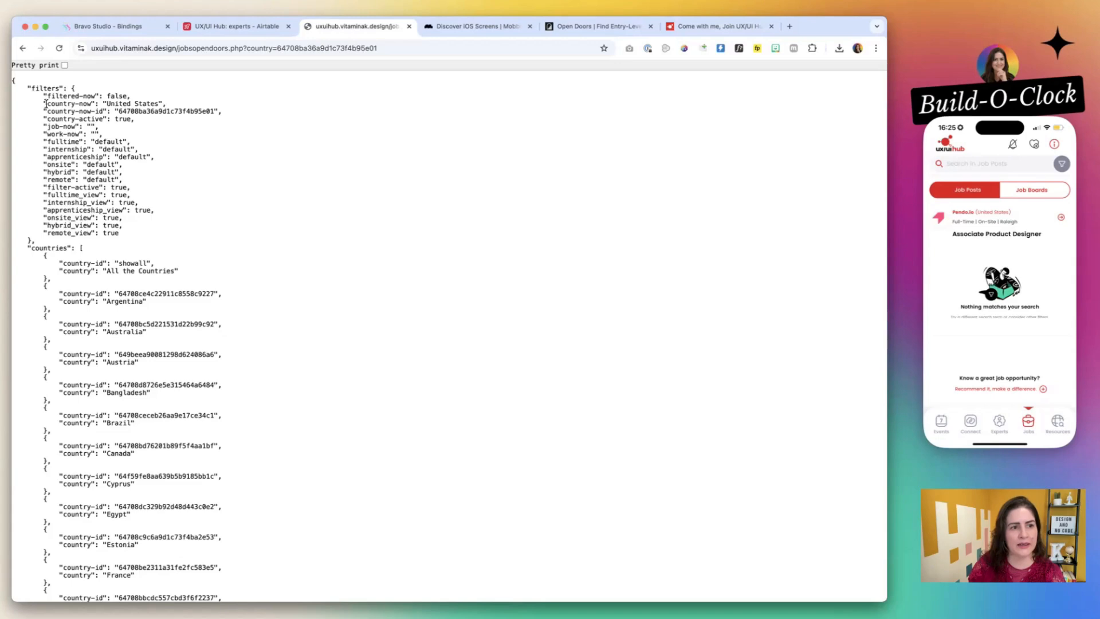
drag(44, 104, 143, 127)
drag(42, 96, 159, 98)
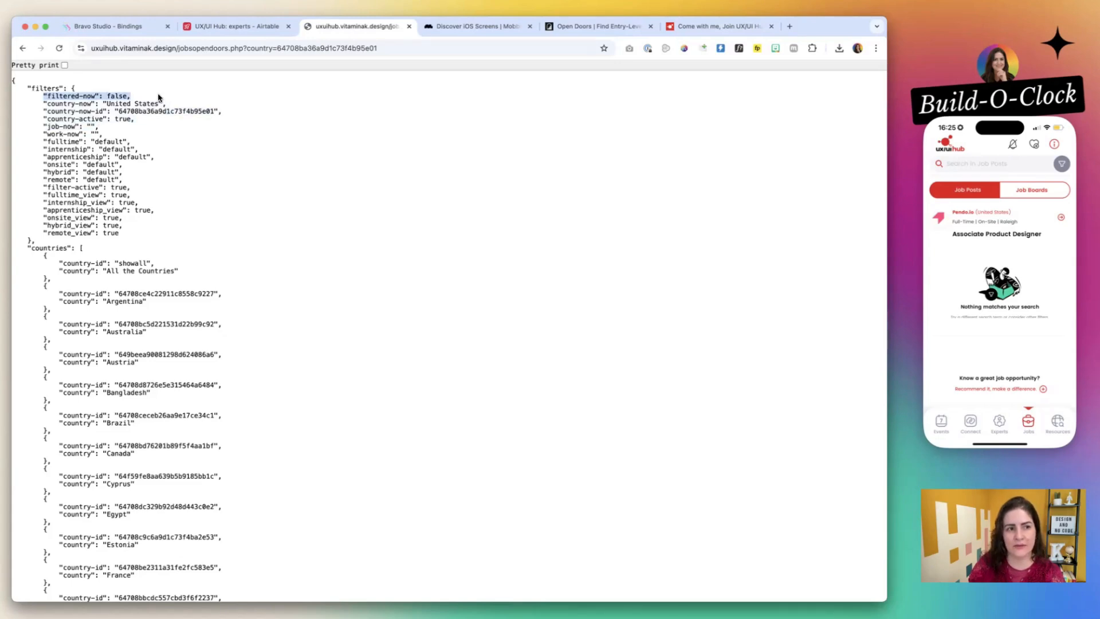
- Load jobsopendoors.php without any URL parameters
double_click(324, 49)
key(BackSpace)
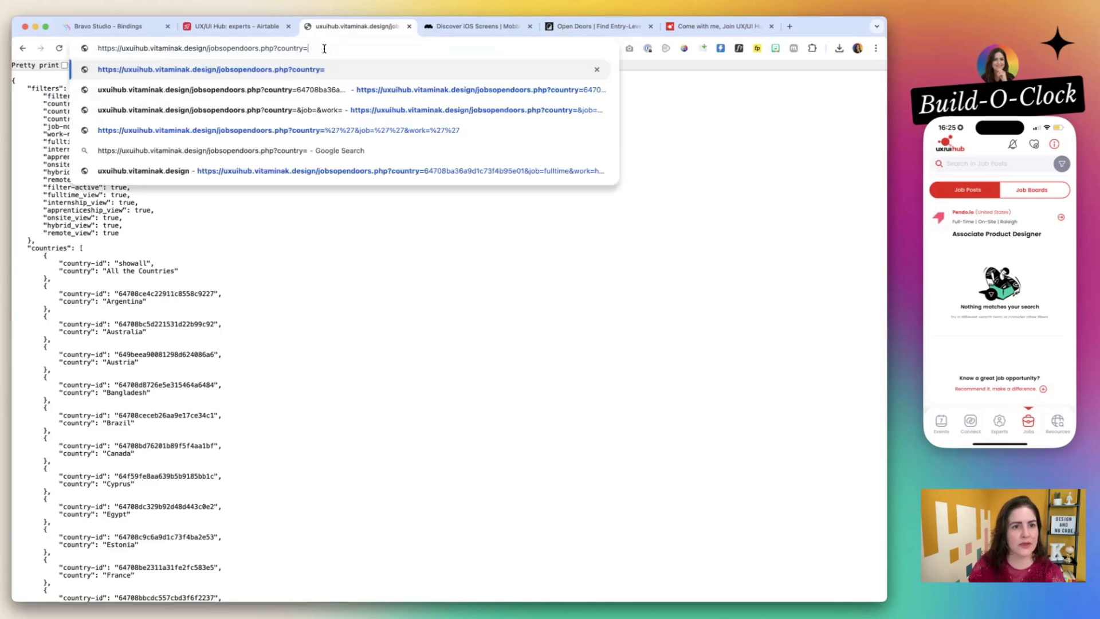
key(BackSpace)
key(BackSpace)
key(BackSpace)
key(BackSpace)
key(BackSpace)
key(BackSpace)
key(BackSpace)
key(BackSpace)
key(BackSpace)
key(Return)
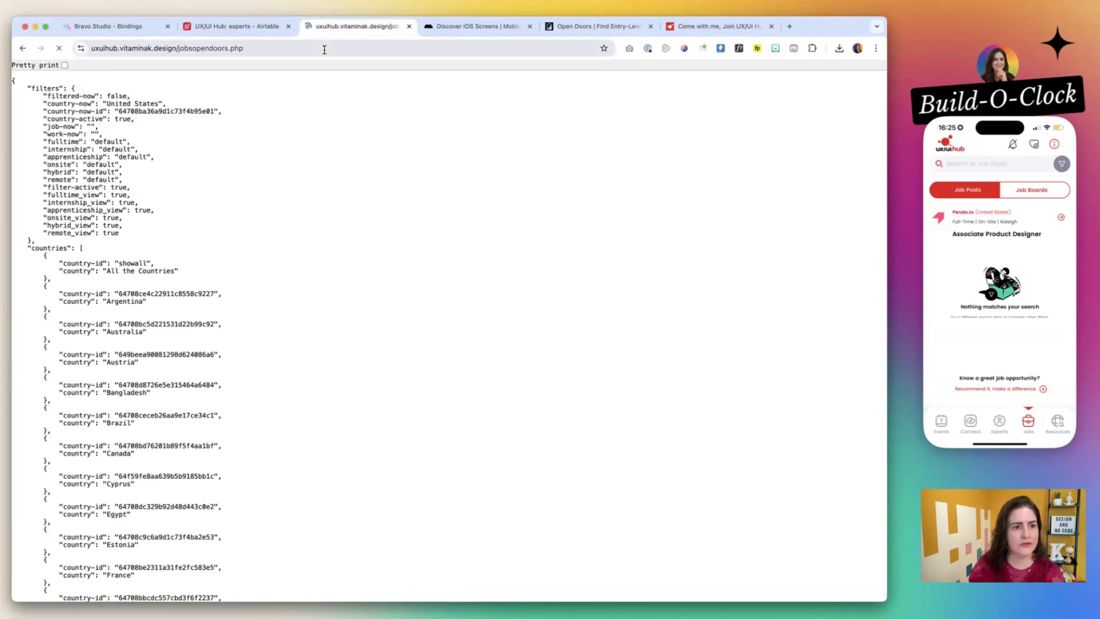
- Reload jobsopendoors.php with only the parameter country=64708ba36a9d1c73f4b95e01
click(257, 52)
click(286, 53)
text(?)
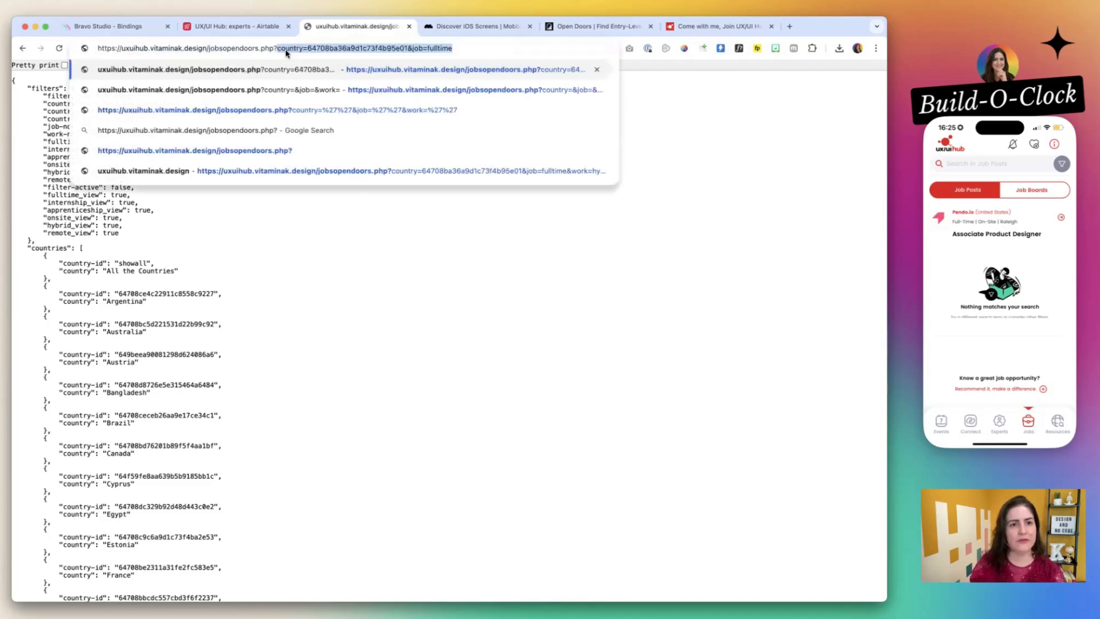
drag(408, 49, 472, 60)
key(BackSpace)
key(Return)
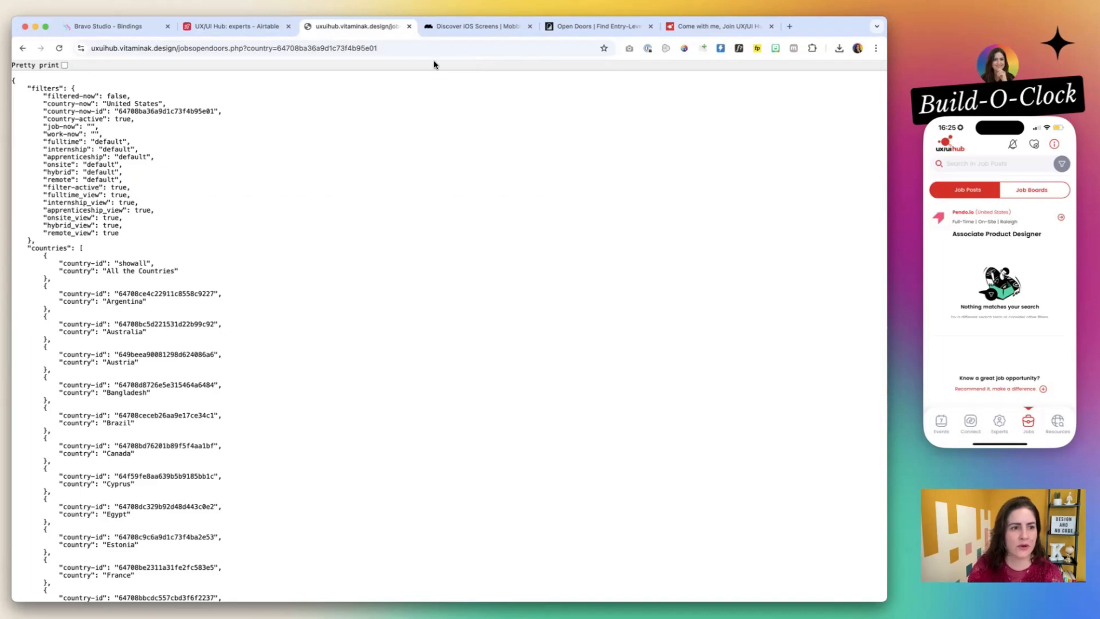
- Examine the job entries, the six _view flags and the filter-active entry in the country-filtered jobsopendoors.php response
scroll(240, 467, down, 15)
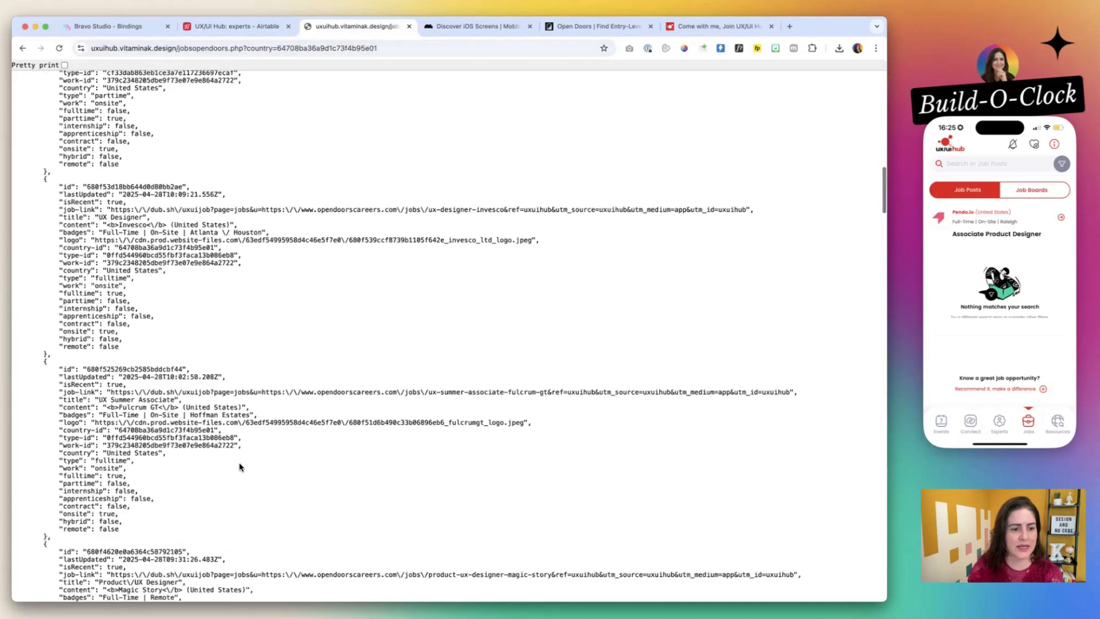
scroll(240, 464, up, 15)
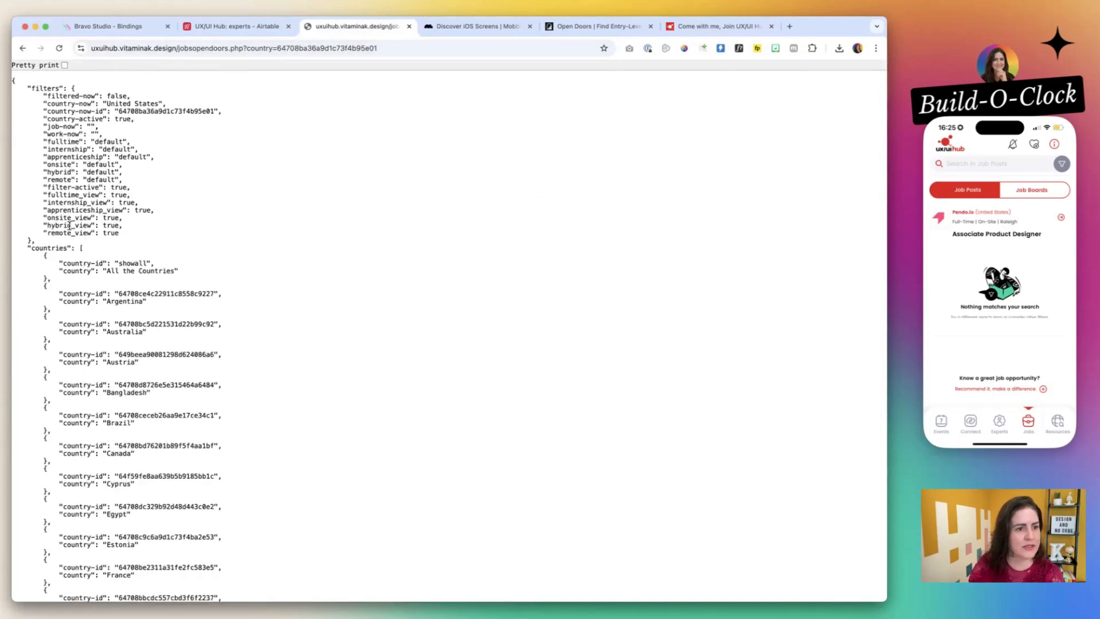
drag(120, 233, 13, 195)
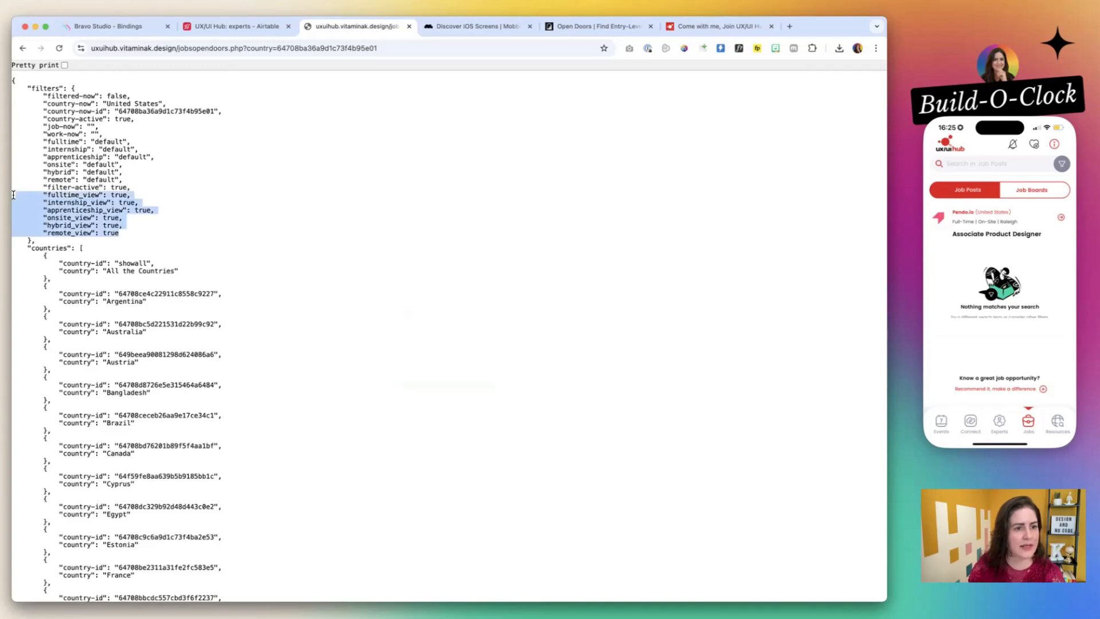
triple_click(112, 185)
- Remove the country parameter from the URL and reload jobsopendoors.php
click(345, 46)
double_click(349, 48)
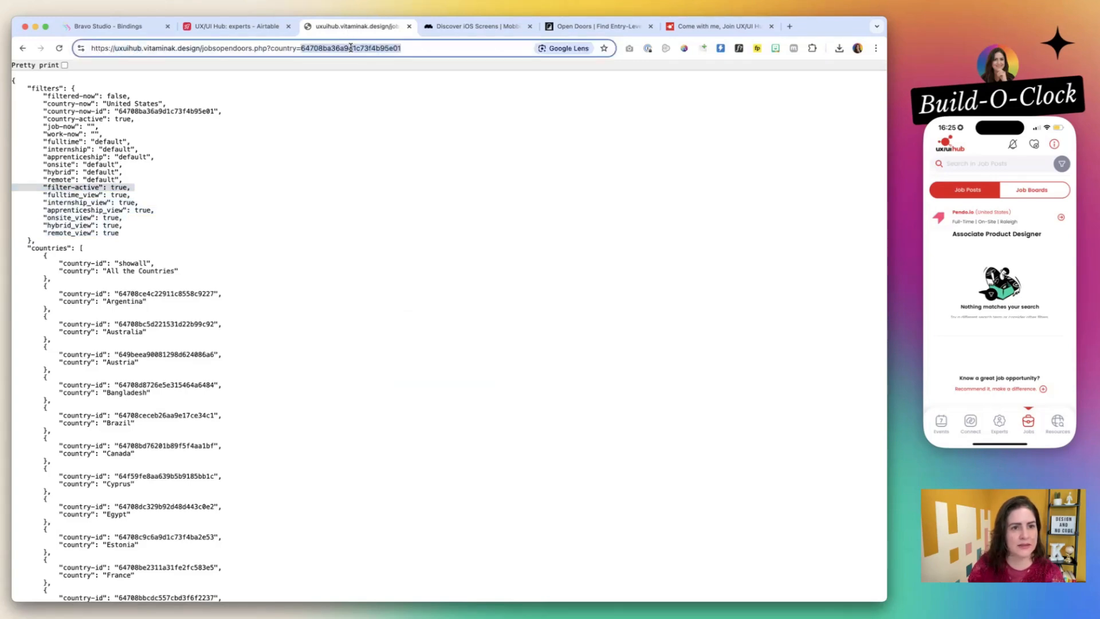
key(BackSpace)
key(BackSpace)
key(BackSpace)
key(BackSpace)
key(BackSpace)
key(BackSpace)
key(BackSpace)
key(BackSpace)
key(BackSpace)
key(BackSpace)
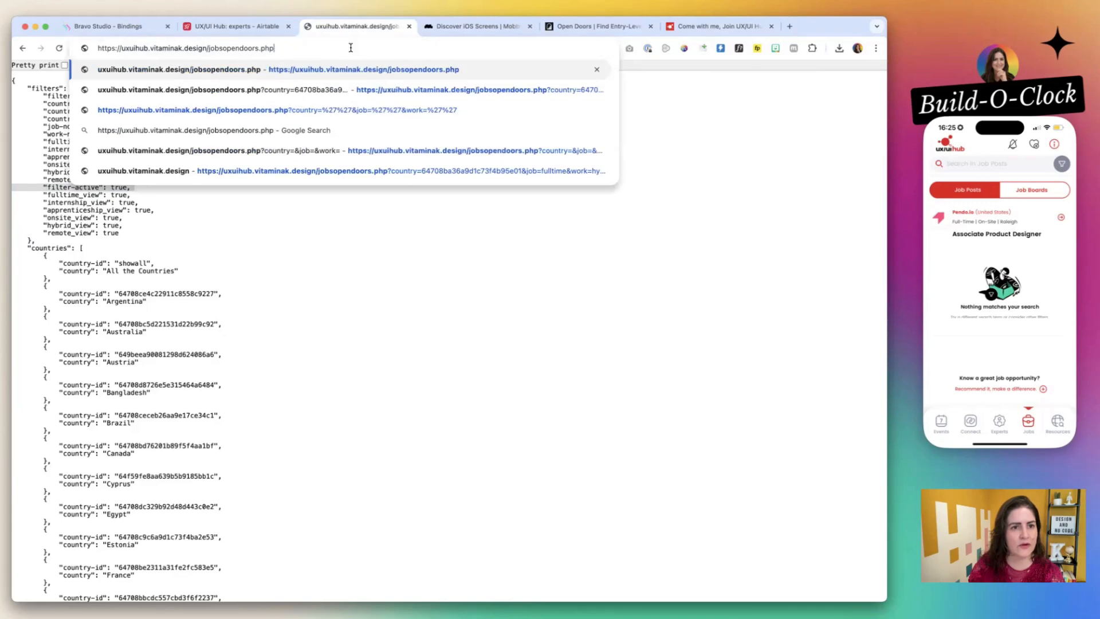
key(Return)
- Load jobsopendoors.php with France's country ID 64708be2311a31fe2fc583e5 and job=fulltime, and examine the filtered-now entry
double_click(361, 48)
click(122, 453)
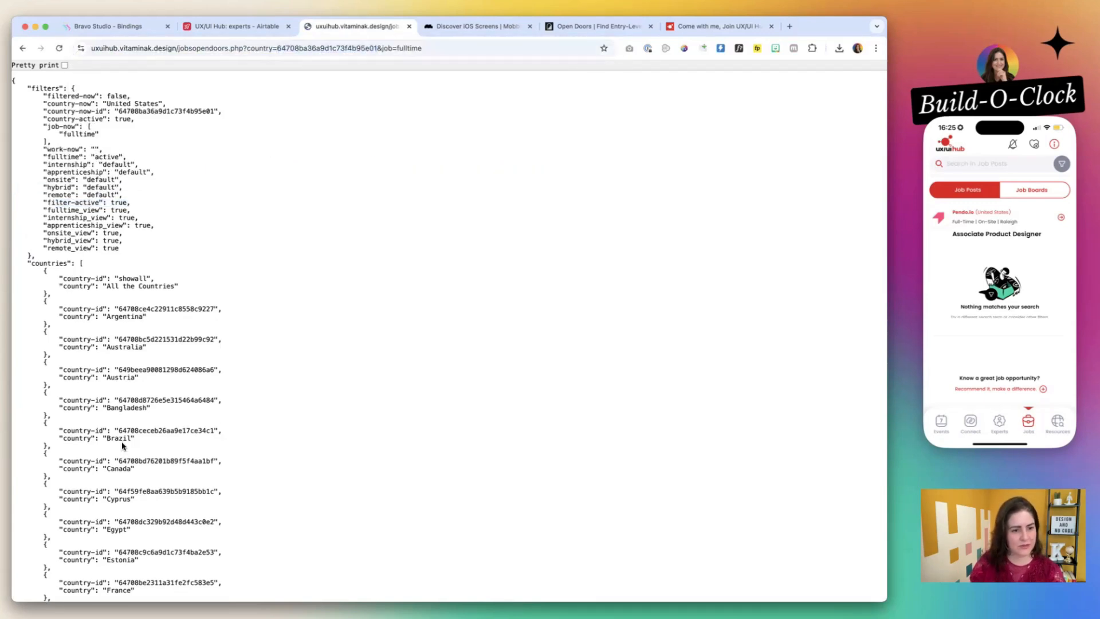
scroll(122, 452, down, 5)
double_click(155, 334)
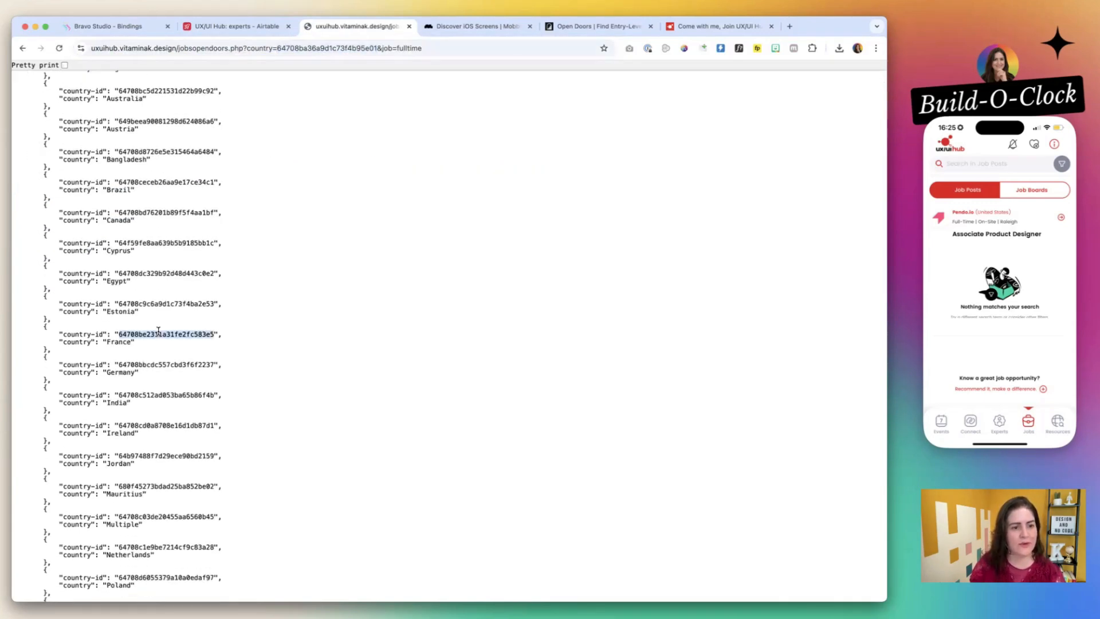
key(super+c)
double_click(338, 48)
key(super+v)
click(466, 49)
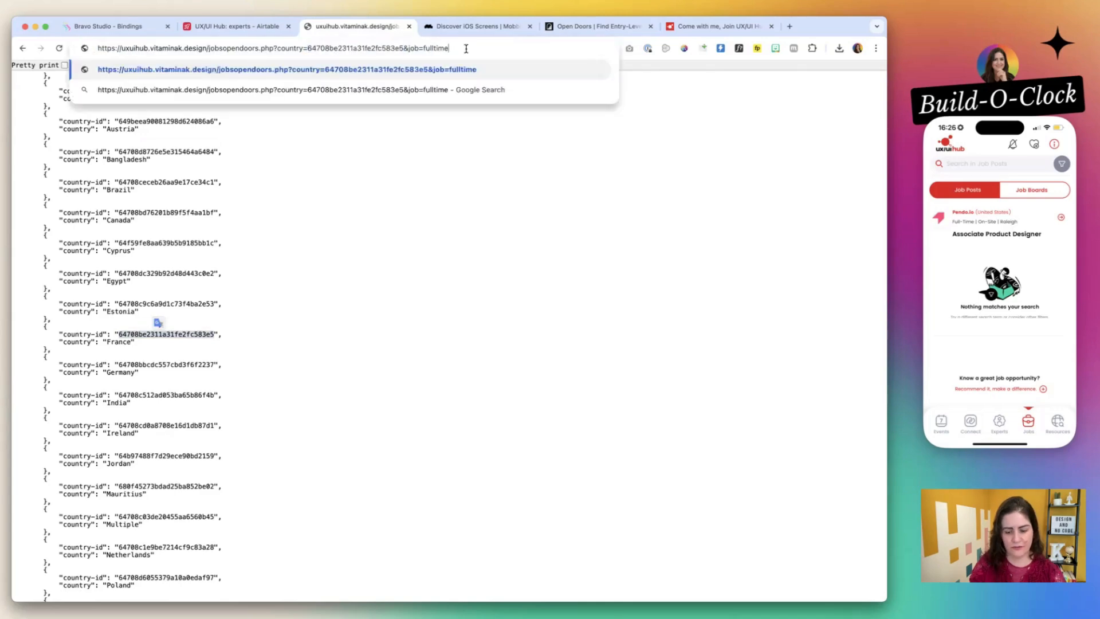
key(Return)
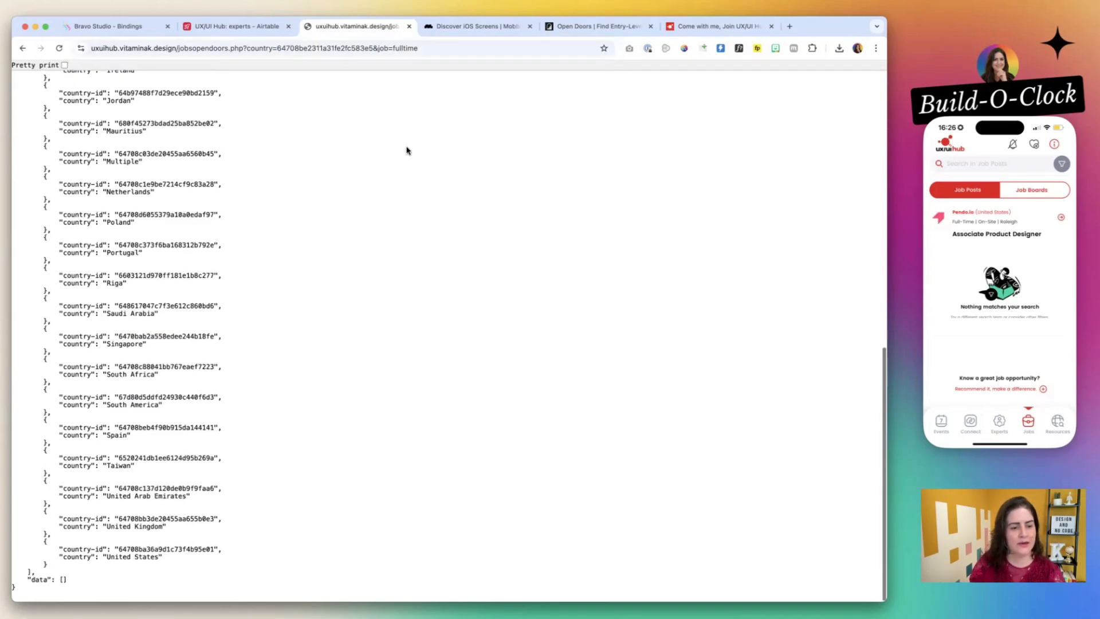
scroll(407, 149, up, 10)
triple_click(64, 95)
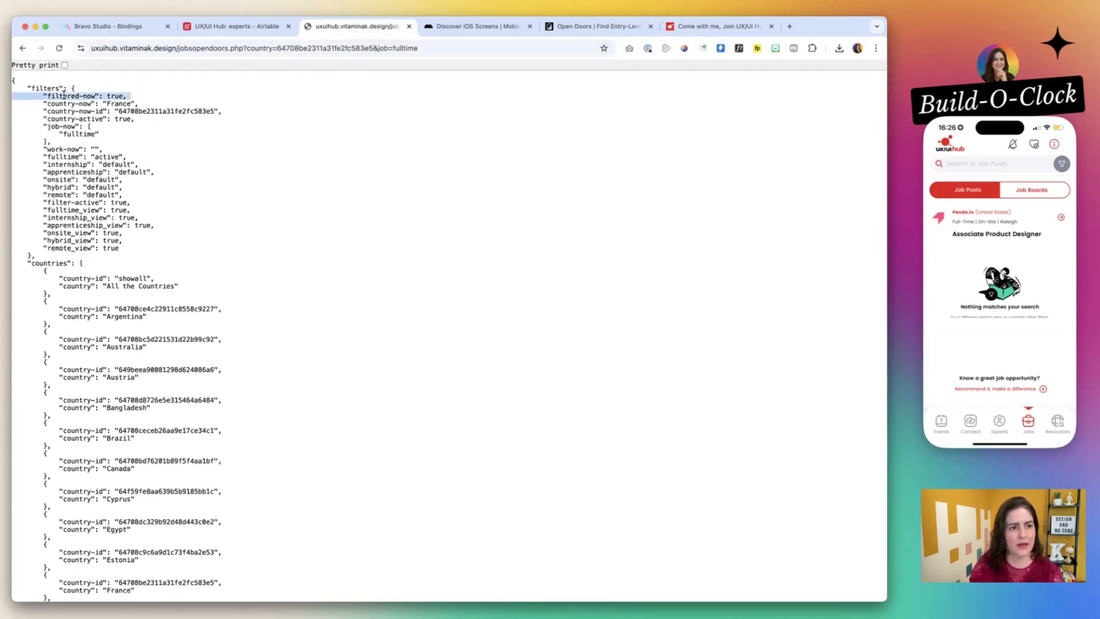
- Examine the filter-active flag and the work-type and job-type view flags in the jobs endpoint's JSON response
triple_click(89, 203)
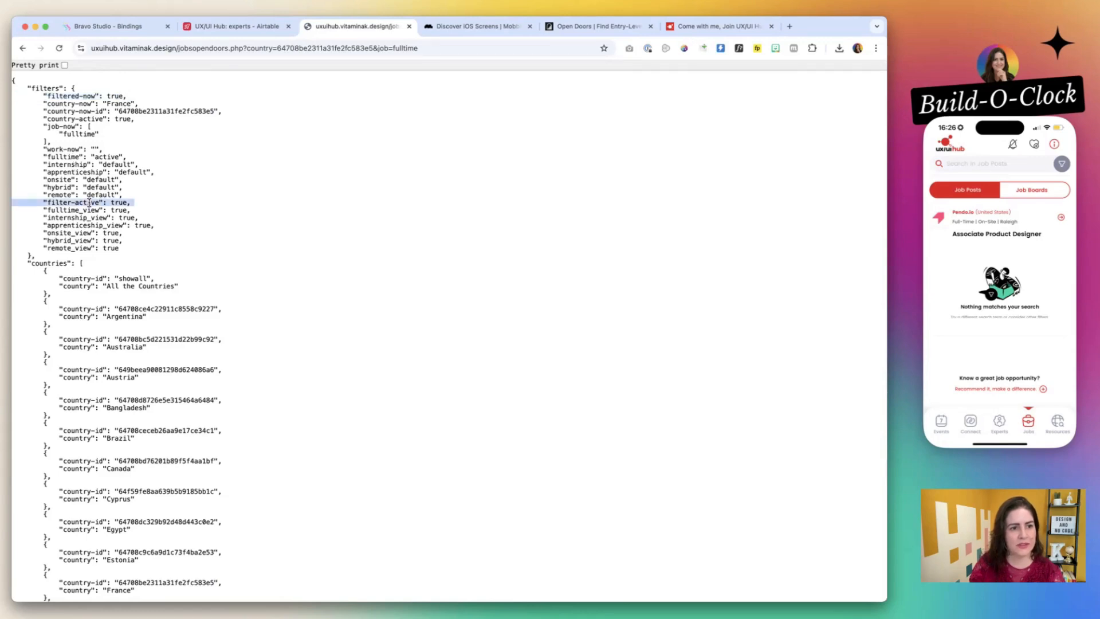
drag(88, 203, 128, 248)
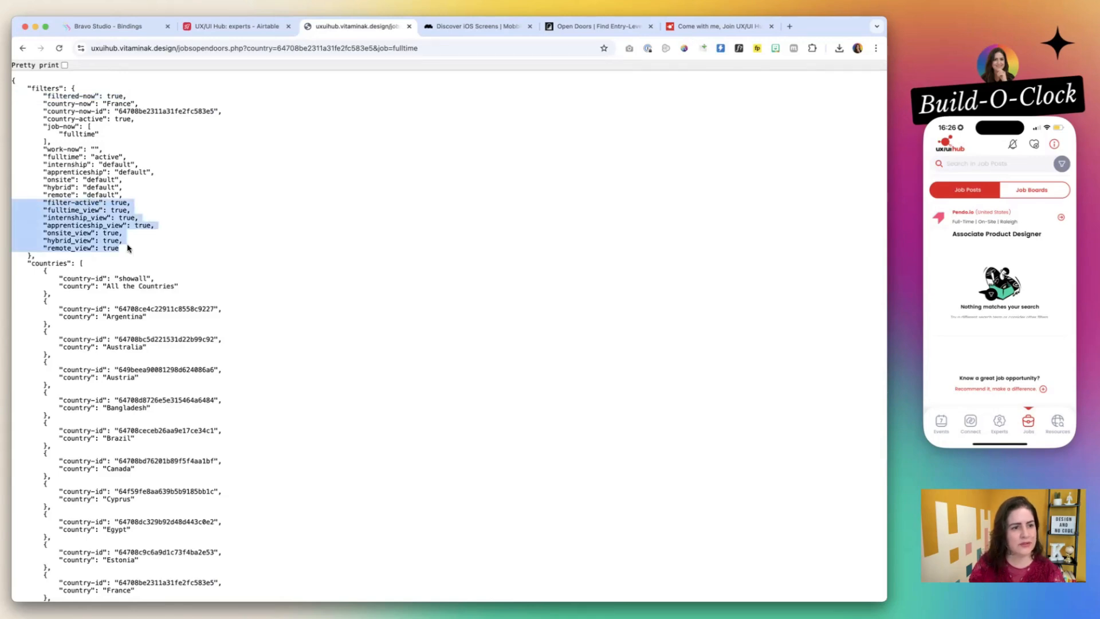
scroll(128, 248, down, 12)
scroll(127, 248, up, 12)
click(127, 246)
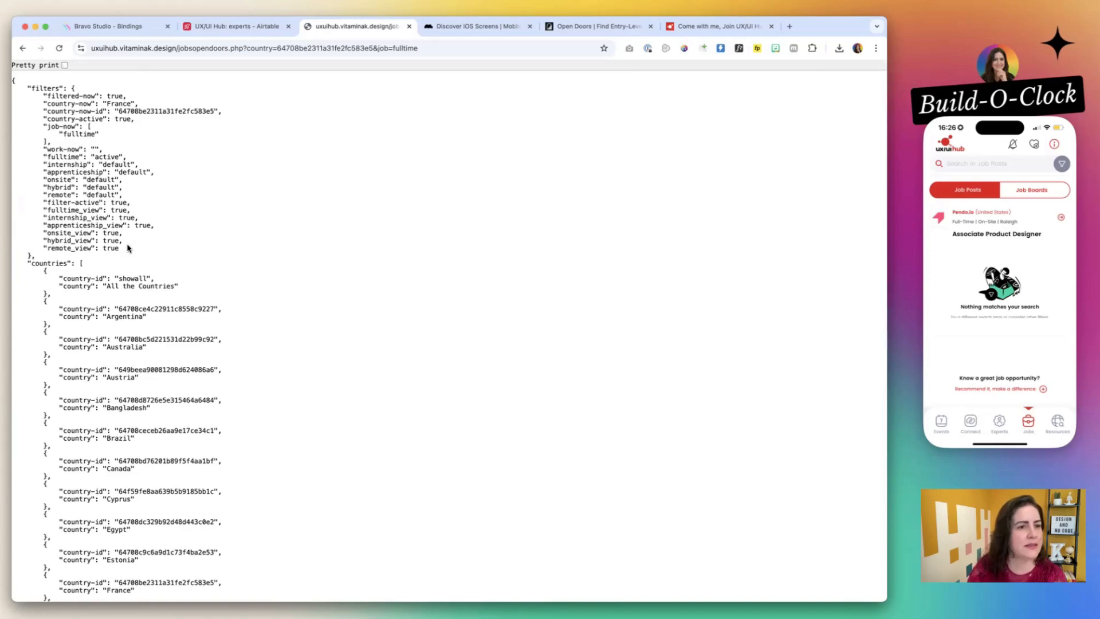
click(243, 26)
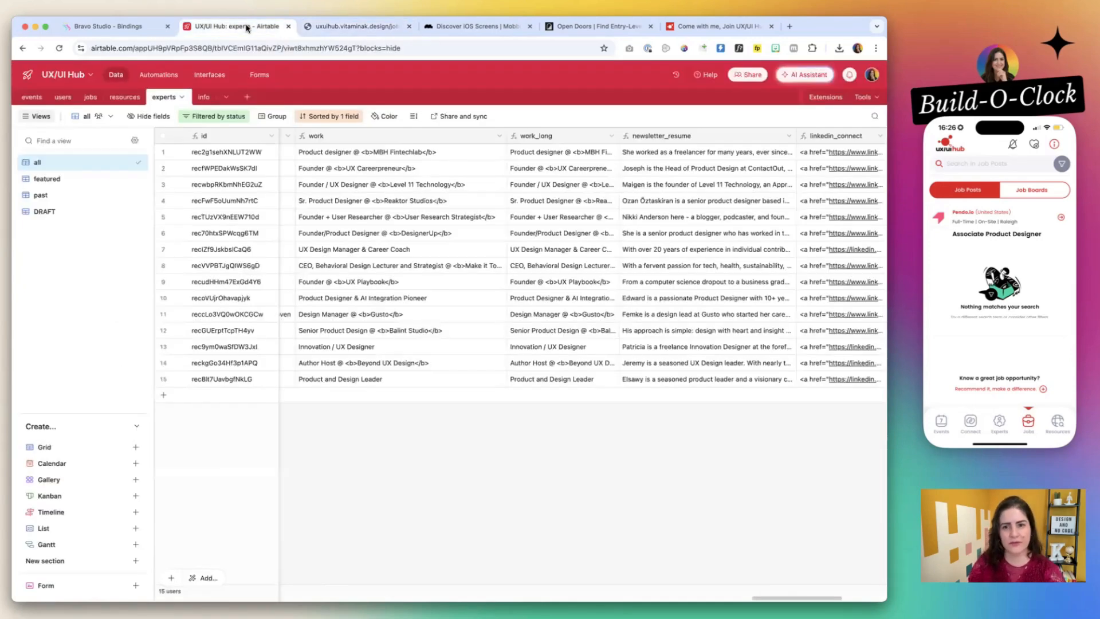
click(361, 29)
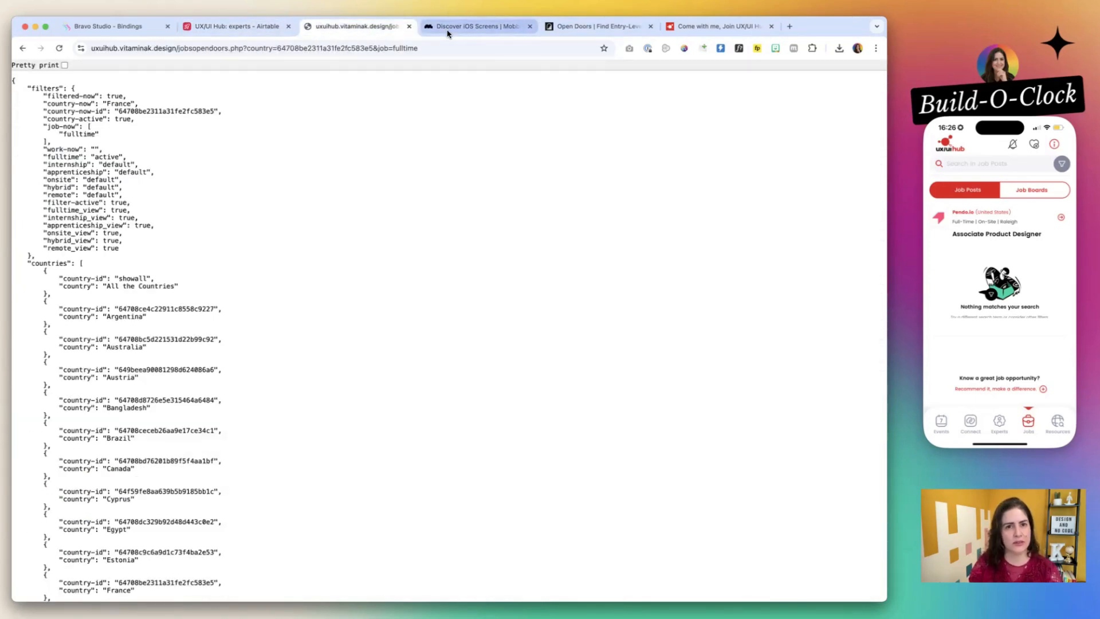
click(447, 34)
click(106, 26)
click(246, 25)
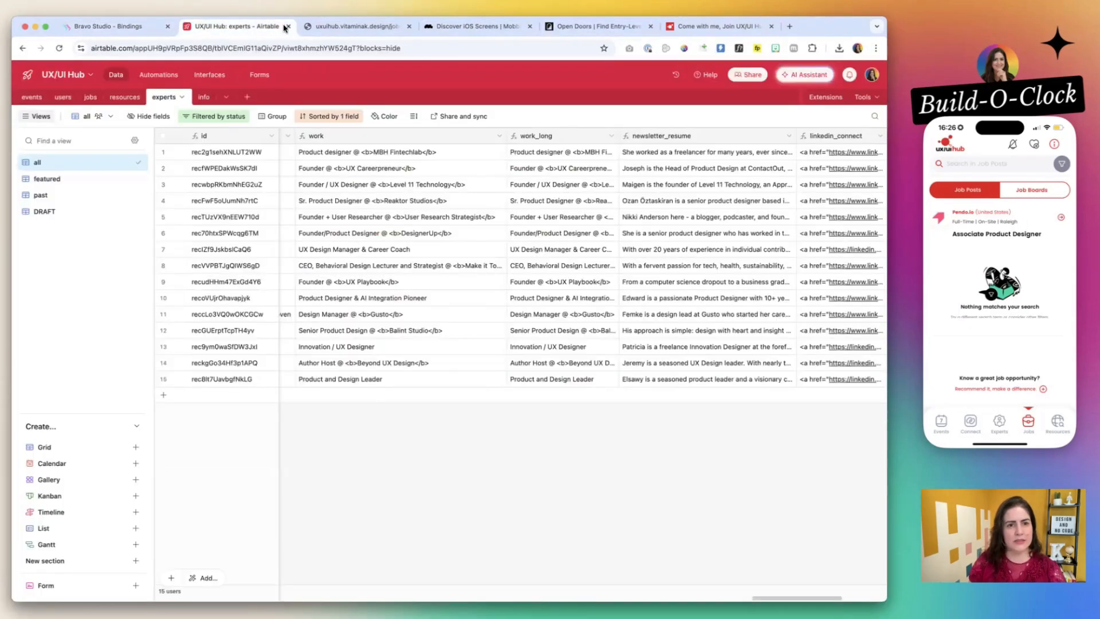
click(344, 29)
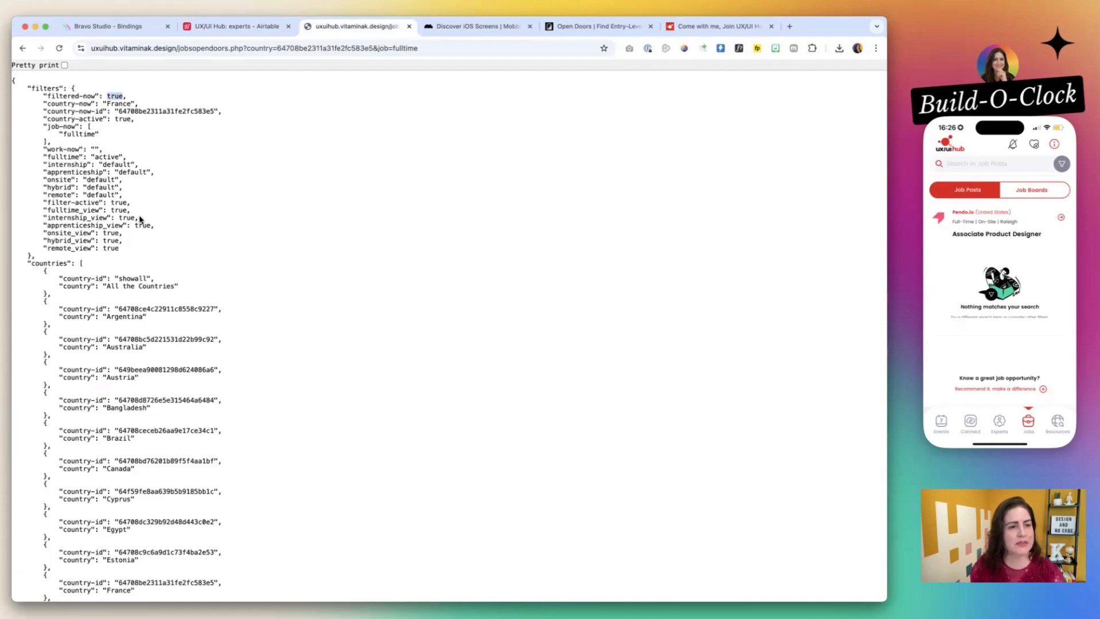
- Reload the jobs endpoint with an empty country parameter and job=fulltime to check the filter values
double_click(341, 48)
key(BackSpace)
key(Return)
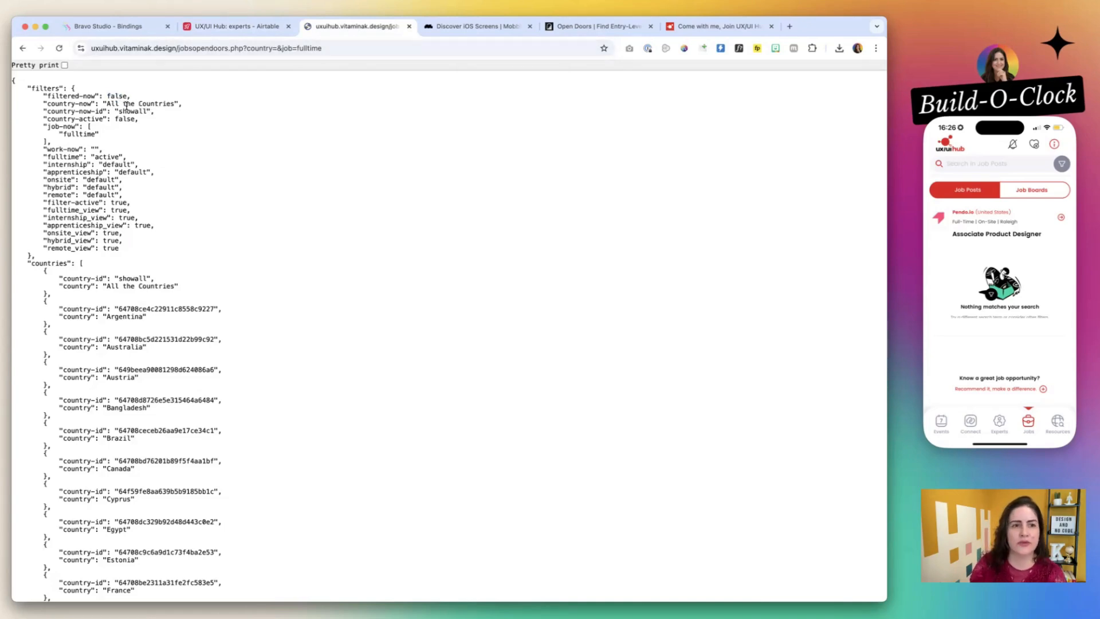
- In Bravo Studio, point the *emptystate list item to the UX/UI Hub collection and its Job Filtering request
click(233, 27)
click(137, 28)
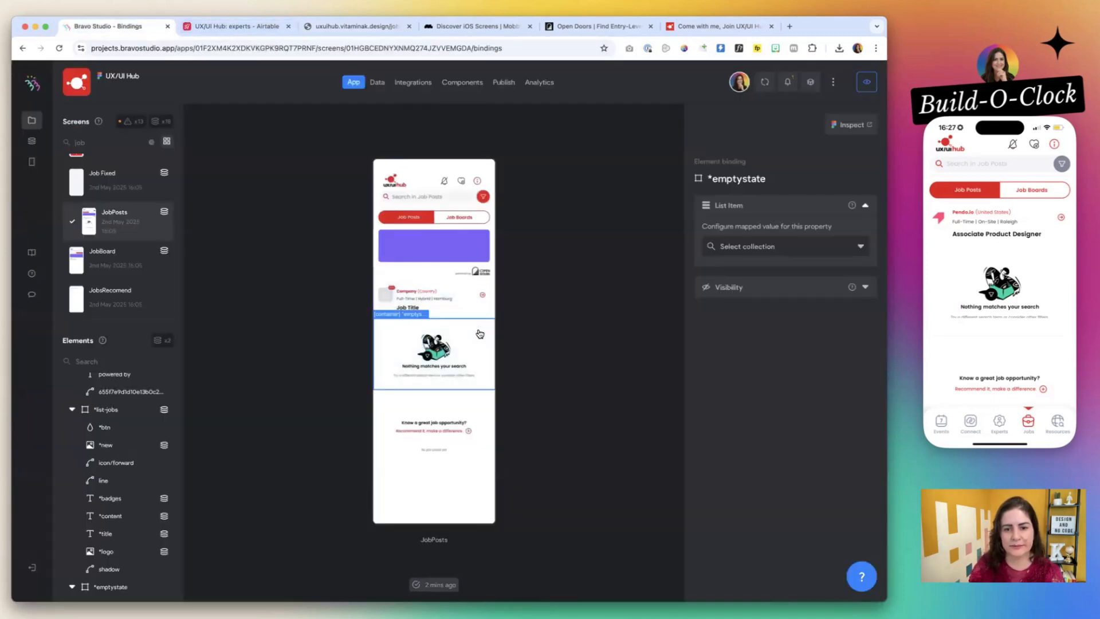
click(779, 246)
click(747, 293)
click(784, 271)
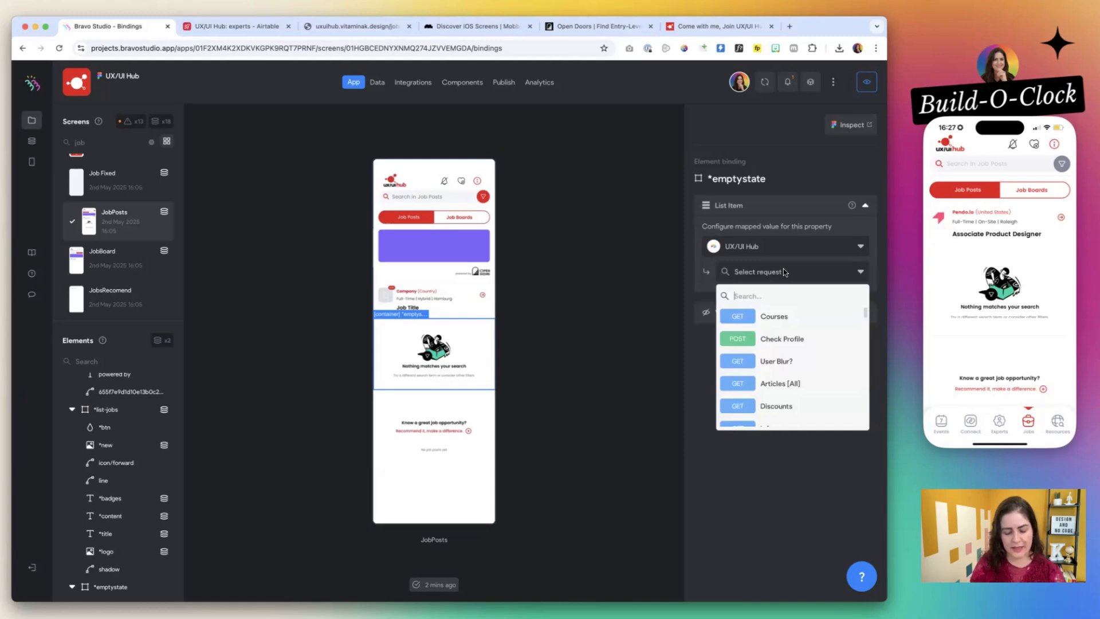
text(jo)
scroll(790, 366, down, 2)
click(768, 381)
- Search the list item's variables for "fil", open the Job Filtering request, and examine its received data for filtered-now
click(779, 296)
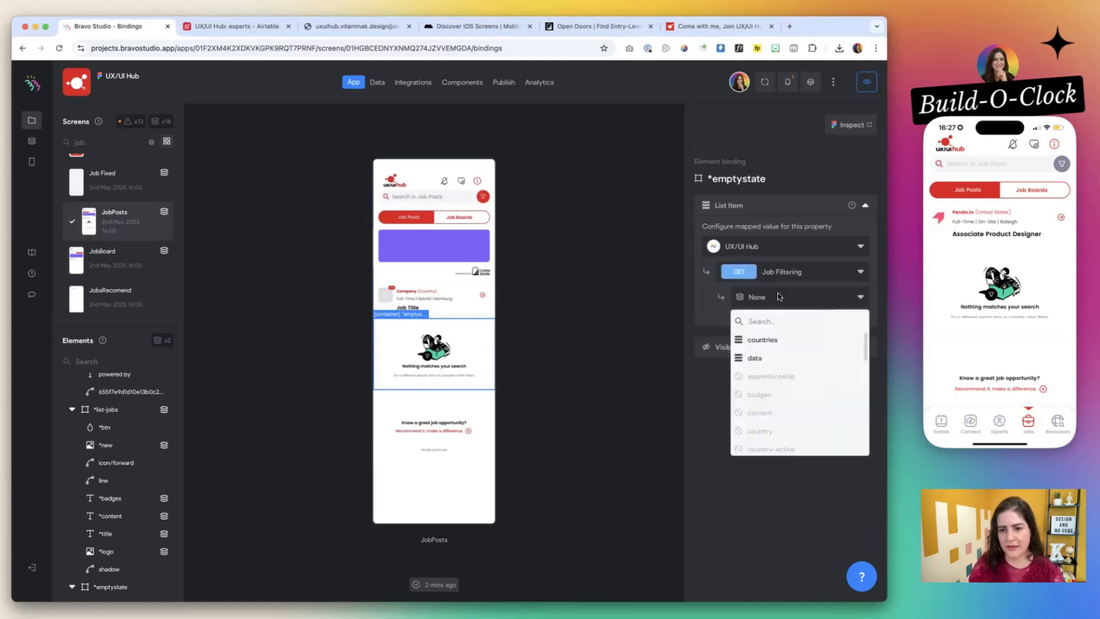
text(fil)
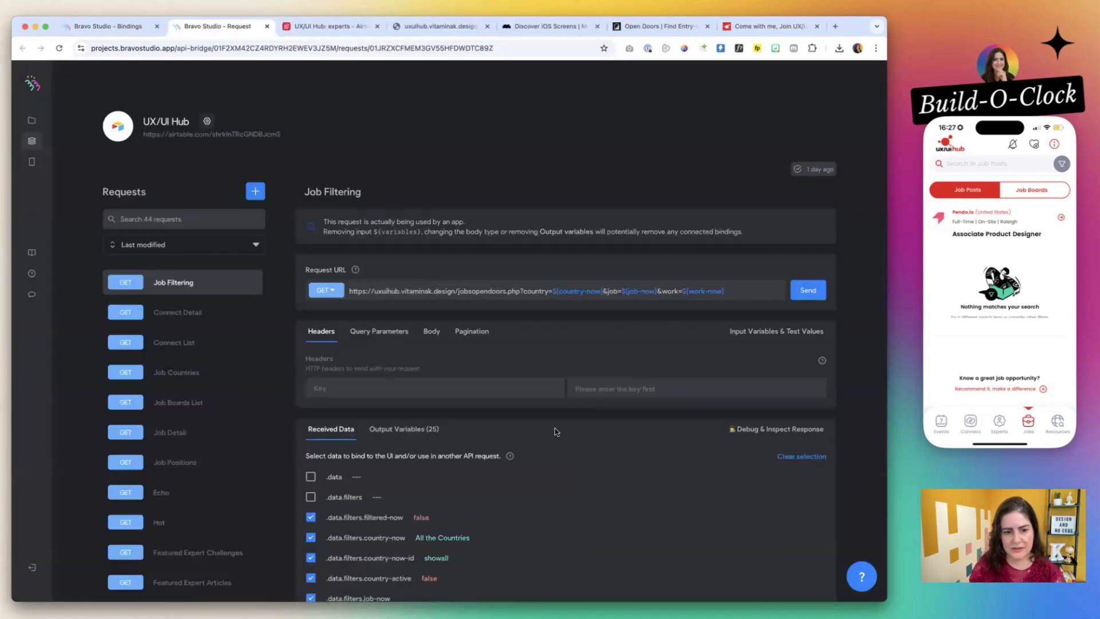
scroll(555, 428, down, 6)
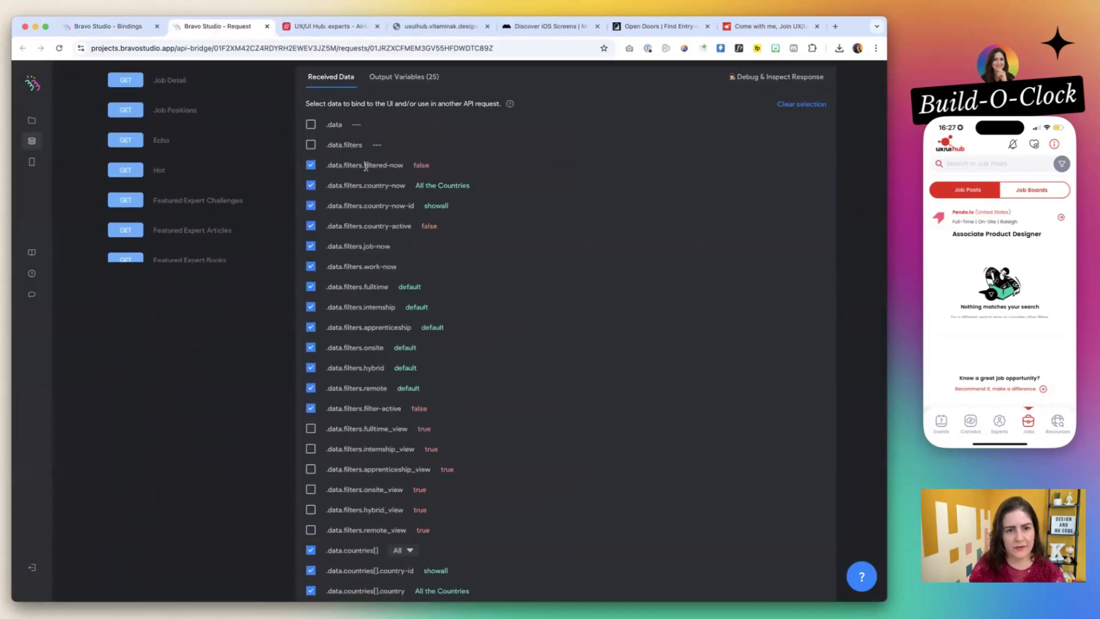
drag(366, 166, 434, 169)
click(434, 168)
scroll(424, 344, down, 10)
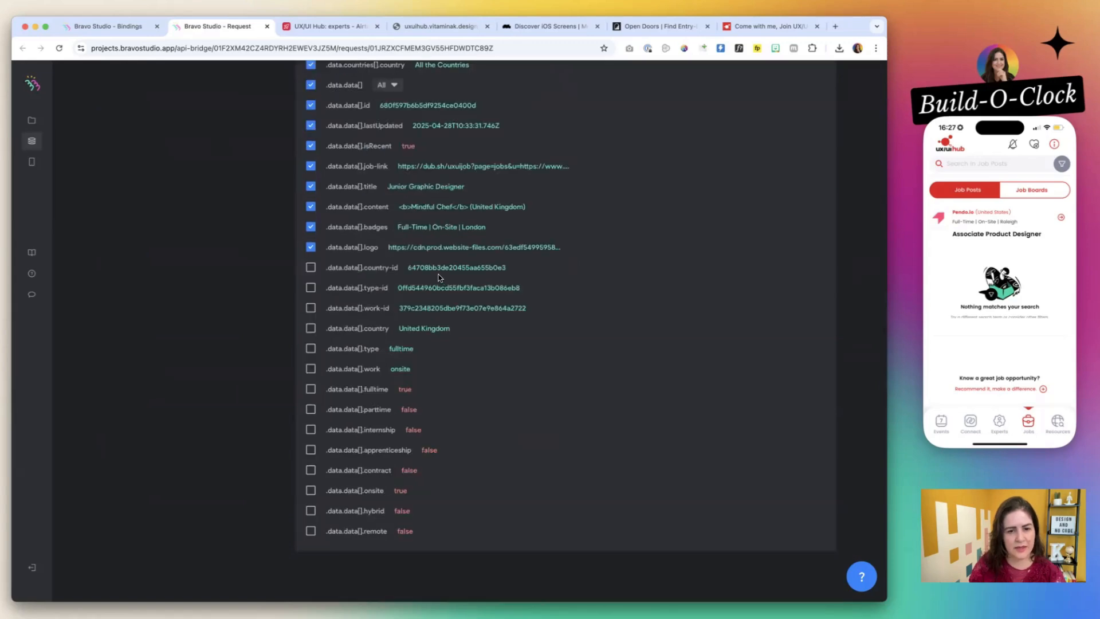
scroll(438, 278, up, 12)
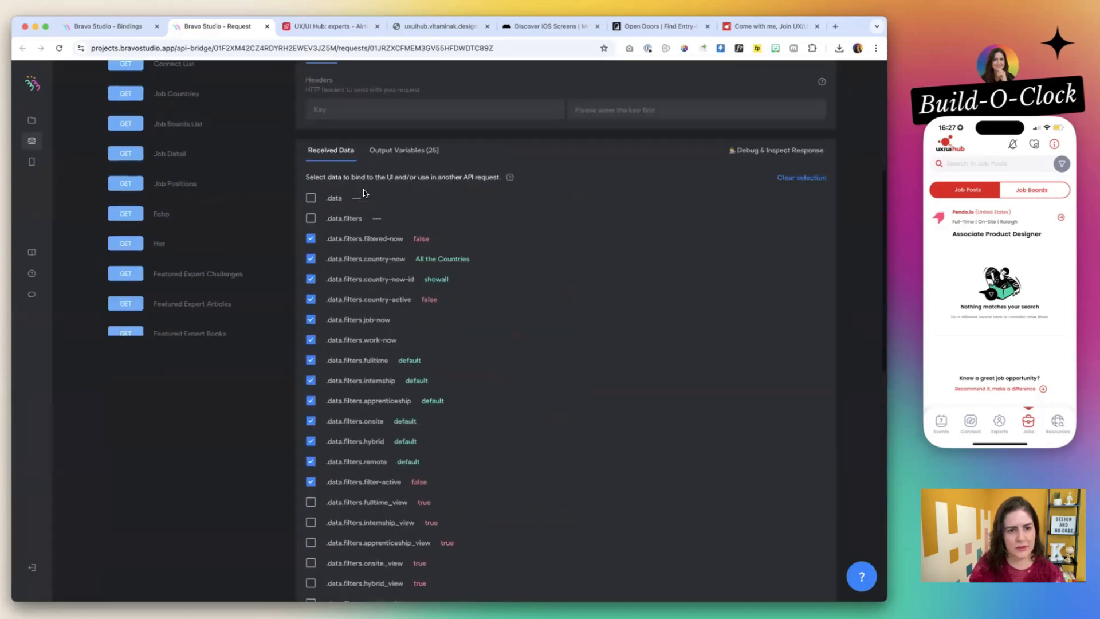
- Look up the output variable name assigned to .data.filters.filtered-now in the Job Filtering request by searching for "filtere"
click(404, 150)
scroll(505, 411, down, 10)
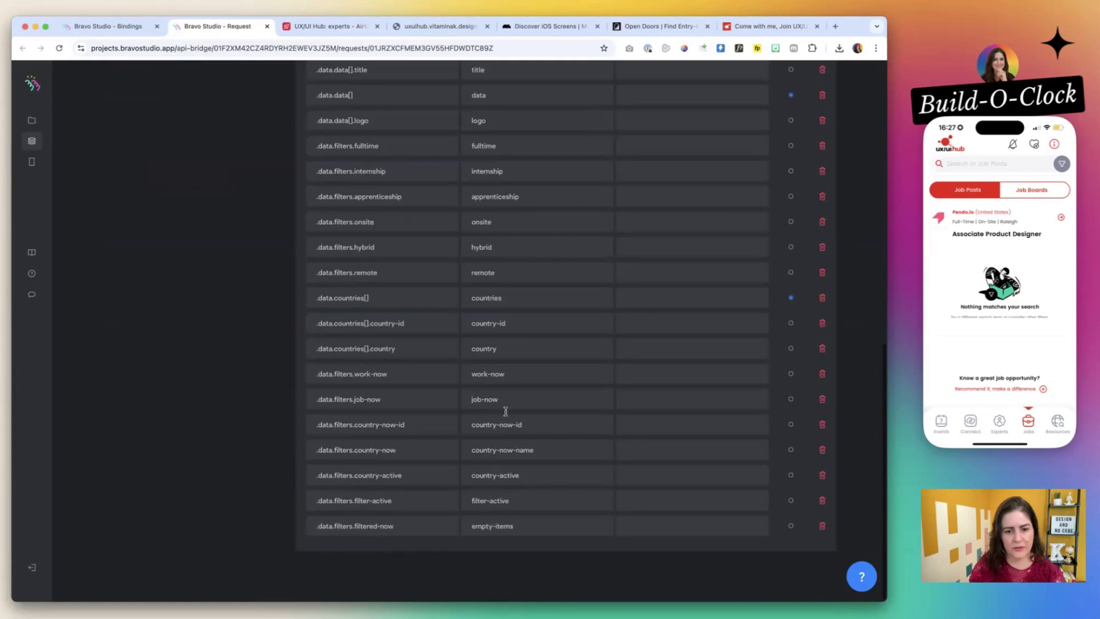
scroll(506, 411, up, 5)
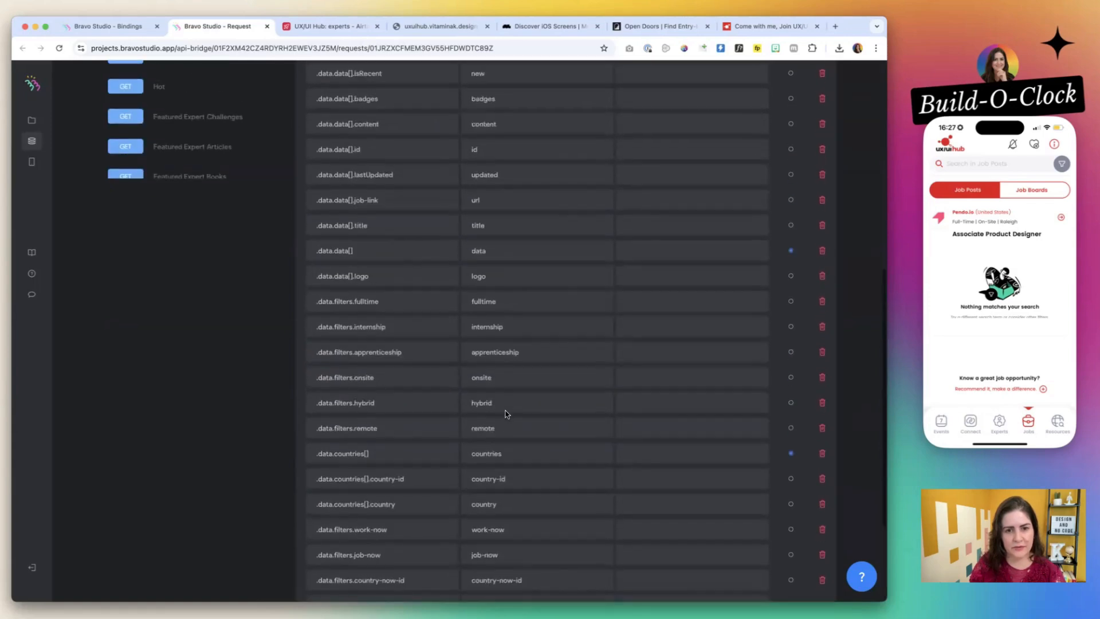
key(super+f)
text(filtere)
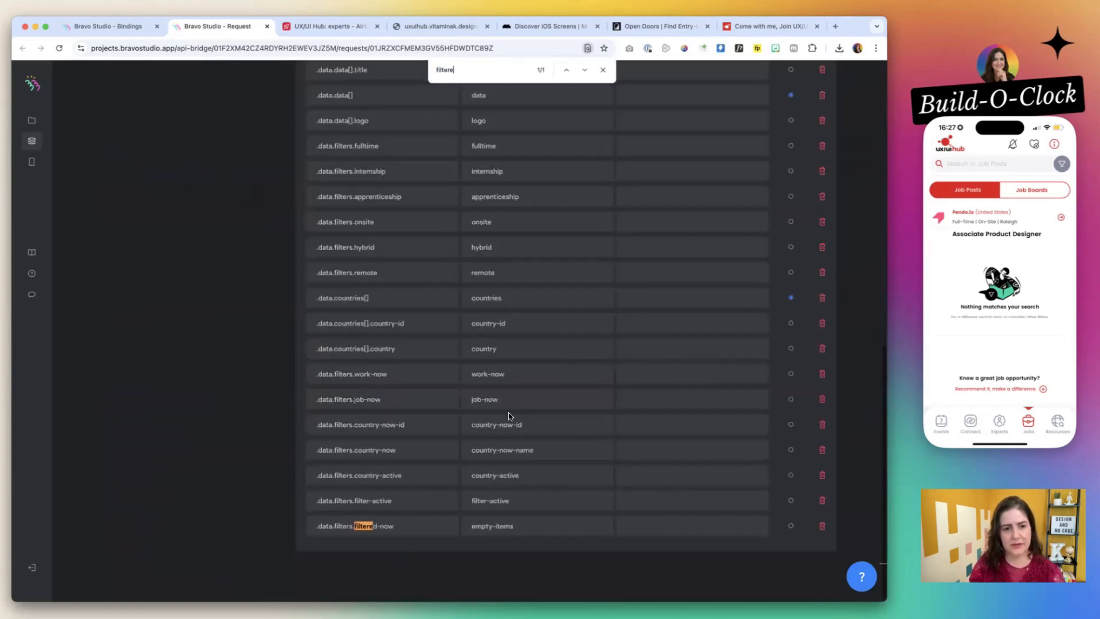
drag(514, 525, 356, 500)
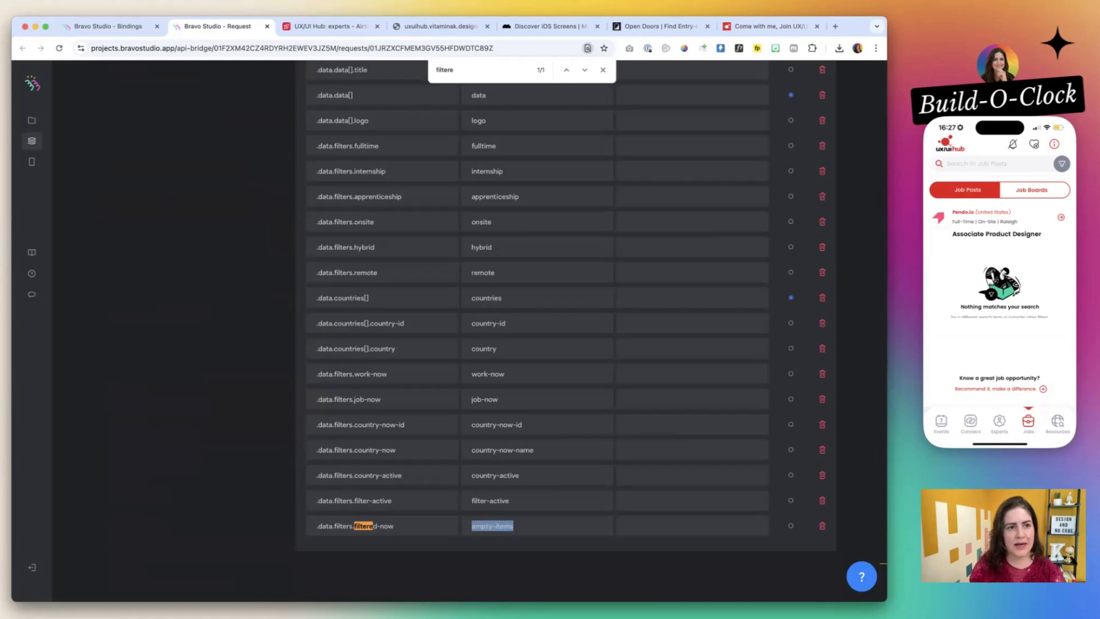
- Return to the screen bindings and try to map the *emptystate list item to the empty-items variable
click(118, 27)
text(emp)
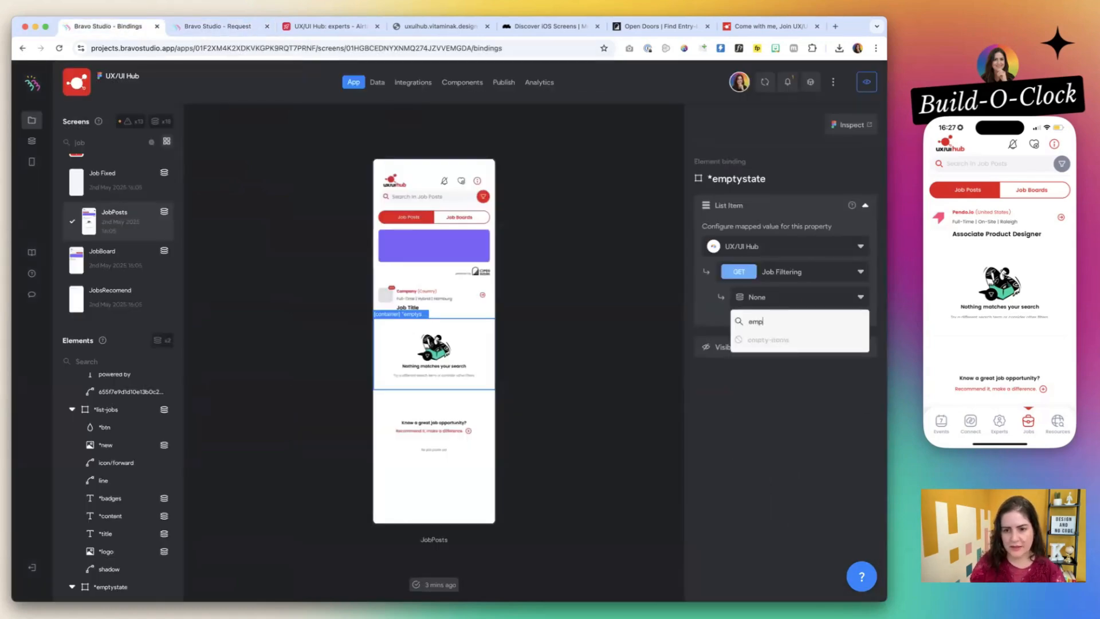
click(769, 337)
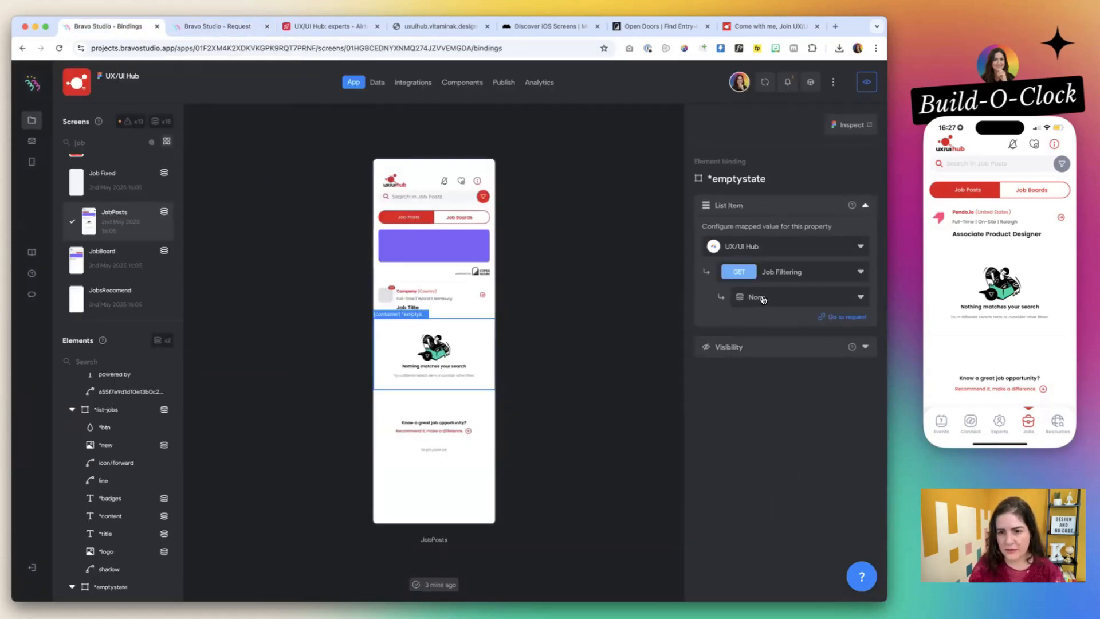
- Configure the *emptystate visibility as "Make it visible" with the UX/UI Hub collection as its source
click(735, 347)
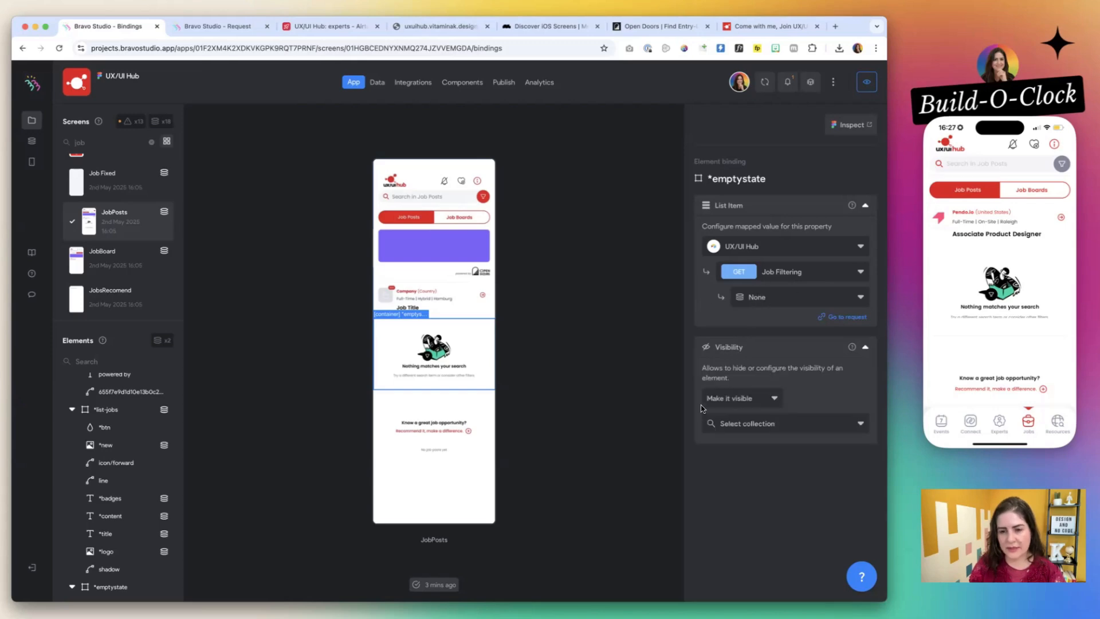
click(740, 396)
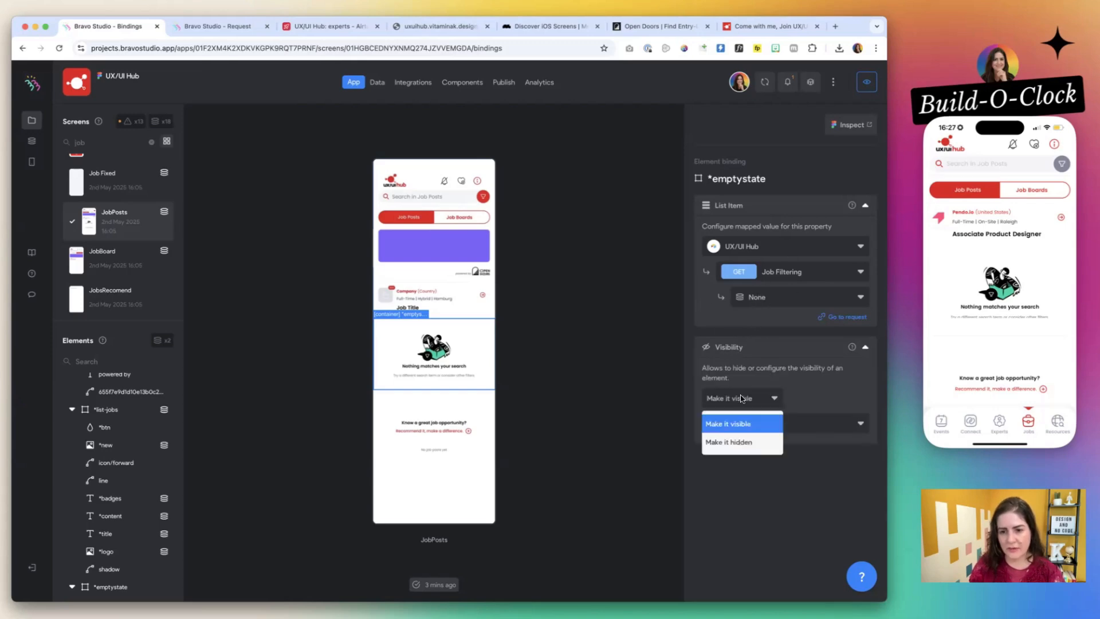
click(818, 405)
click(793, 434)
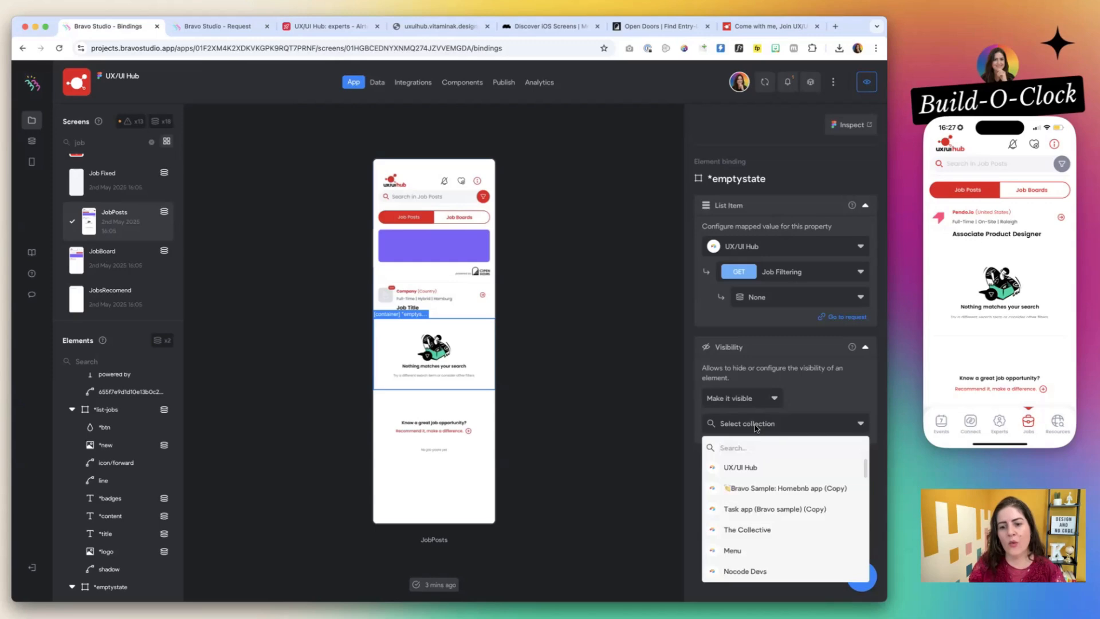
click(747, 467)
- Bind the *emptystate visibility to the empty-items variable of the Job Filtering request
click(759, 449)
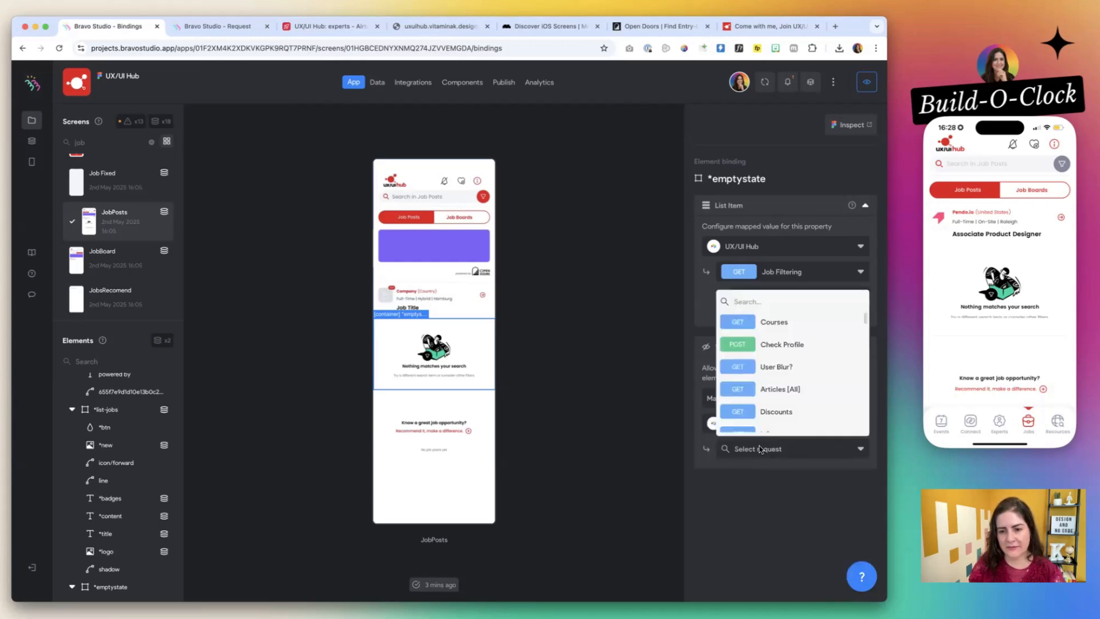
click(759, 448)
click(759, 448)
text(ux)
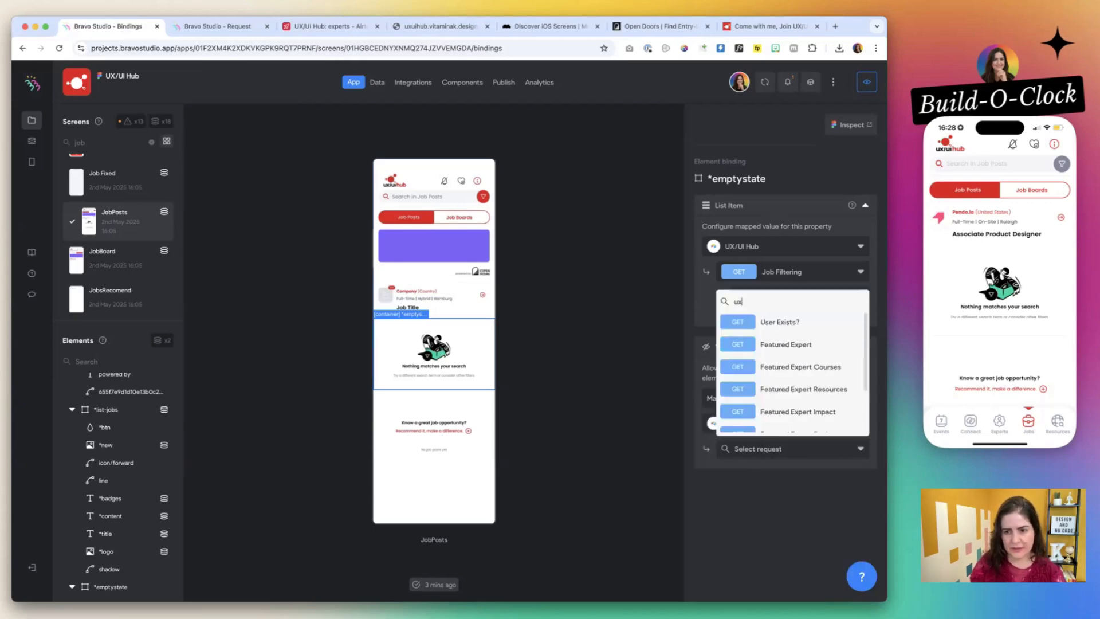
text(job)
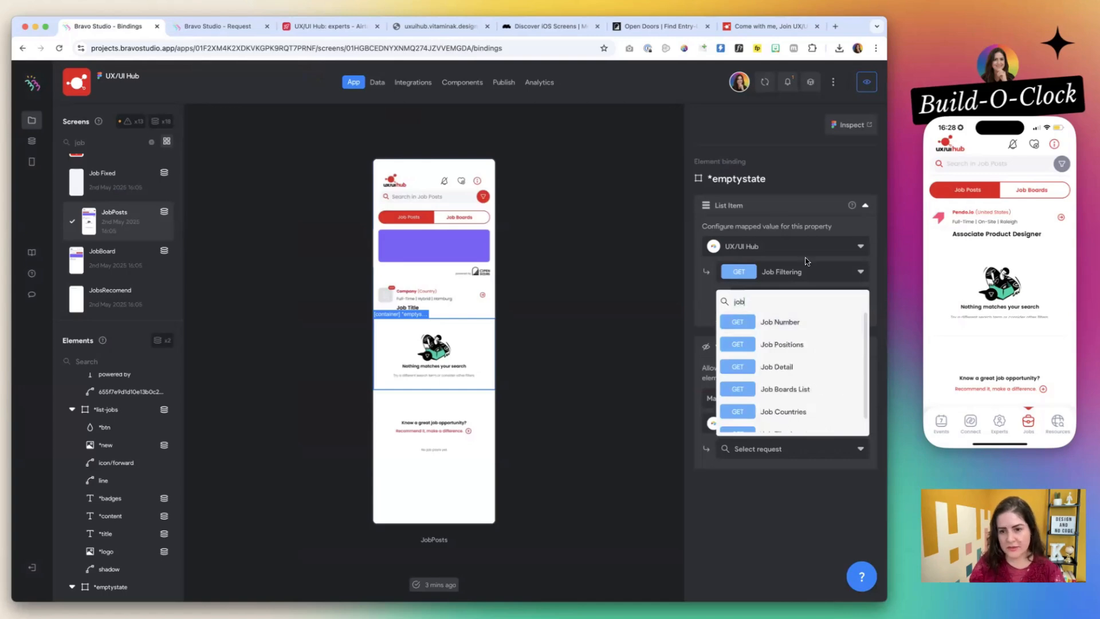
click(779, 319)
click(780, 483)
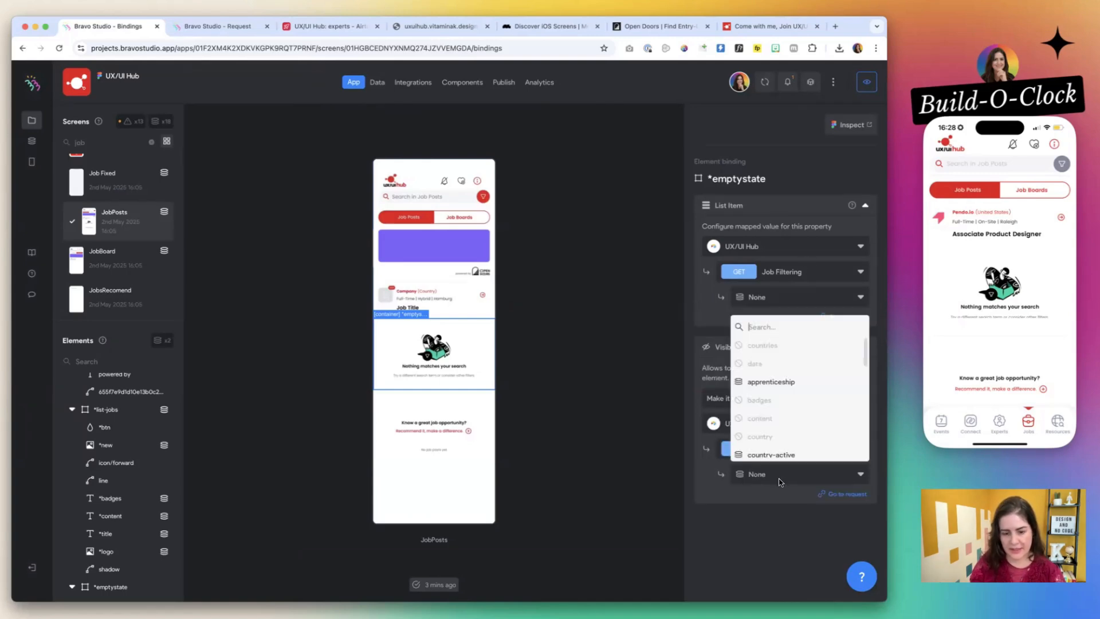
text(emp)
click(762, 517)
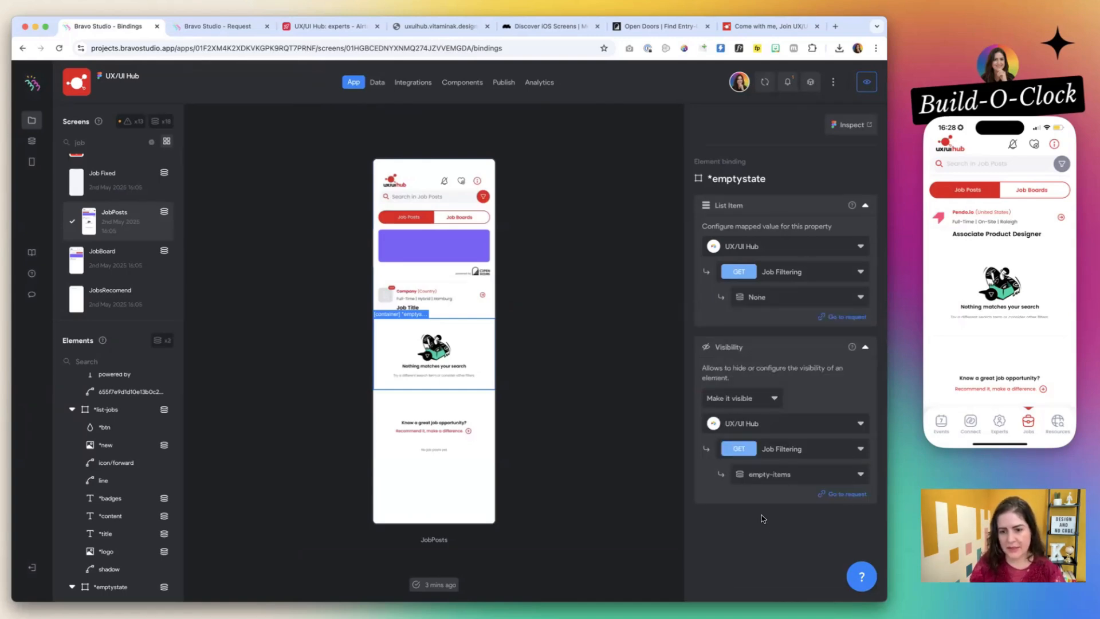
- Refresh the project in Bravo Studio and sync it to the mobile preview app
click(766, 82)
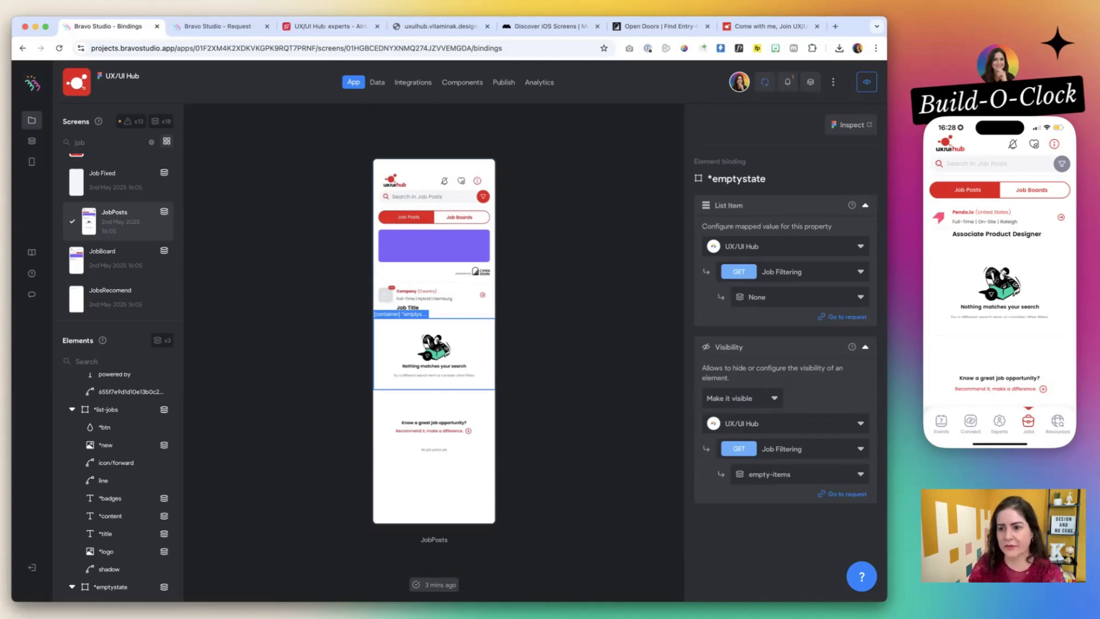
click(1001, 146)
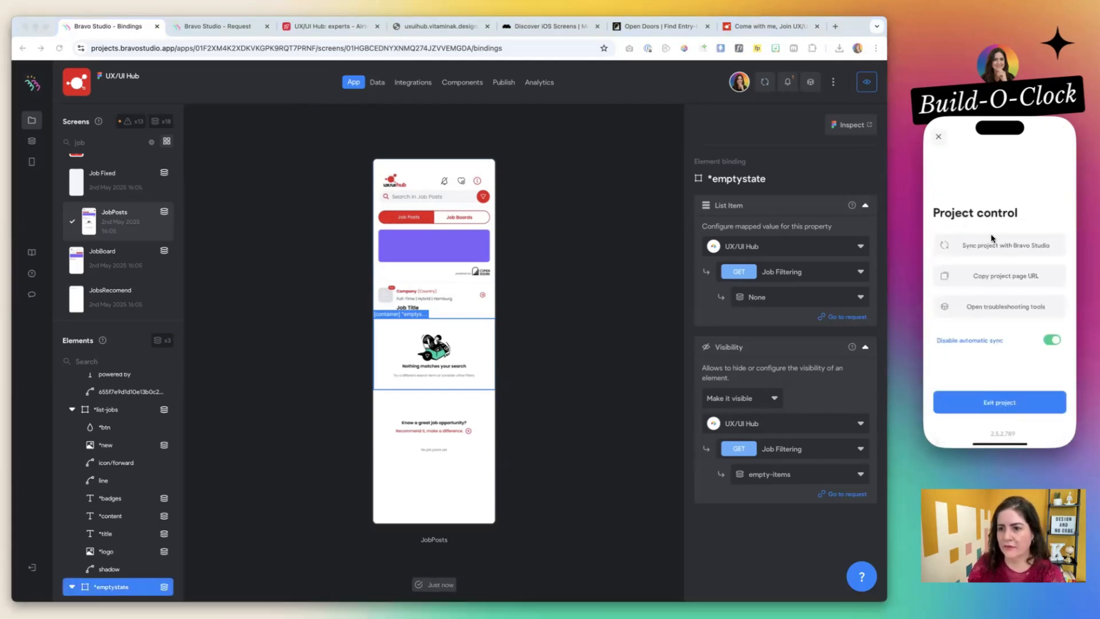
click(981, 249)
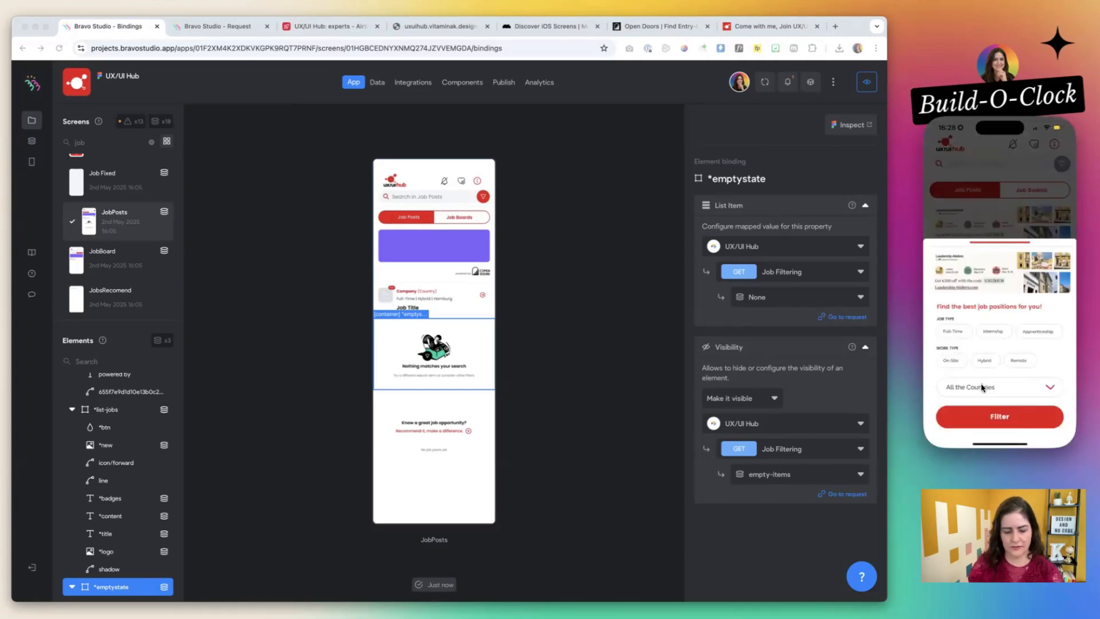
- Filter the job posts by France in the mobile preview and check the results list for the empty state
click(981, 383)
scroll(981, 416, down, 5)
click(1058, 355)
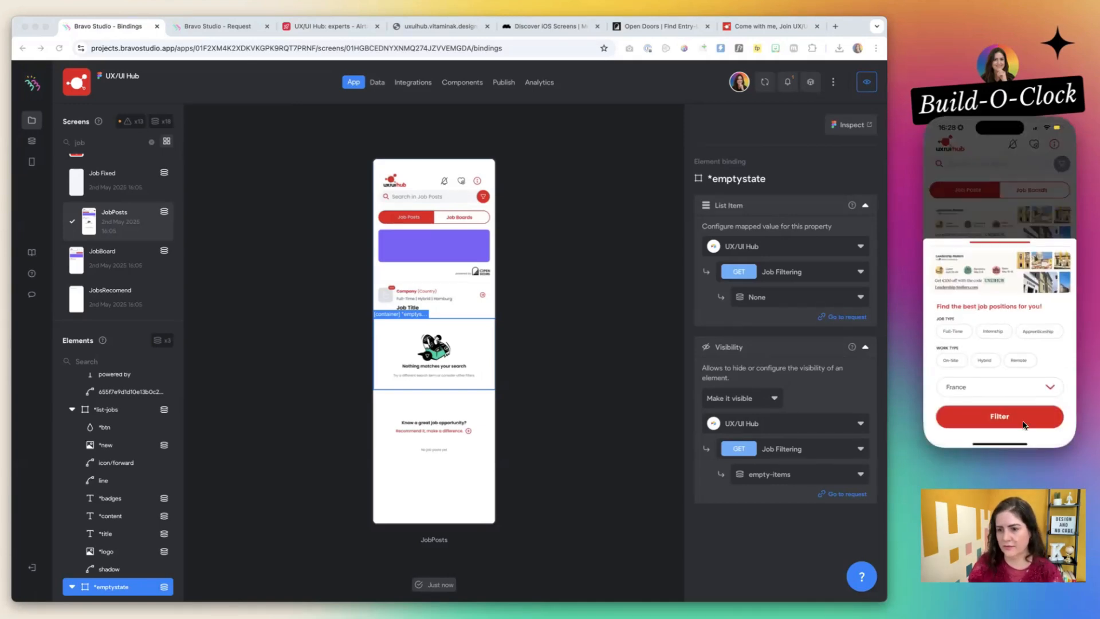
click(1022, 419)
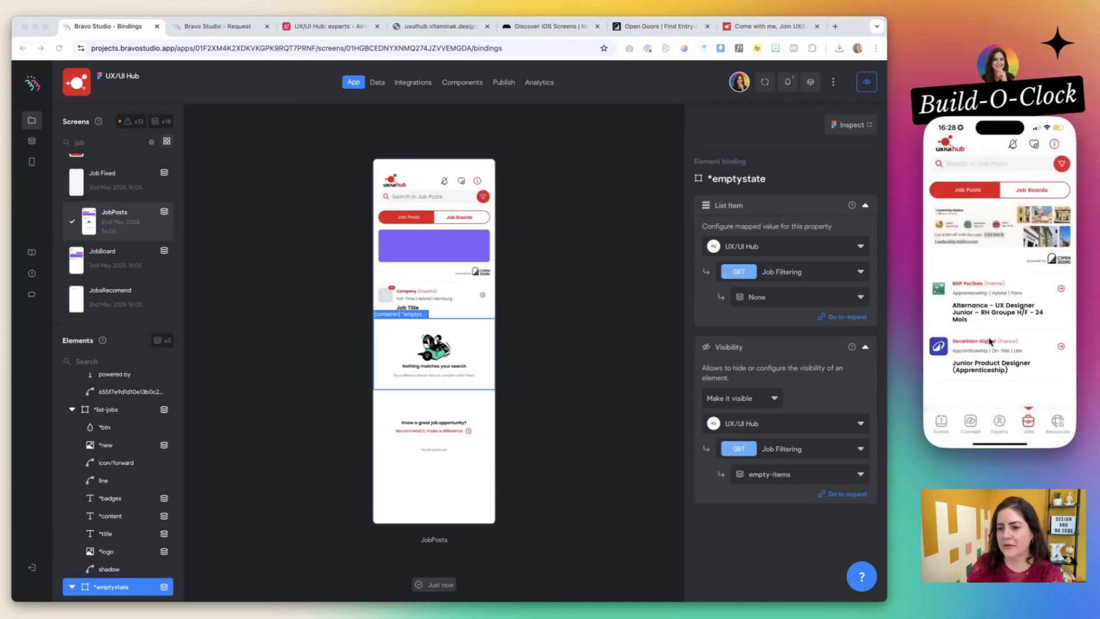
scroll(989, 341, down, 3)
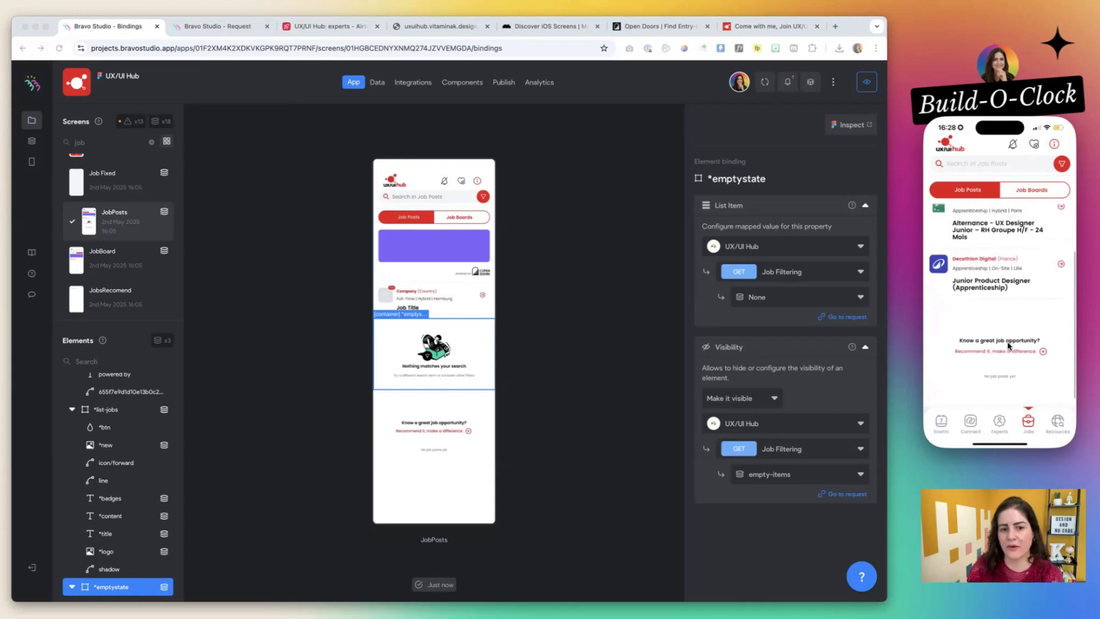
- Filter the job posts by Remote work in France in the mobile preview and check the list for the empty state
scroll(1007, 342, up, 2)
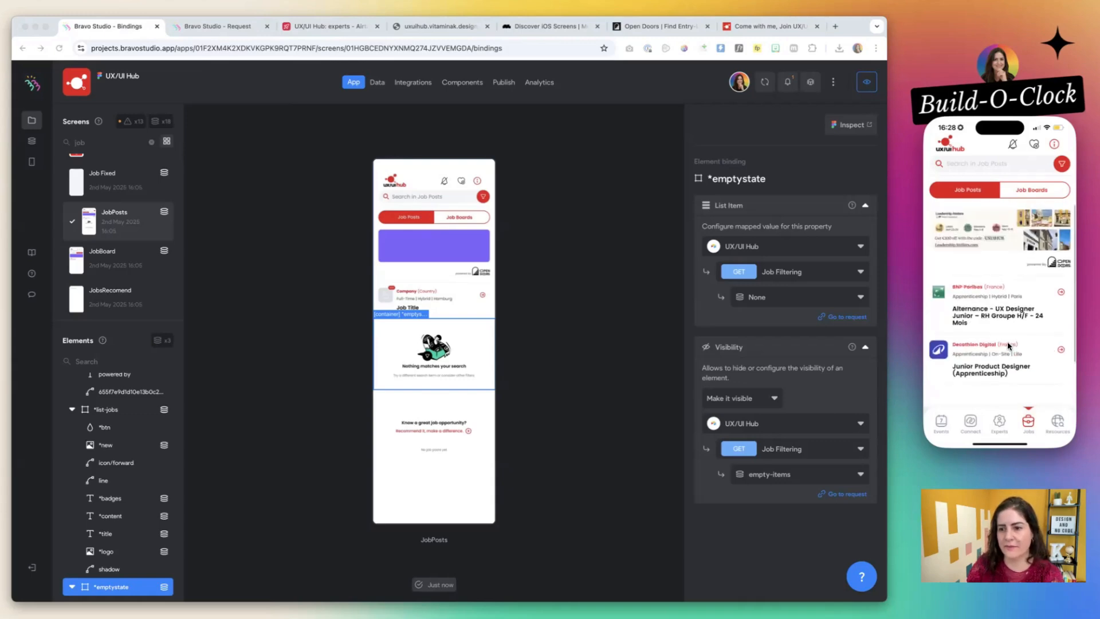
click(1061, 167)
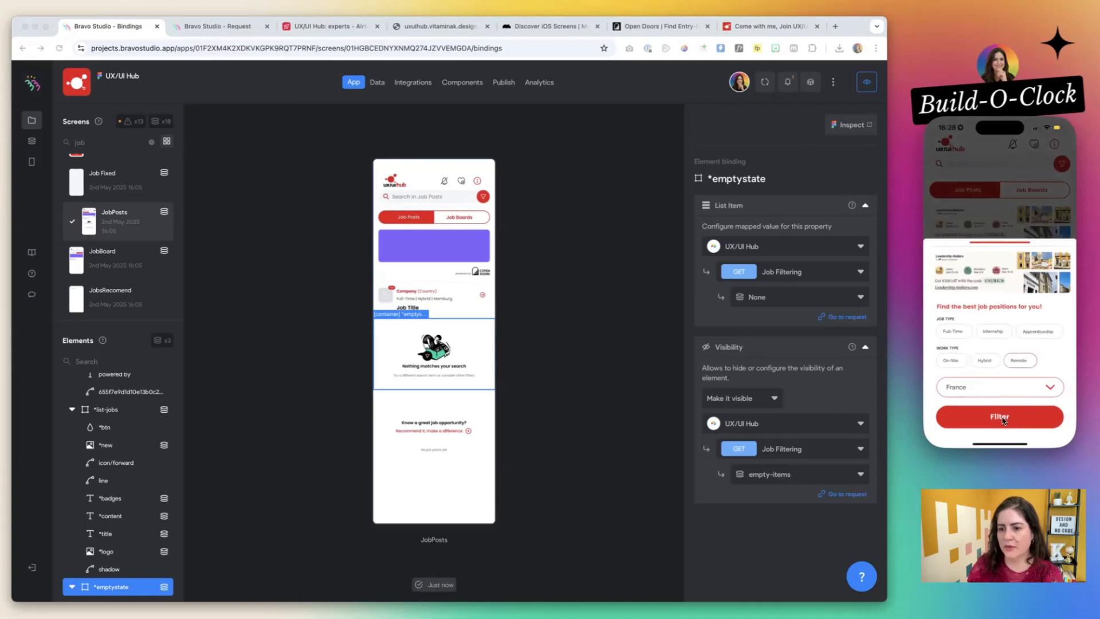
click(1002, 420)
scroll(1005, 359, down, 3)
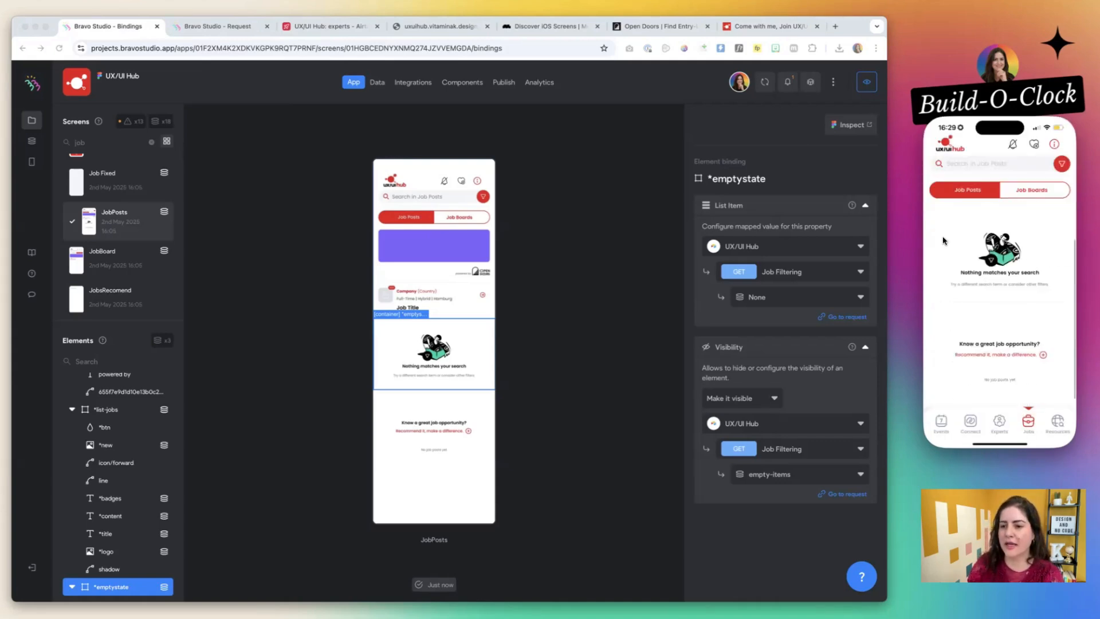
scroll(1025, 296, up, 3)
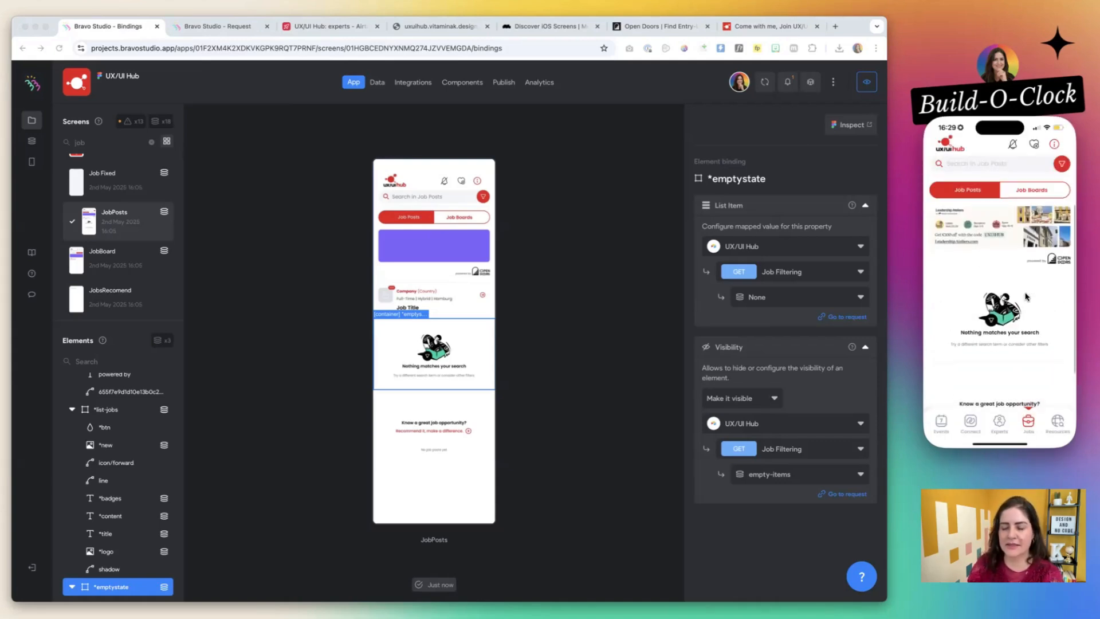
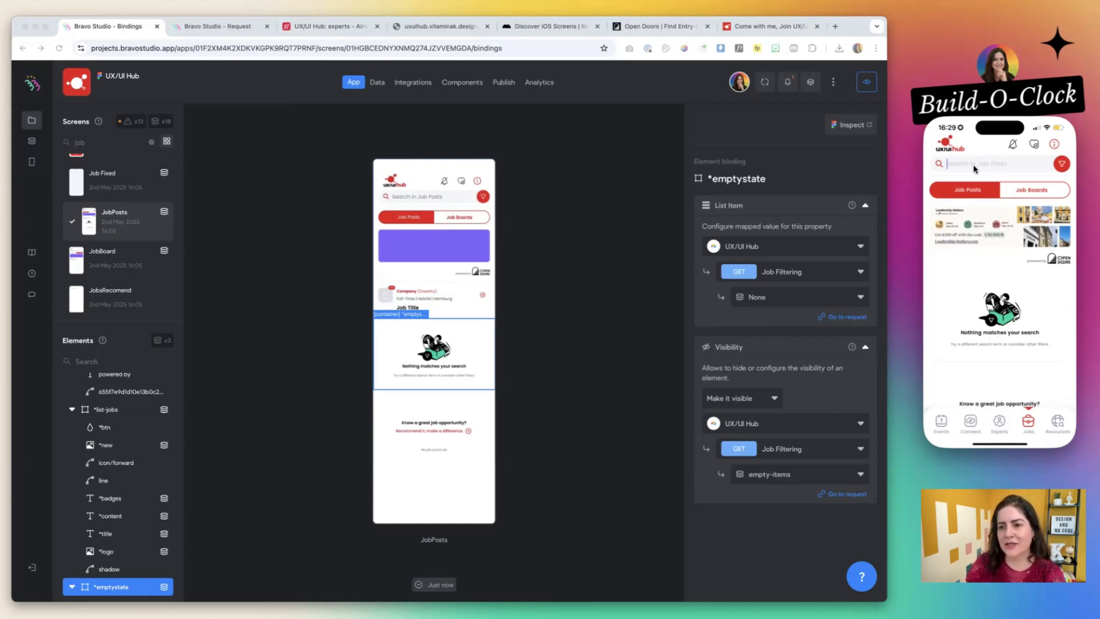
- Return to the job posts via the job boards list in the mobile preview and filter Remote jobs by All the Countries
click(1030, 190)
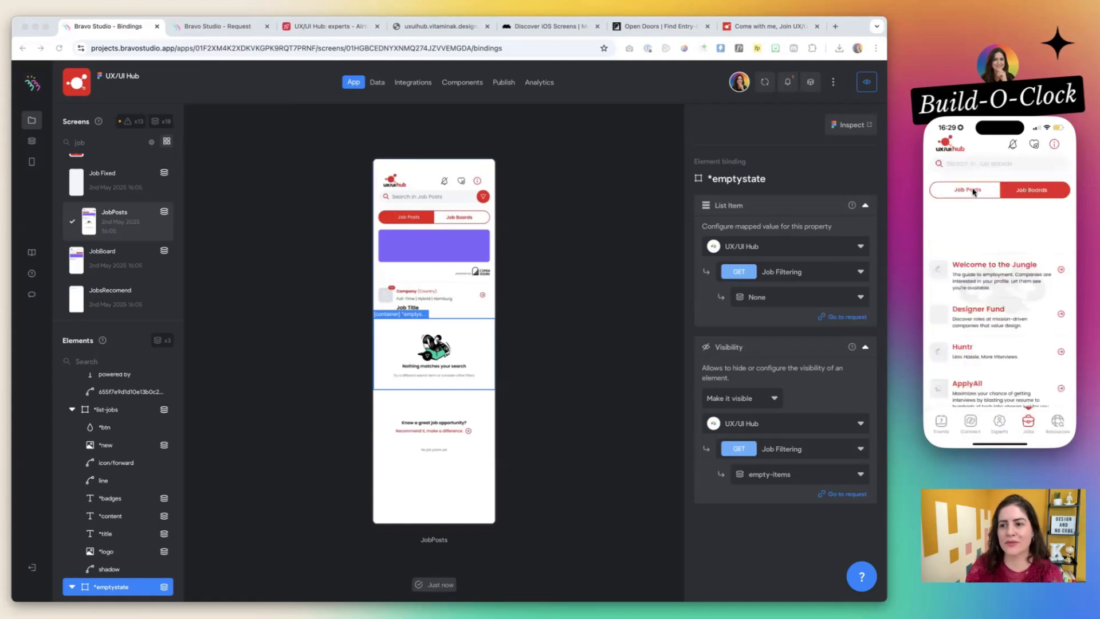
click(972, 191)
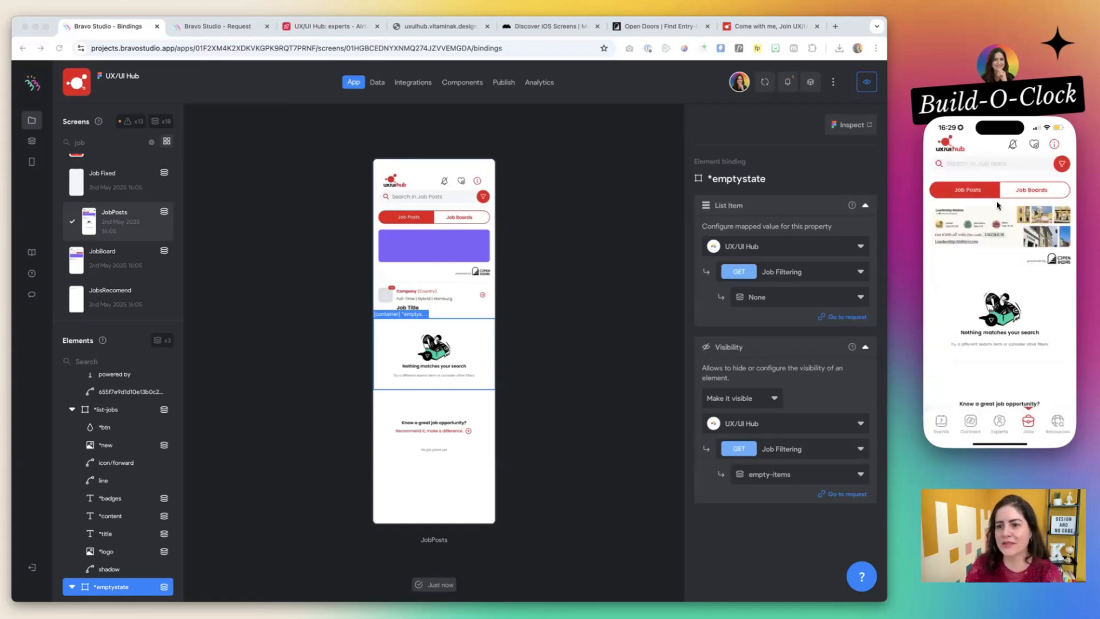
click(1062, 167)
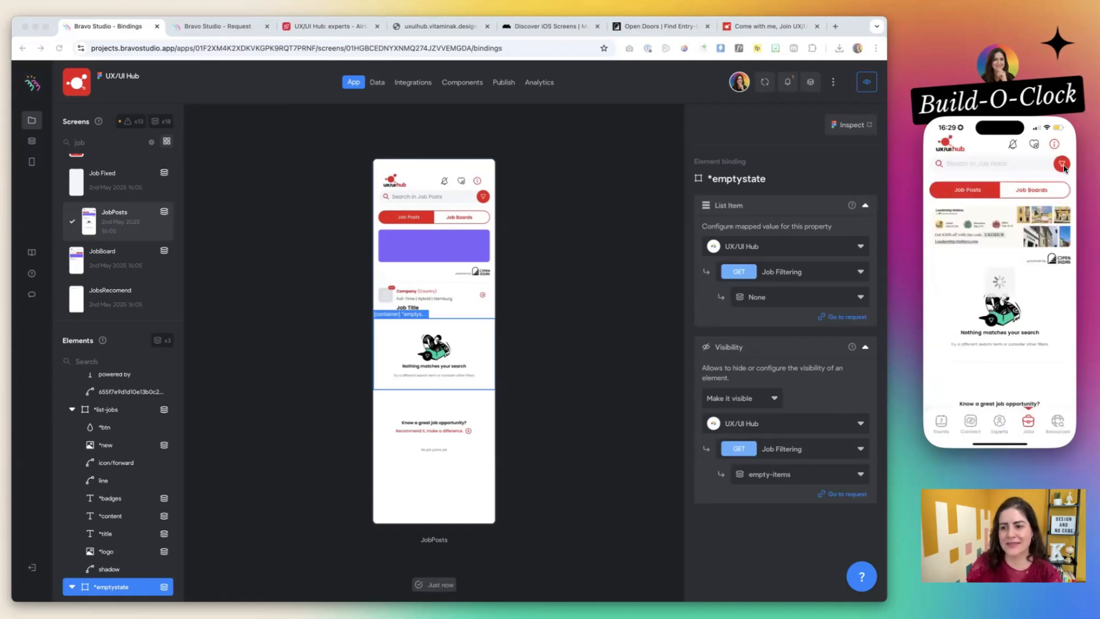
click(994, 383)
click(1048, 359)
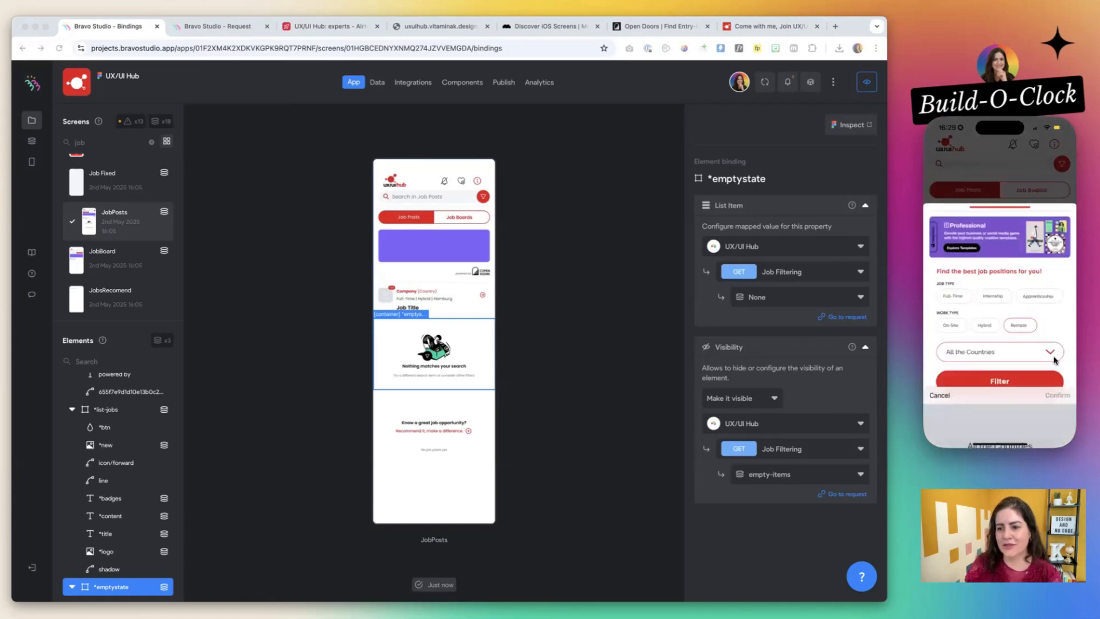
click(1000, 412)
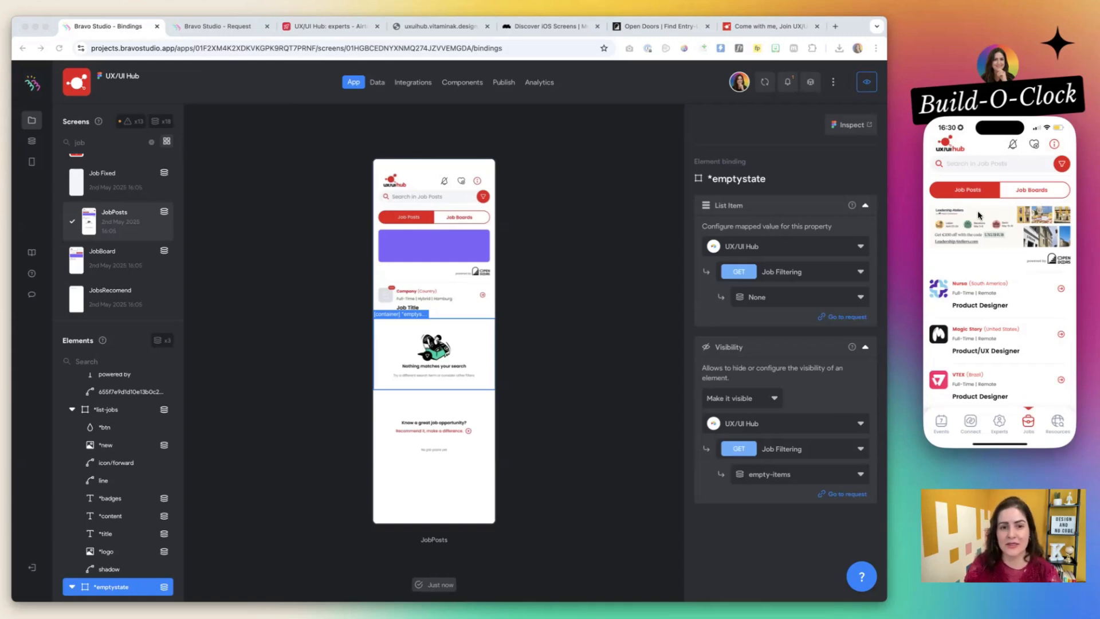
- Switch to Figma and examine the Job Posts and Job Boards tabs and the purple ad in the JobPosts frame
key(super+Tab)
key(super+Tab)
key(super+Tab)
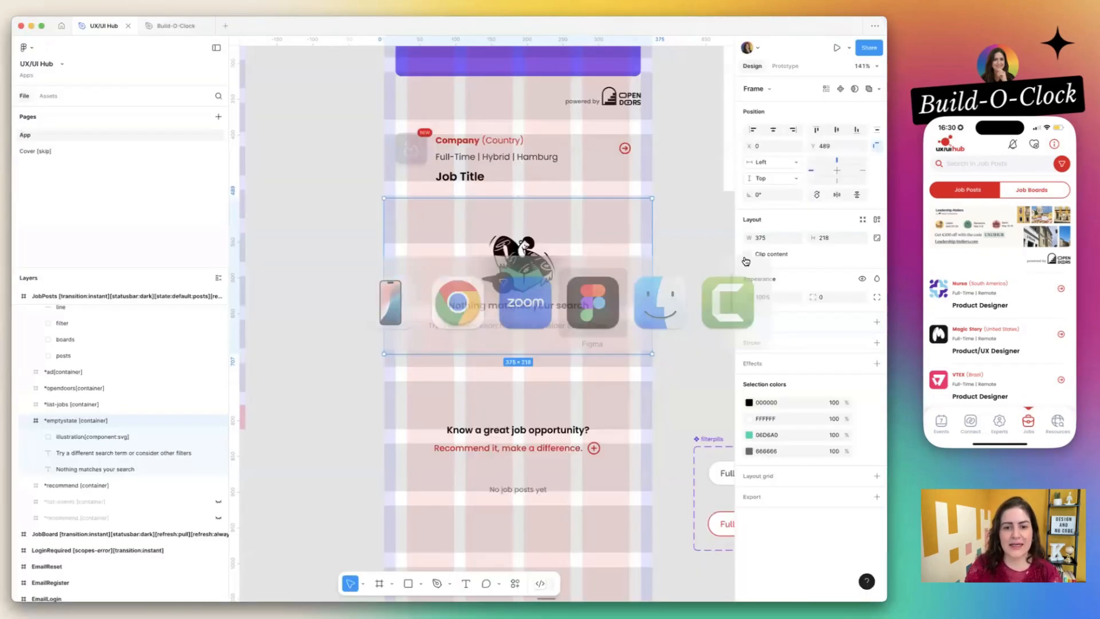
scroll(548, 238, down, 6)
scroll(523, 213, up, 6)
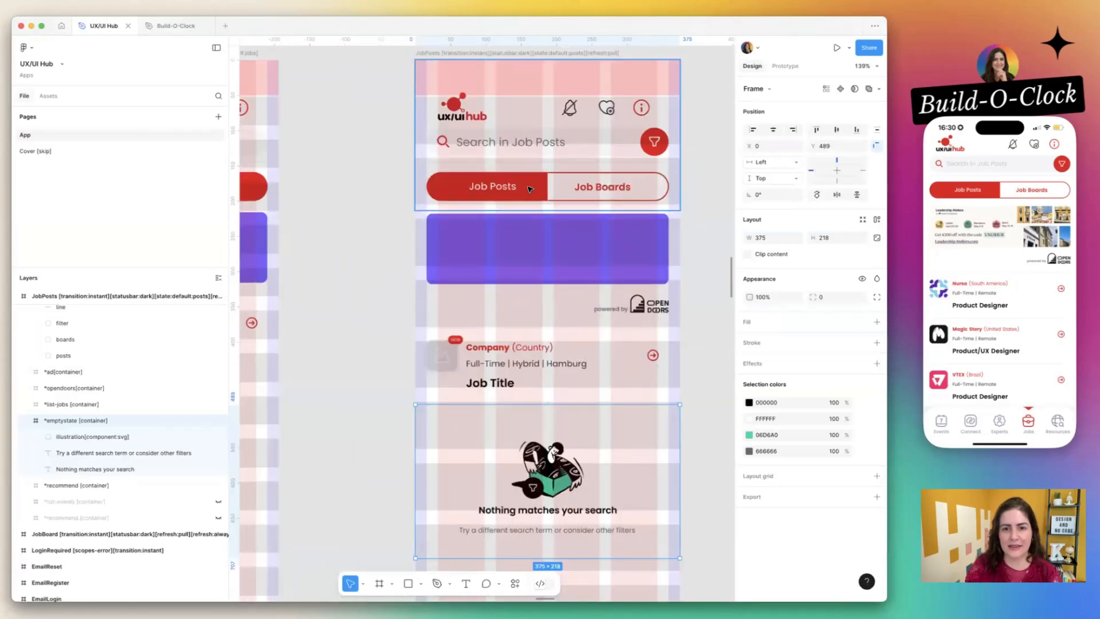
click(529, 189)
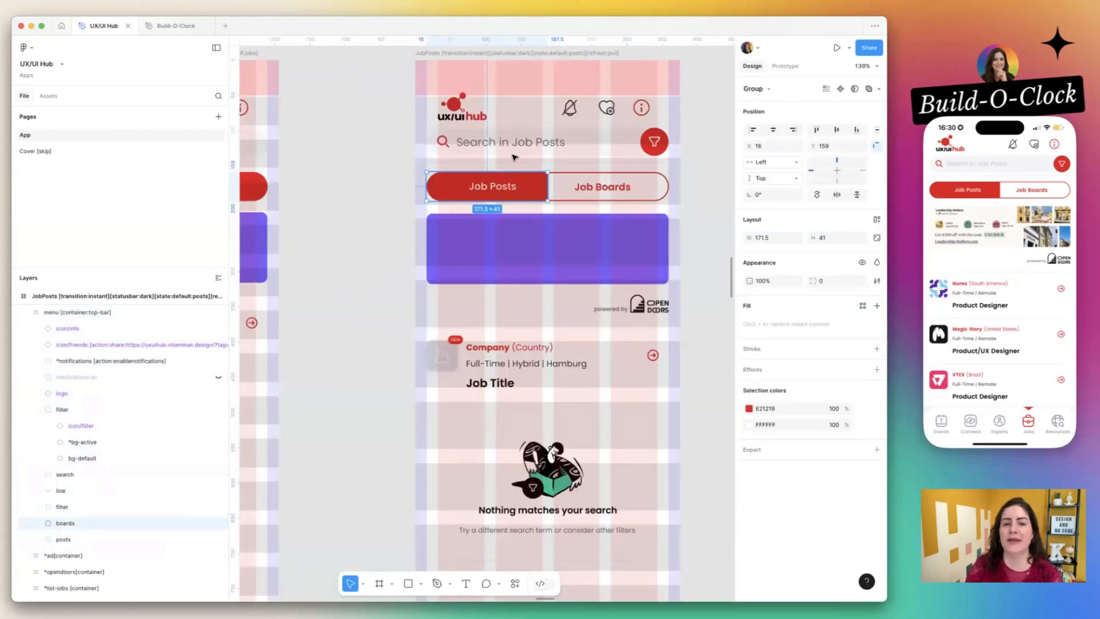
click(488, 243)
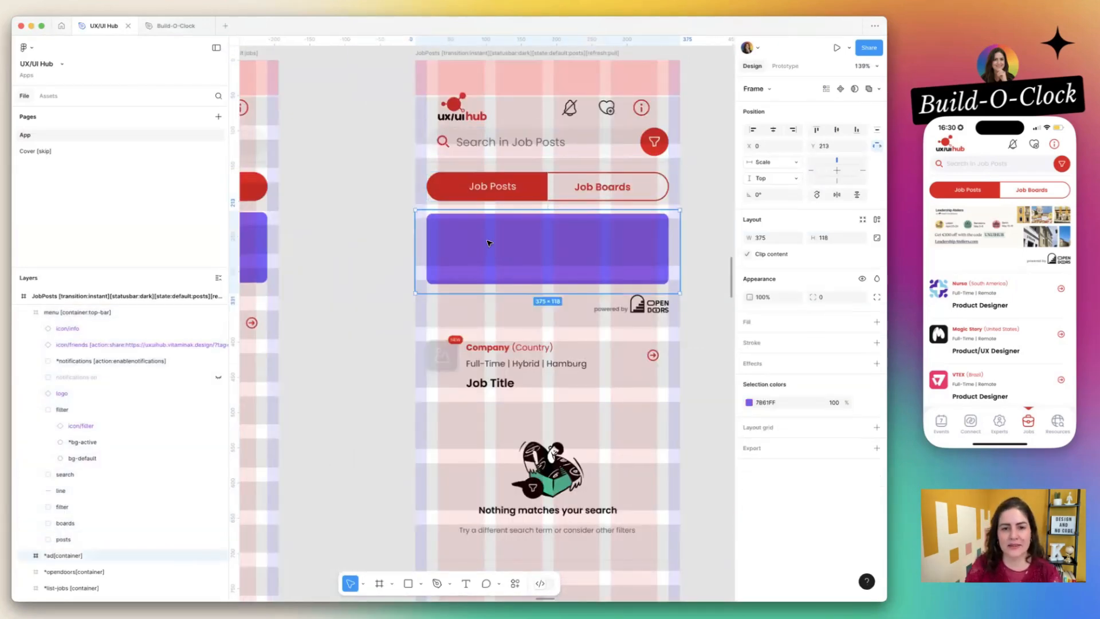
click(514, 189)
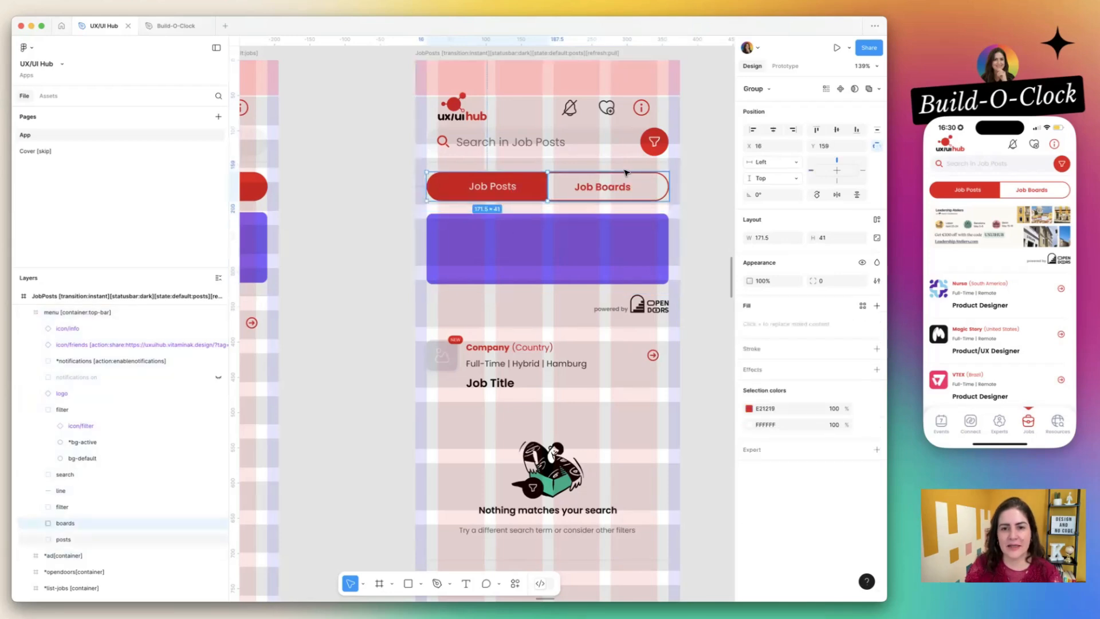
click(598, 188)
click(586, 232)
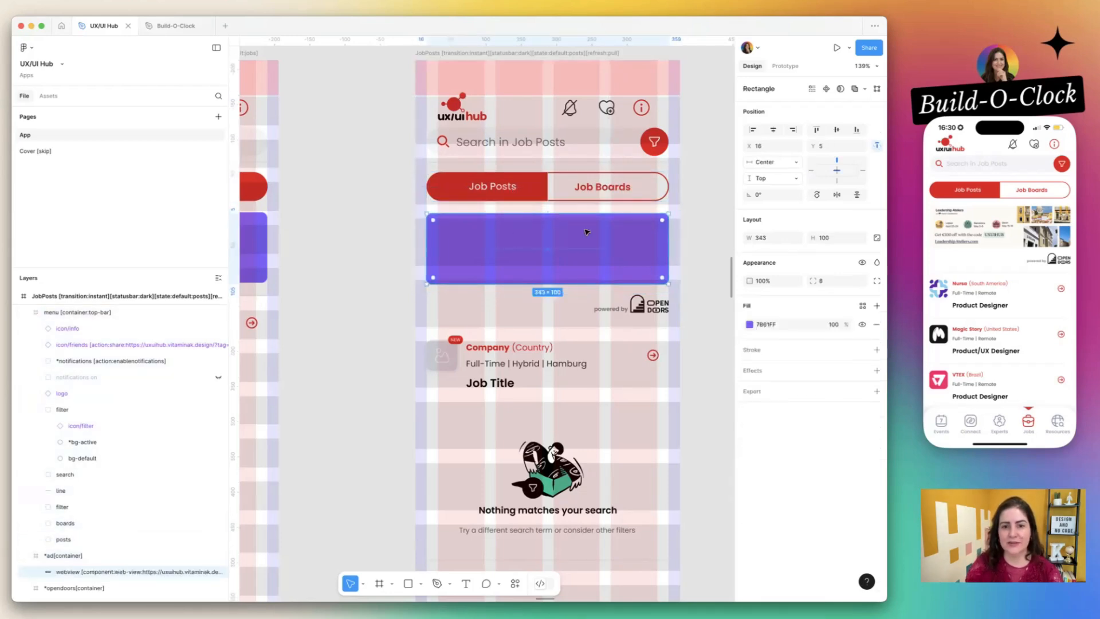
- Extend the menu top-bar container of the JobPosts frame downward to a height of 380
click(593, 144)
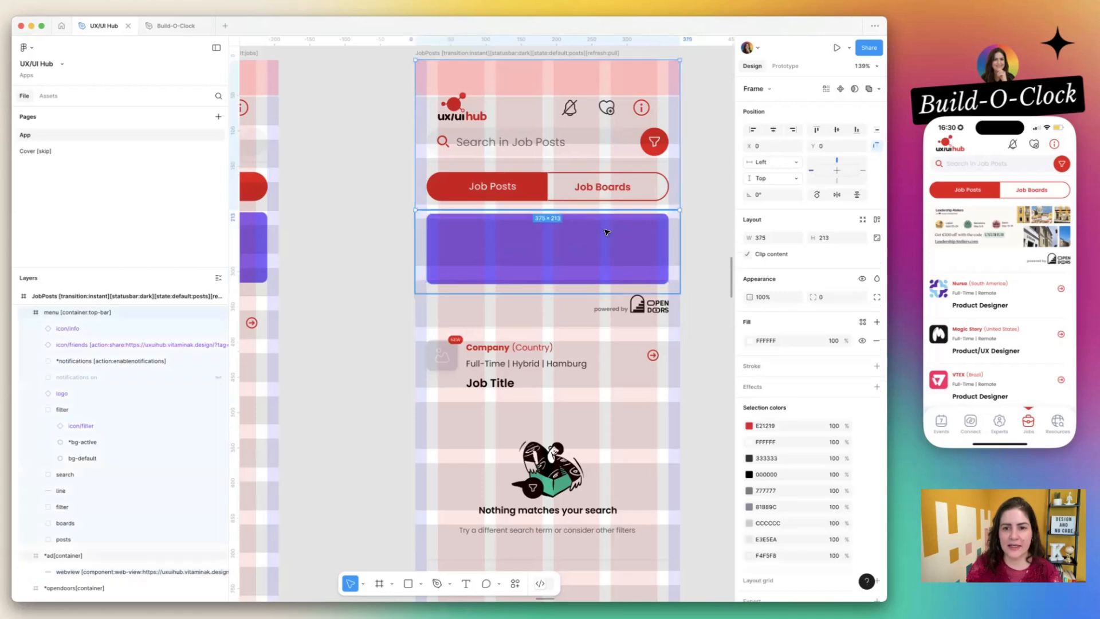
drag(603, 210, 581, 328)
click(28, 312)
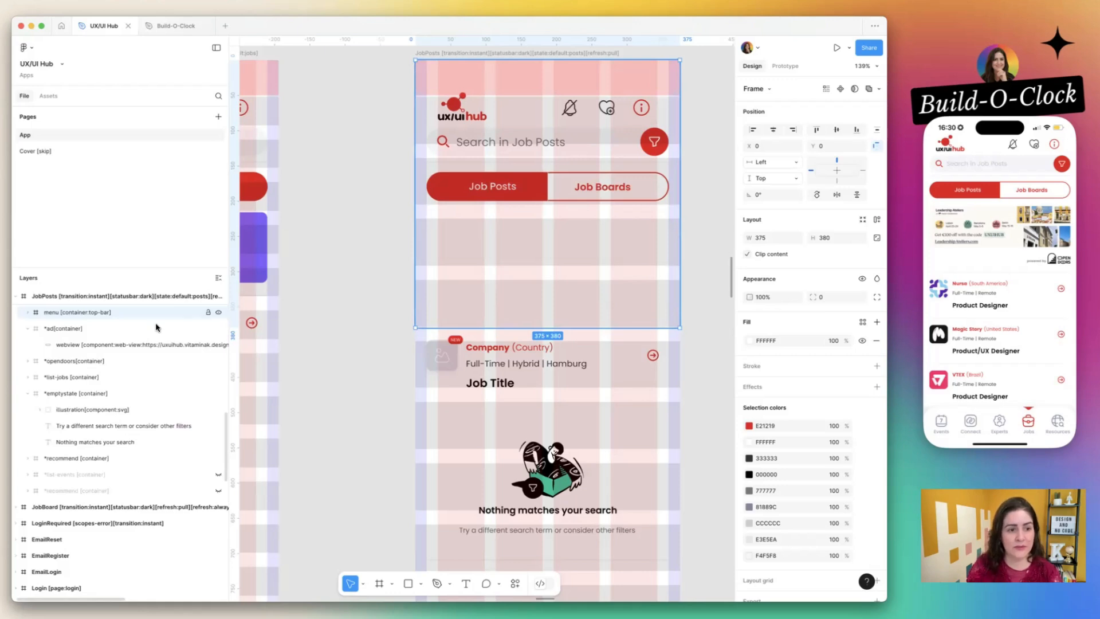
click(65, 345)
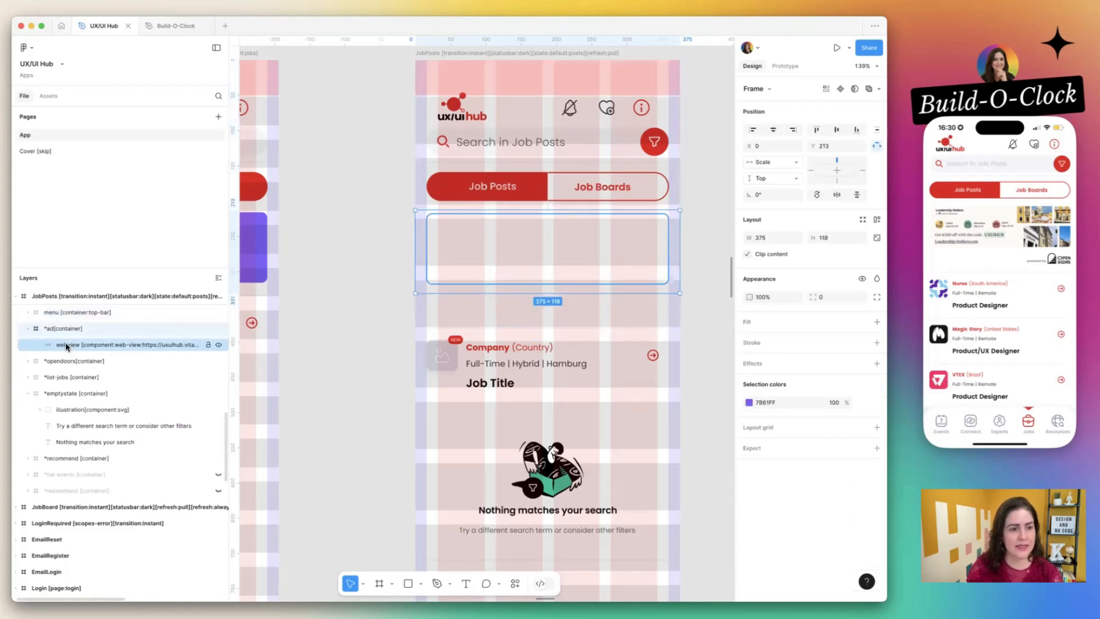
click(41, 314)
click(27, 312)
key(BackSpace)
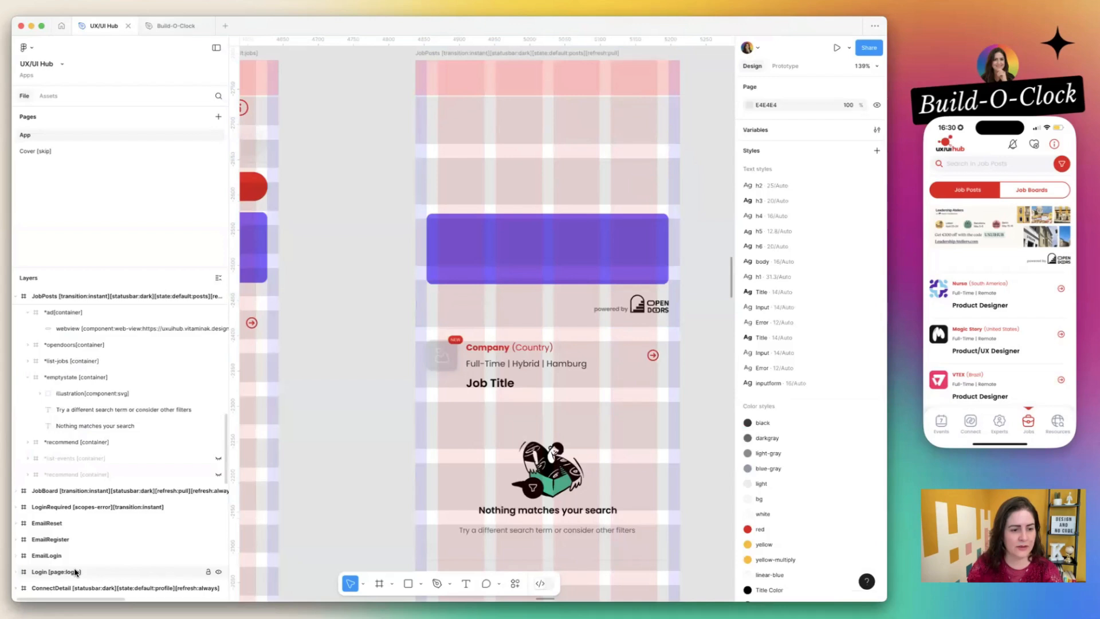
click(74, 572)
key(super+z)
- Duplicate the webview layer of the *ad container and move the copy into the menu top-bar container
click(63, 401)
click(28, 369)
scroll(84, 473, down, 2)
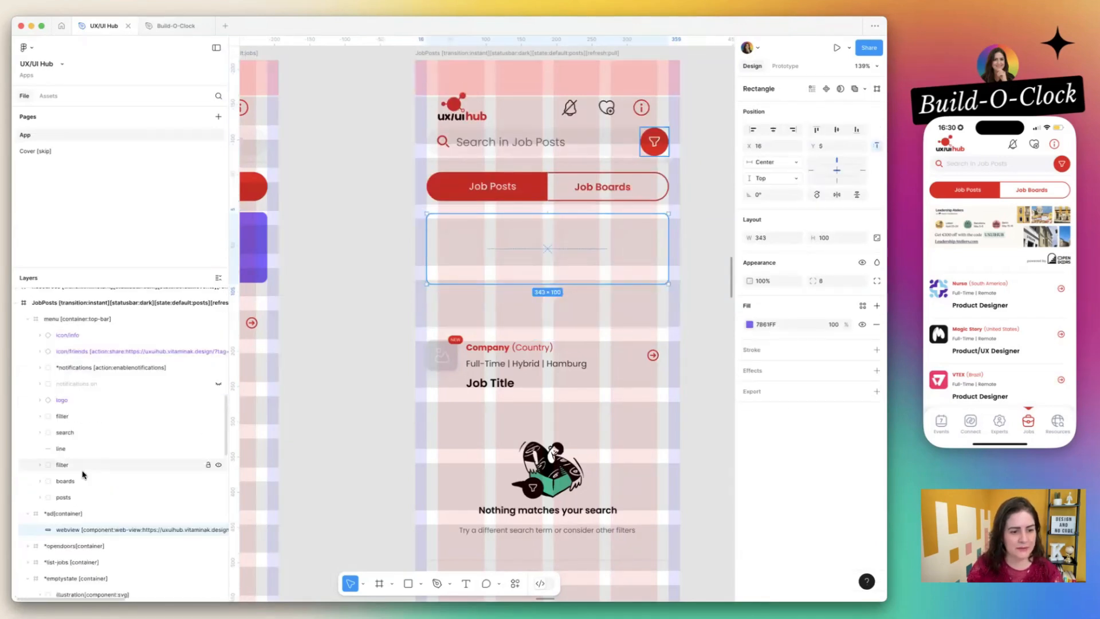
key(super+d)
drag(70, 528, 75, 491)
key(Escape)
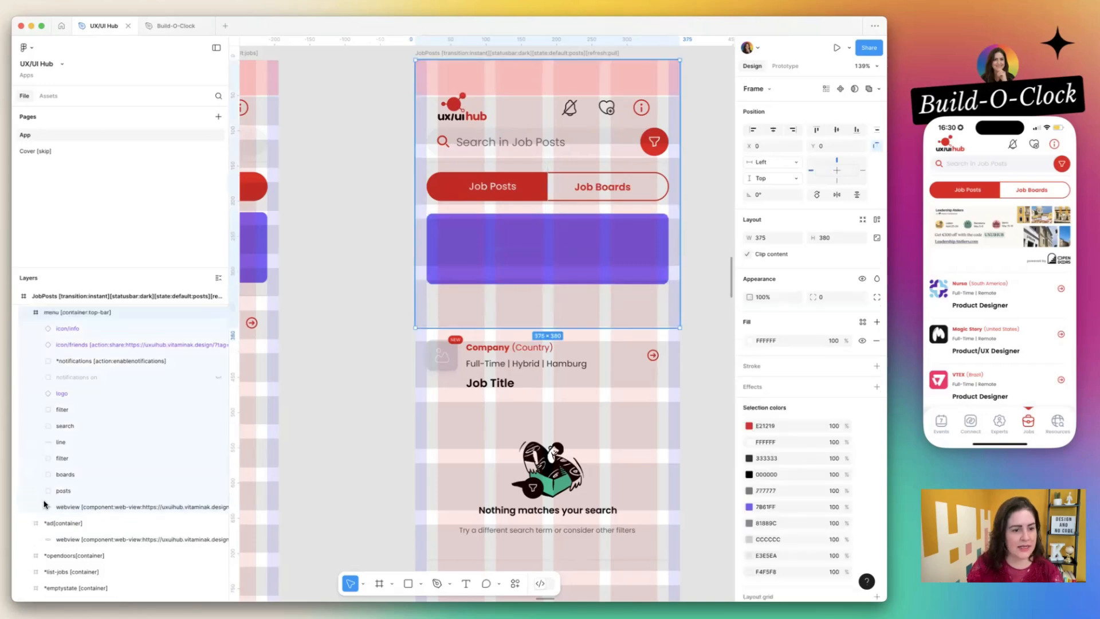
- Duplicate the link button, "powered by" text and logo wrapper of the *opendoors container and move the copies into the menu top-bar container
click(27, 557)
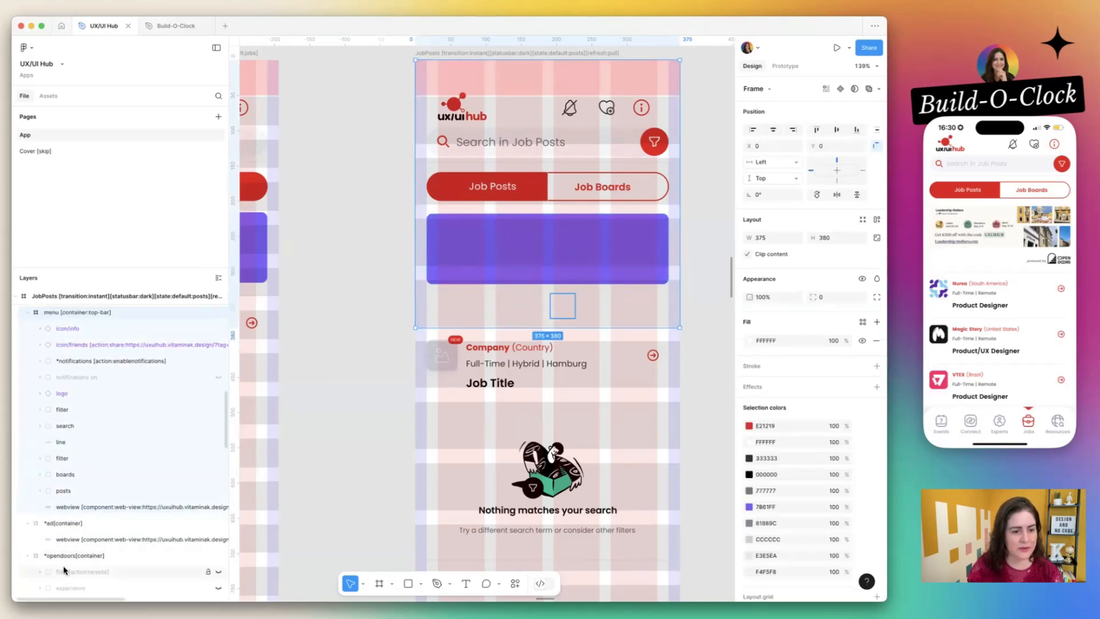
click(64, 570)
scroll(82, 515, down, 3)
click(103, 435)
shift+click(83, 451)
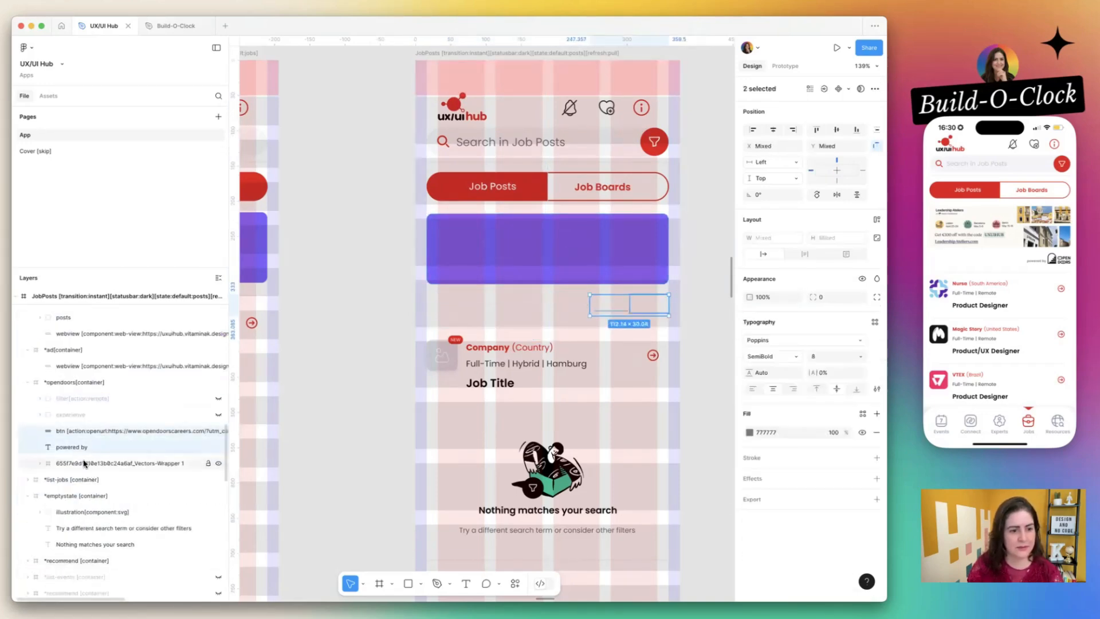
shift+click(80, 463)
key(super+d)
drag(68, 443, 72, 333)
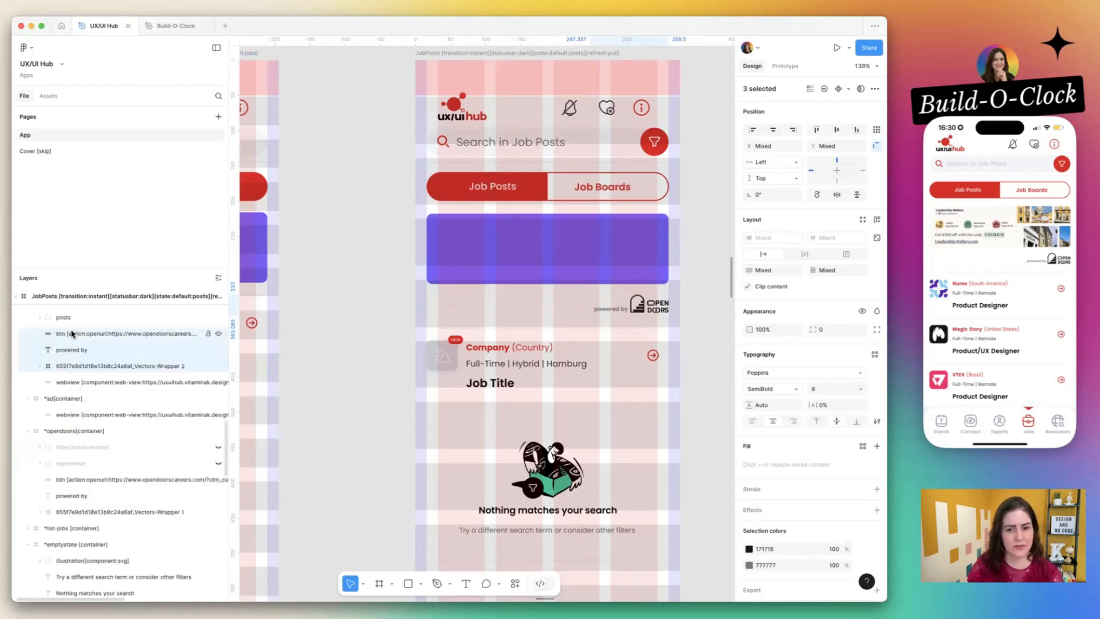
- Hide the original *ad and *opendoors containers of the JobPosts frame
click(552, 288)
click(218, 331)
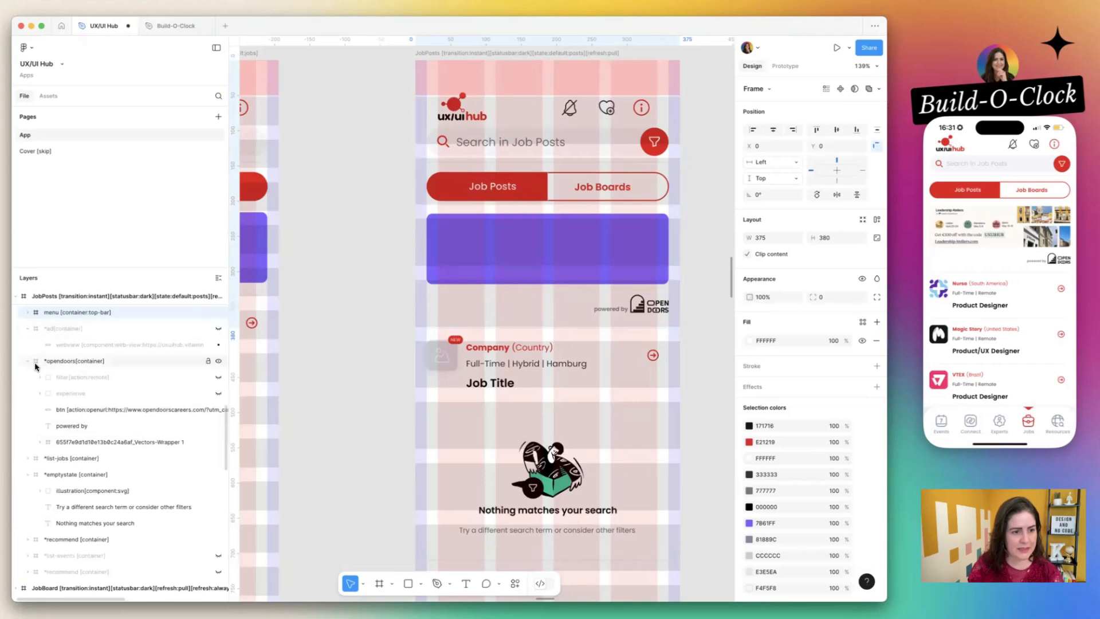
click(27, 360)
click(218, 361)
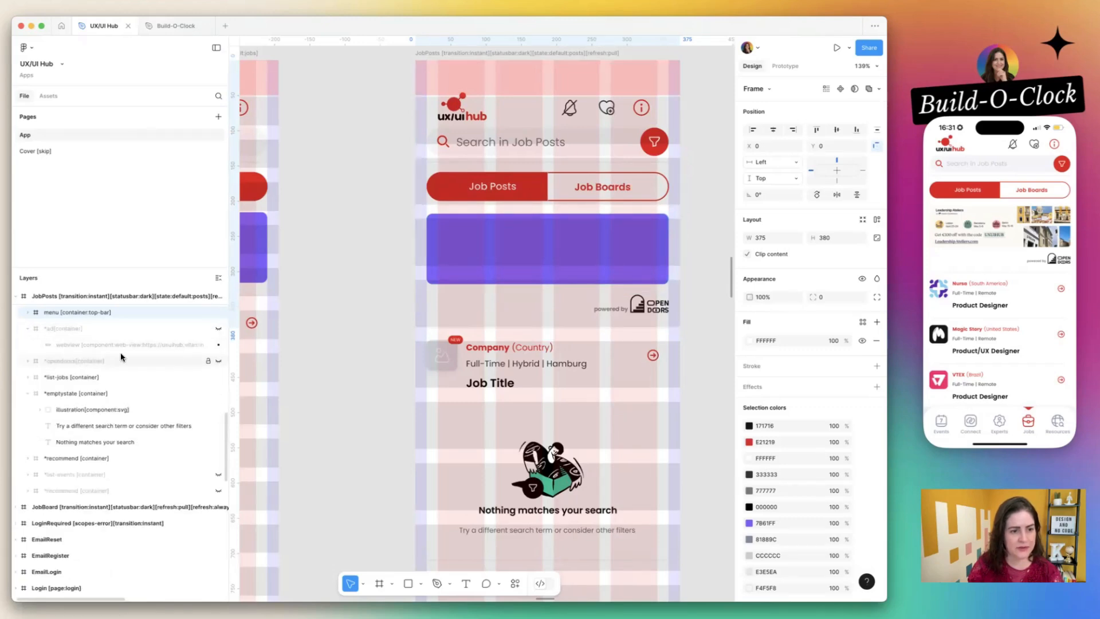
- Move the purple ad webview inside the menu top-bar container up to the height of the search bar
scroll(121, 355, up, 2)
click(27, 349)
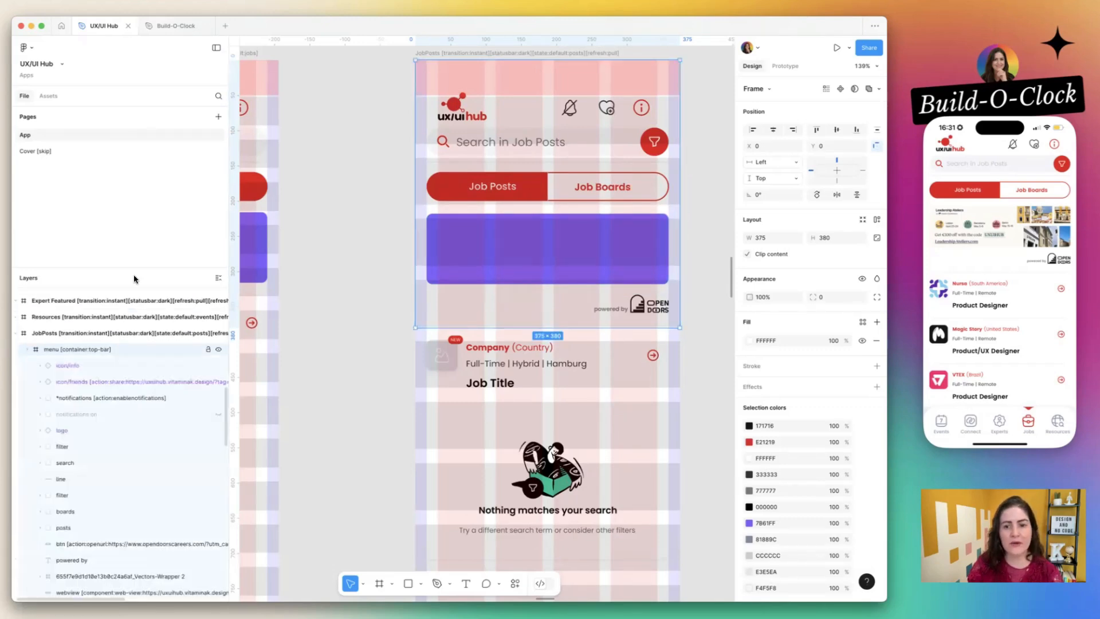
click(577, 188)
shift+click(511, 189)
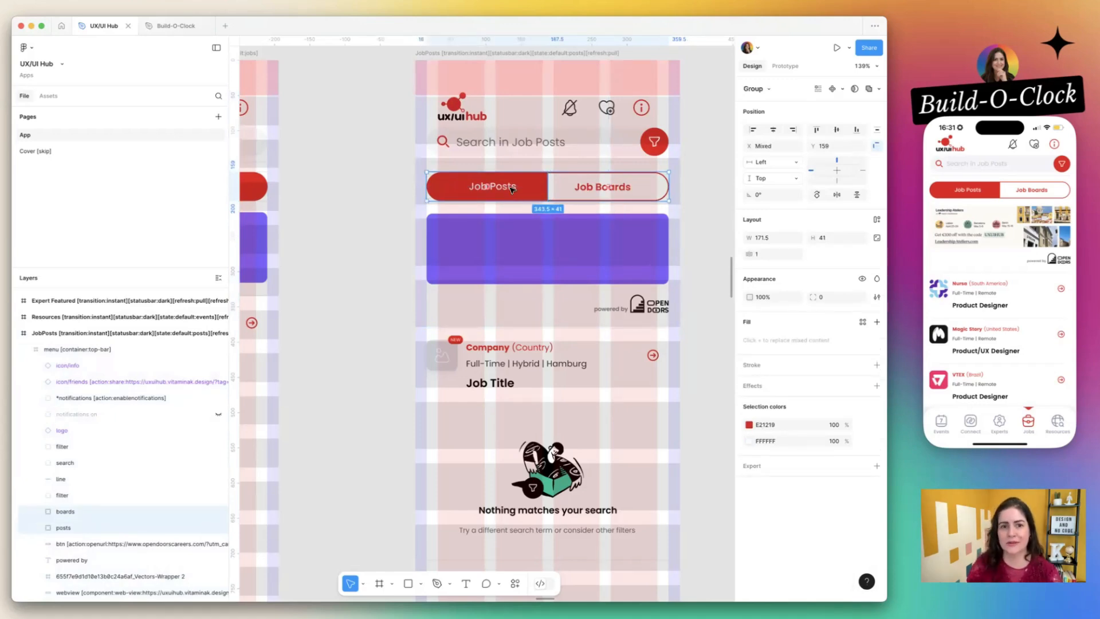
click(511, 189)
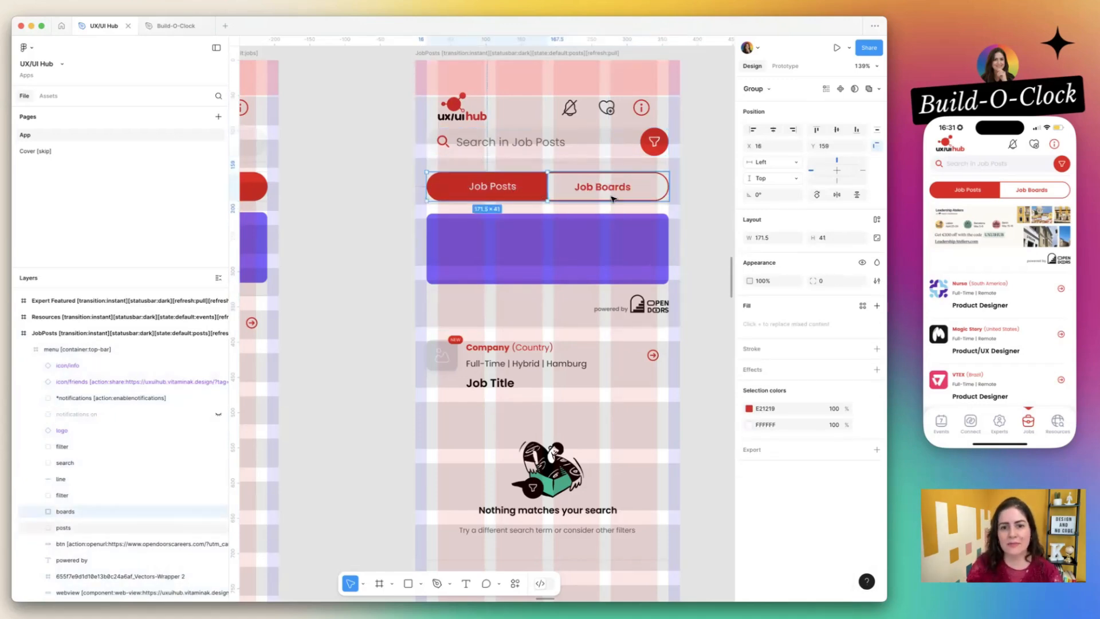
click(567, 274)
shift+click(626, 310)
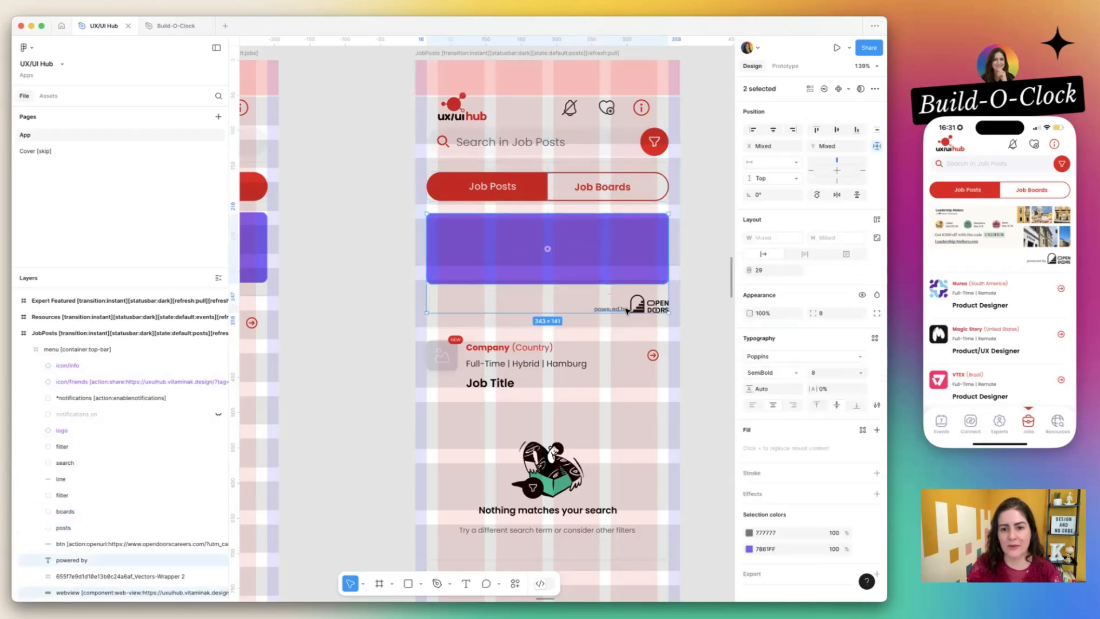
shift+click(626, 310)
click(658, 307)
double_click(599, 249)
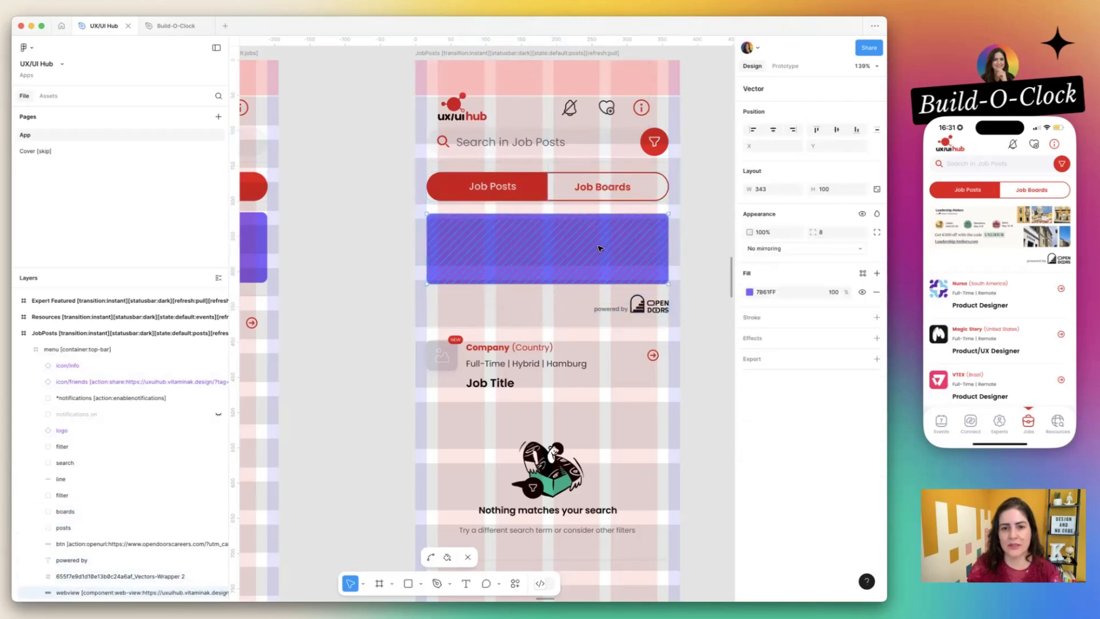
key(Escape)
drag(623, 246, 628, 165)
- Move the search bar, both filter groups and the divider line down below the tabs, to about Y 275 for the search bar
click(549, 150)
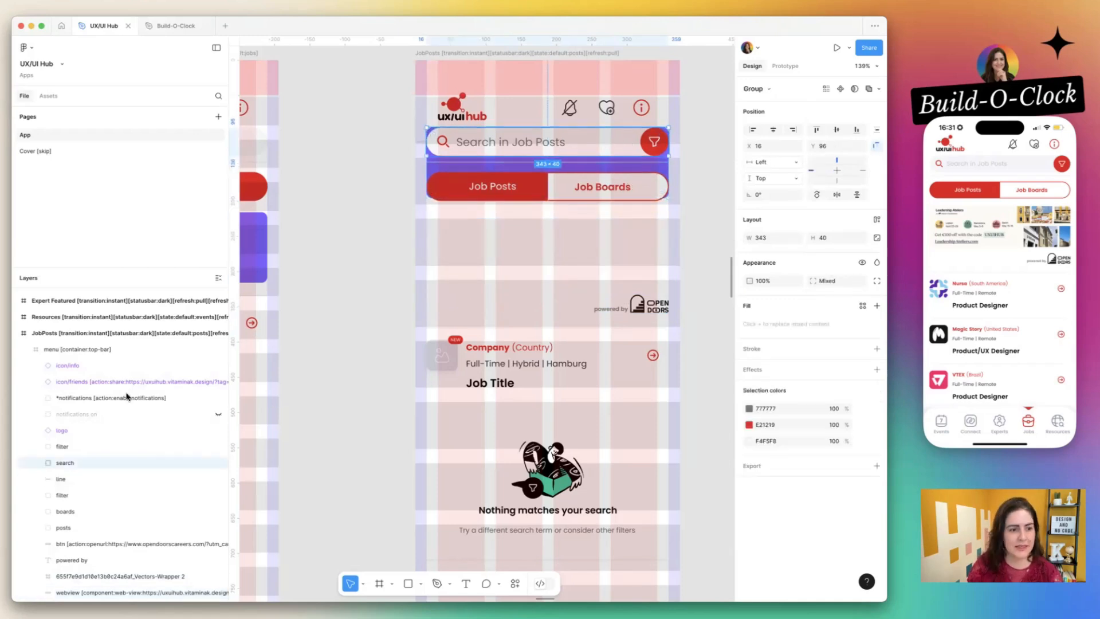
shift+click(32, 448)
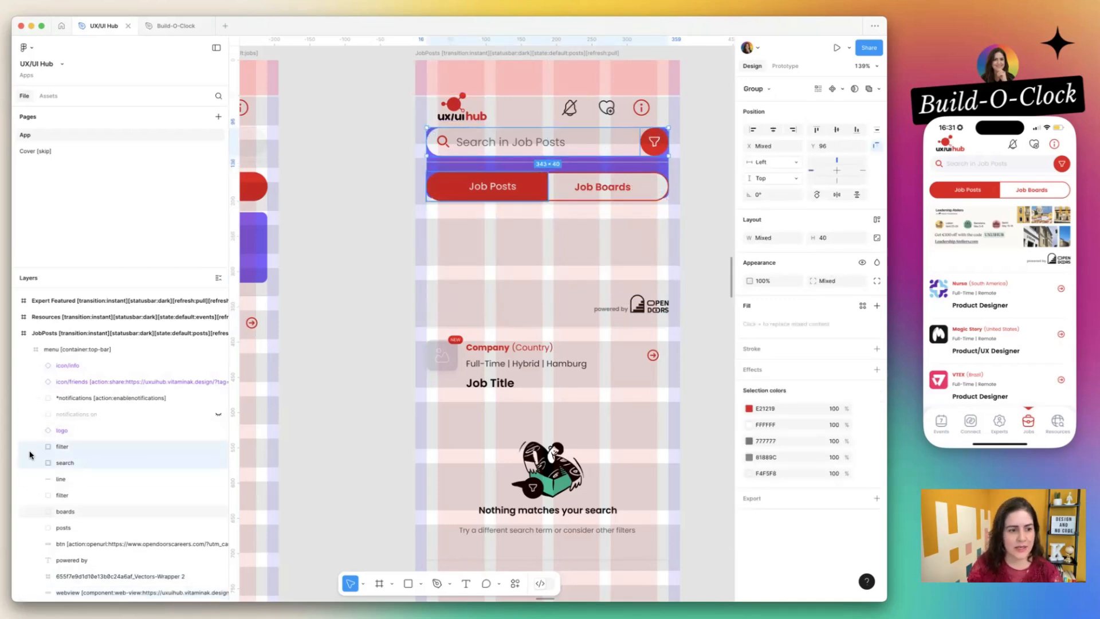
drag(521, 196, 518, 228)
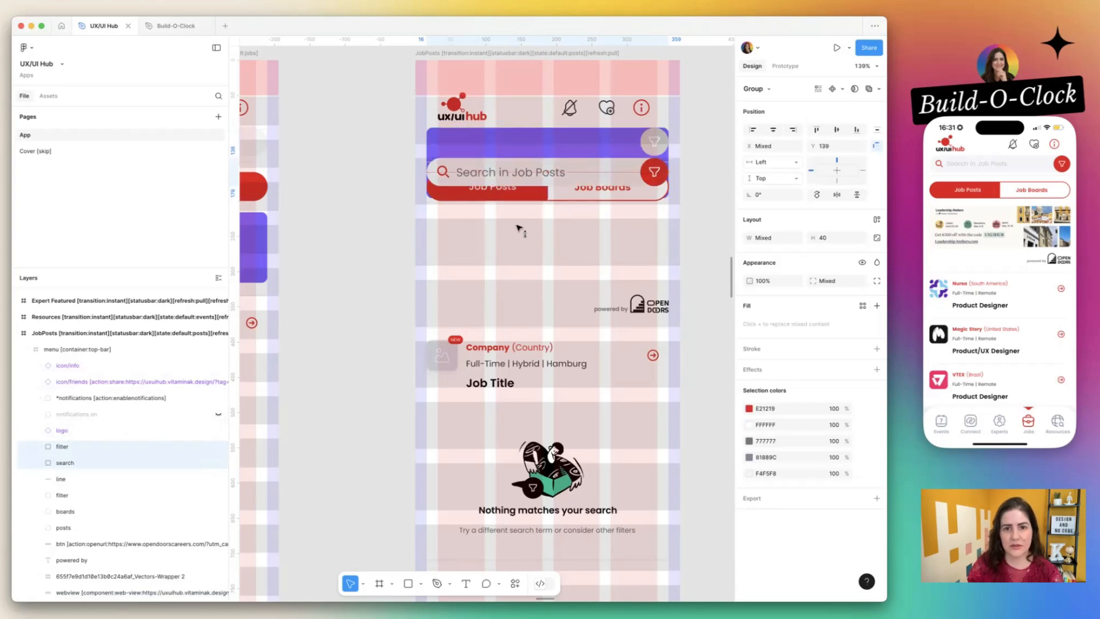
key(ctrl+z)
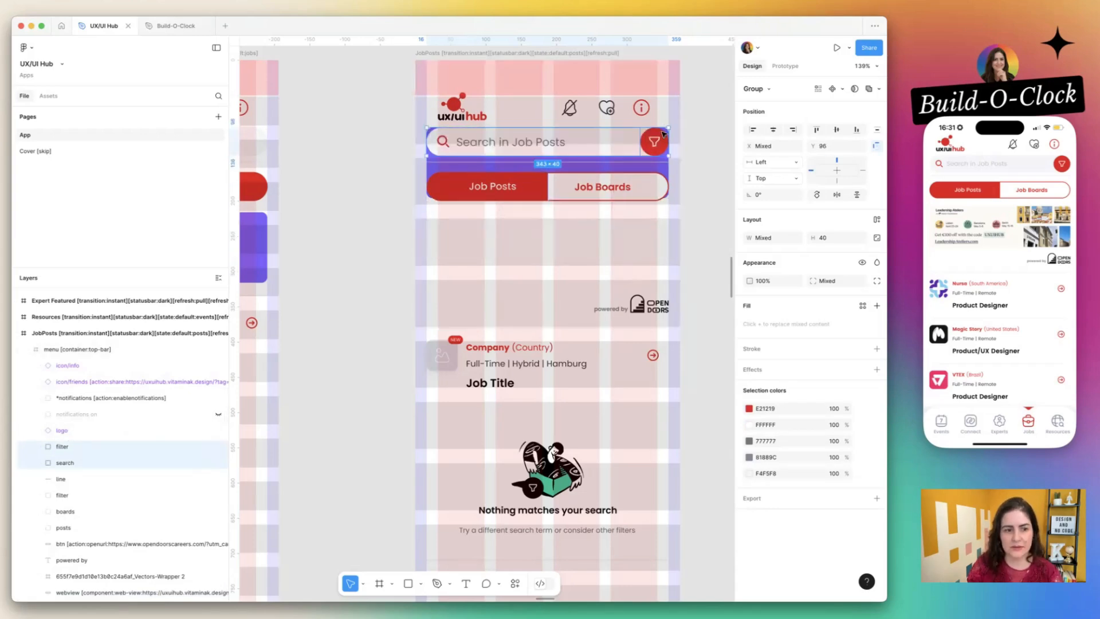
shift+click(71, 496)
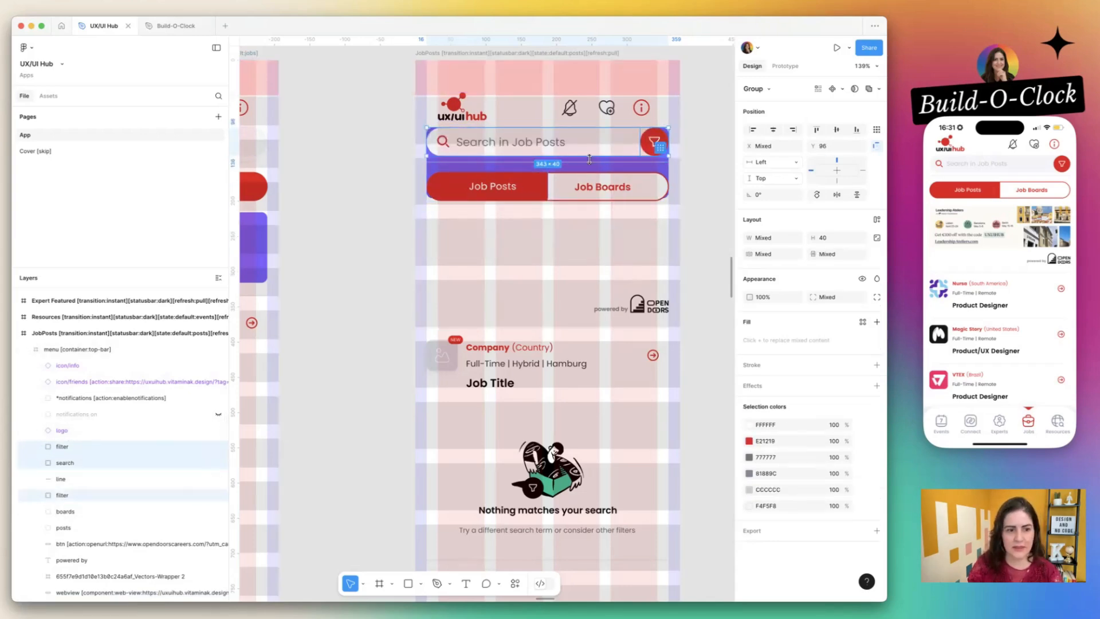
shift+click(83, 478)
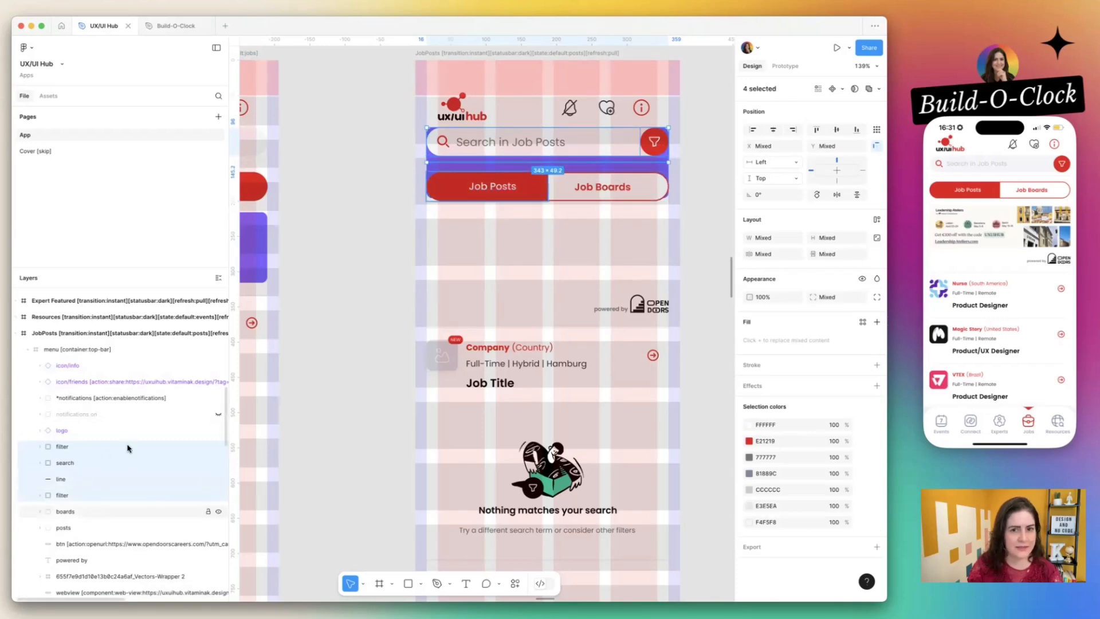
drag(567, 142, 575, 268)
- Move the Job Posts and Job Boards tabs down to sit directly beneath the purple ad webview
click(515, 187)
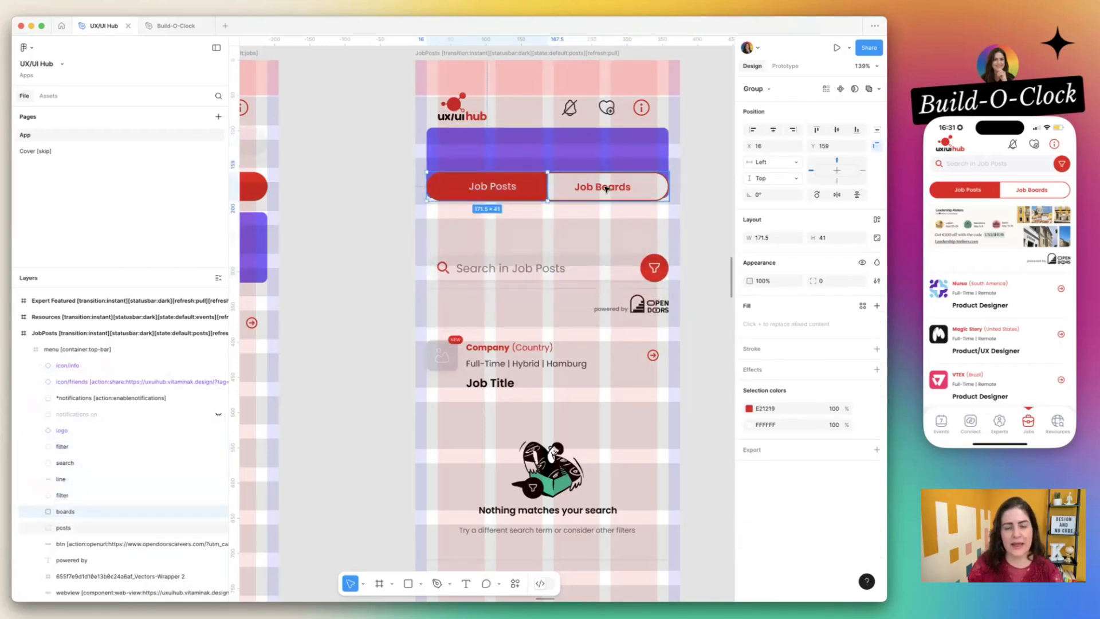
shift+click(609, 189)
drag(608, 189, 585, 224)
shift+click(590, 179)
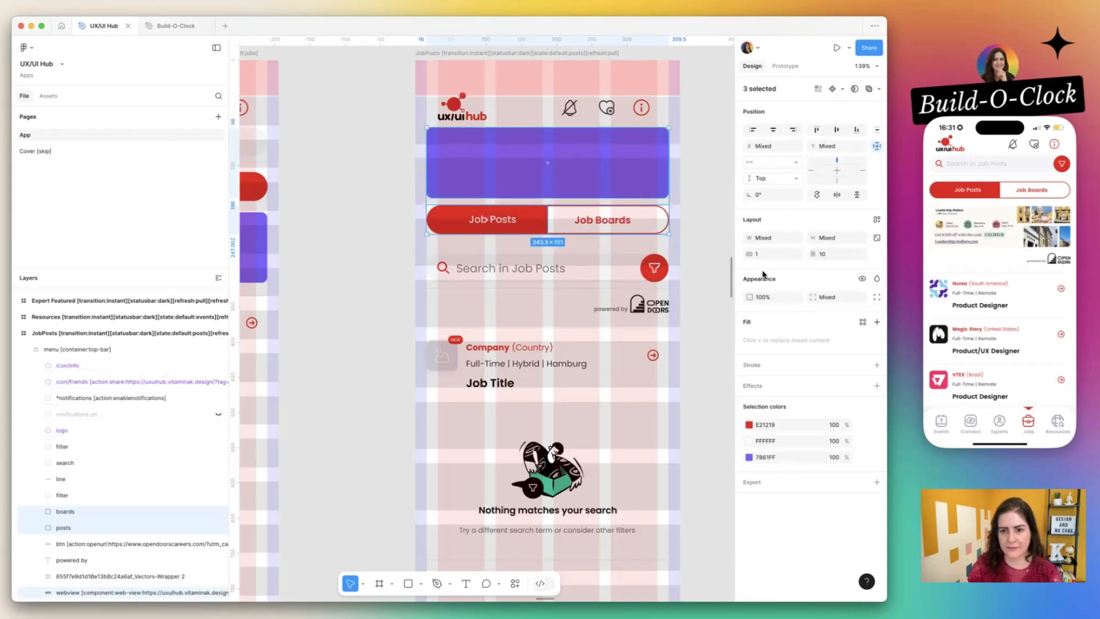
- Set the vertical spacing between the tabs and the search bar to 12
click(533, 268)
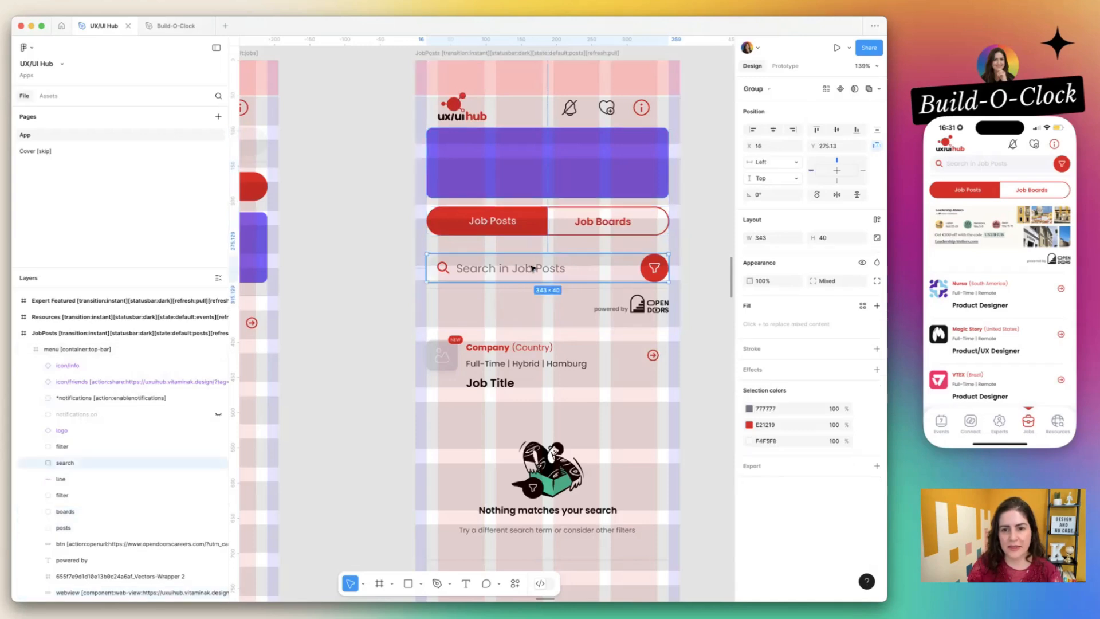
shift+click(574, 229)
click(771, 256)
text(12)
key(Return)
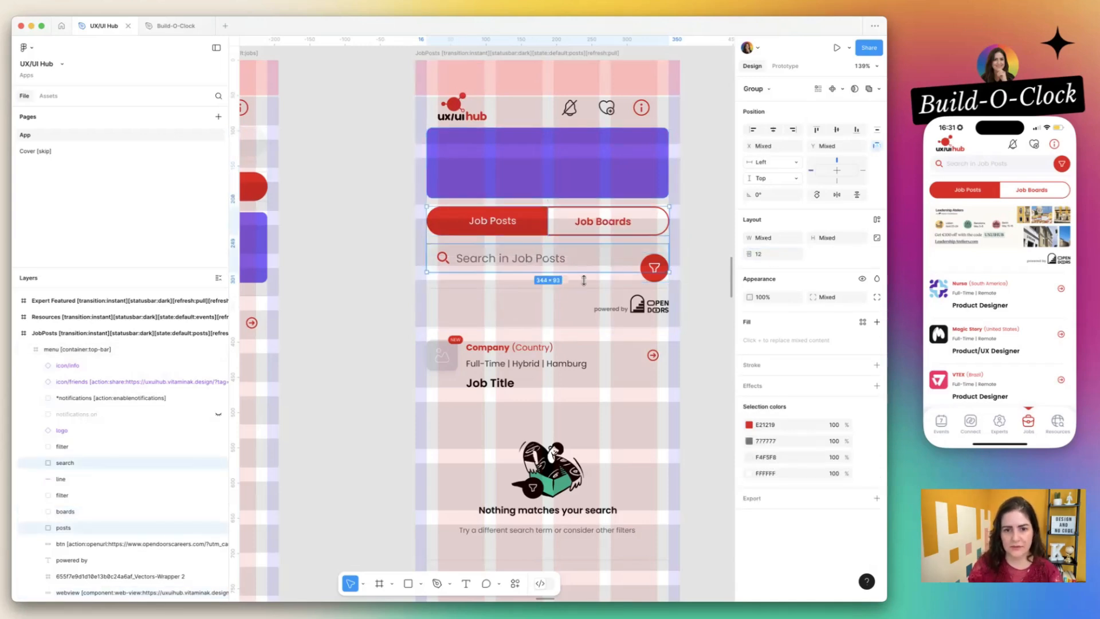
- Move both filter groups up to Y 260.5, level with the search bar
click(654, 268)
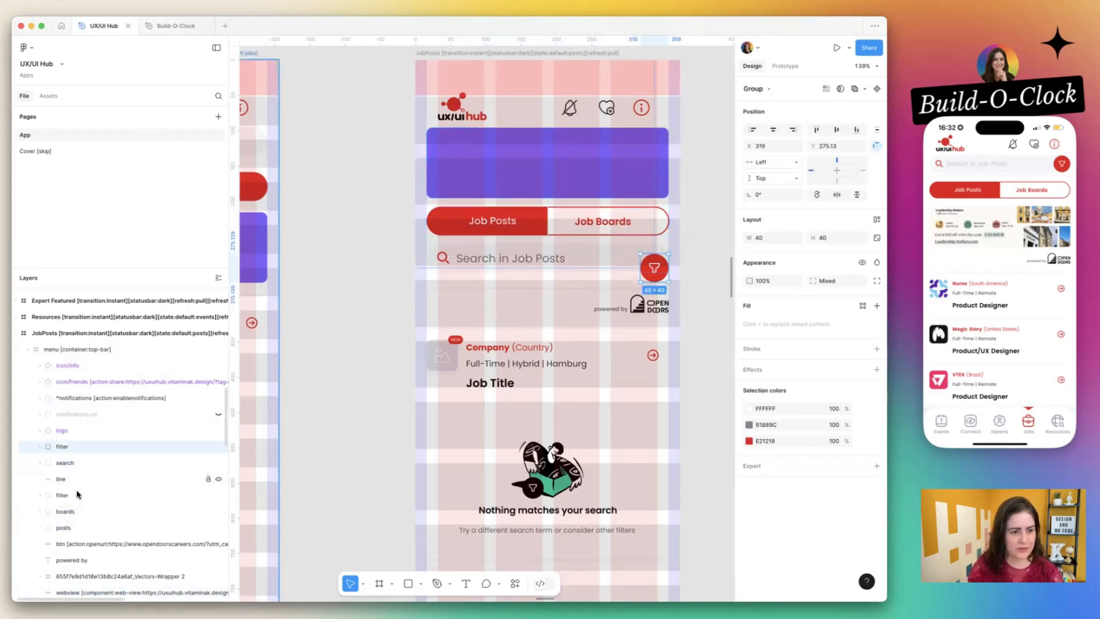
super+click(79, 495)
drag(655, 276, 656, 262)
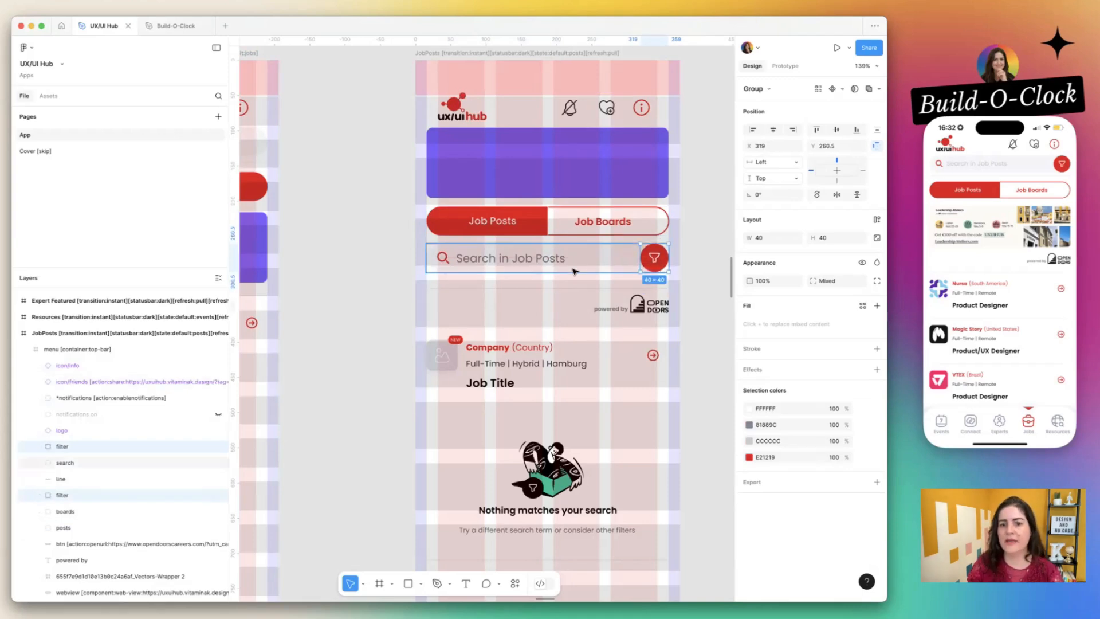
- Move the divider line, Open Doors link button, "powered by" text and logo wrapper together up by about 12 px toward the search bar
click(548, 287)
double_click(548, 288)
super+click(71, 560)
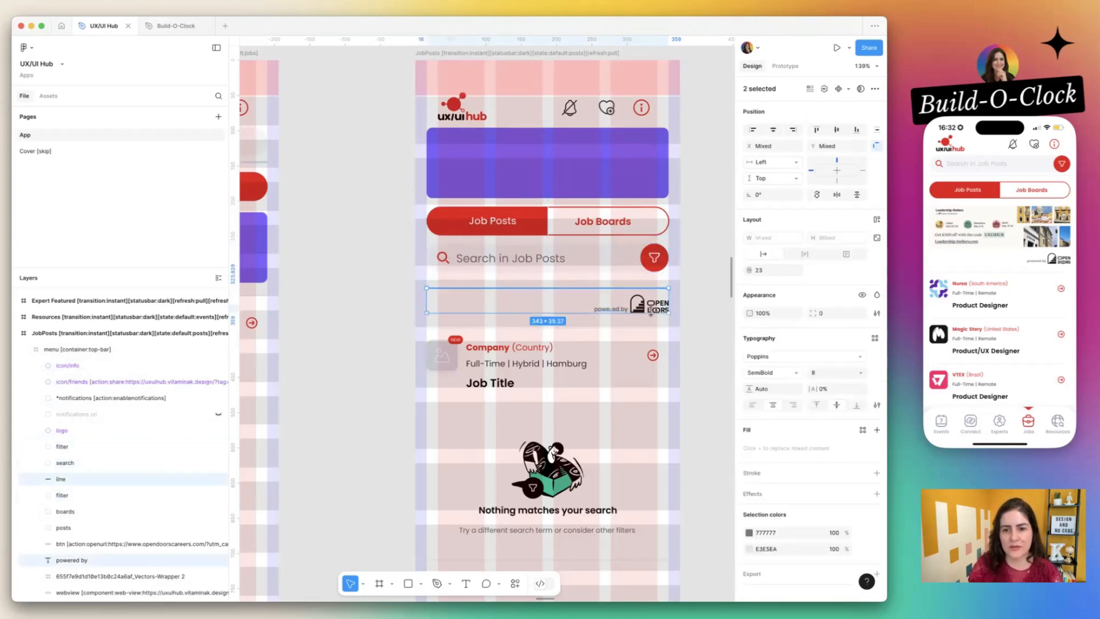
super+click(86, 575)
click(66, 575)
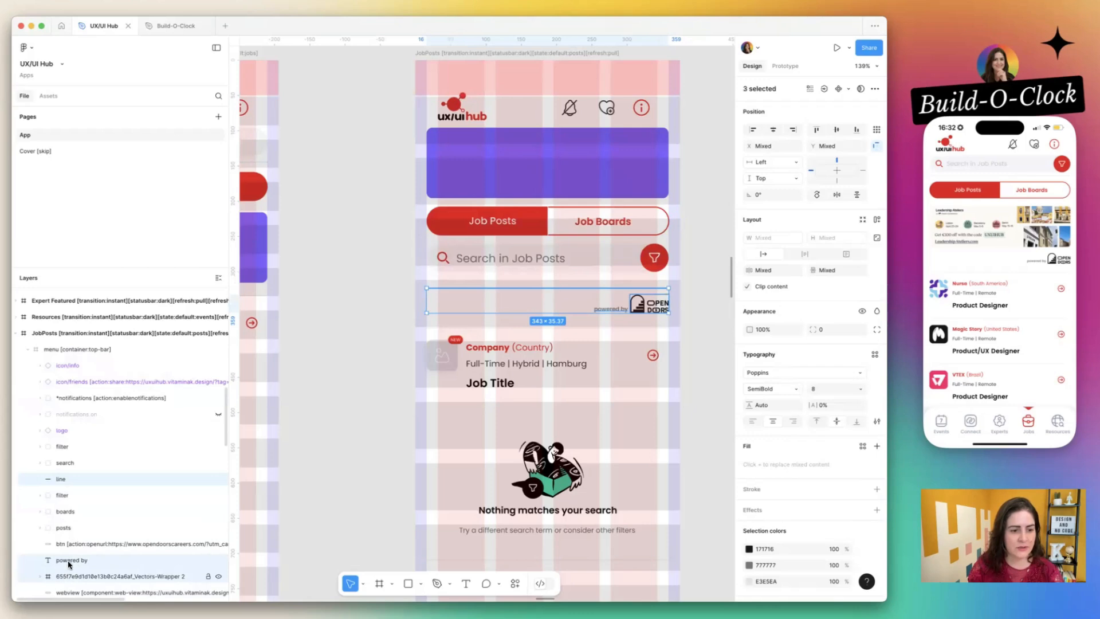
super+click(69, 561)
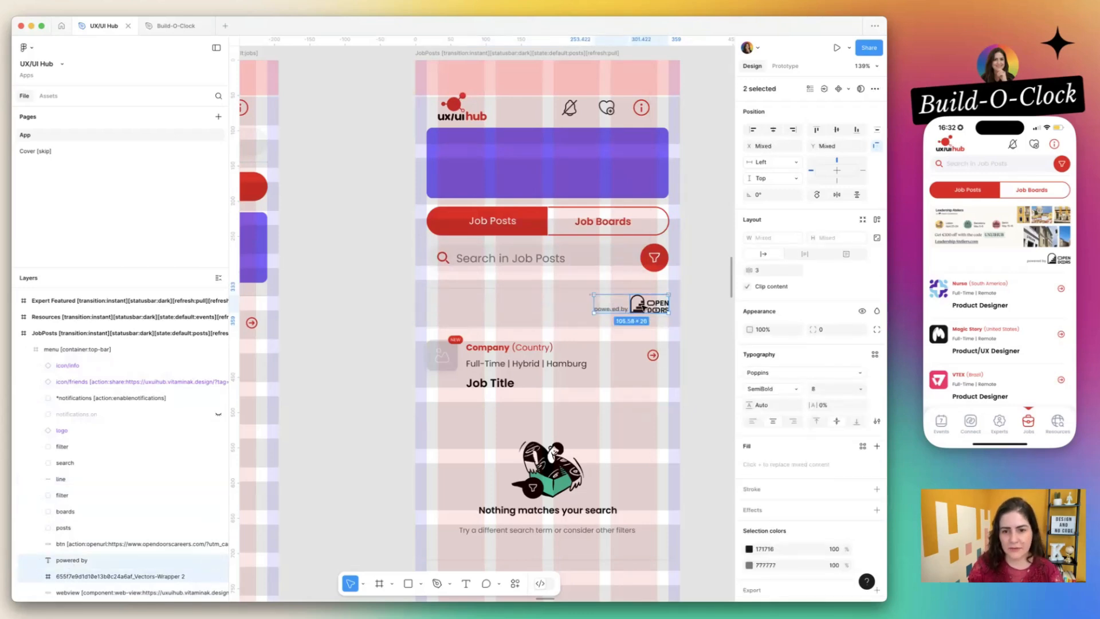
click(610, 308)
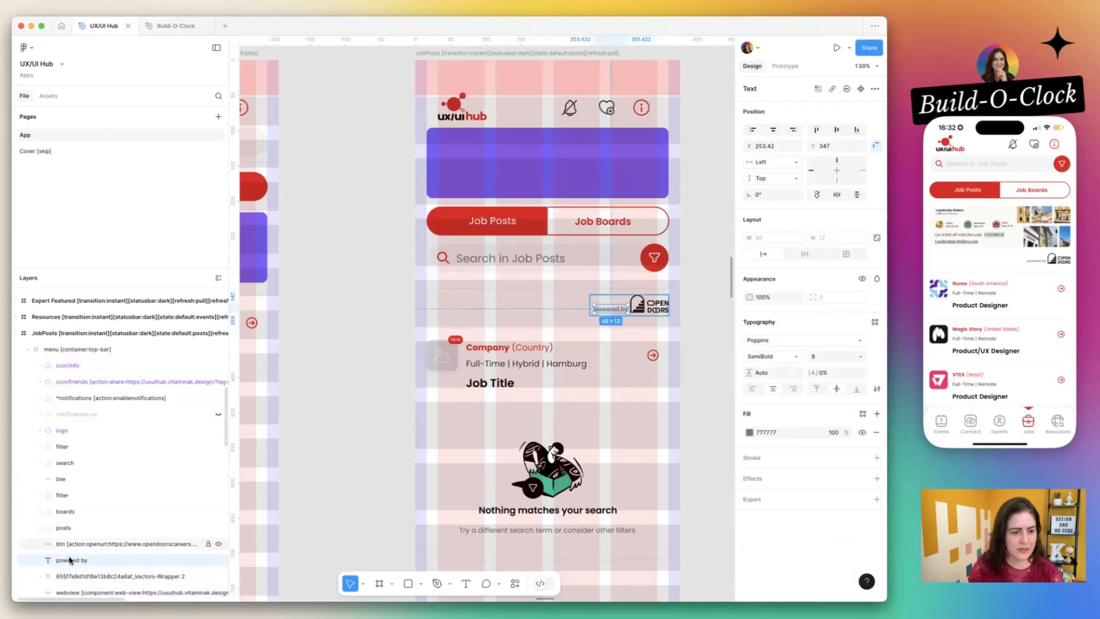
scroll(67, 563, down, 3)
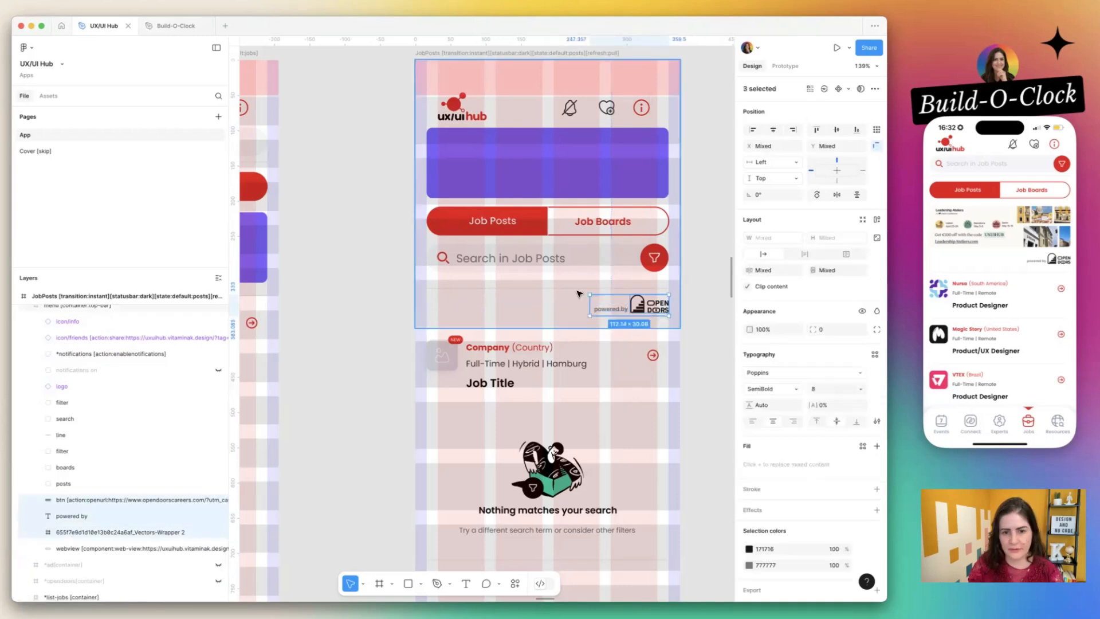
shift+click(576, 288)
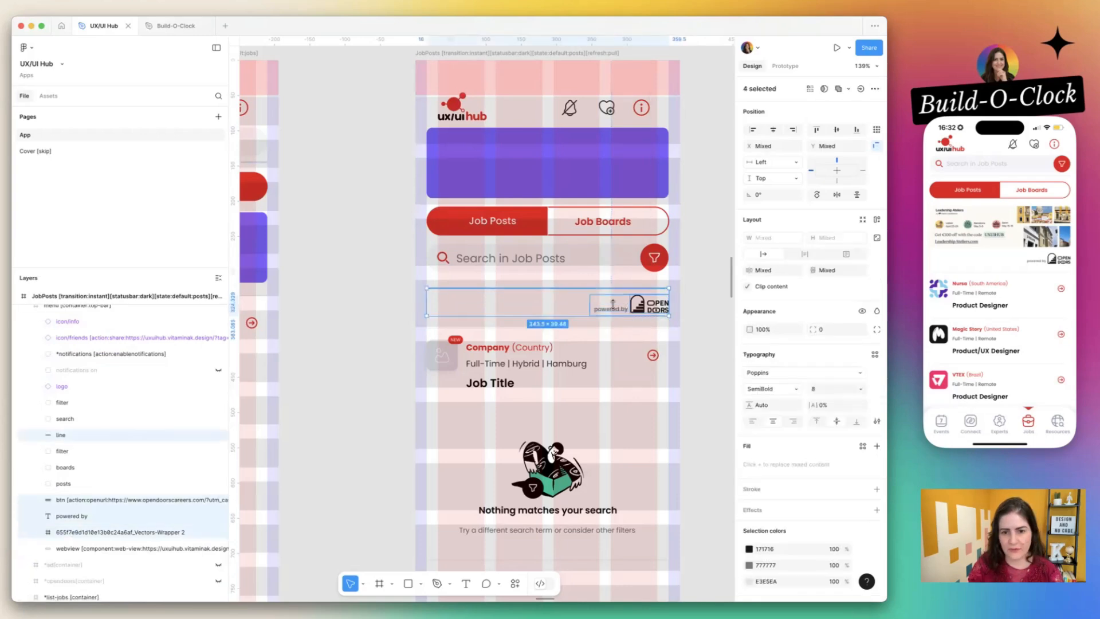
drag(613, 303, 612, 296)
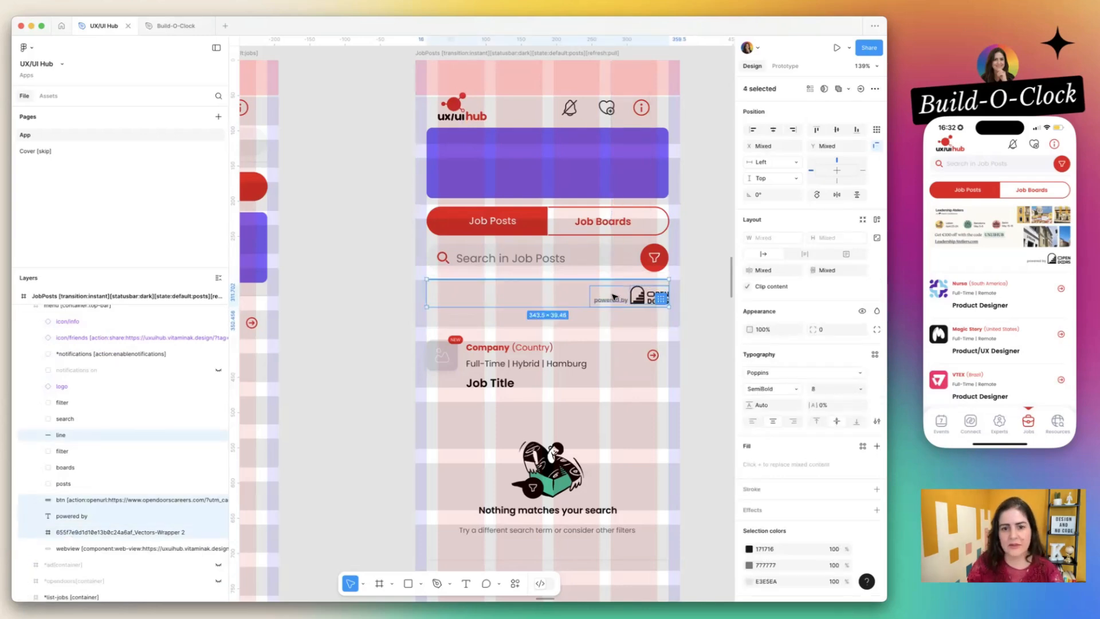
click(612, 296)
click(508, 299)
- Hide all the row and column layout grids of the JobPosts frame
scroll(508, 299, down, 2)
click(538, 102)
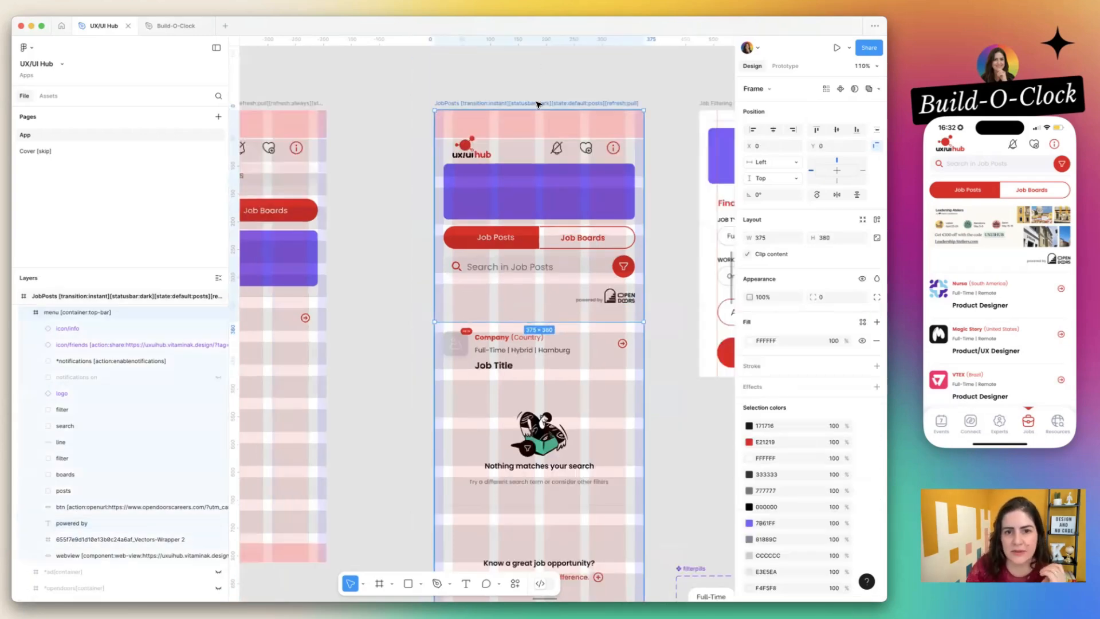
scroll(849, 510, down, 5)
click(862, 486)
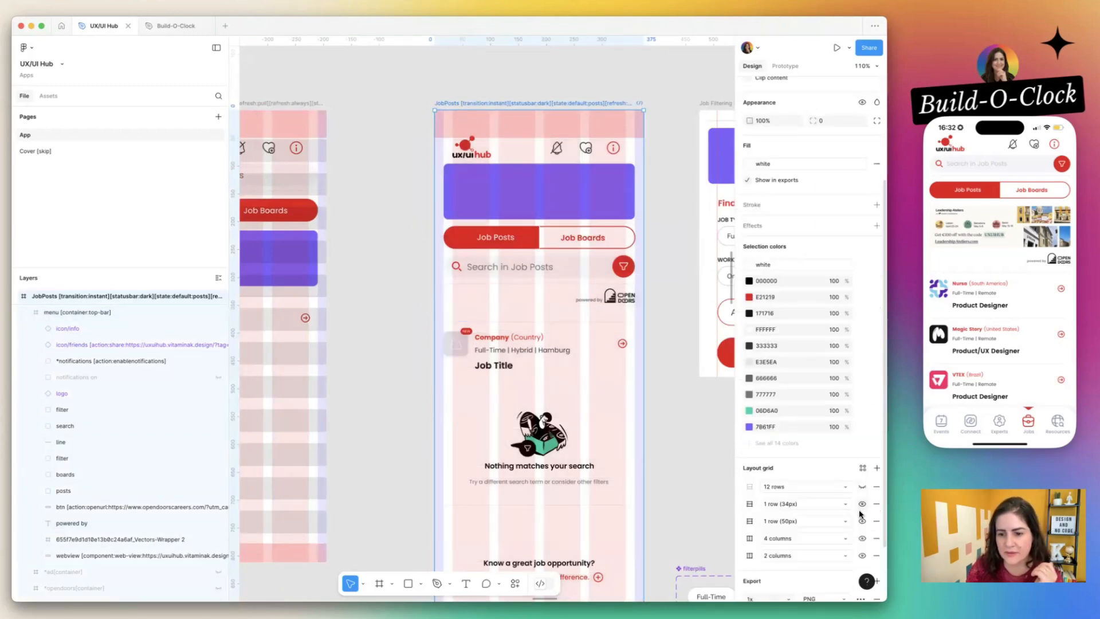
click(862, 520)
click(861, 538)
click(861, 555)
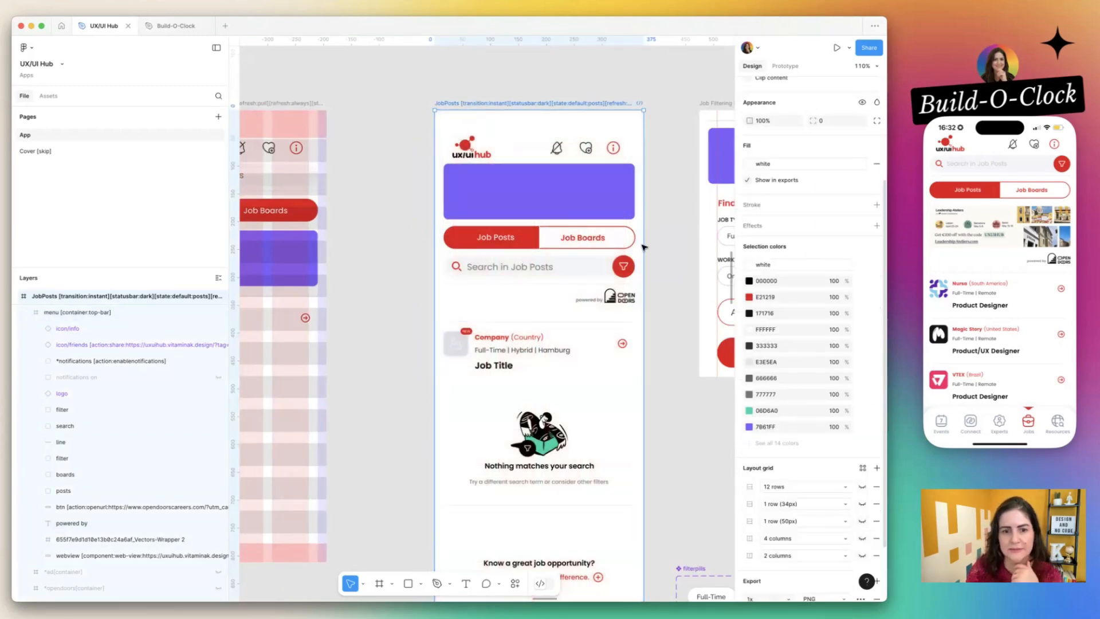
- Examine the JobBoard frame's top bar, and the search text and filter button in the JobPosts top bar
click(457, 295)
scroll(457, 295, up, 2)
scroll(457, 295, down, 1)
scroll(456, 295, right, 2)
scroll(346, 363, left, 3)
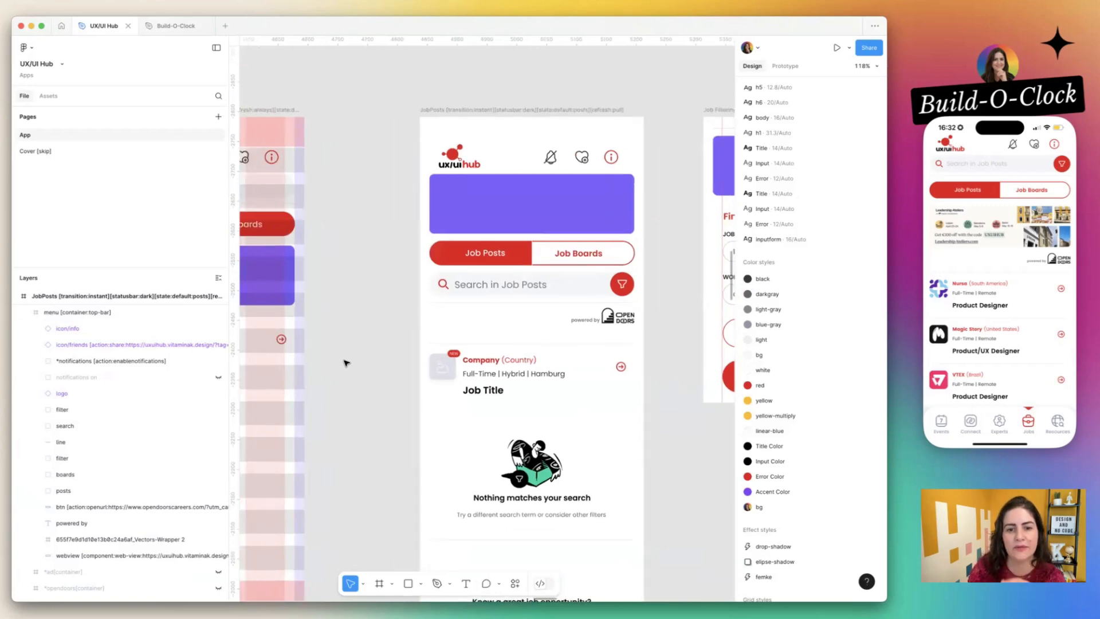
scroll(346, 363, down, 1)
scroll(346, 363, left, 3)
click(400, 225)
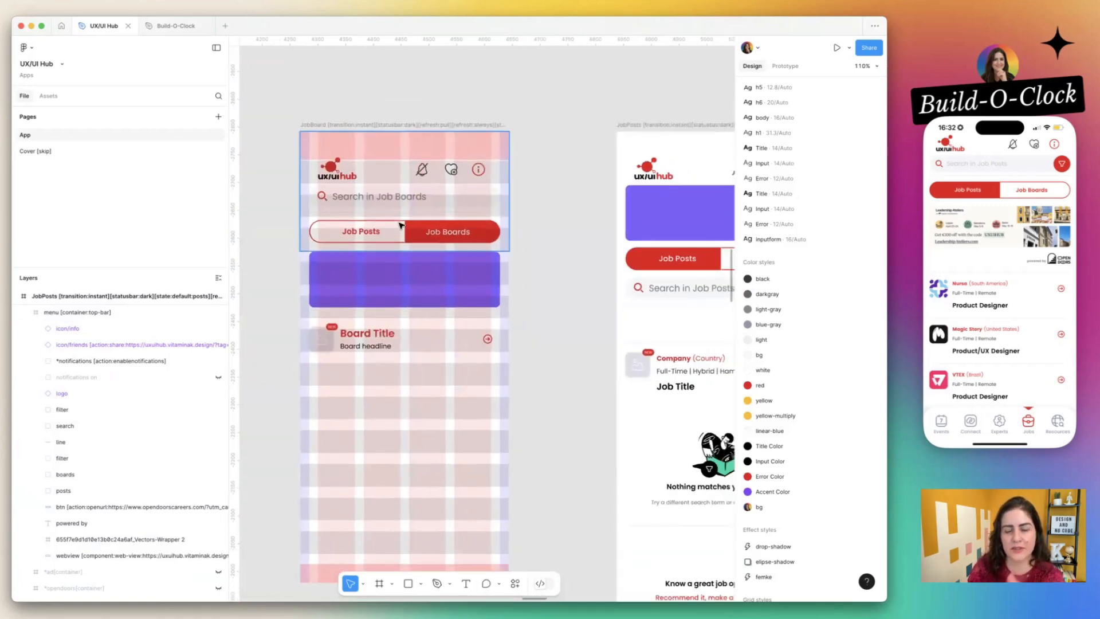
scroll(401, 225, right, 2)
scroll(400, 226, right, 3)
scroll(508, 238, up, 2)
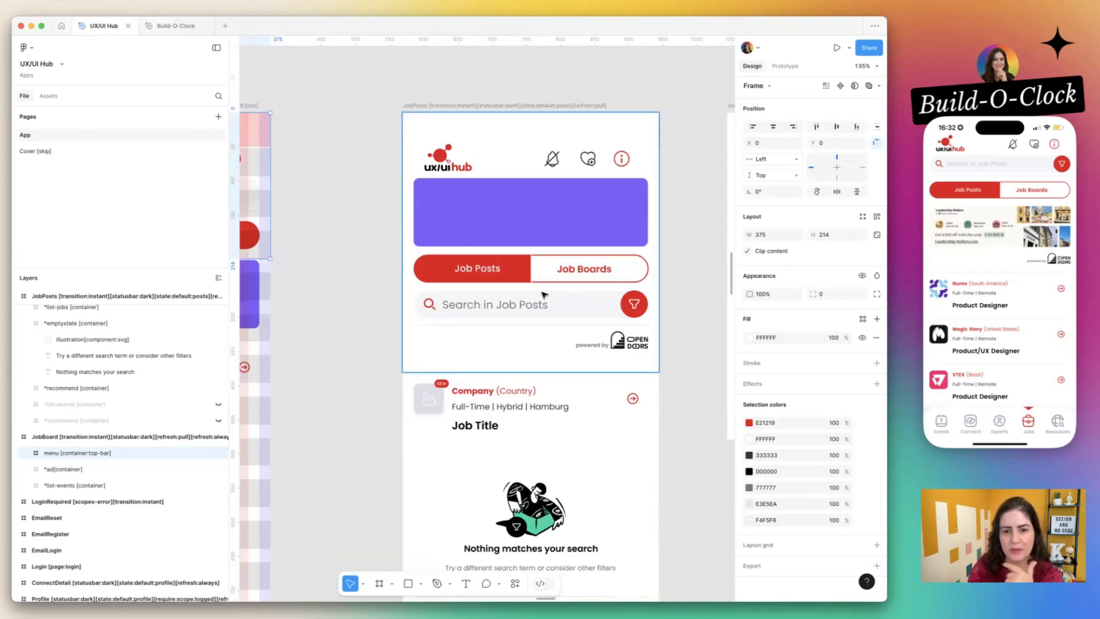
click(495, 305)
click(496, 305)
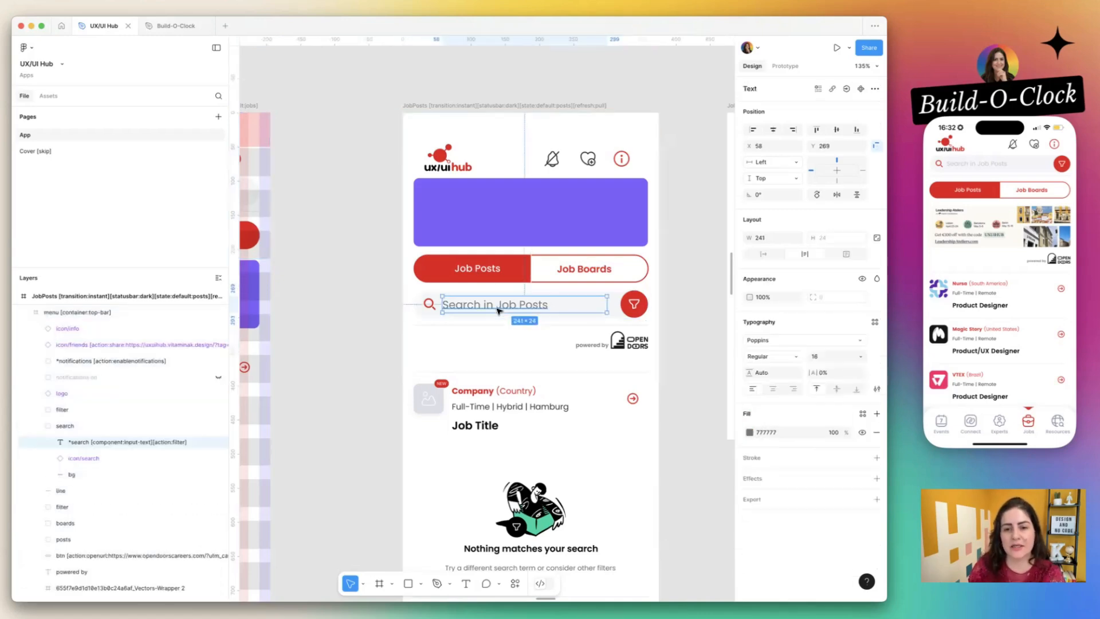
click(643, 312)
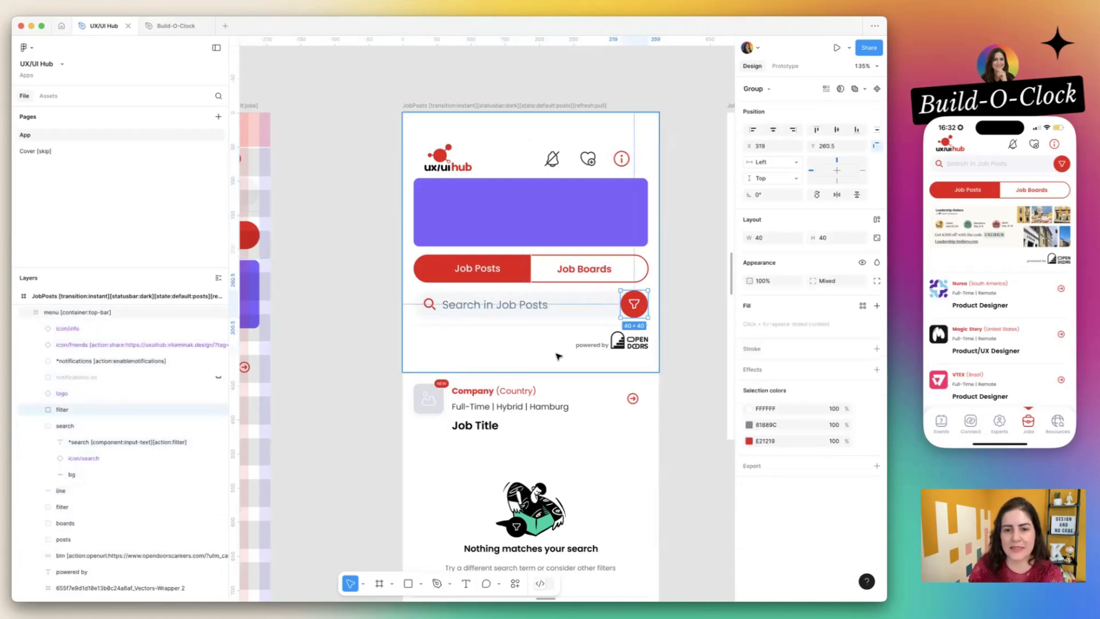
- Move the "powered by" text and Open Doors logo horizontally to the middle of the JobPosts top bar
click(586, 339)
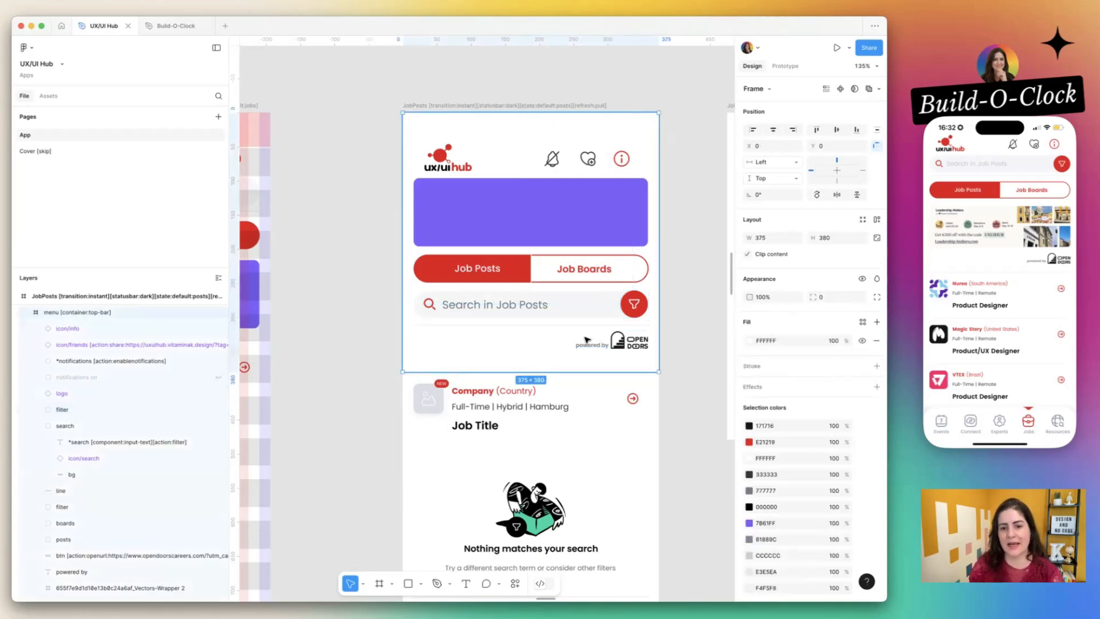
click(592, 344)
shift+click(633, 343)
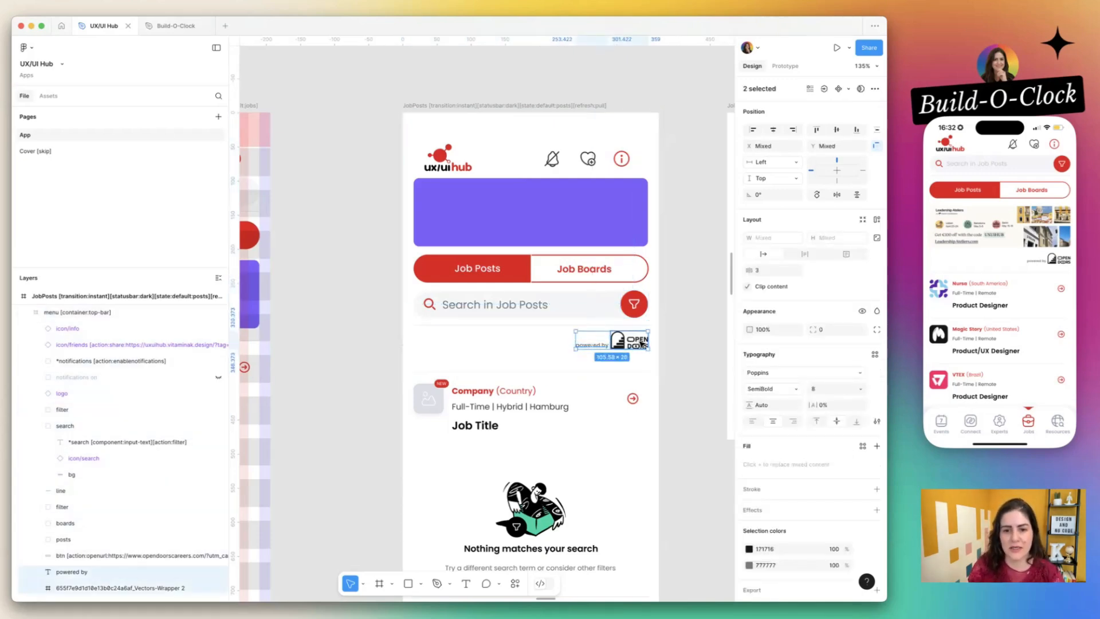
drag(641, 343, 558, 345)
click(597, 361)
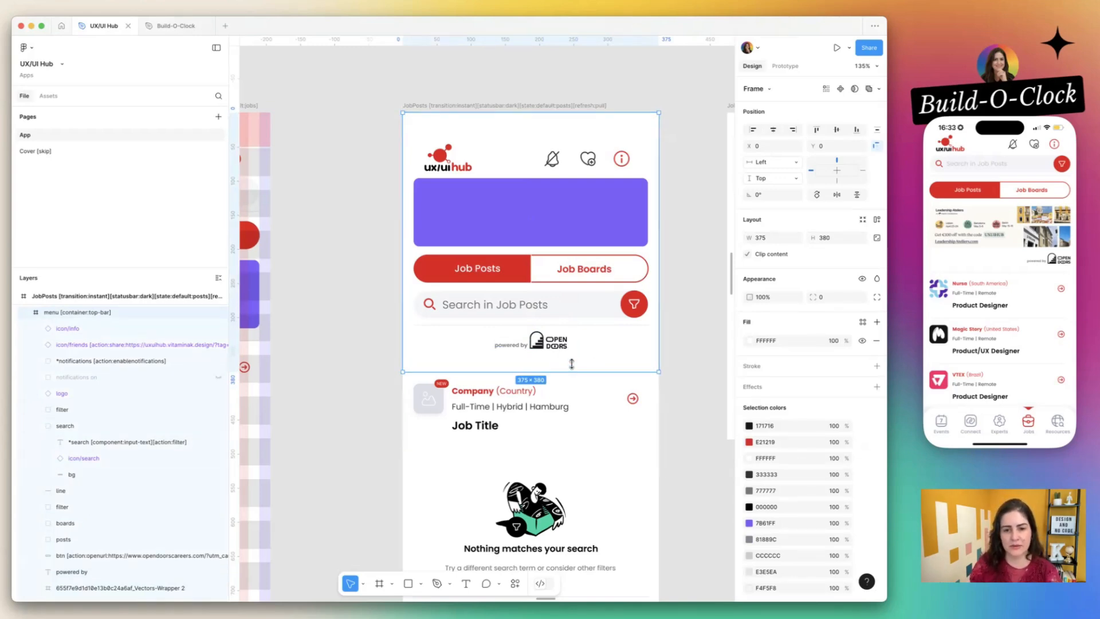
- Shorten the JobPosts menu top-bar container slightly from its bottom edge, to a height of about 378
drag(571, 363, 571, 358)
click(584, 393)
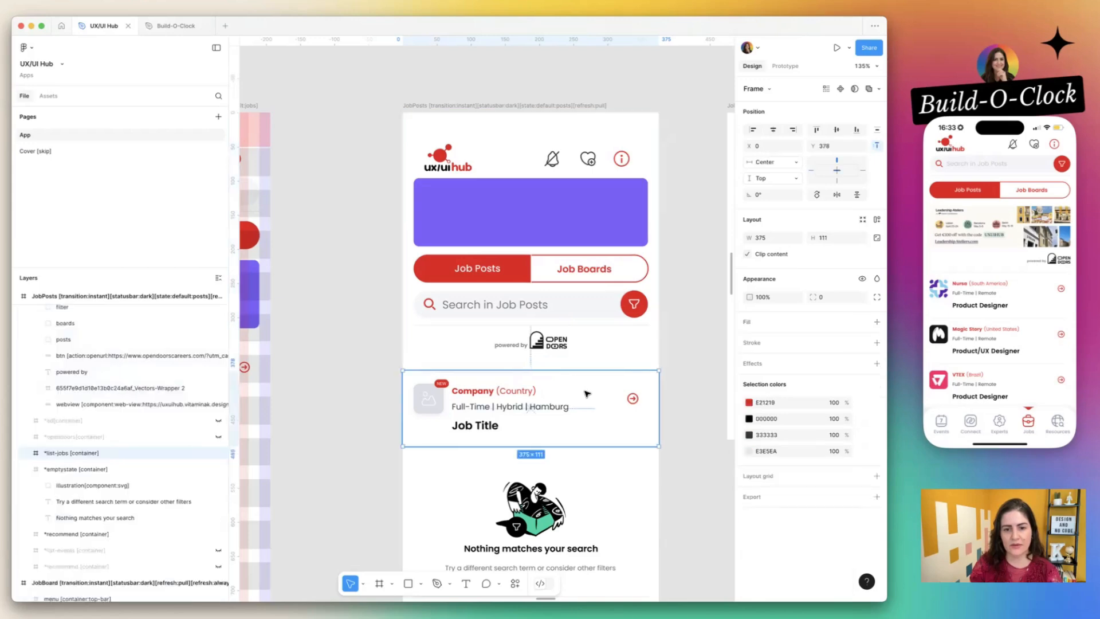
click(579, 353)
click(582, 378)
scroll(583, 373, down, 3)
click(661, 363)
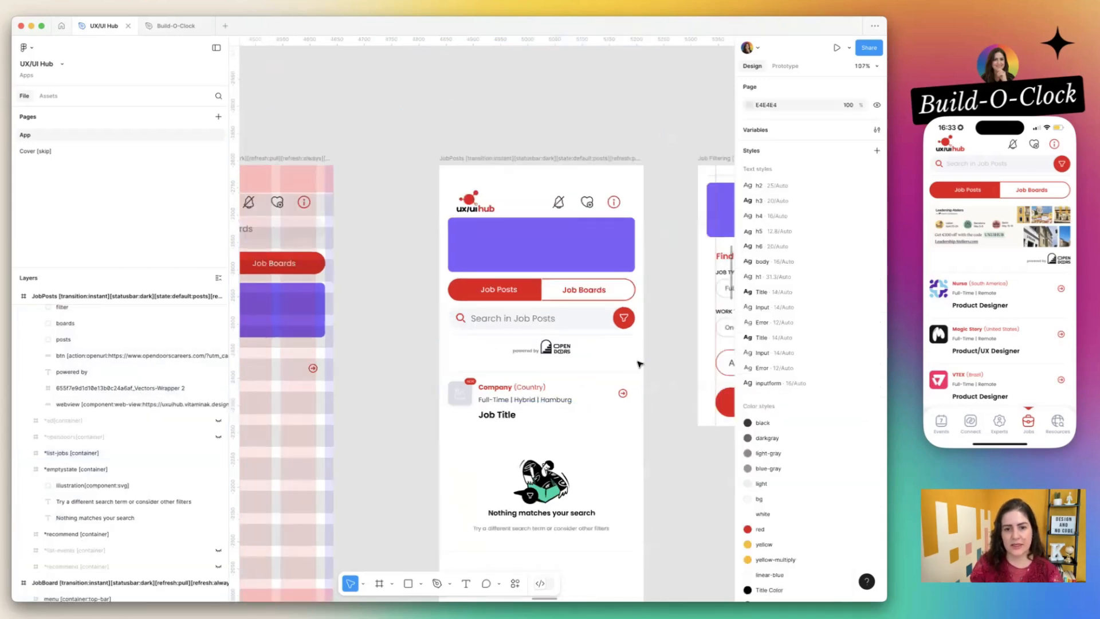
- Examine the arrangement of the menu, job list, empty state and recommend containers in the JobPosts frame
scroll(634, 363, down, 2)
scroll(630, 360, down, 3)
drag(648, 231, 535, 515)
click(625, 533)
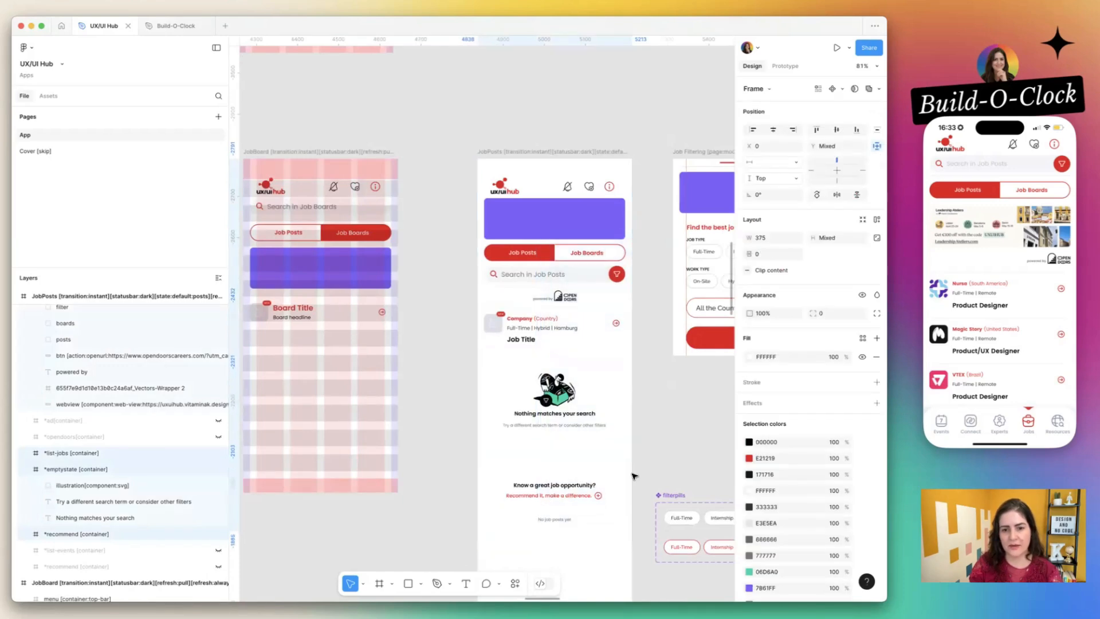
click(654, 419)
scroll(580, 319, up, 4)
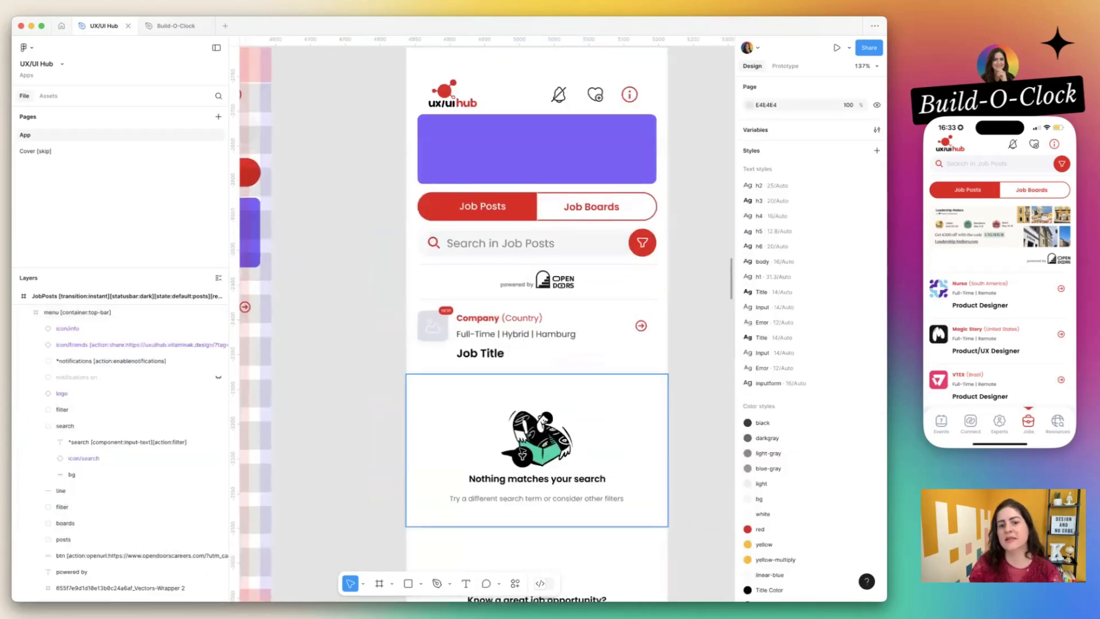
scroll(517, 267, up, 3)
scroll(517, 269, down, 3)
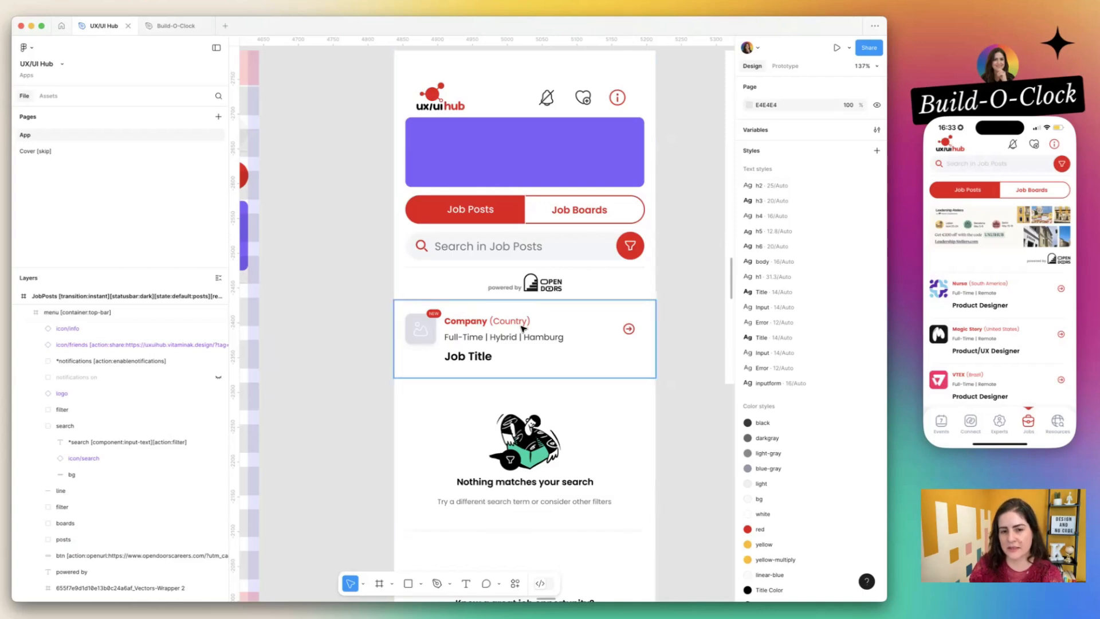
- Delete the "powered by" text, the Open Doors logo and their link button from the JobPosts top-bar menu container
scroll(523, 327, down, 2)
scroll(523, 328, down, 2)
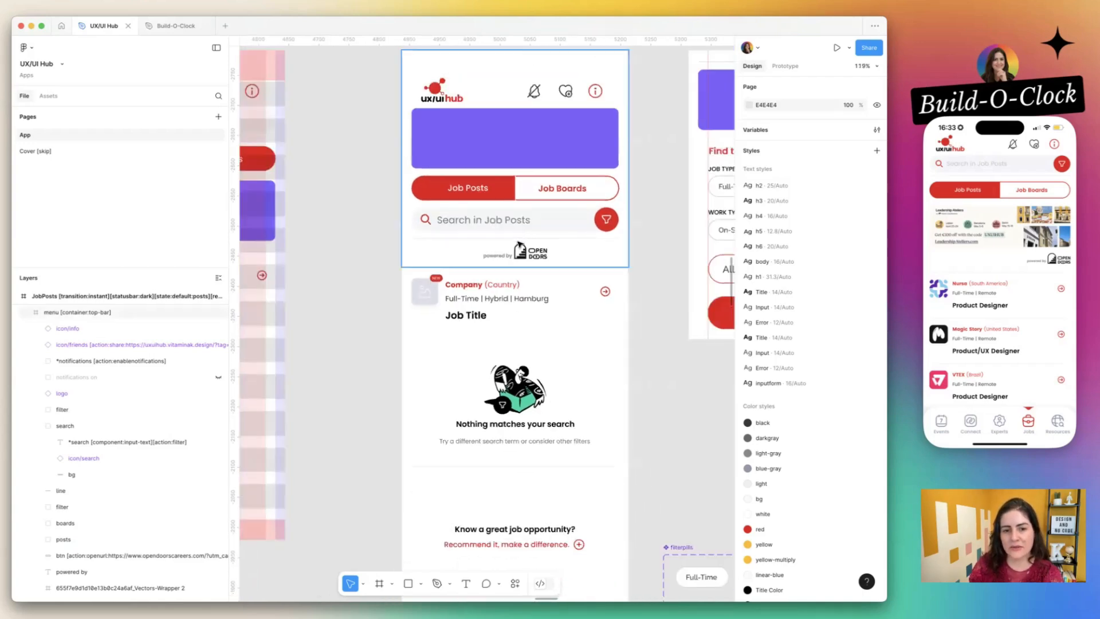
click(514, 251)
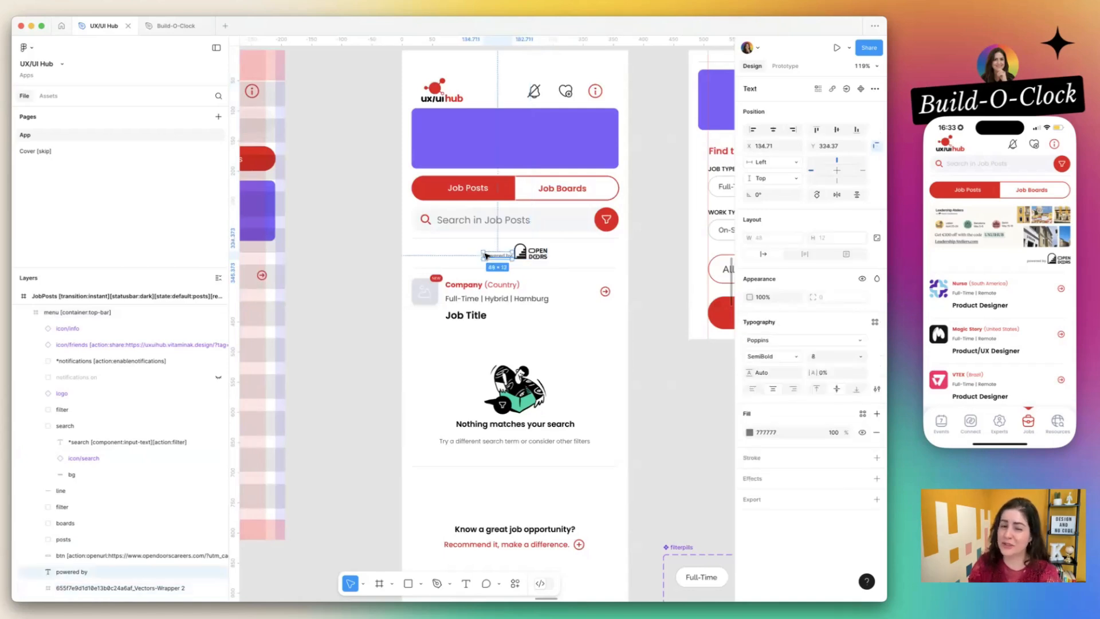
click(493, 258)
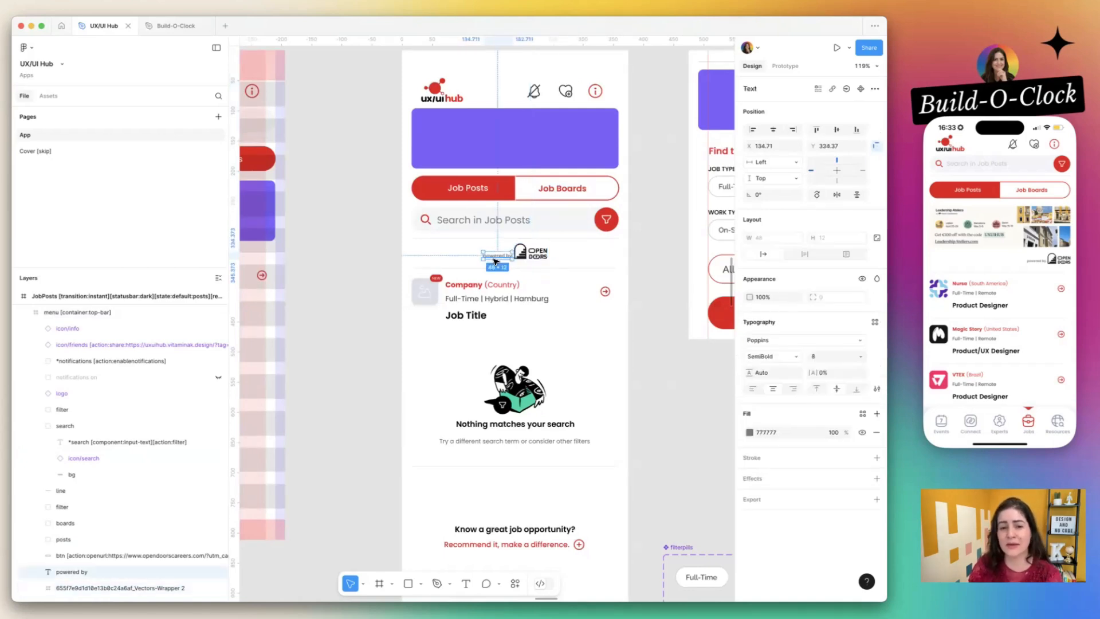
click(70, 558)
shift+click(74, 584)
key(Delete)
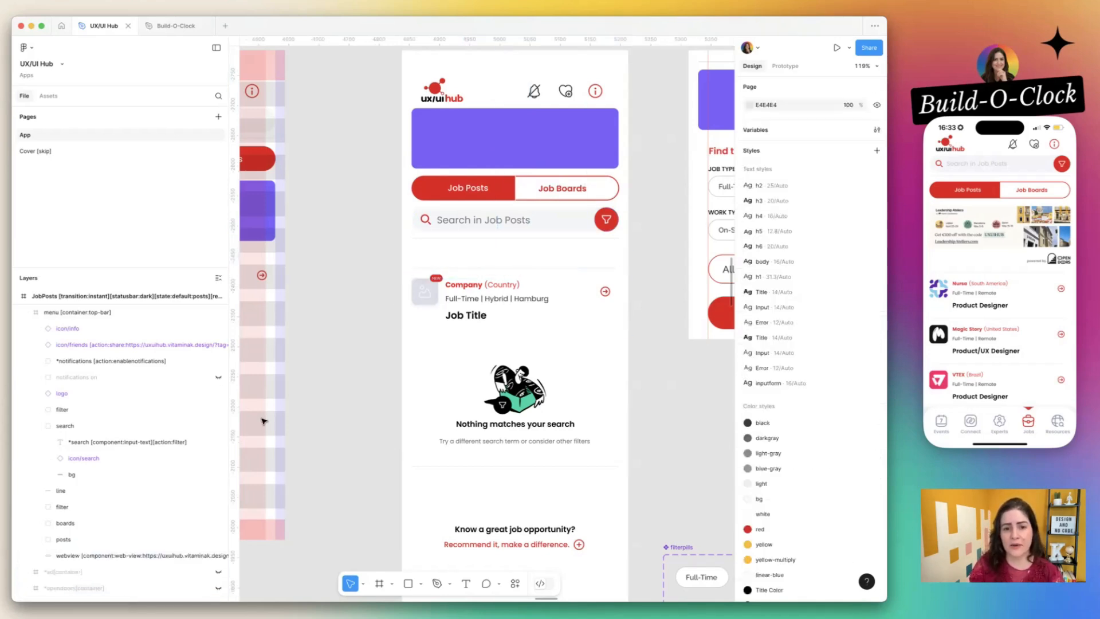
- Shorten the JobPosts top-bar menu container to a height of 311 and delete its divider line
click(534, 240)
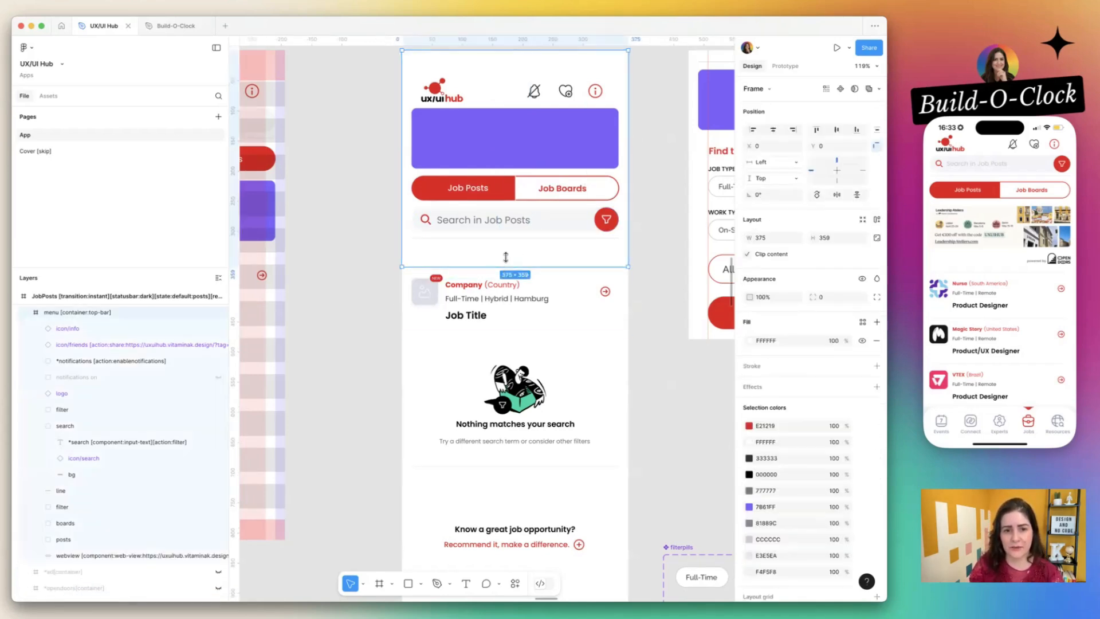
drag(502, 244, 501, 238)
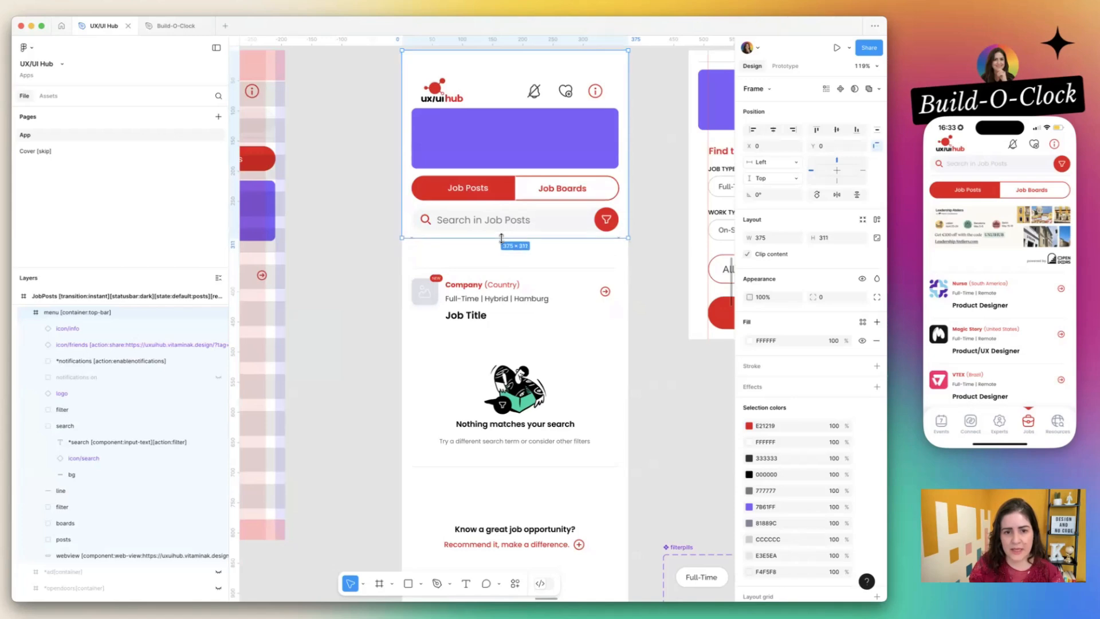
click(57, 491)
key(Delete)
- Move the list-jobs container up against the bottom of the top bar, at Y 311
click(513, 270)
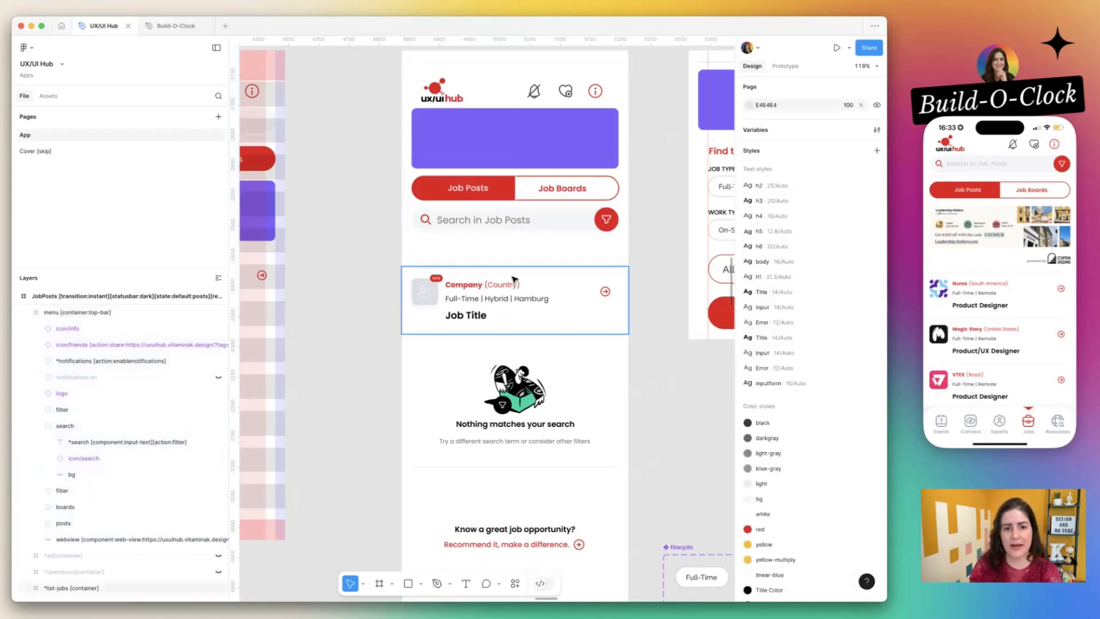
shift+click(511, 150)
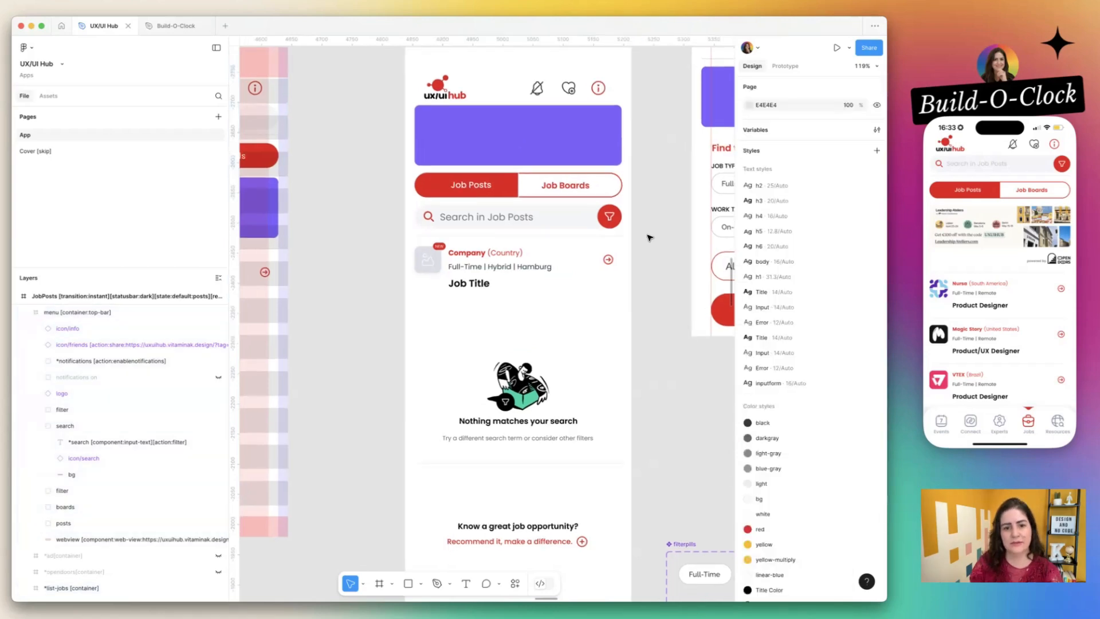
scroll(648, 235, left, 1)
- Show the hidden opendoors container and place it directly below the list-jobs container, at Y 423
click(555, 267)
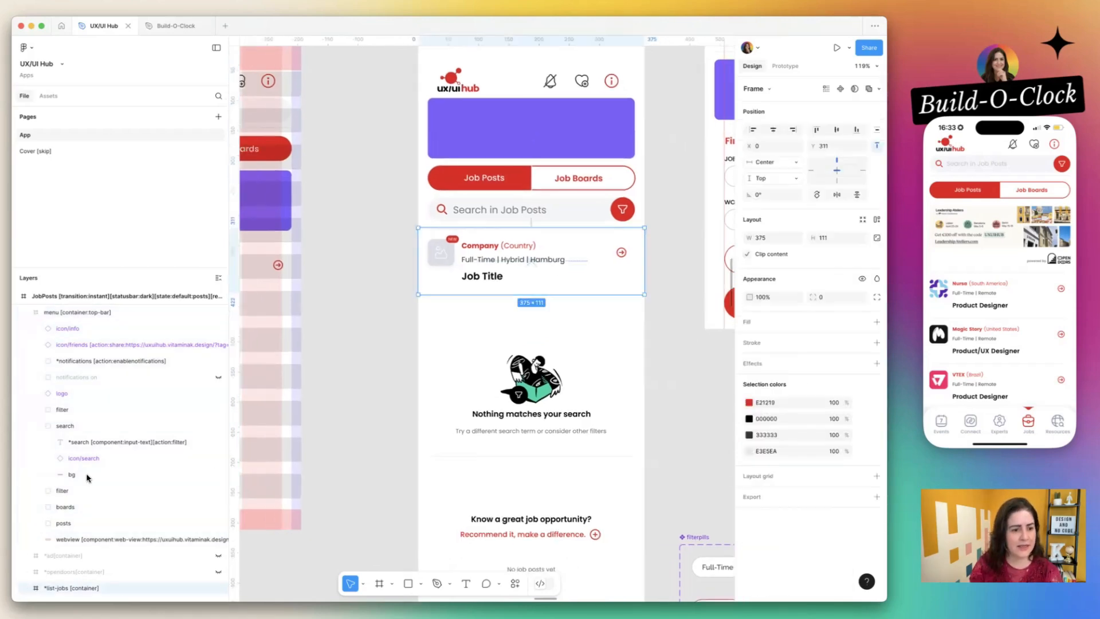
scroll(93, 531, down, 1)
scroll(92, 530, down, 1)
click(218, 541)
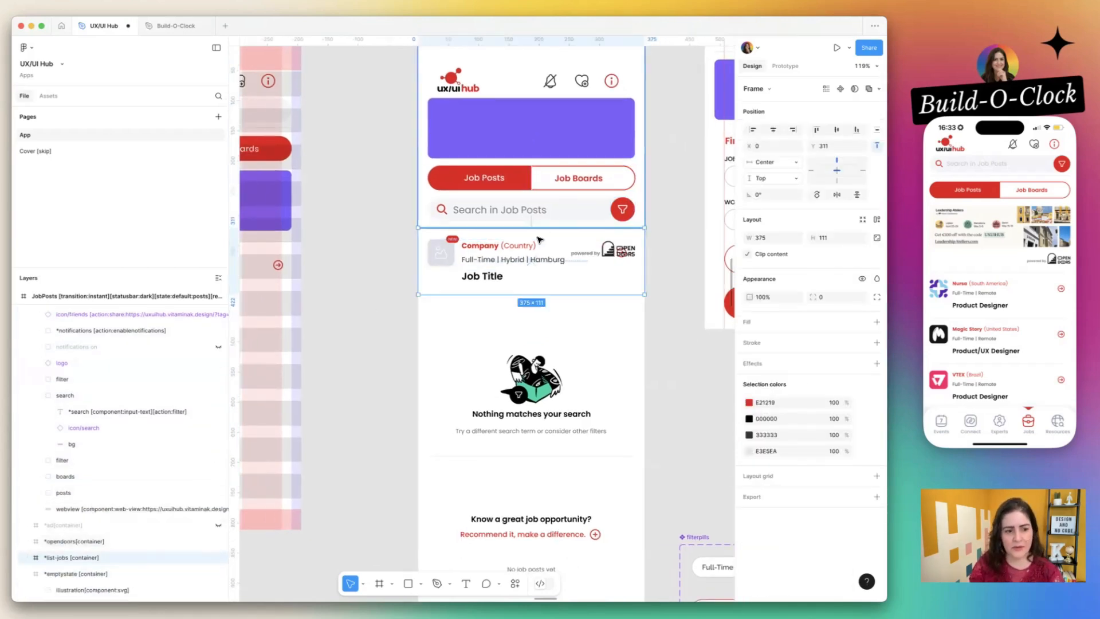
drag(74, 541, 57, 568)
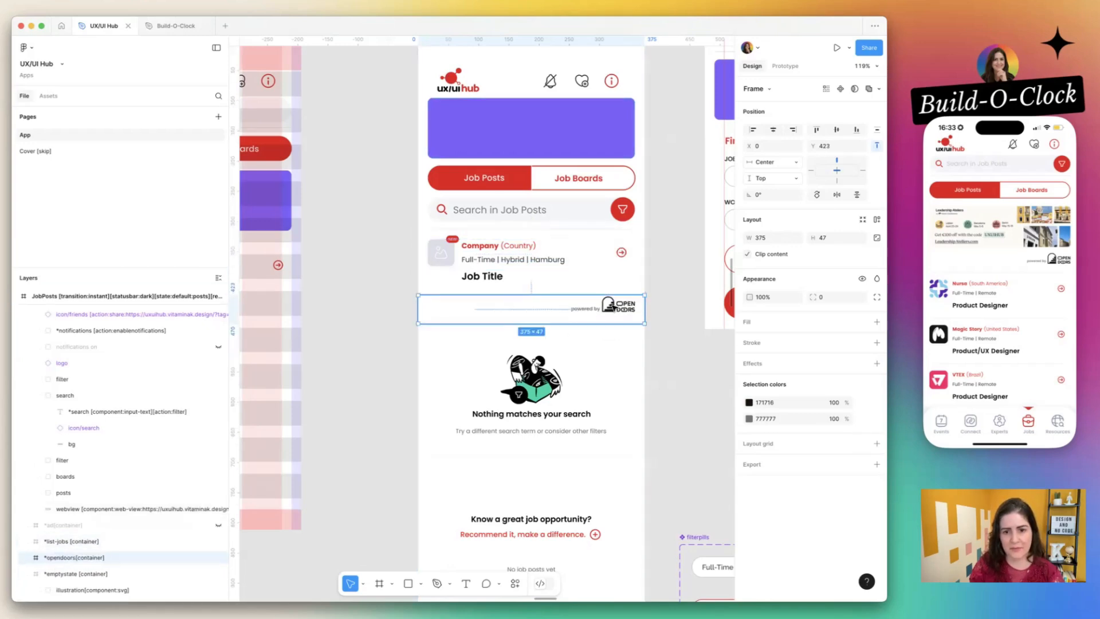
- Group the "powered by" text, Open Doors logo and link button, centre them horizontally in the opendoors container, and ungroup them
click(616, 305)
shift+click(74, 420)
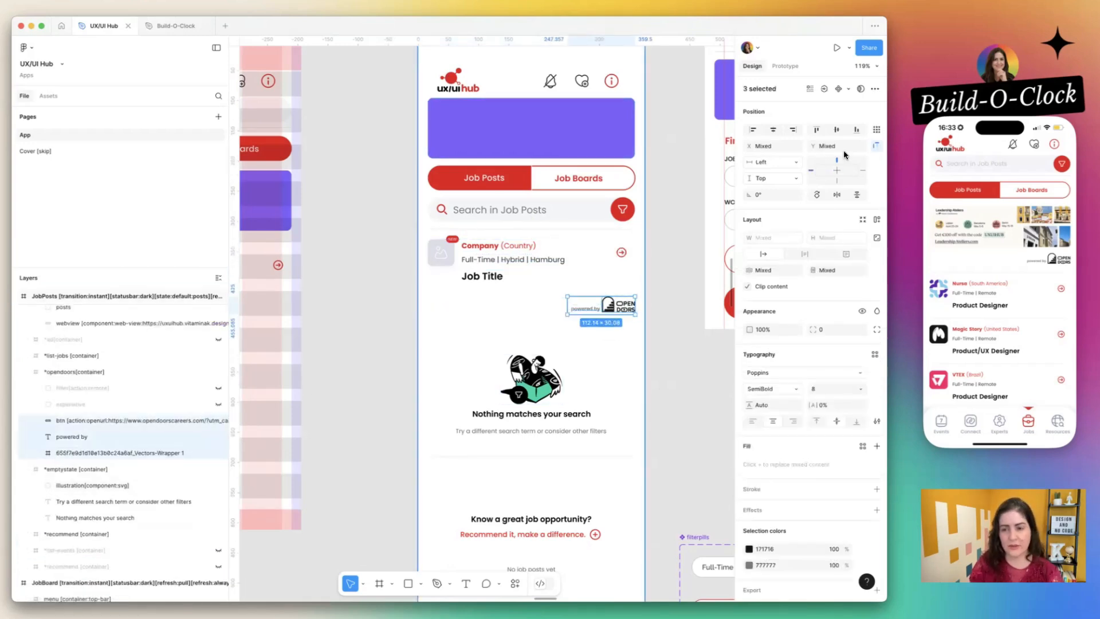
key(super+g)
drag(584, 311, 514, 316)
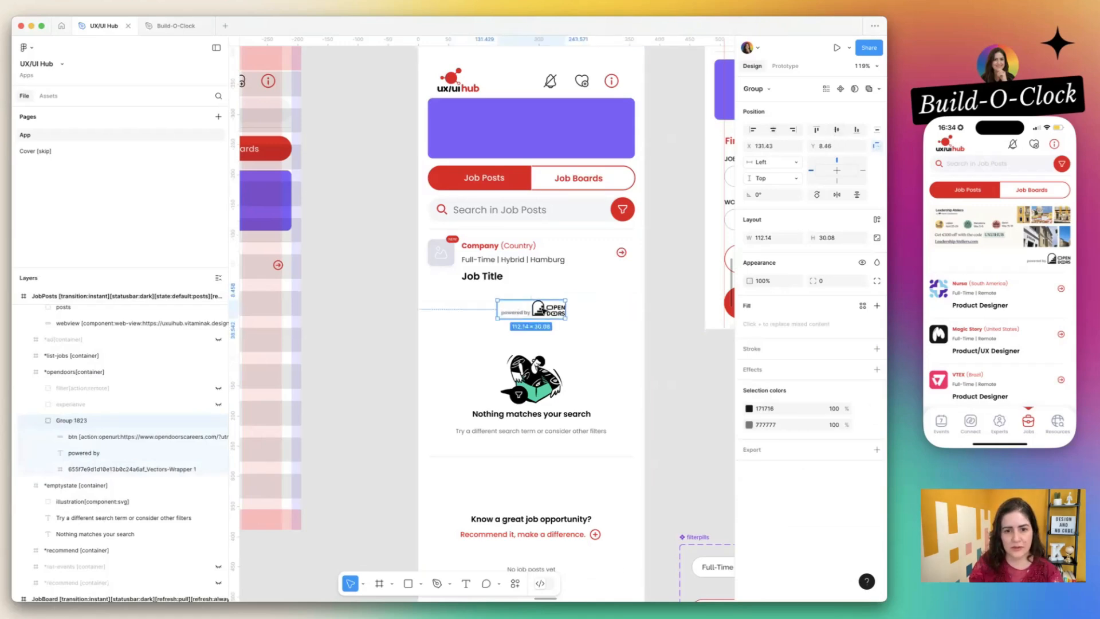
right_click(521, 312)
click(561, 385)
- Copy the divider line from the list-jobs container into the opendoors container
click(526, 236)
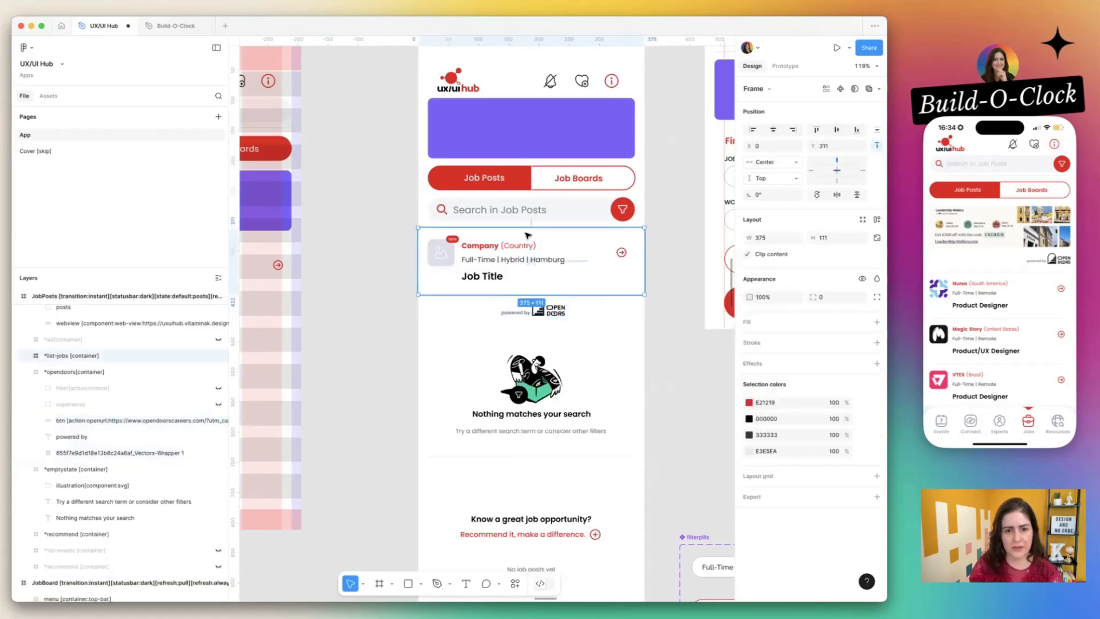
click(27, 355)
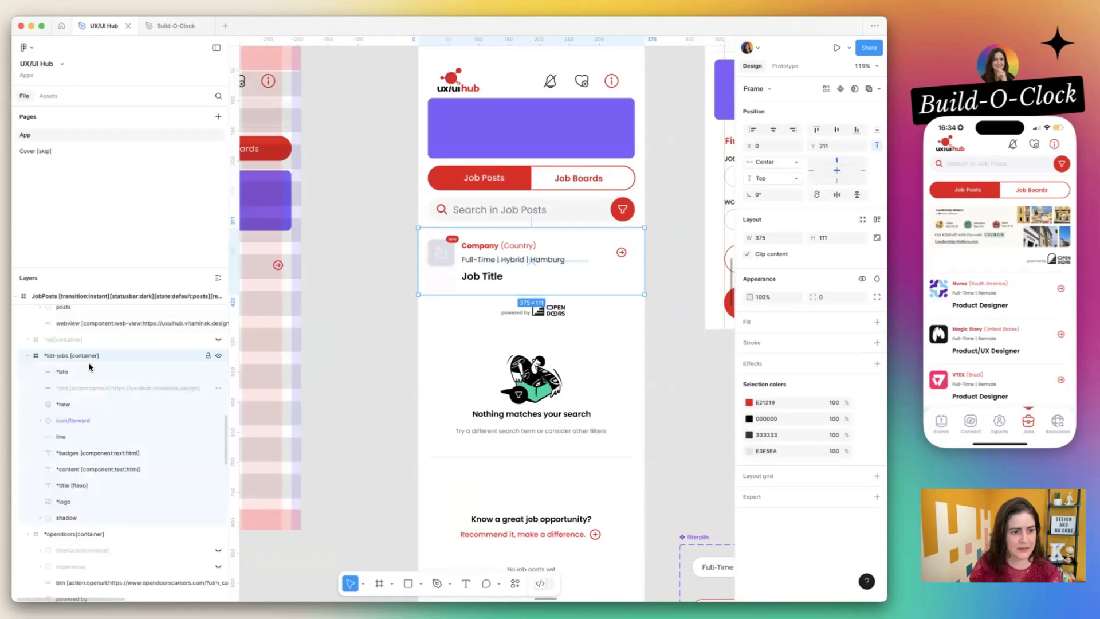
click(75, 437)
double_click(512, 311)
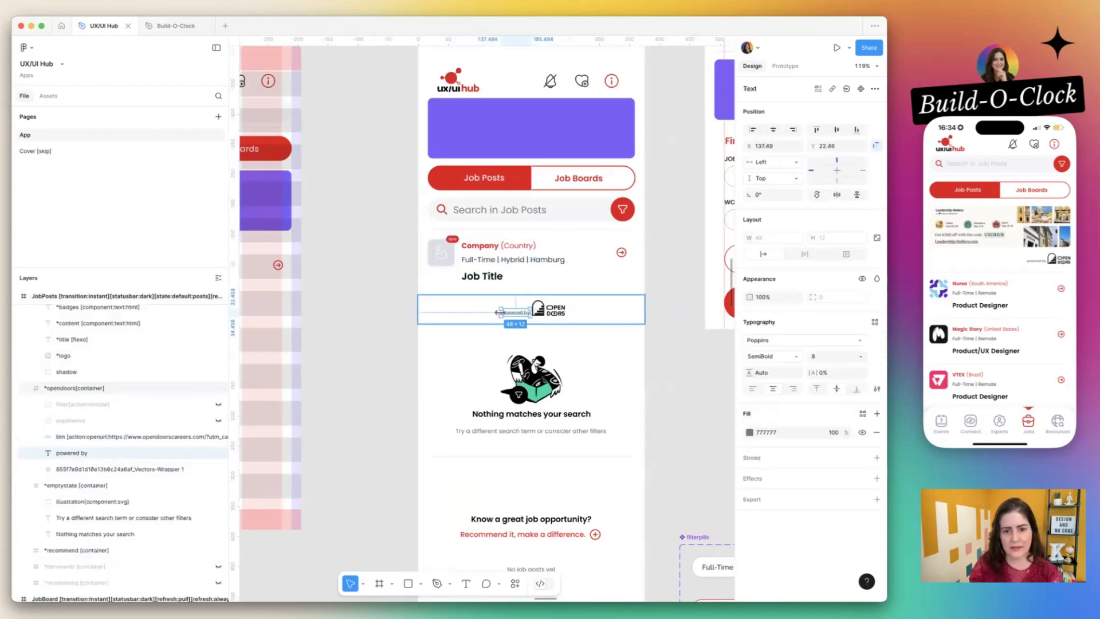
key(super+v)
click(629, 311)
click(684, 314)
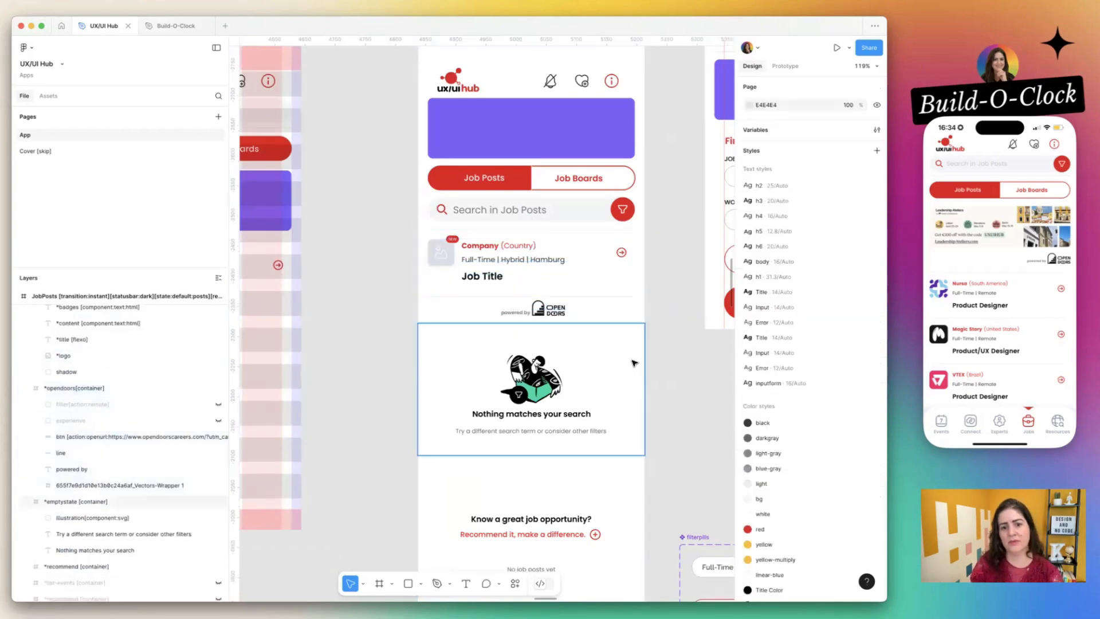
- Wrap the opendoors and emptystate containers in an auto layout frame and reorder them so emptystate sits above opendoors
click(554, 307)
click(621, 412)
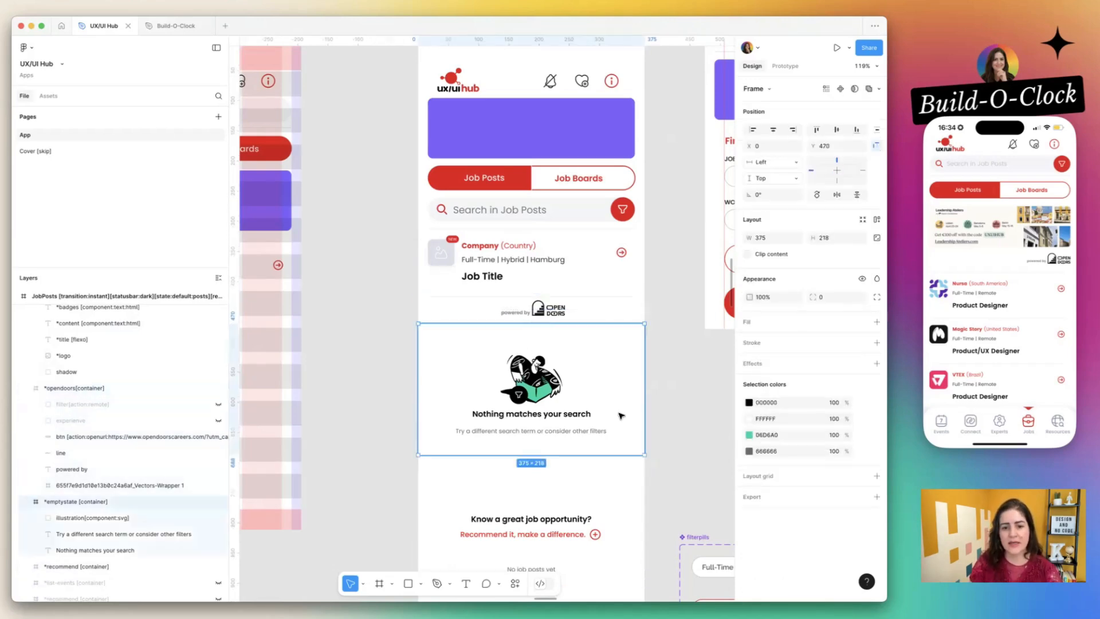
click(665, 418)
click(572, 410)
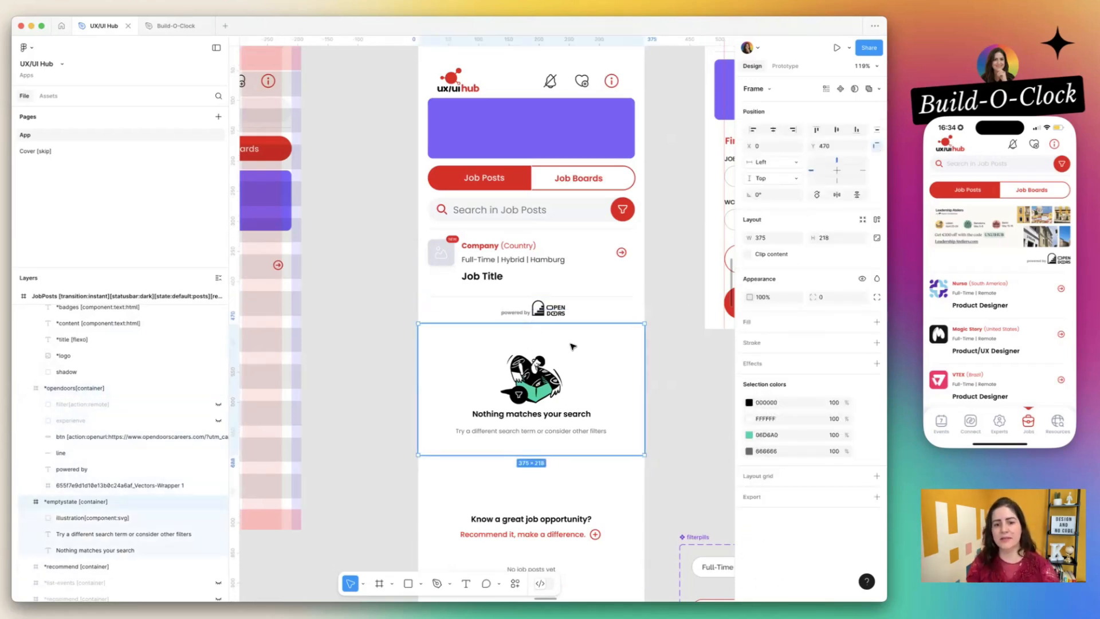
click(556, 301)
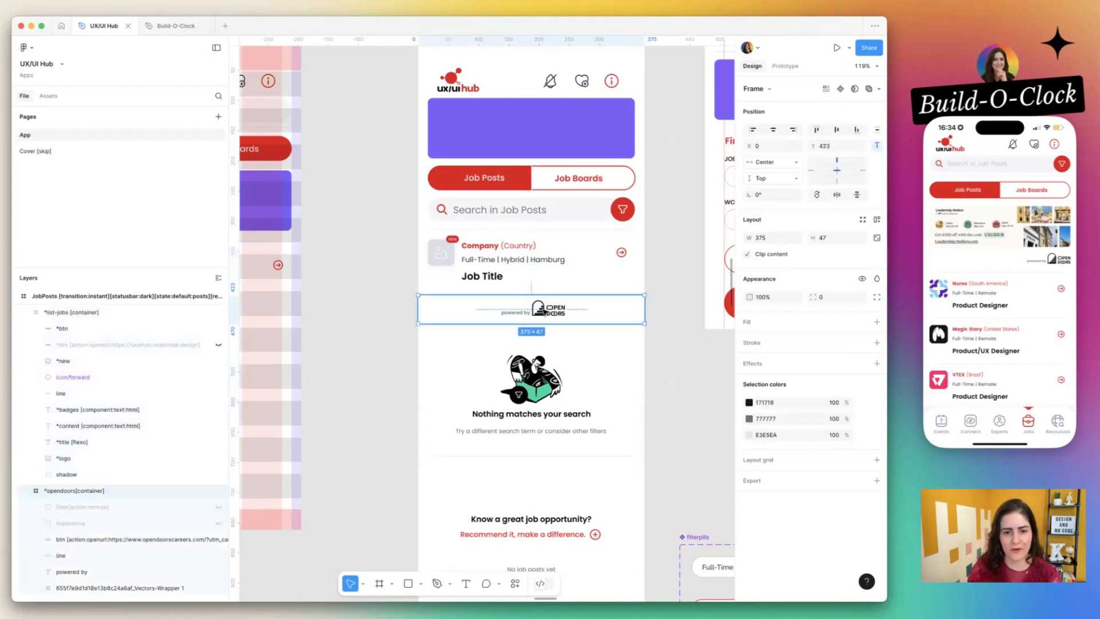
click(27, 490)
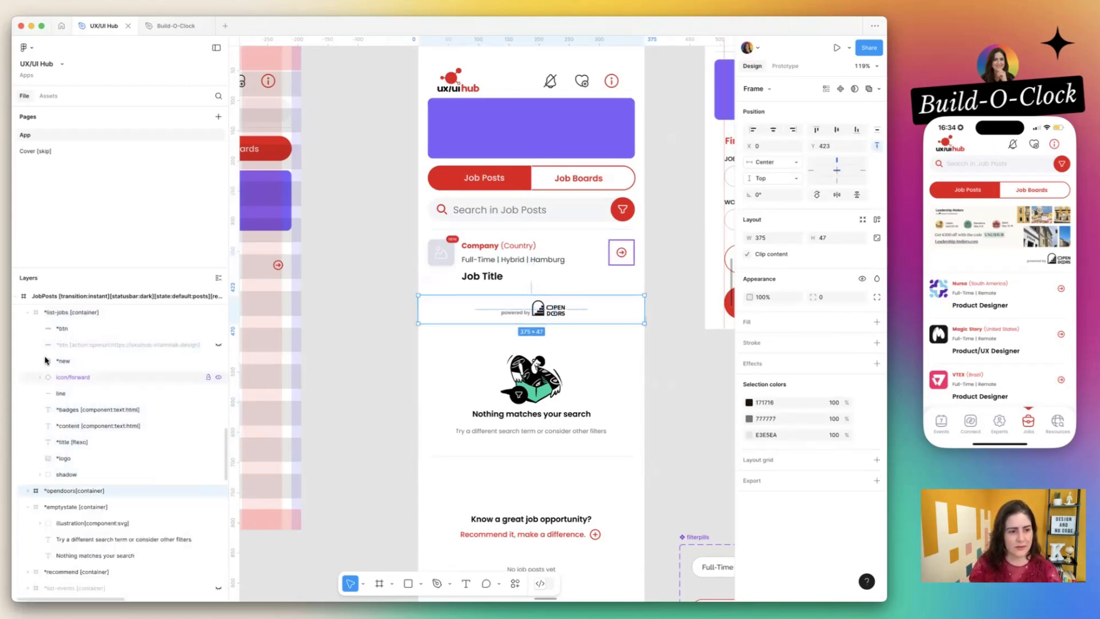
drag(29, 507, 46, 484)
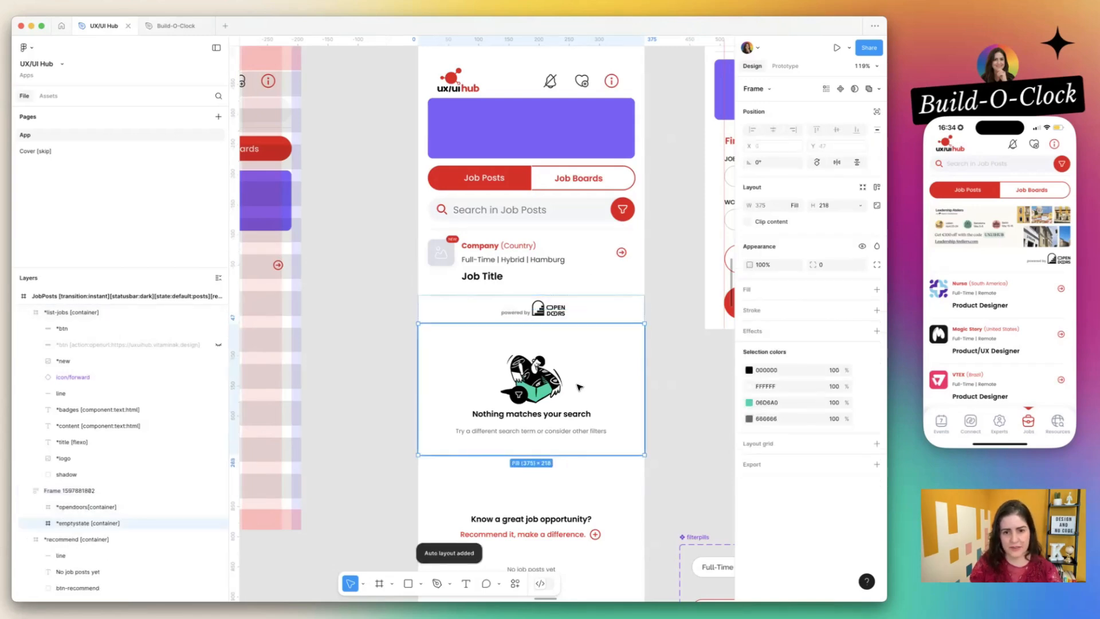
drag(579, 387, 582, 329)
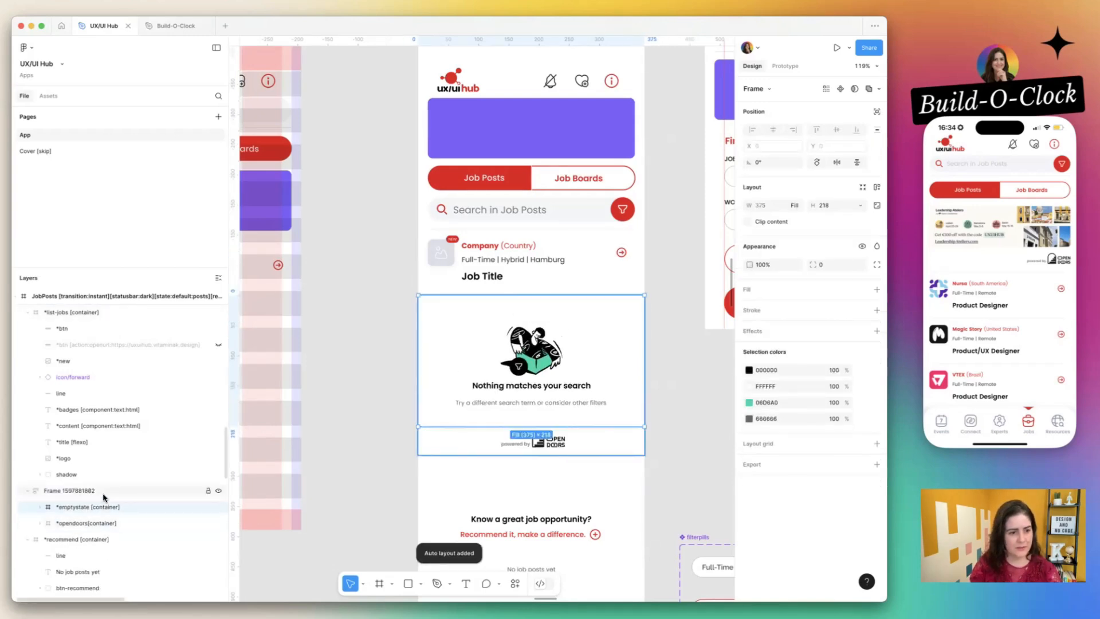
- Remove the auto layout frame around the emptystate and opendoors containers, keeping both containers directly in JobPosts
shift+click(90, 526)
drag(90, 526, 67, 484)
click(75, 523)
key(Delete)
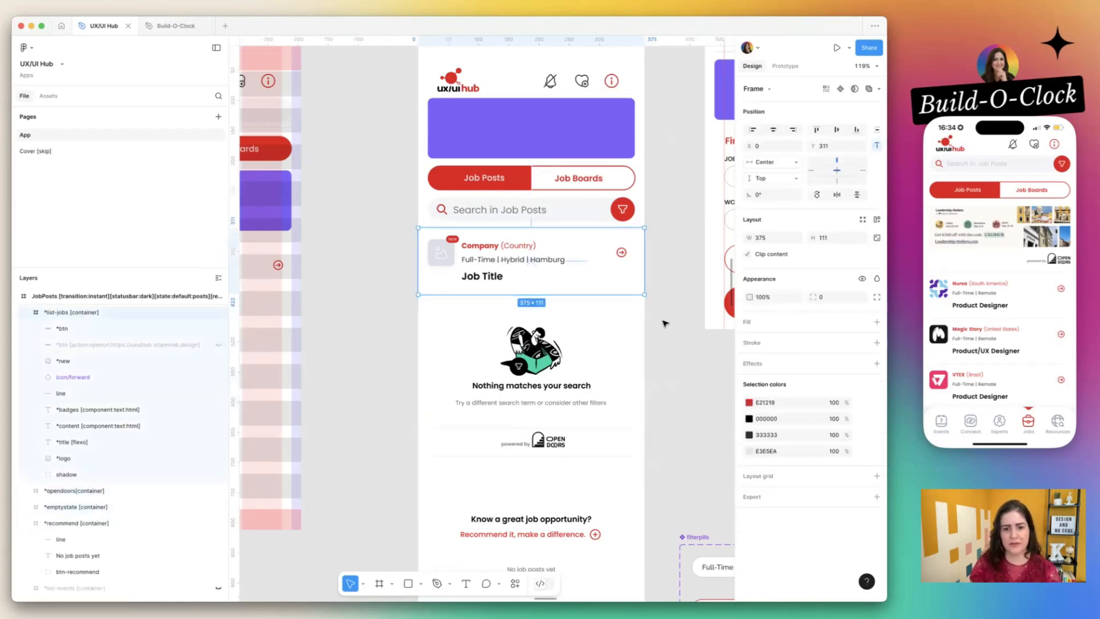
- Add a copy of the divider line at the top of the emptystate container and centre it horizontally
click(570, 450)
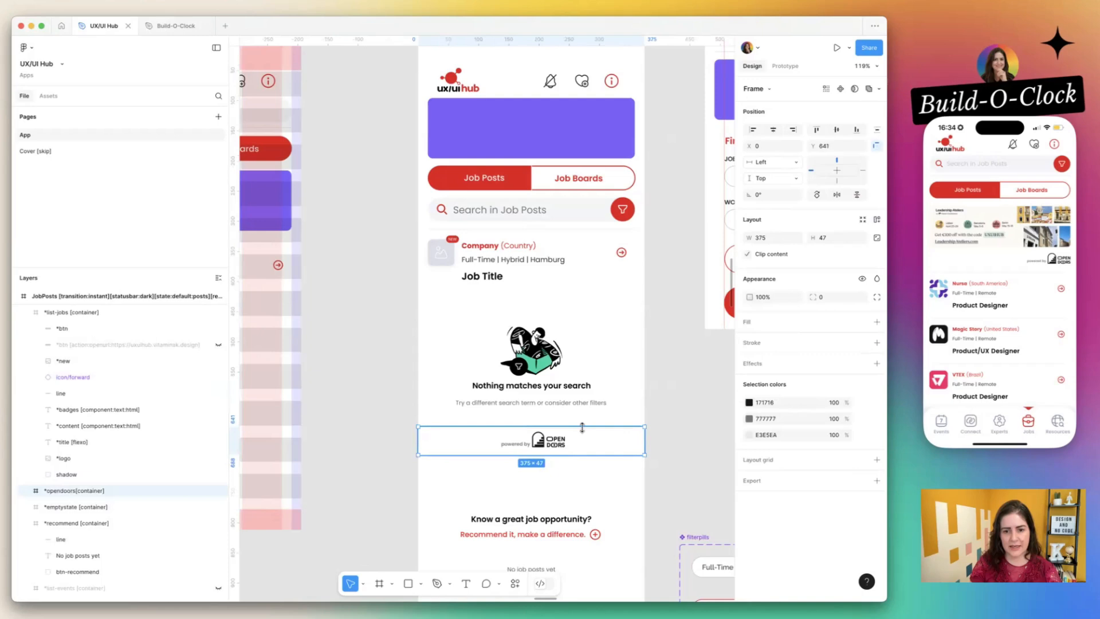
click(29, 490)
scroll(212, 464, down, 5)
click(212, 468)
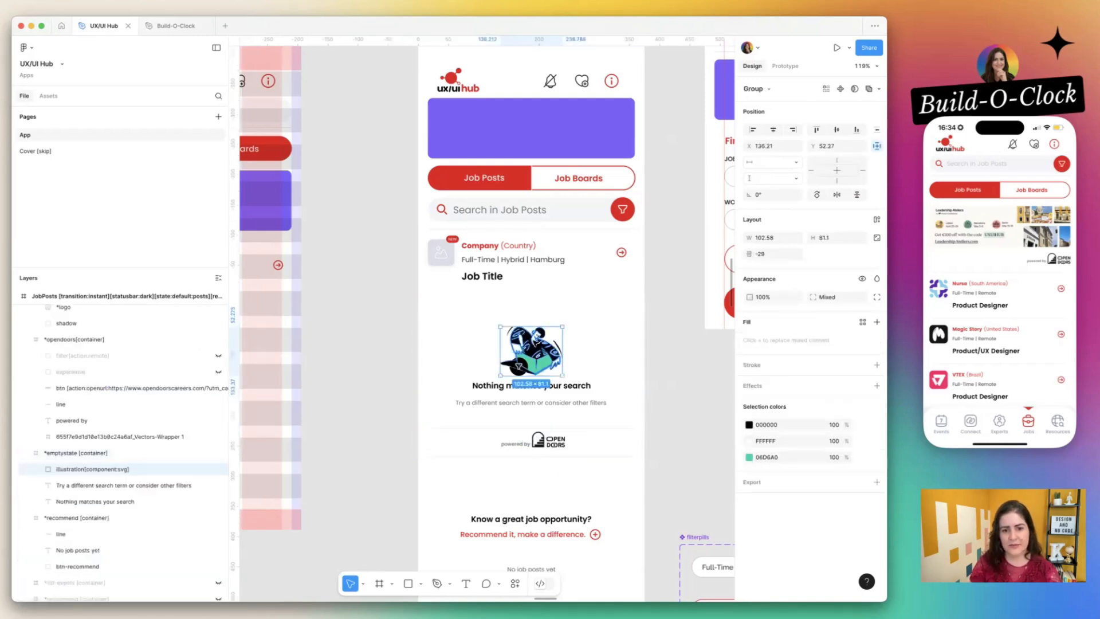
click(772, 130)
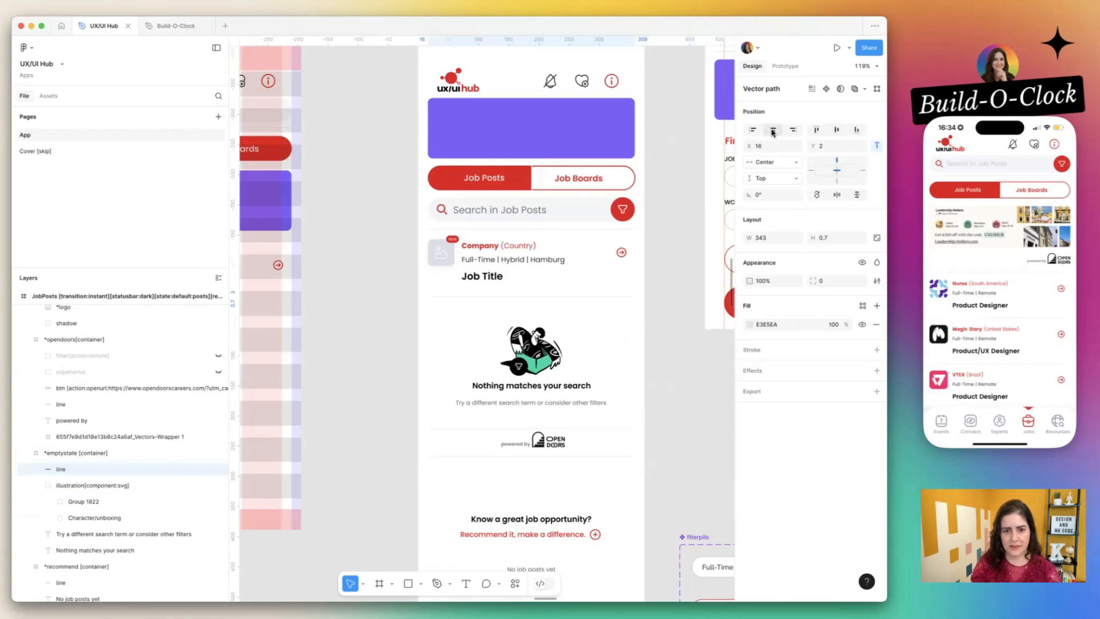
- Move the emptystate illustration and its two text lines up slightly within their container
click(473, 303)
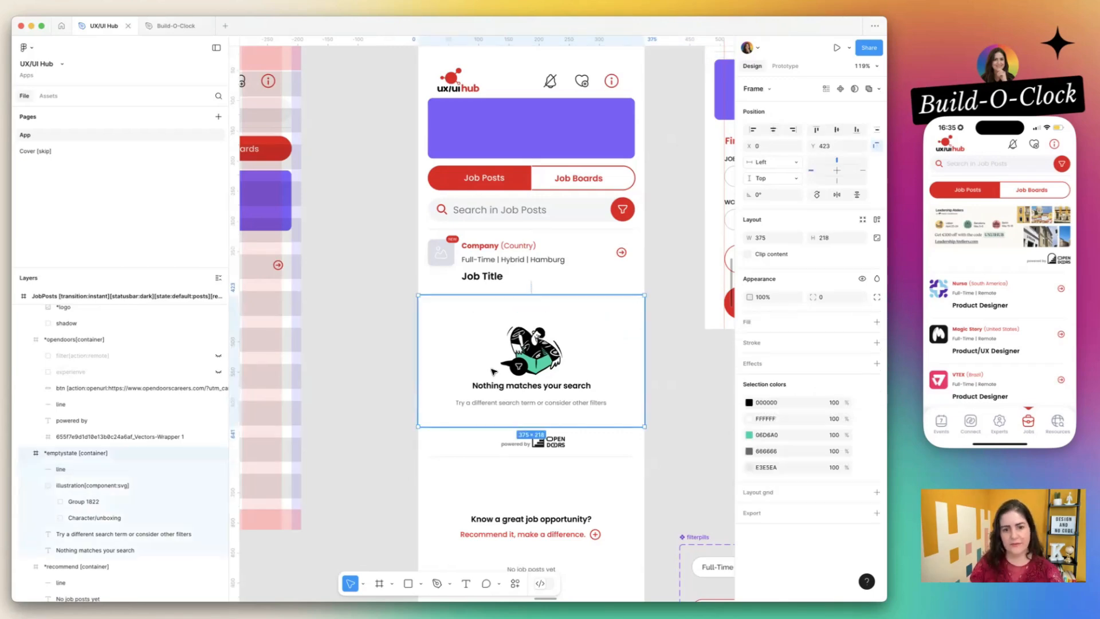
double_click(512, 369)
shift+click(552, 387)
shift+click(551, 404)
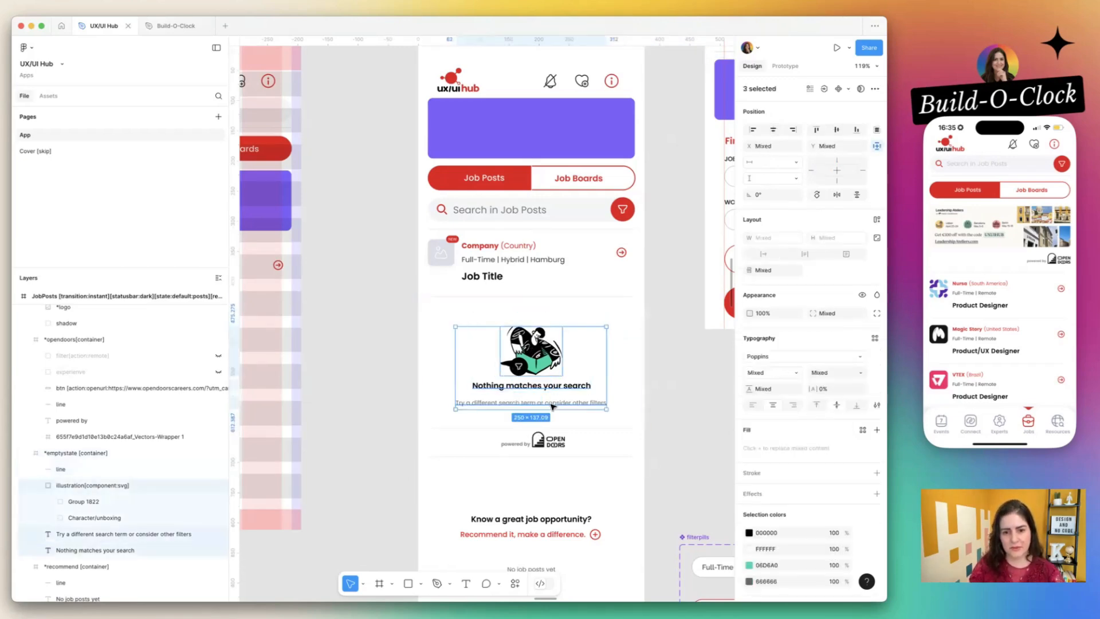
drag(550, 365, 550, 357)
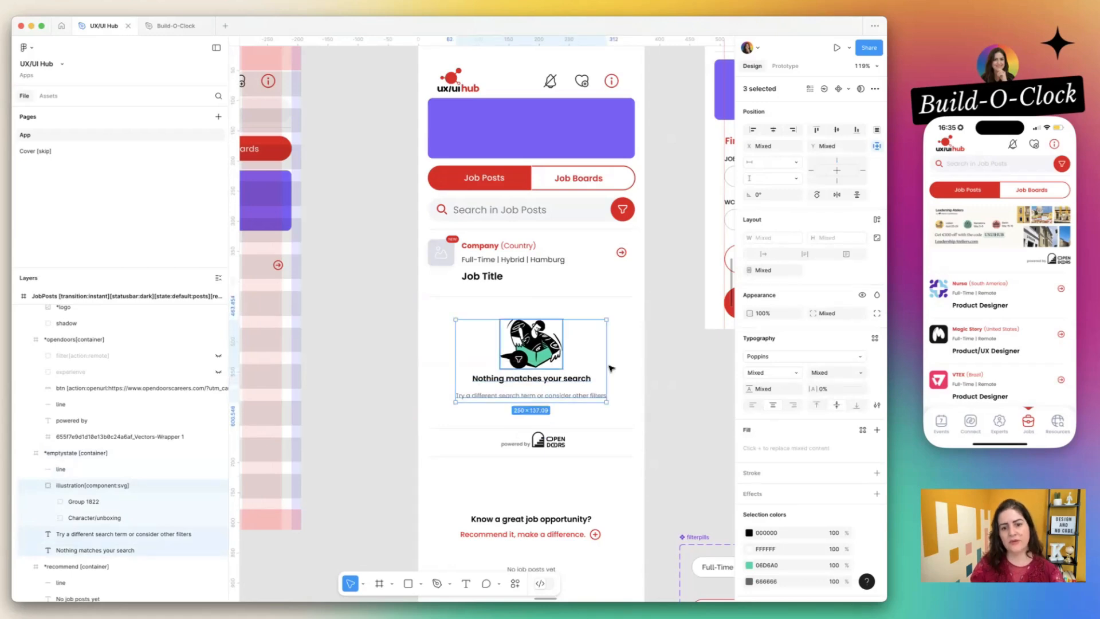
click(610, 366)
click(540, 443)
click(685, 380)
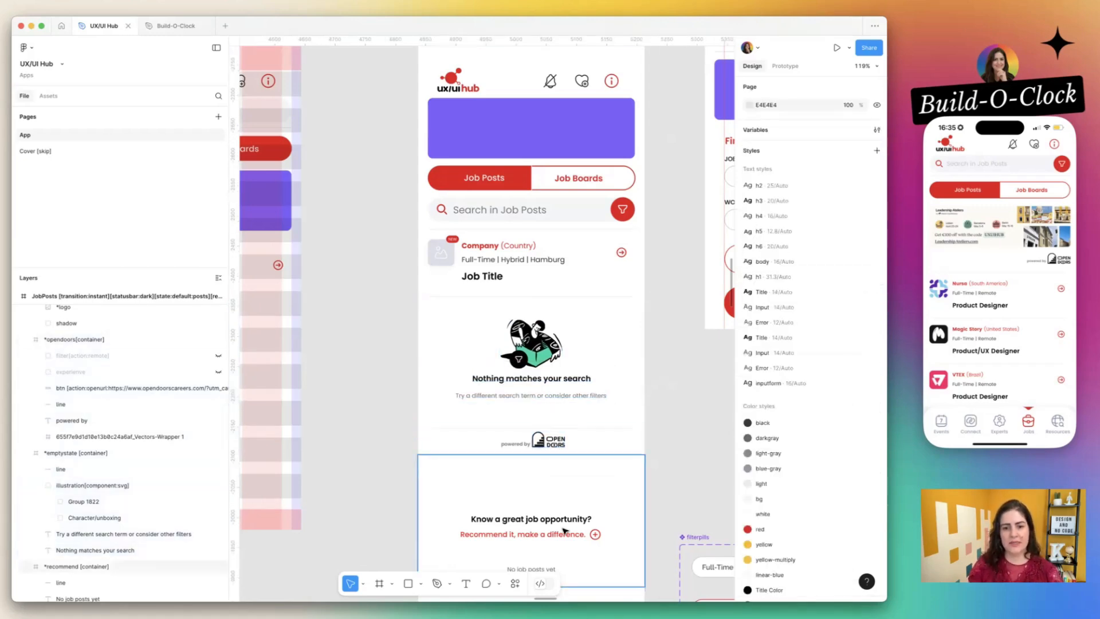
click(560, 504)
key(BackSpace)
key(super+z)
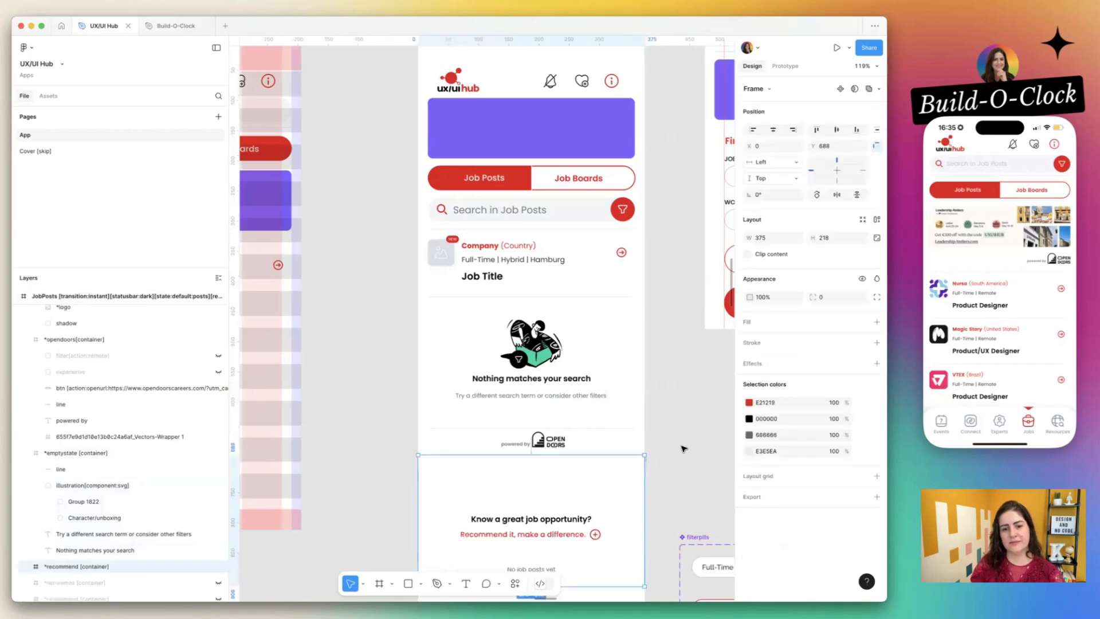
- Inspect the "No job posts yet" text in the recommend container and select the opendoors container above it
click(682, 447)
scroll(682, 446, down, 2)
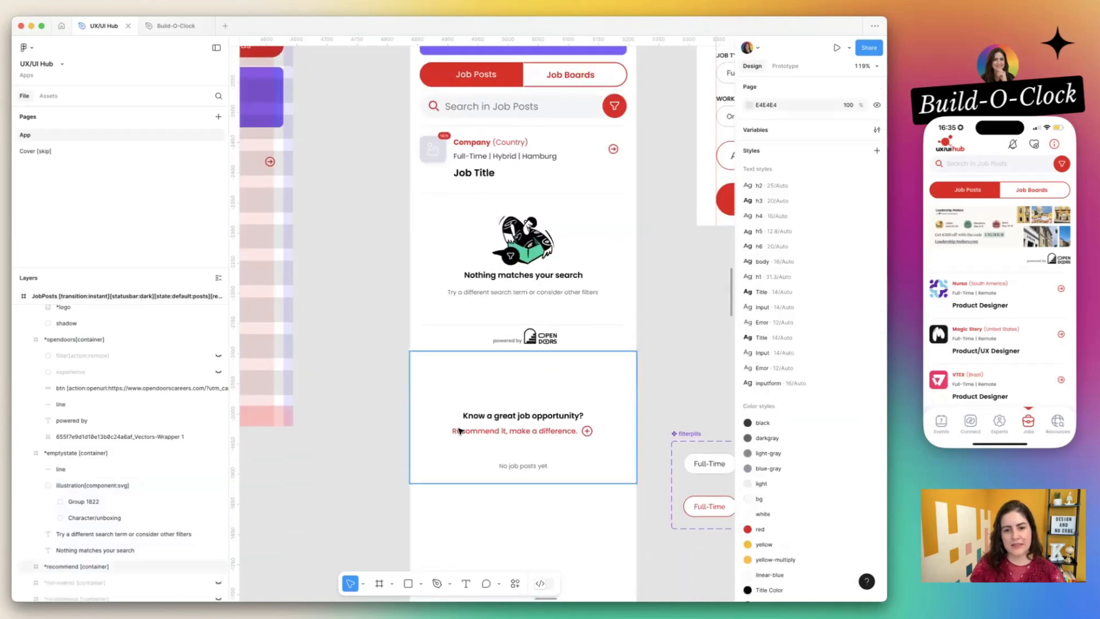
click(540, 472)
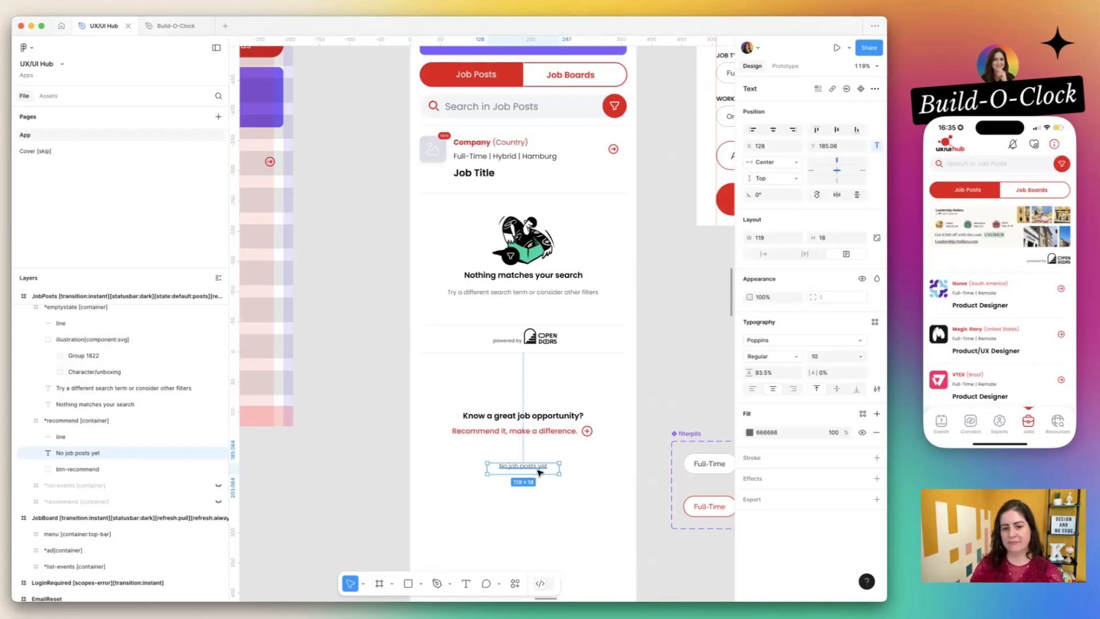
click(559, 342)
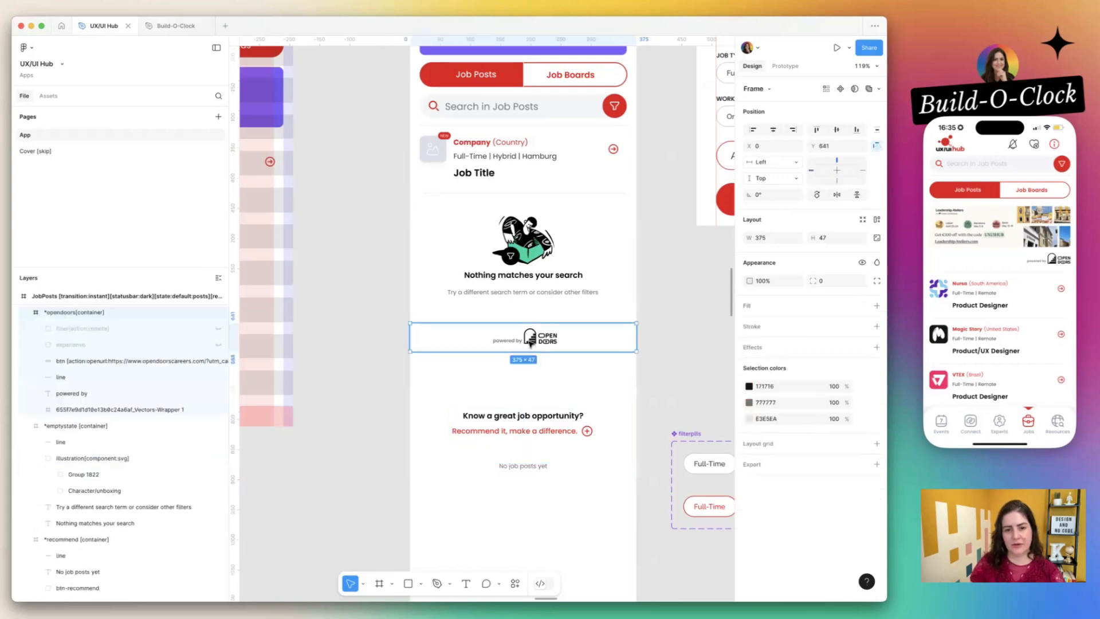
- Move the opendoors and recommend containers down to free space below the empty-state text
drag(559, 339, 570, 475)
key(super+z)
click(555, 391)
drag(551, 338, 553, 390)
- Pin the emptystate illustration to the top of its container
click(534, 277)
click(533, 257)
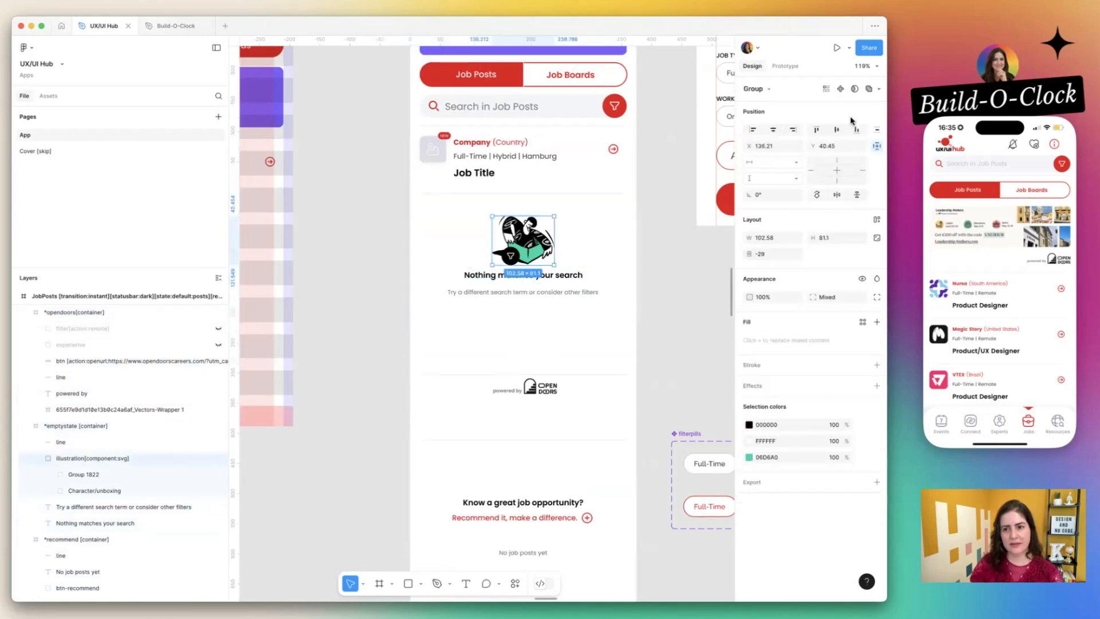
click(837, 164)
- Extend the emptystate container to a height of 301 and paste a copy of the btn-recommend group below its two text lines
click(525, 370)
key(super+v)
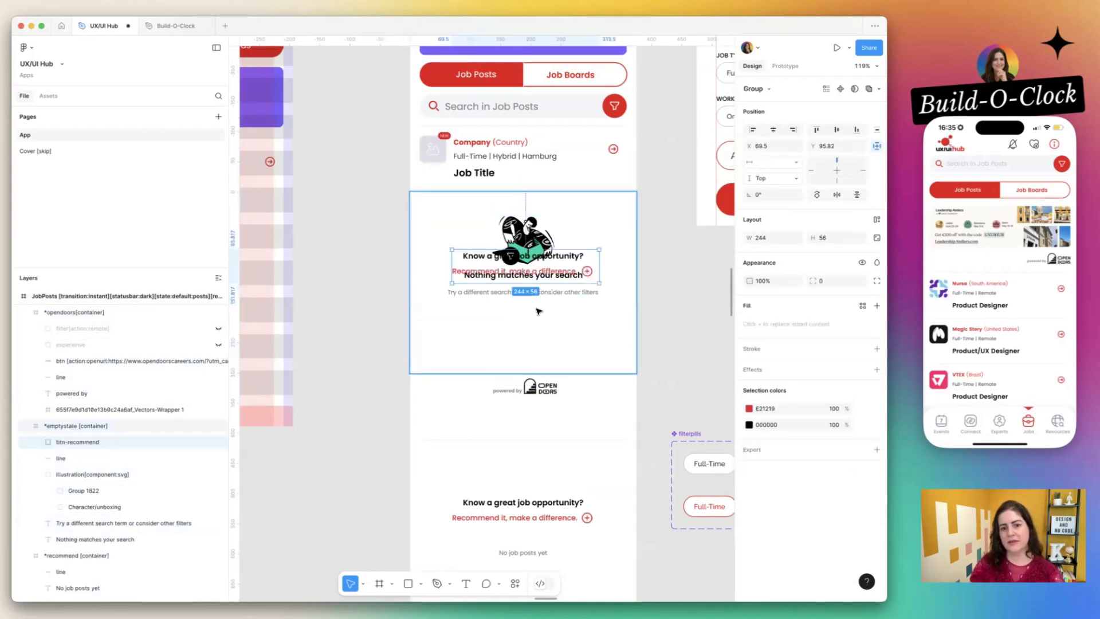
drag(565, 254, 569, 320)
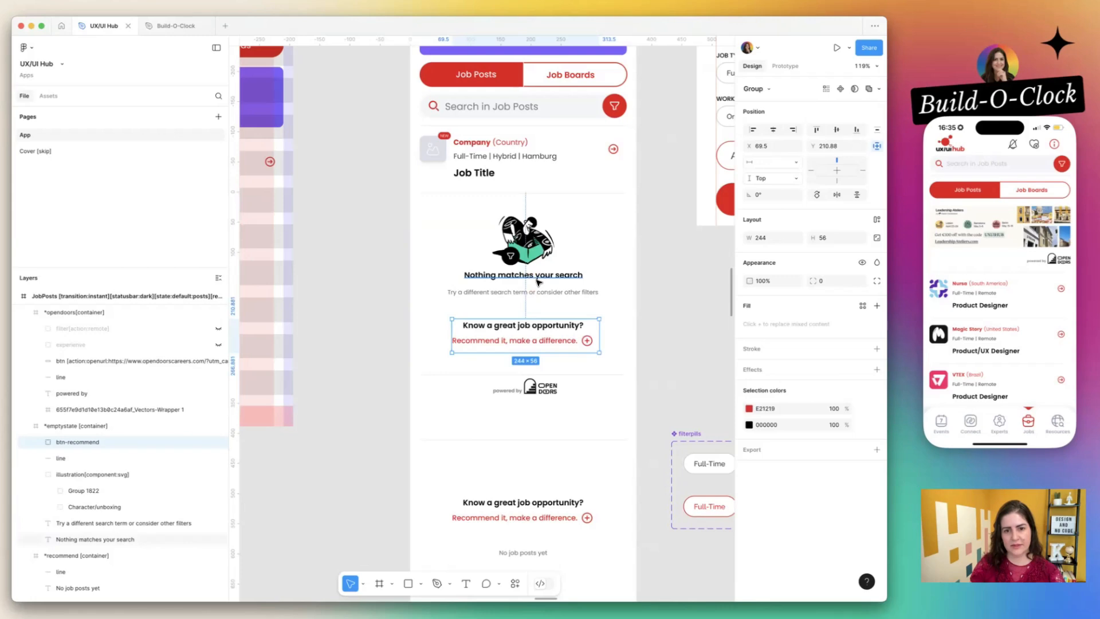
- Try font size 23 on the "Nothing matches your search" text and return it to 13
double_click(537, 276)
key(Escape)
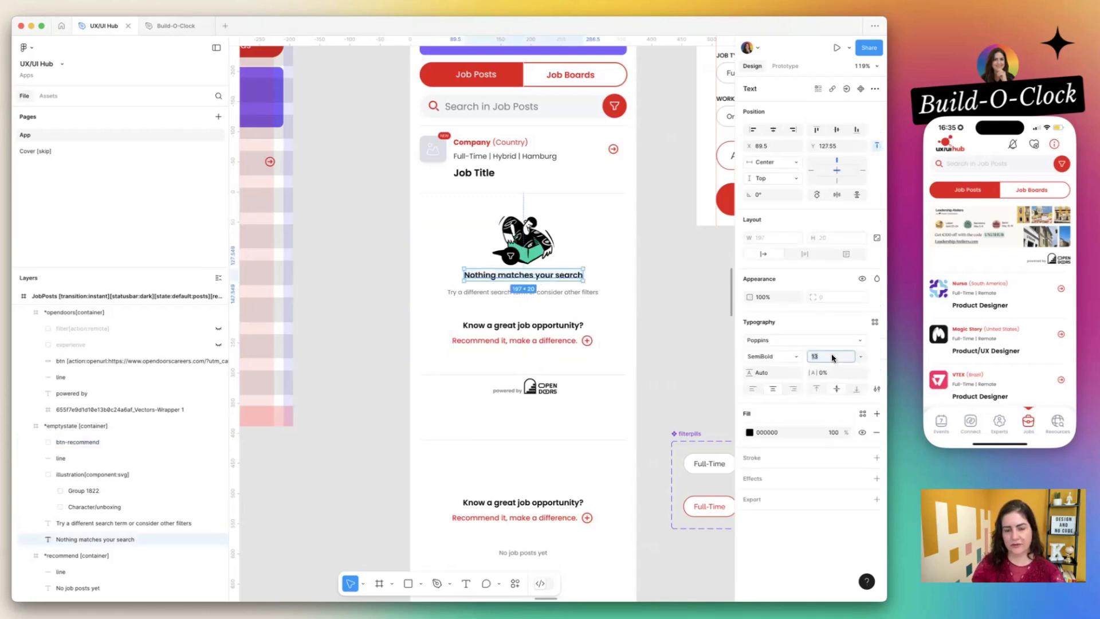
key(shift+Up)
key(shift+Down)
key(Up)
key(Up)
key(Up)
key(Up)
key(Up)
key(Up)
key(Up)
key(Up)
key(Up)
key(Up)
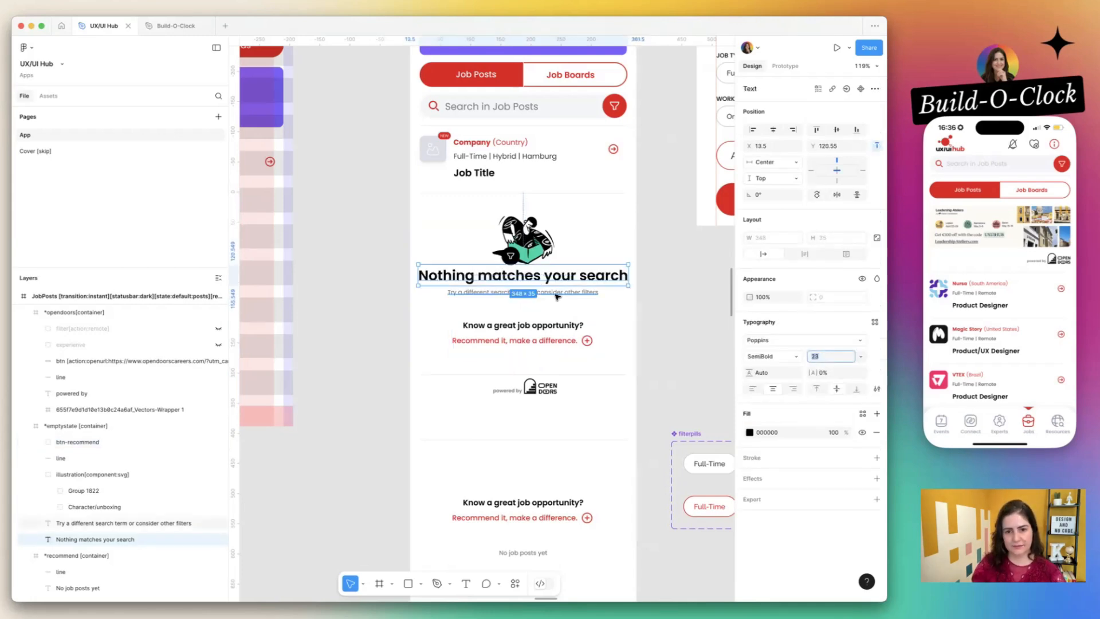
key(shift+Down)
- Try the regular weight on the "Know a great job opportunity?" text inside the emptystate container
double_click(547, 330)
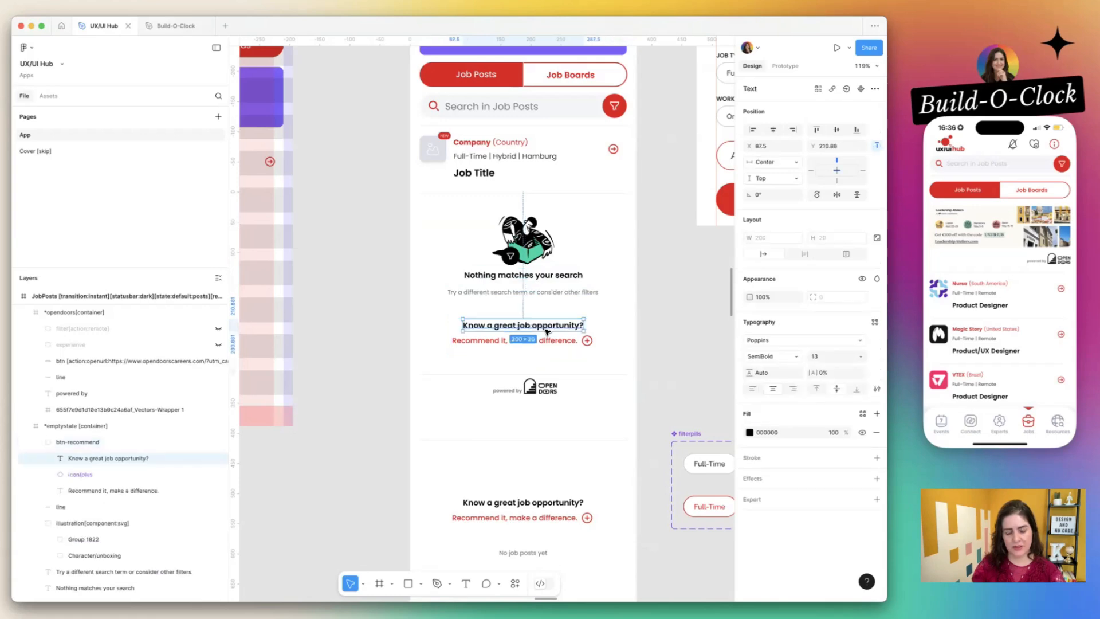
key(super+b)
click(665, 348)
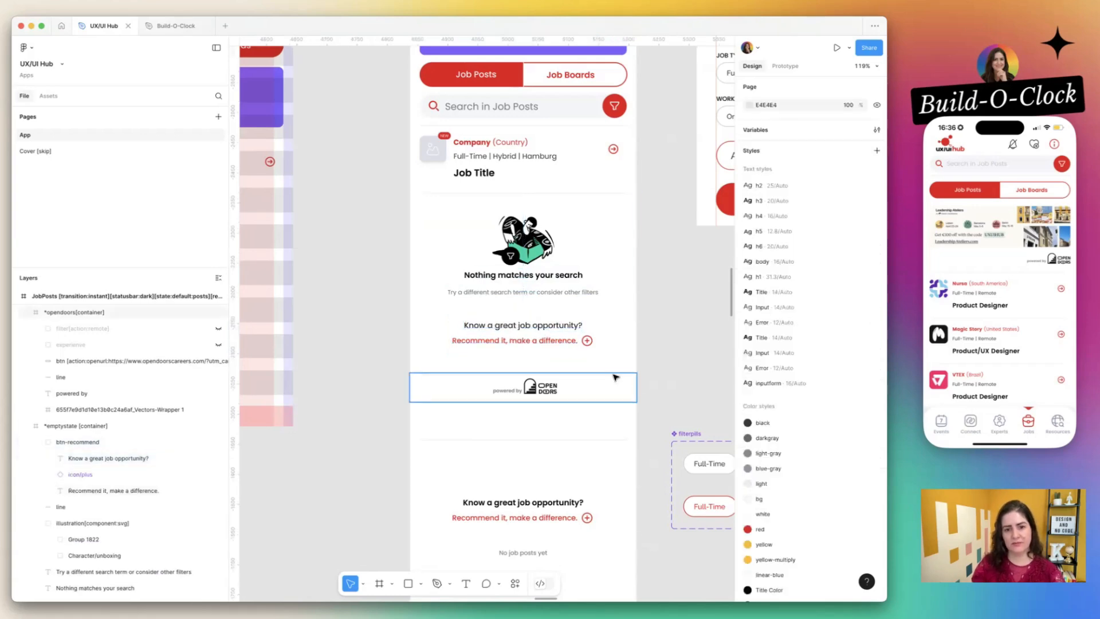
- Set the "Know a great job opportunity?" text in the emptystate container to SemiBold at size 10
double_click(518, 326)
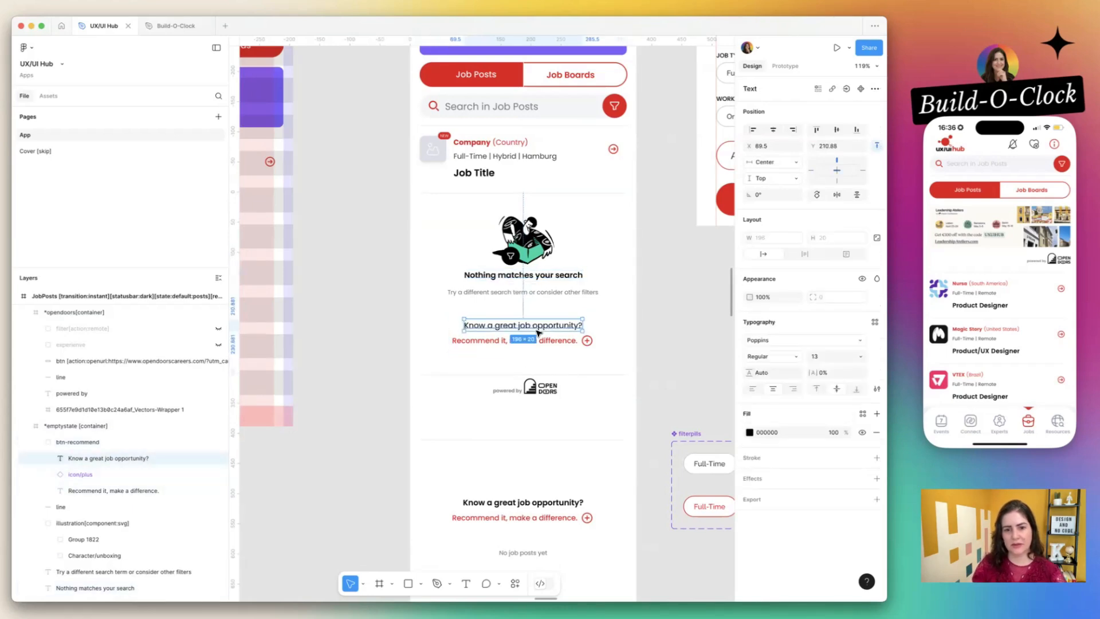
click(827, 359)
text(11)
key(Return)
key(super+b)
click(818, 357)
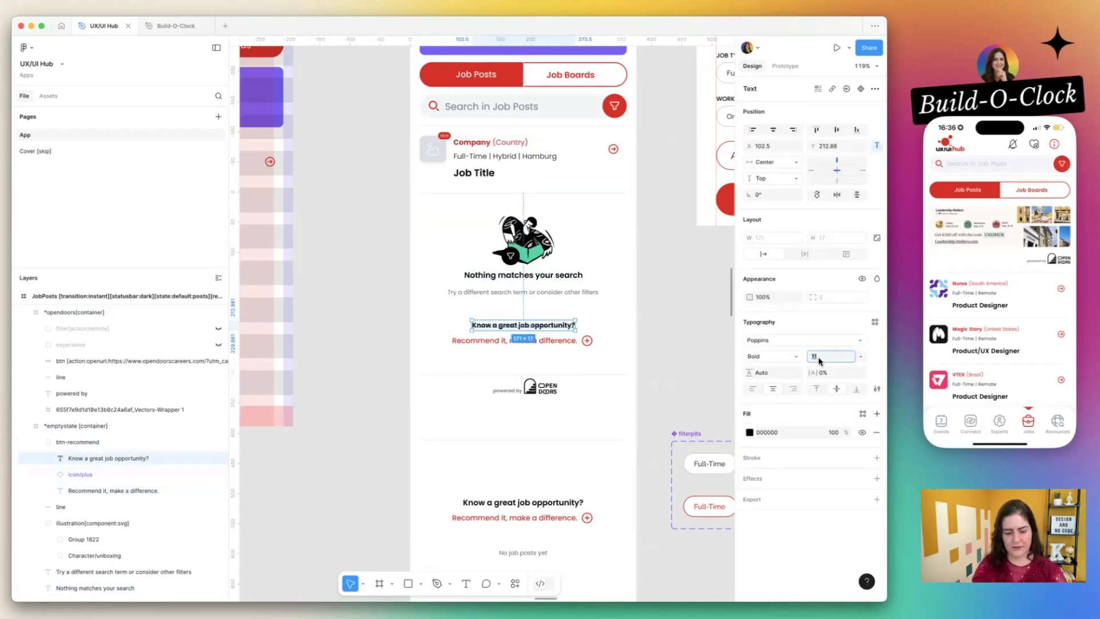
text(10)
key(Return)
click(762, 357)
click(769, 343)
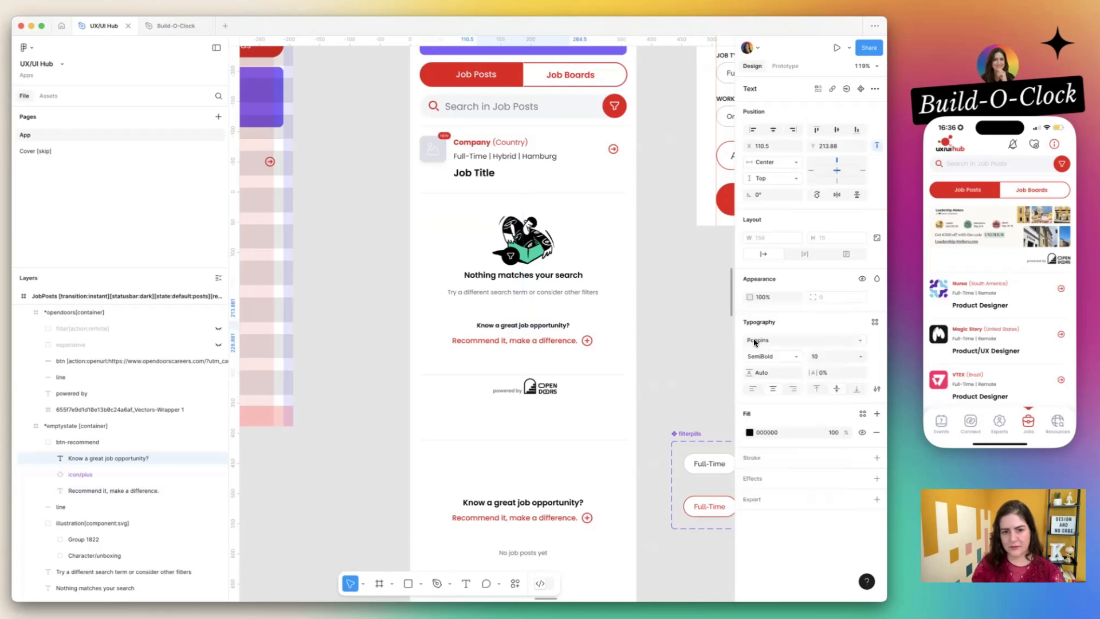
click(639, 331)
double_click(565, 331)
- Place a copy of the emptystate divider line between the filter hint and the "Know a great job opportunity?" text
click(544, 194)
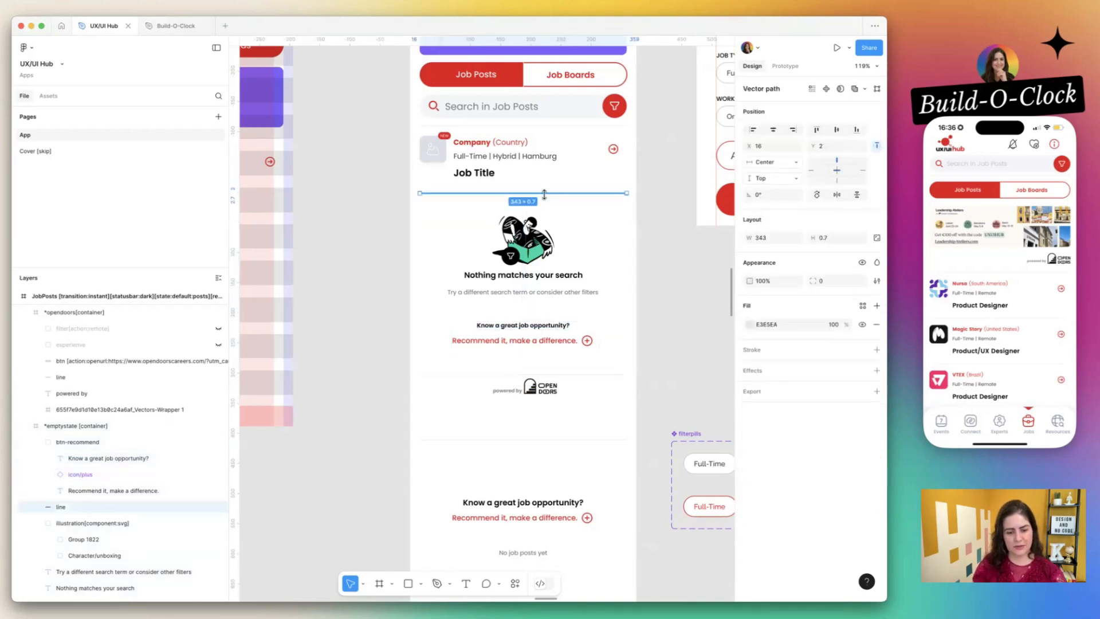
drag(544, 193, 544, 310)
key(Escape)
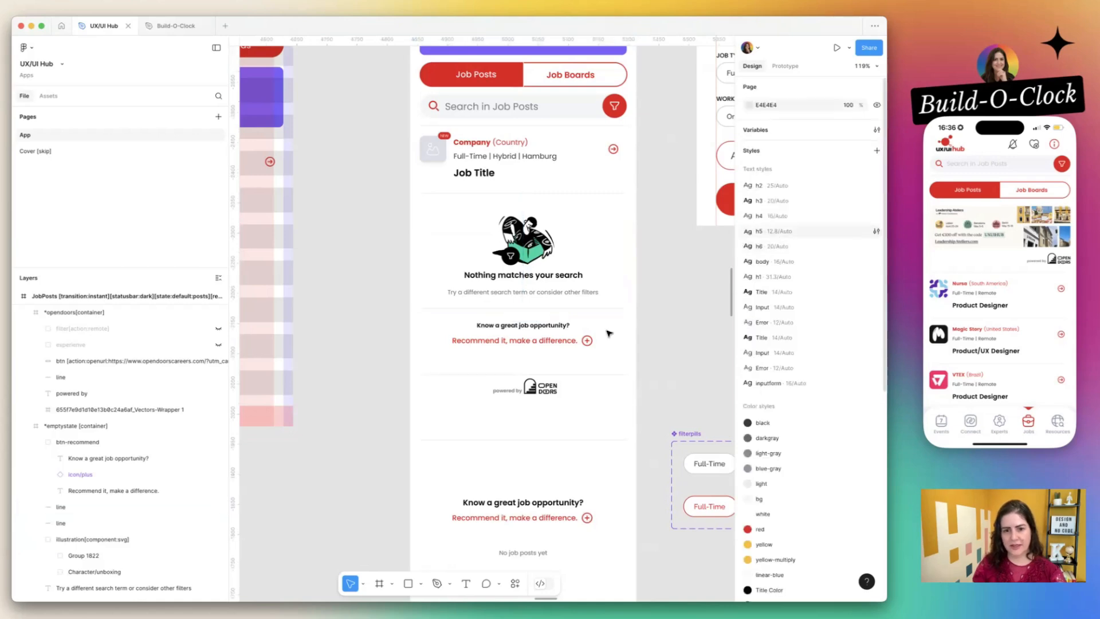
click(572, 314)
click(571, 309)
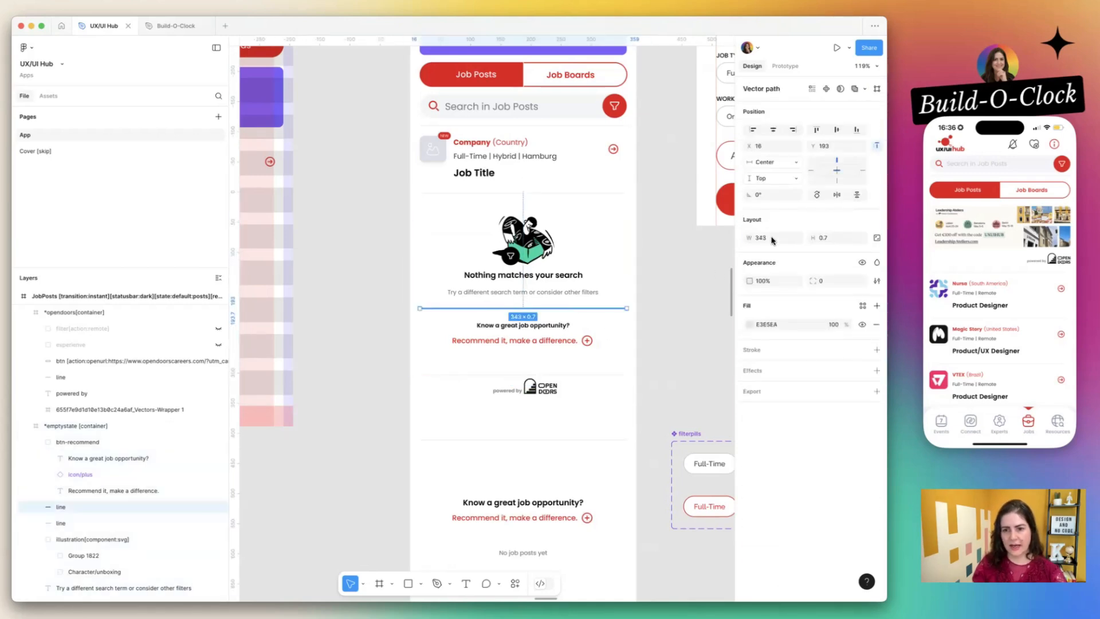
- Set the copied divider line's width to 100 and centre it horizontally in the container
click(771, 240)
text(100)
key(Return)
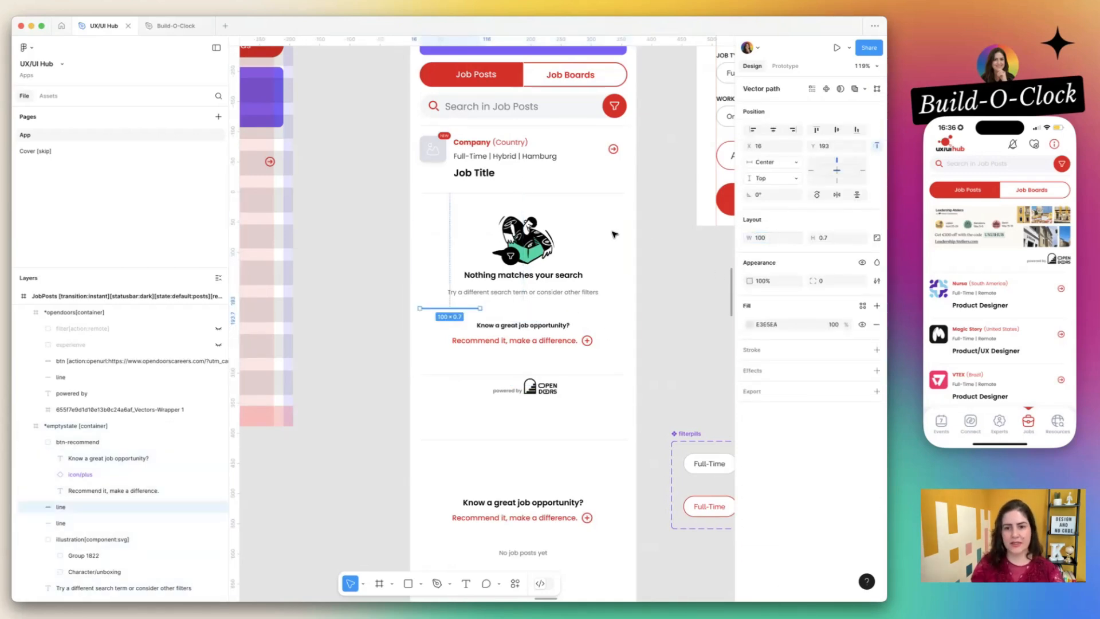
click(773, 130)
- Hide the separate recommend container below the opendoors container
click(567, 366)
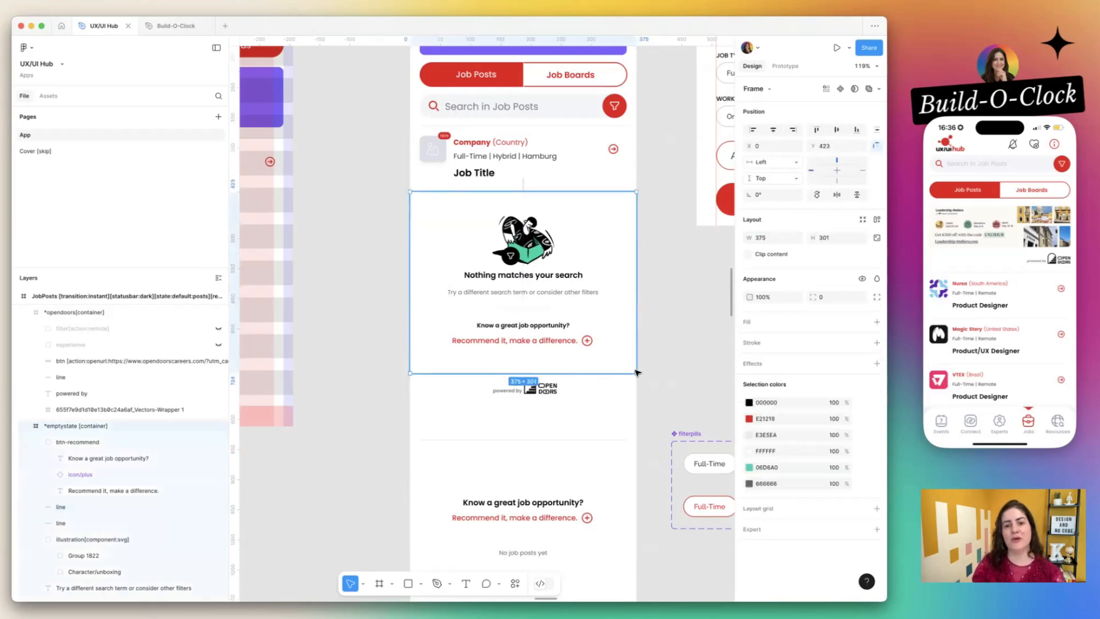
click(588, 400)
click(563, 448)
key(super+shift+h)
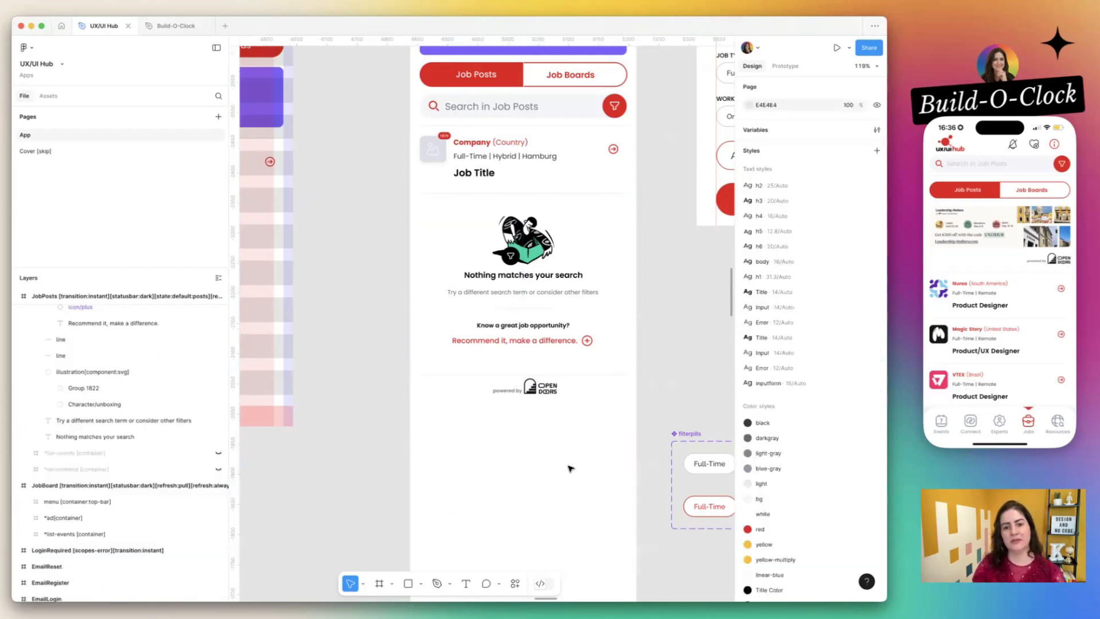
- Shorten the JobPosts frame to a height of 812
scroll(570, 467, down, 5)
scroll(570, 468, up, 3)
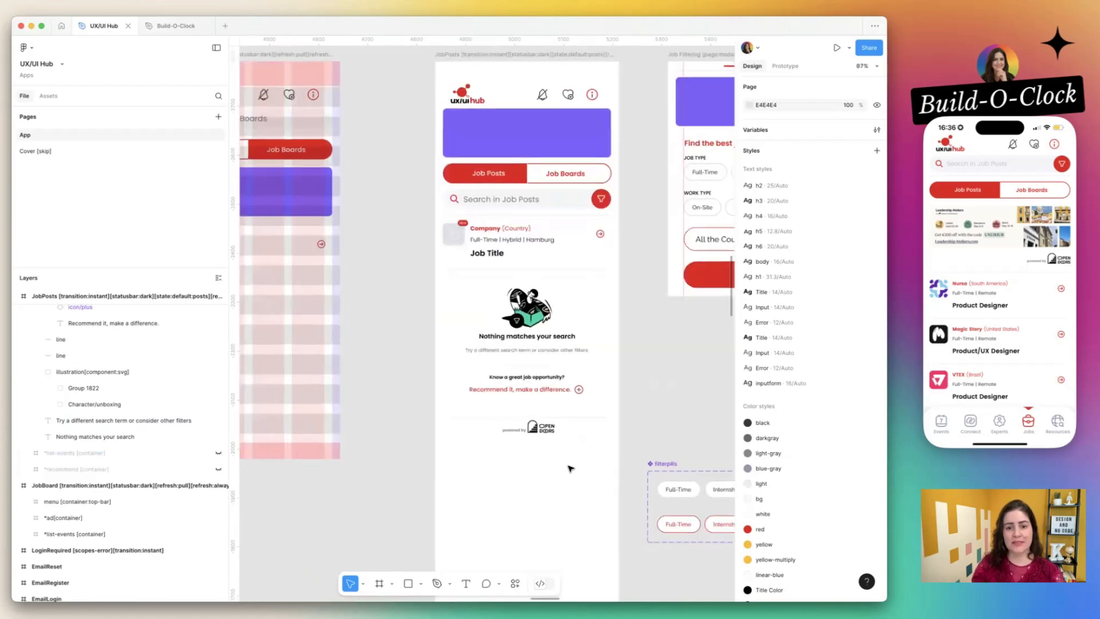
scroll(570, 468, up, 3)
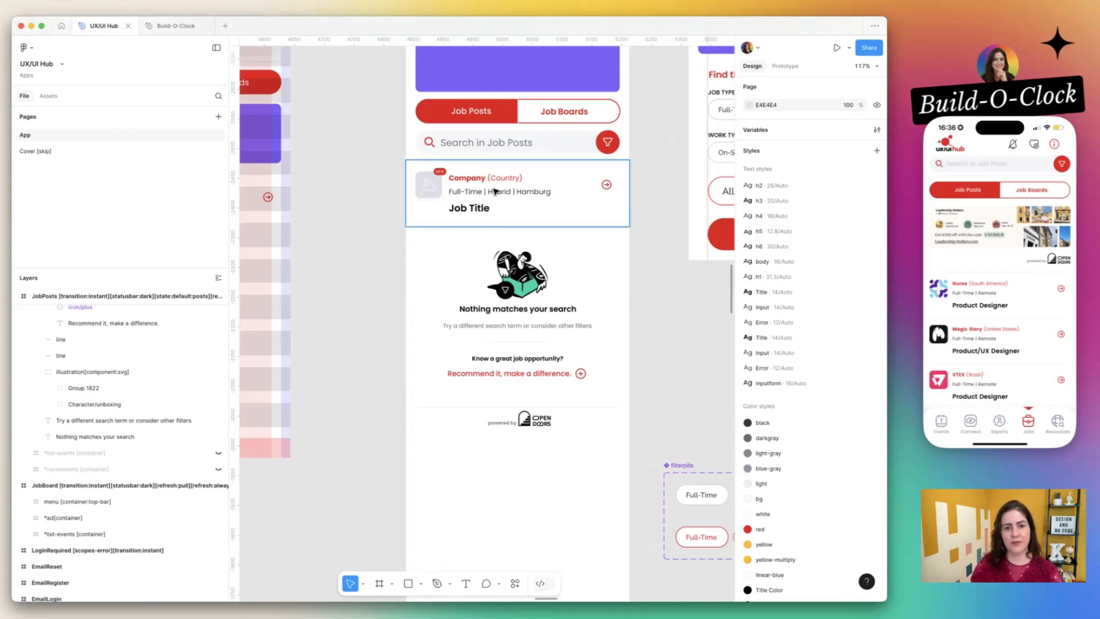
click(490, 213)
click(504, 269)
click(698, 312)
scroll(699, 313, up, 2)
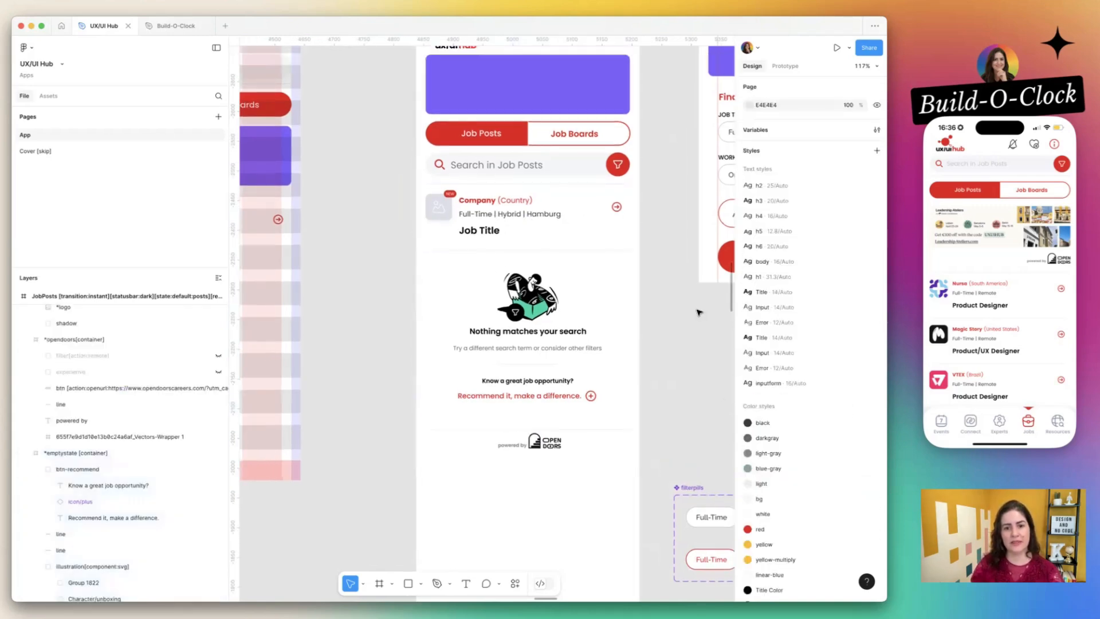
scroll(698, 312, down, 5)
click(584, 129)
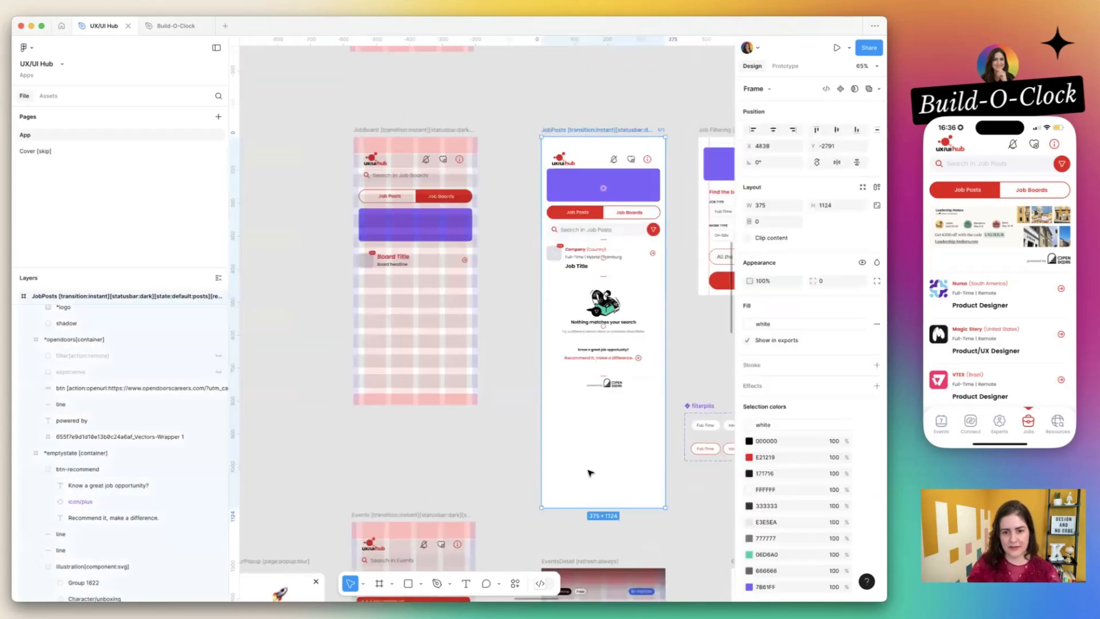
drag(591, 508, 586, 404)
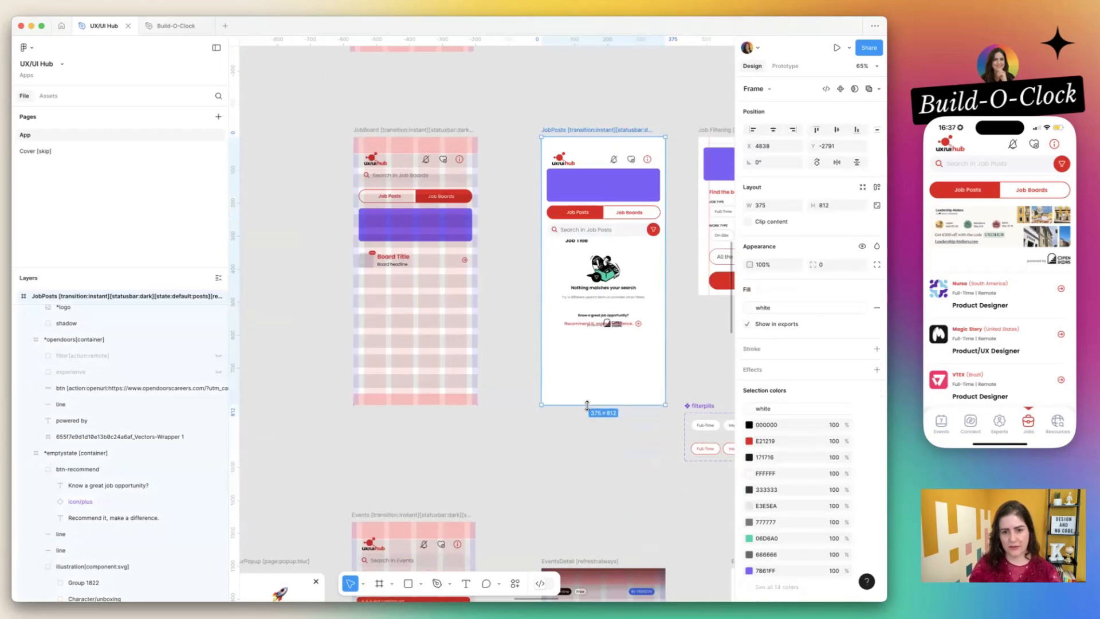
- Set the vertical spacing between all the containers in JobPosts to 0
click(596, 329)
key(super+a)
click(781, 257)
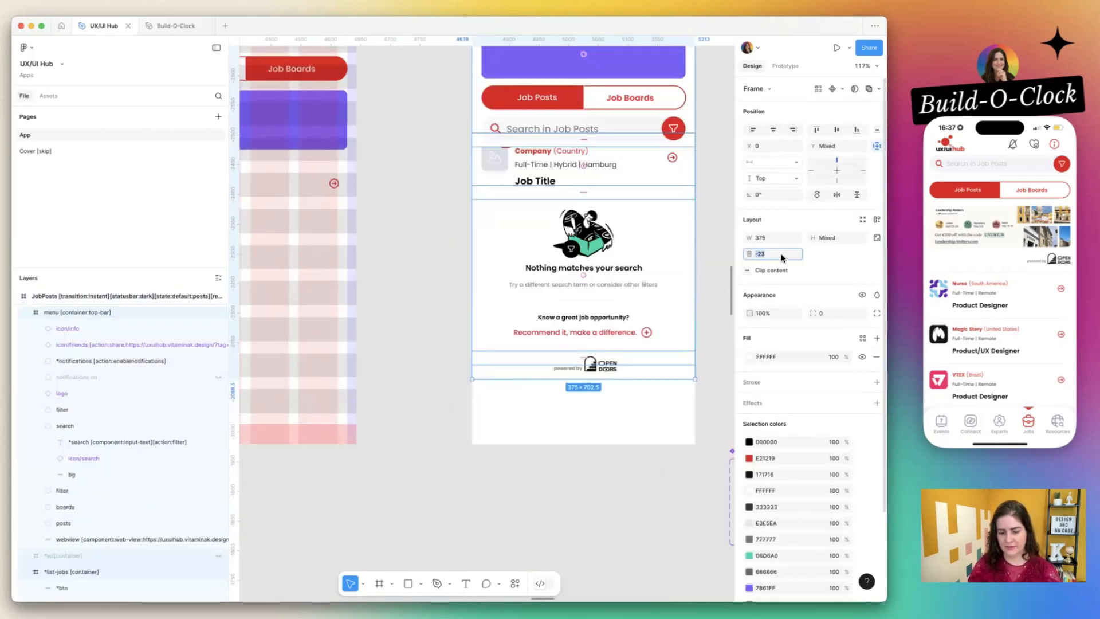
text(0)
key(Return)
click(662, 280)
scroll(663, 280, down, 3)
click(639, 296)
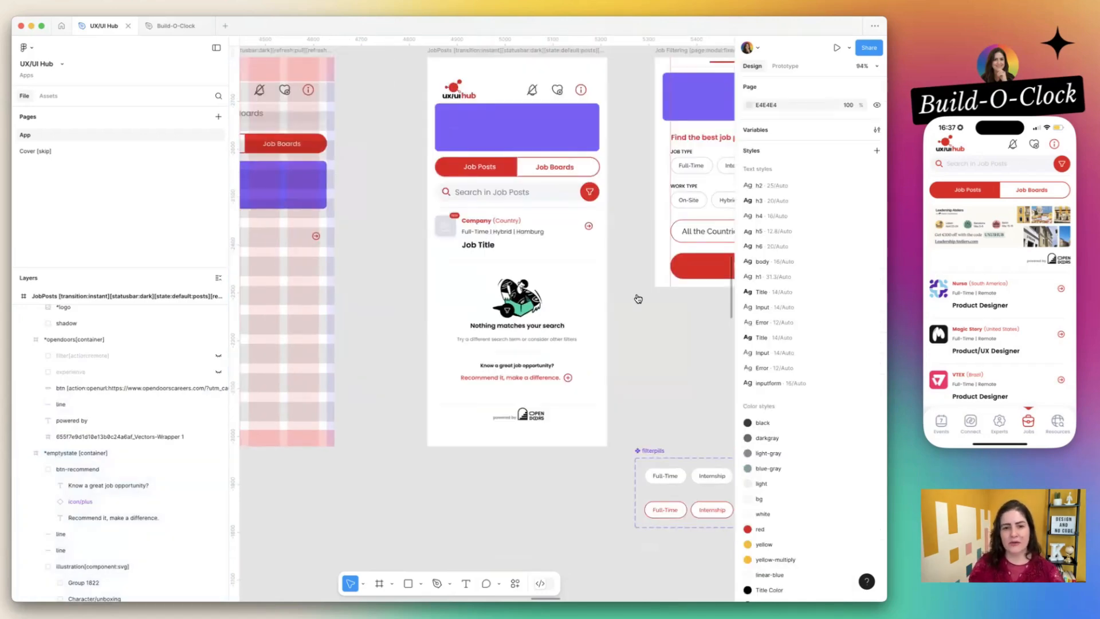
- Switch to Bravo Studio in the browser and sync the project with the updated Figma design
key(super+Tab)
key(super+Tab)
click(765, 83)
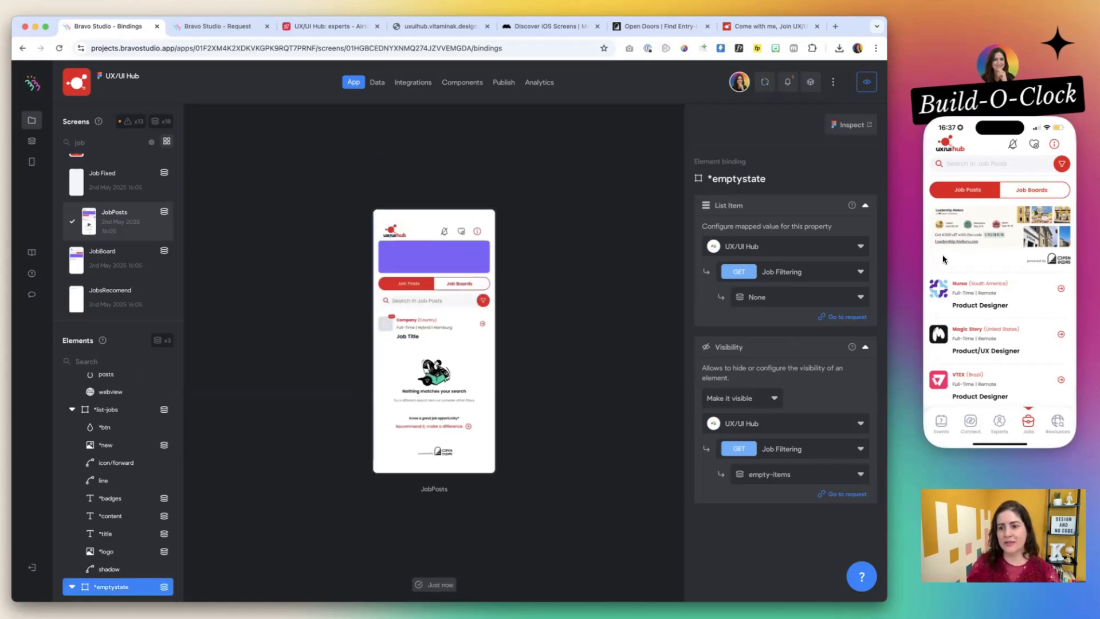
- Reload the app on the phone, open Jobs and check the job list down to the Open Doors credit
click(971, 243)
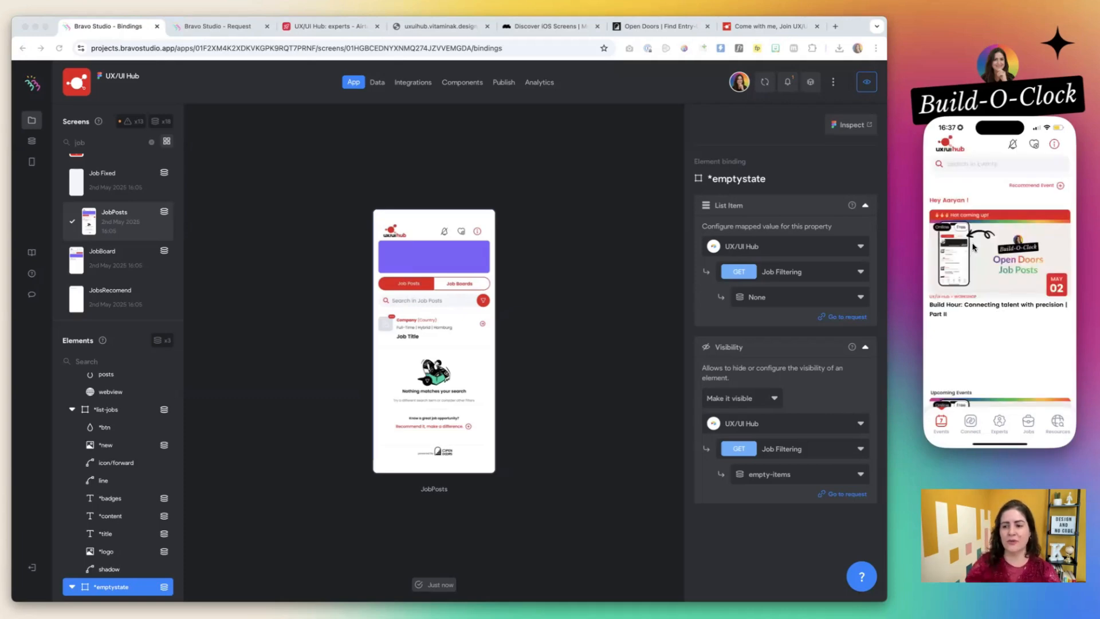
click(1029, 422)
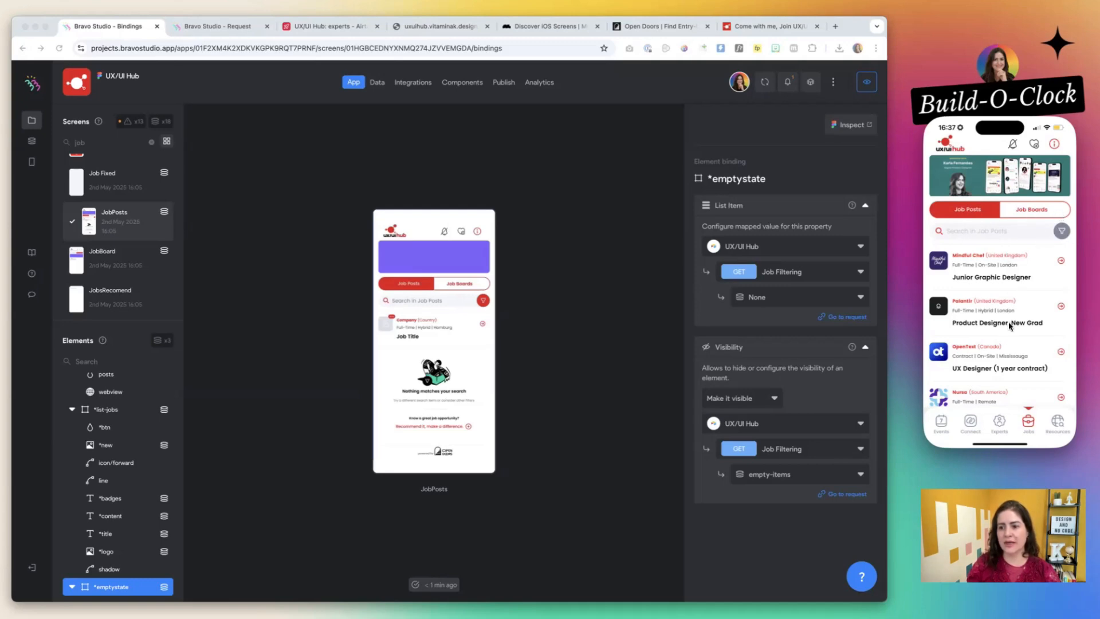
scroll(1010, 324, down, 10)
scroll(1008, 326, down, 10)
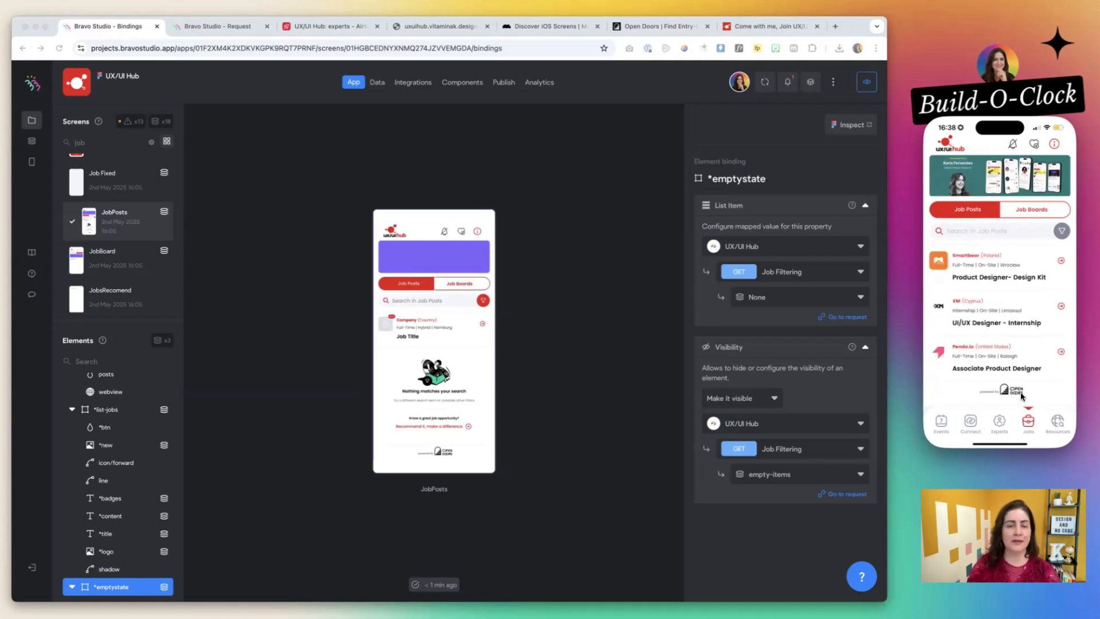
scroll(1017, 307, up, 5)
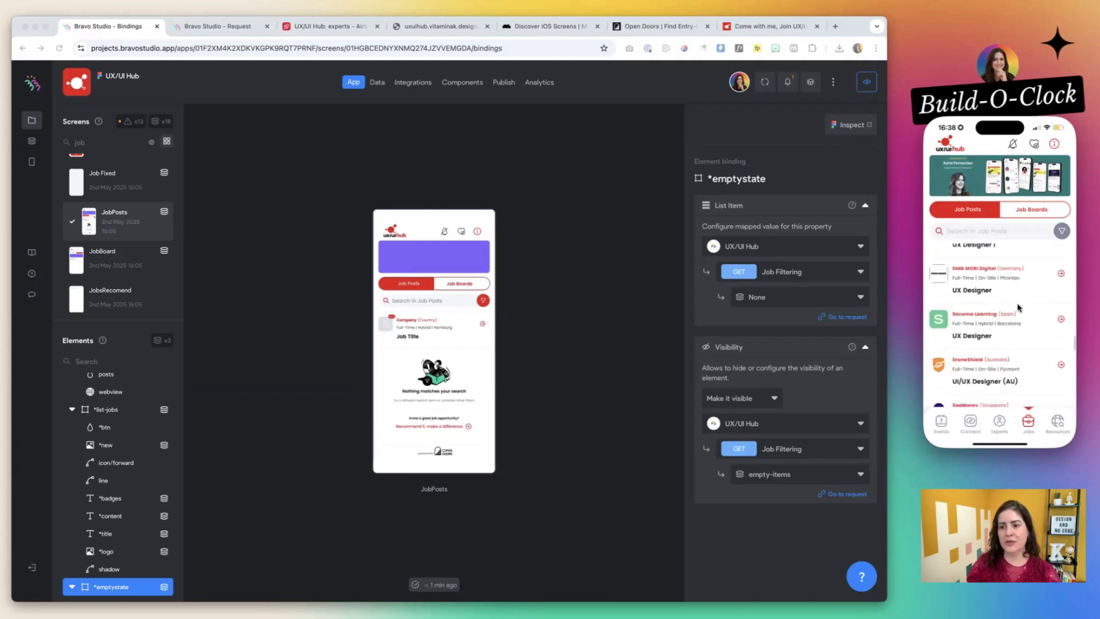
scroll(1018, 308, up, 10)
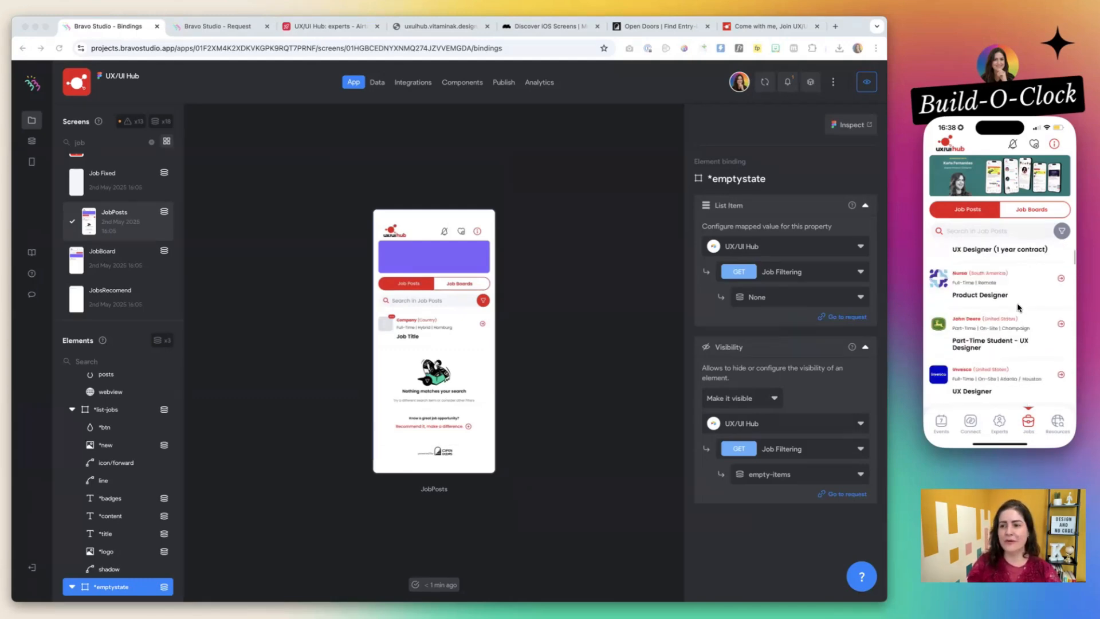
- Filter the job posts on the phone by Full-Time, Remote and France to check the empty state
click(1062, 235)
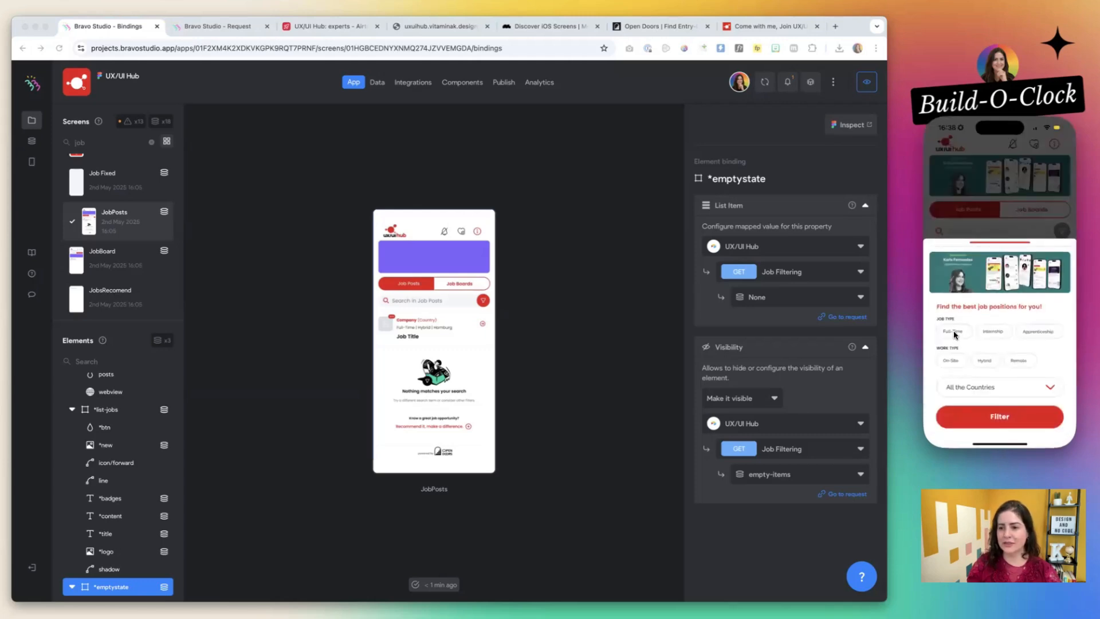
click(1018, 362)
click(989, 389)
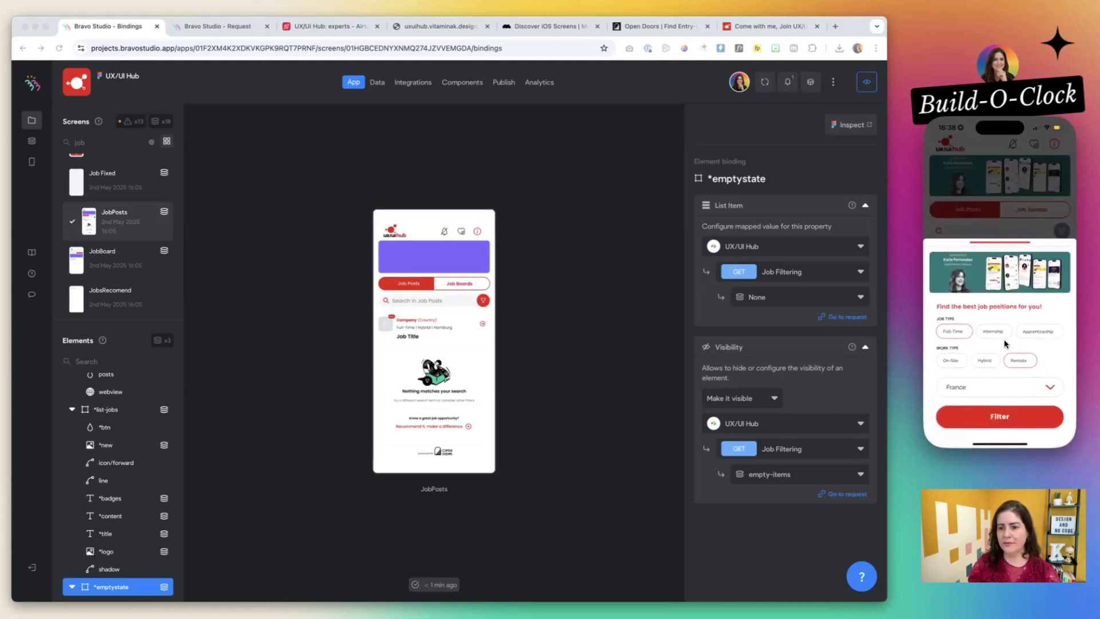
click(983, 417)
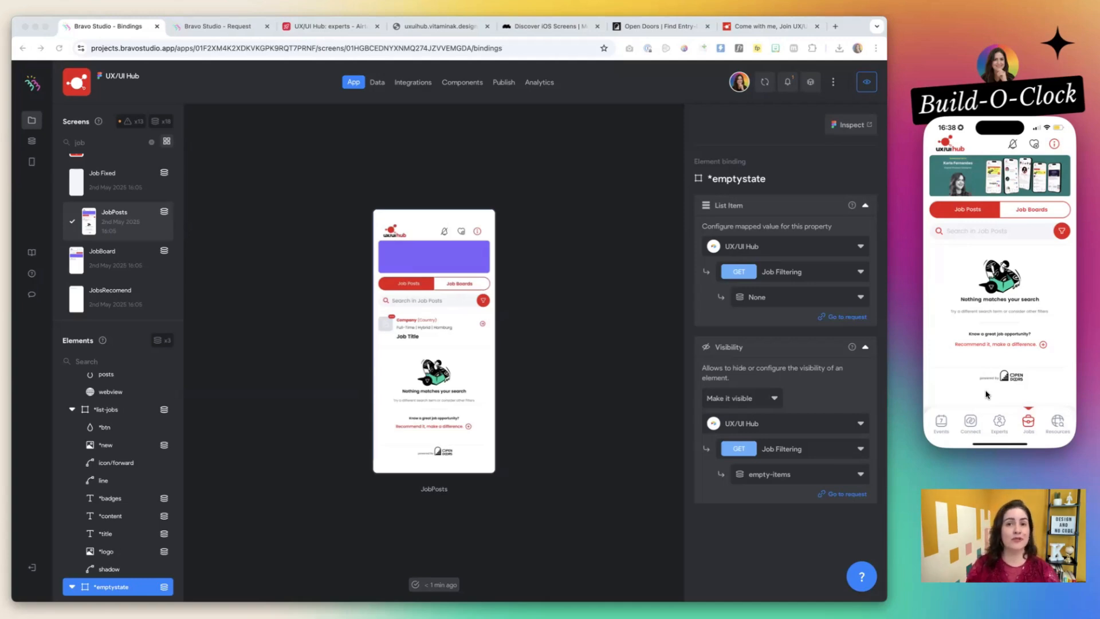
- Alternate between Job Boards and Job Posts on the phone to compare their top bar layouts
click(1023, 211)
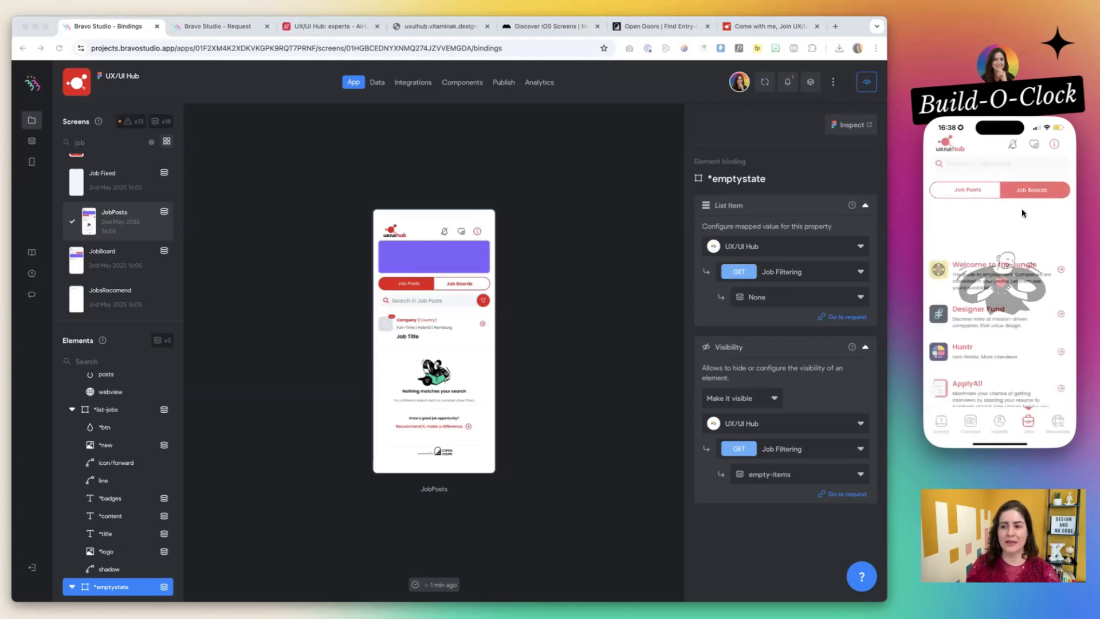
click(954, 187)
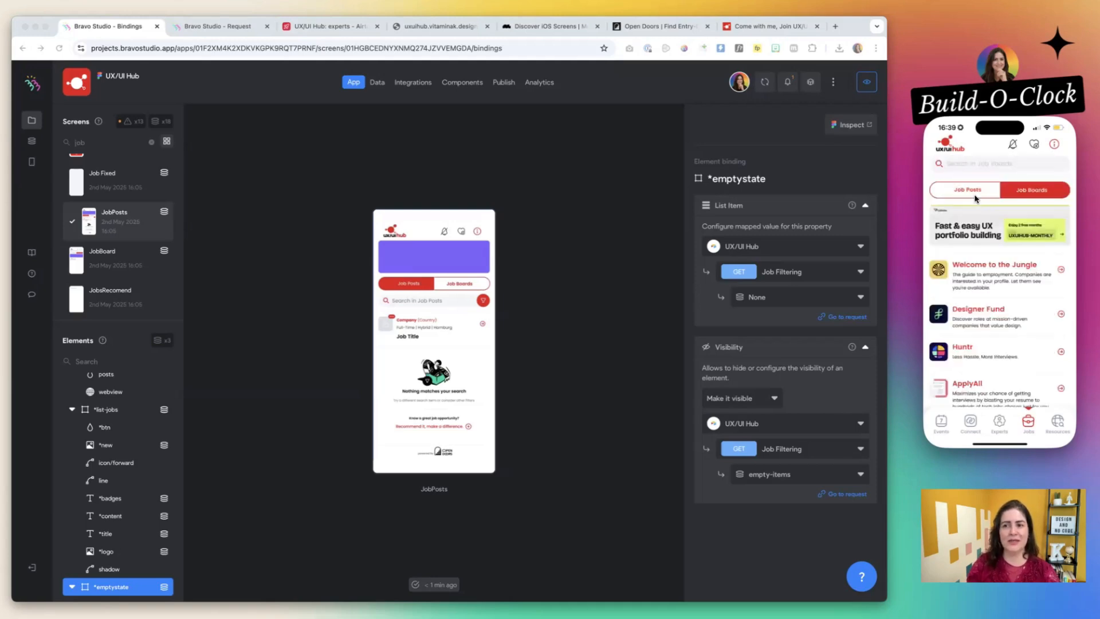
click(1040, 208)
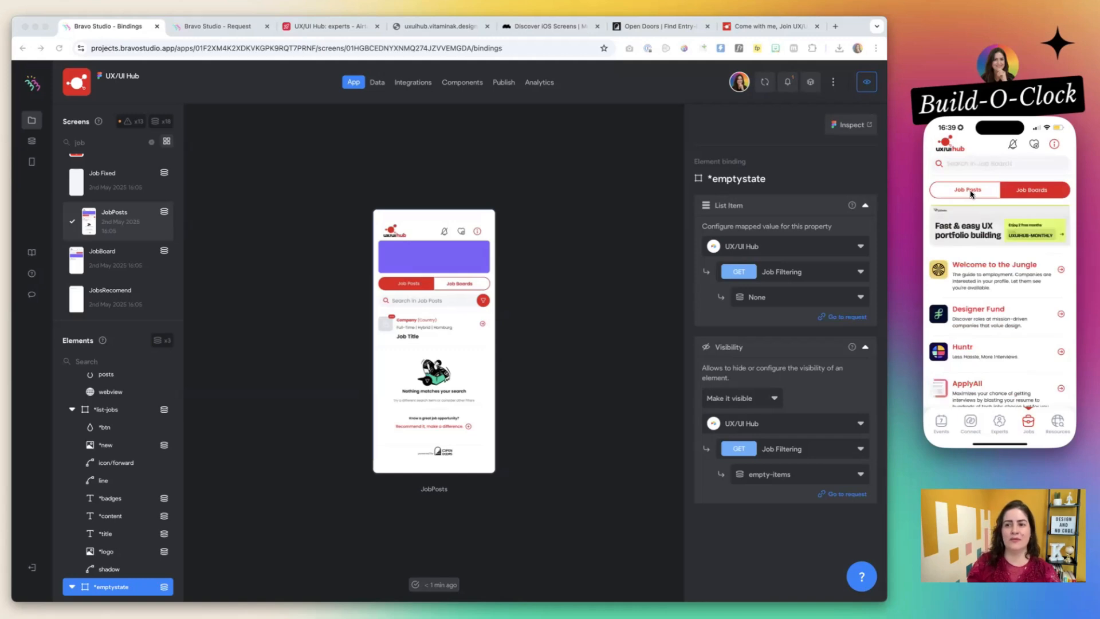
- Switch repeatedly between the Job Posts and Job Boards tabs on the phone to check how their positions differ
click(971, 191)
click(1024, 209)
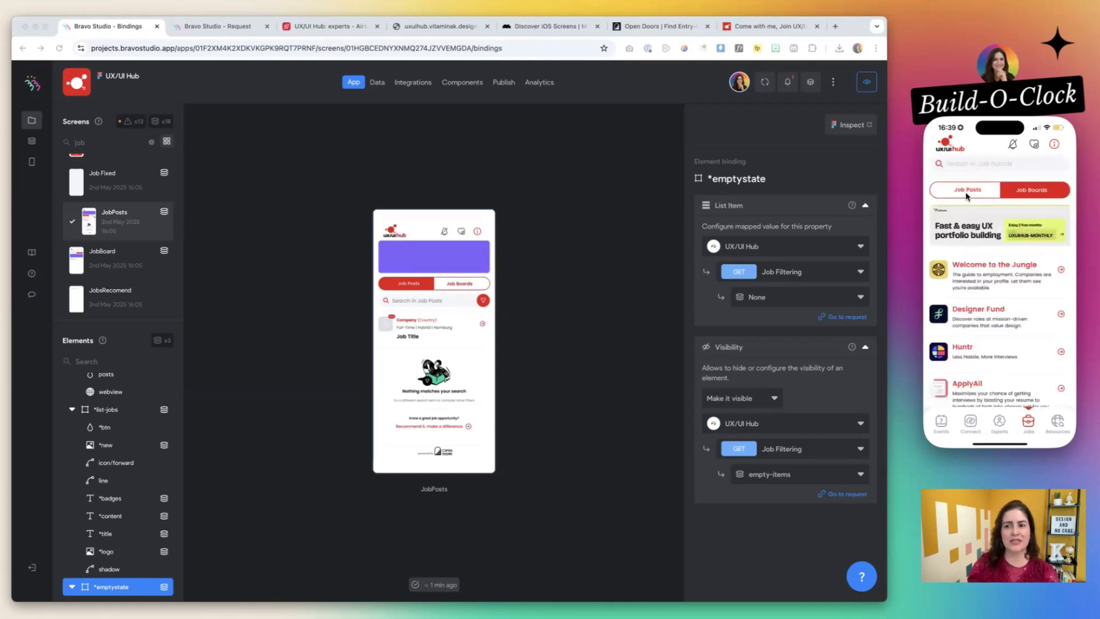
click(965, 197)
click(1029, 210)
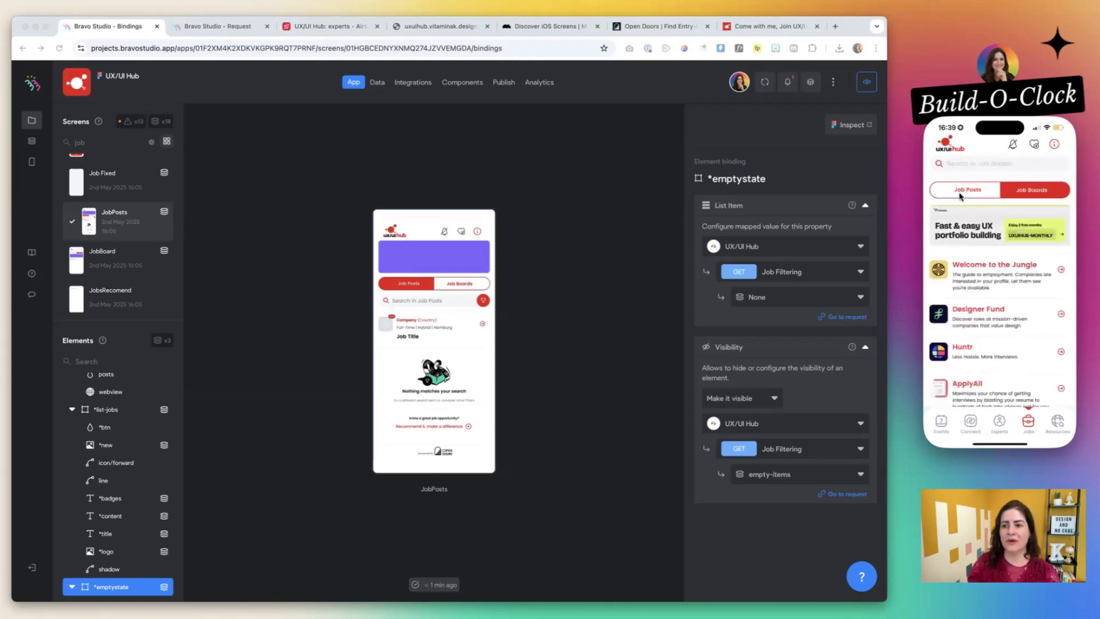
click(959, 196)
click(1022, 210)
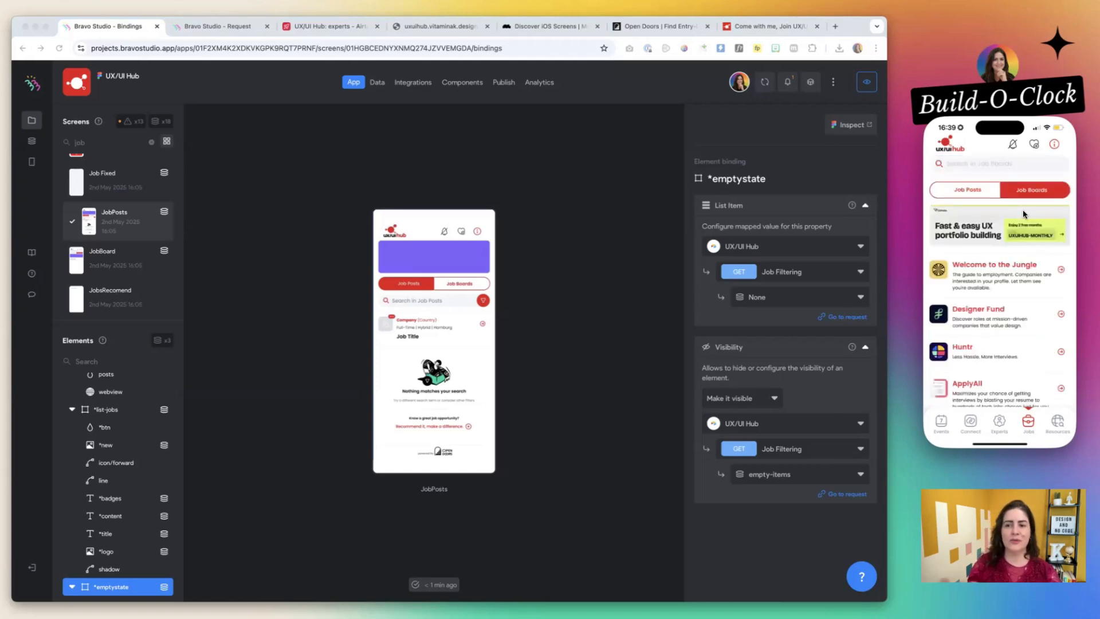
- Switch to Figma and set the height of JobBoard's menu top bar to 311, matching the JobPosts top bar
key(super+Tab)
key(super+Tab)
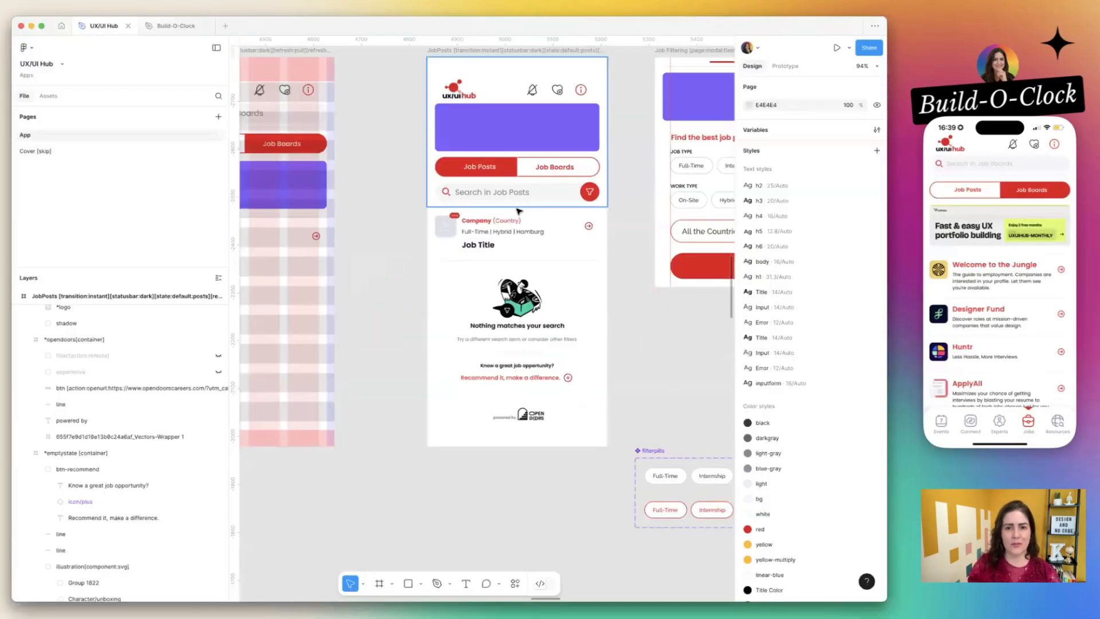
scroll(519, 211, left, 4)
click(469, 92)
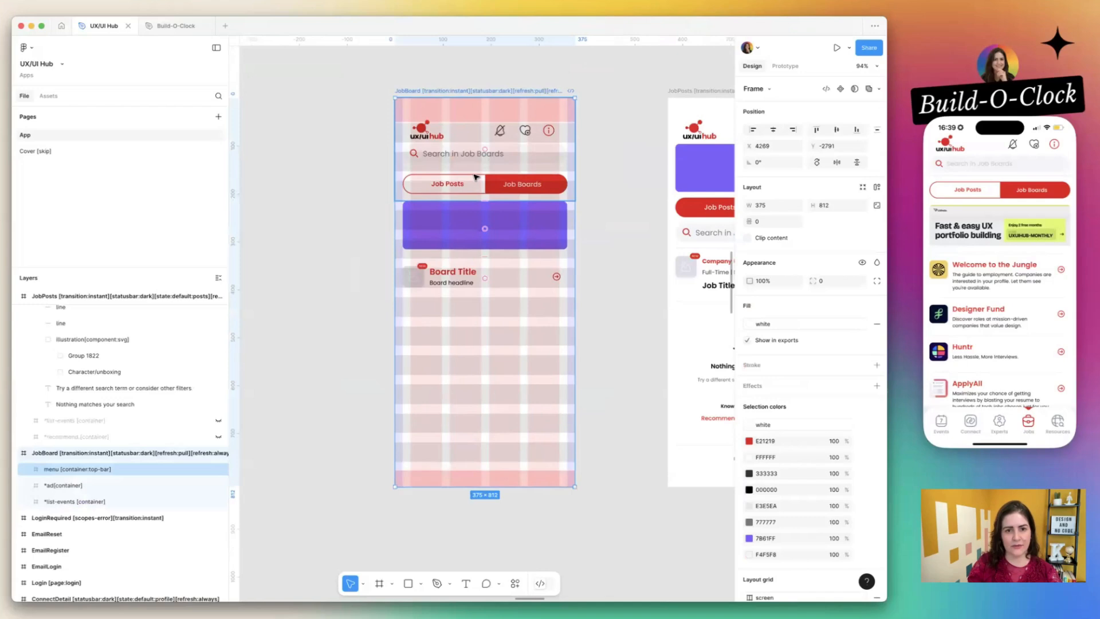
scroll(484, 191, right, 3)
click(659, 194)
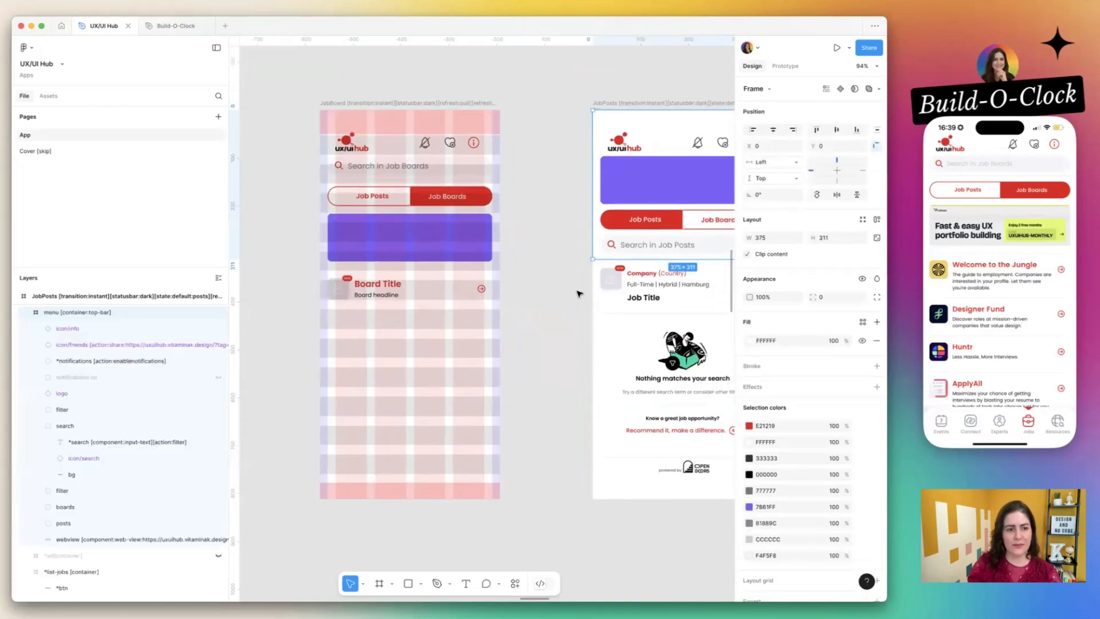
click(369, 157)
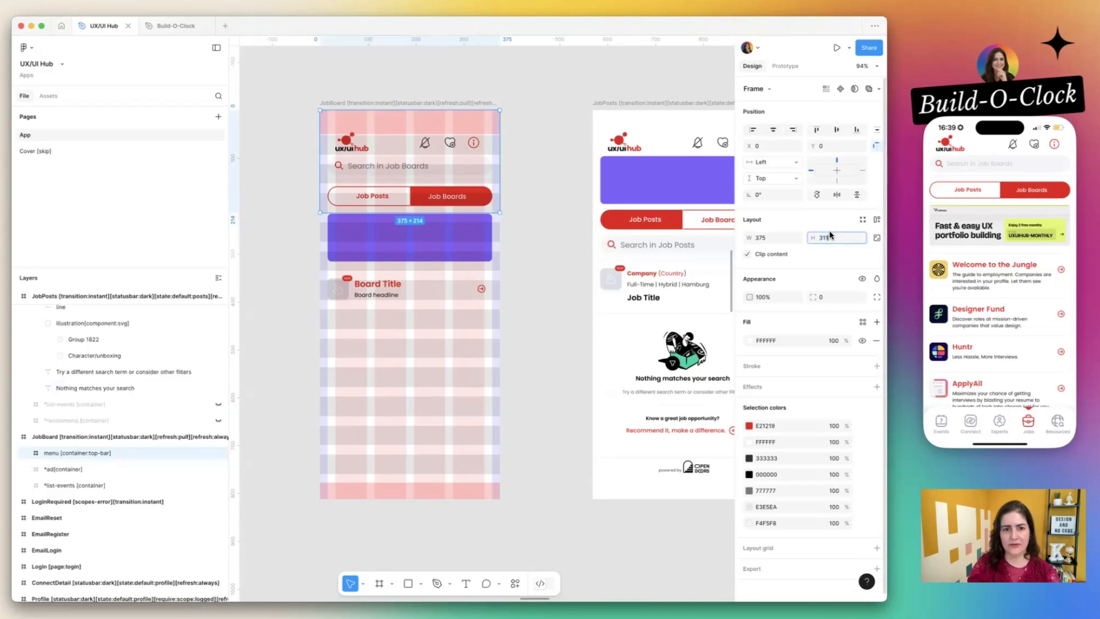
- Duplicate the webview banner in JobBoard's *ad container and move the copy into the menu top bar
click(656, 174)
click(656, 174)
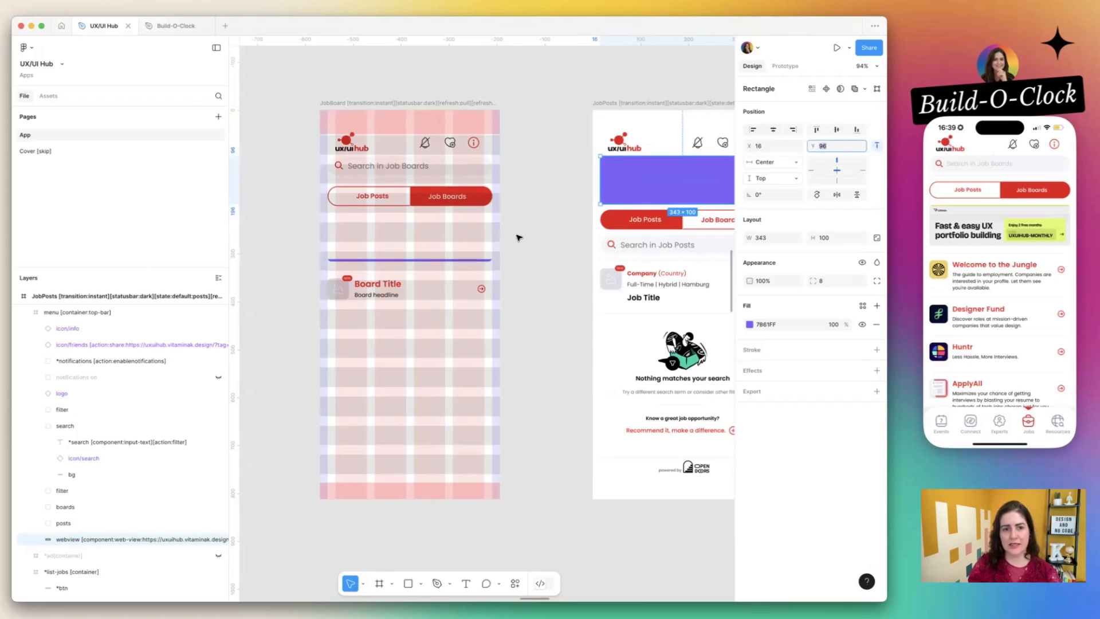
click(411, 252)
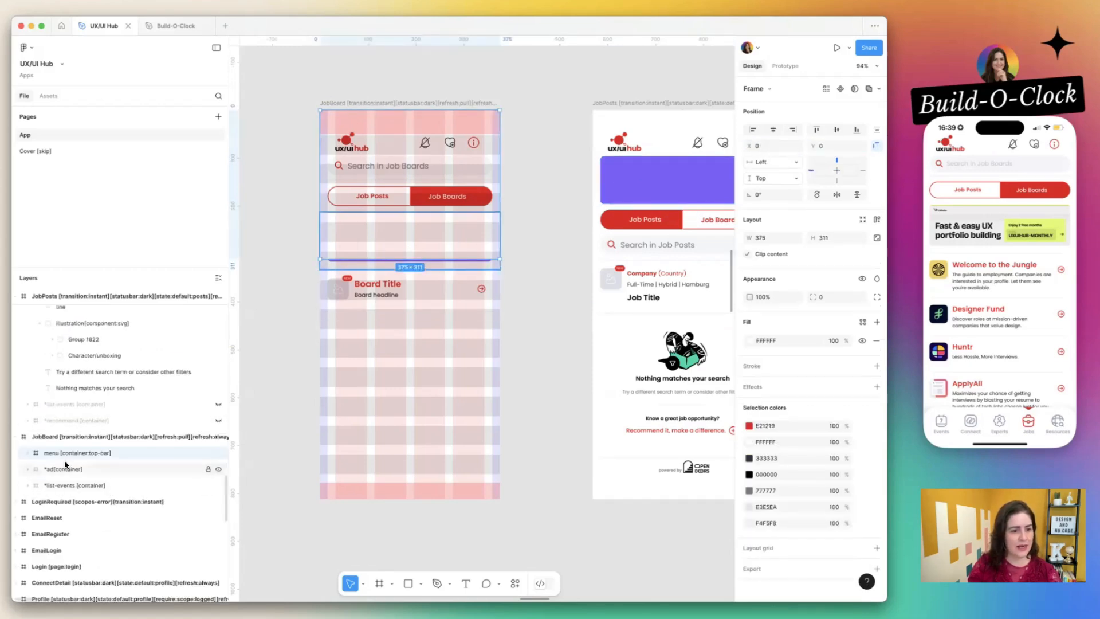
click(28, 469)
click(59, 484)
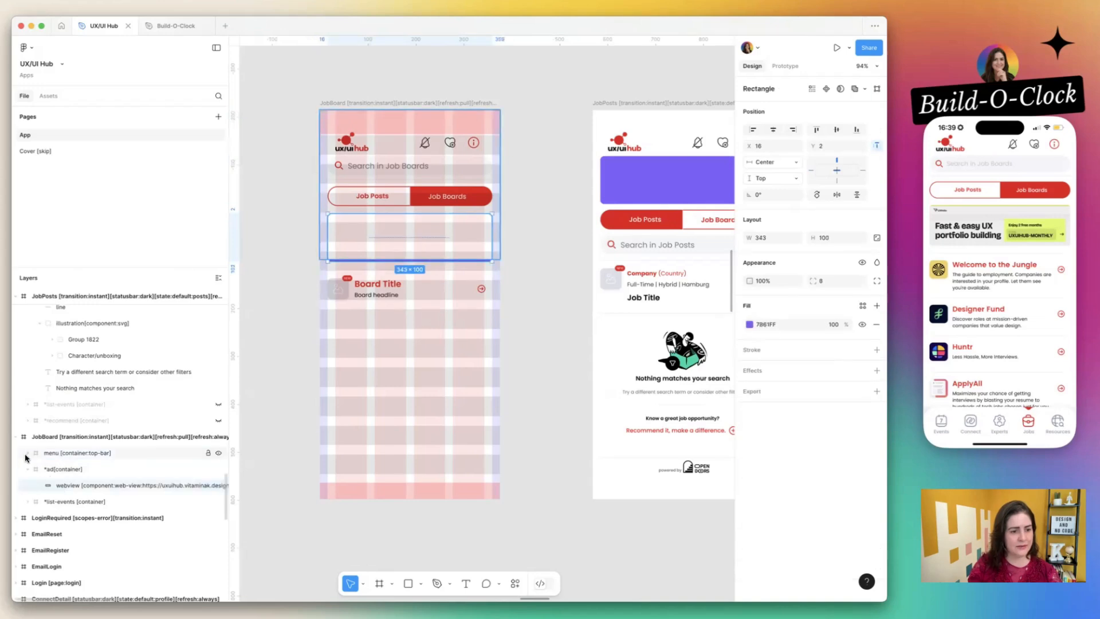
click(27, 453)
scroll(64, 544, down, 2)
scroll(64, 544, down, 2)
key(super+d)
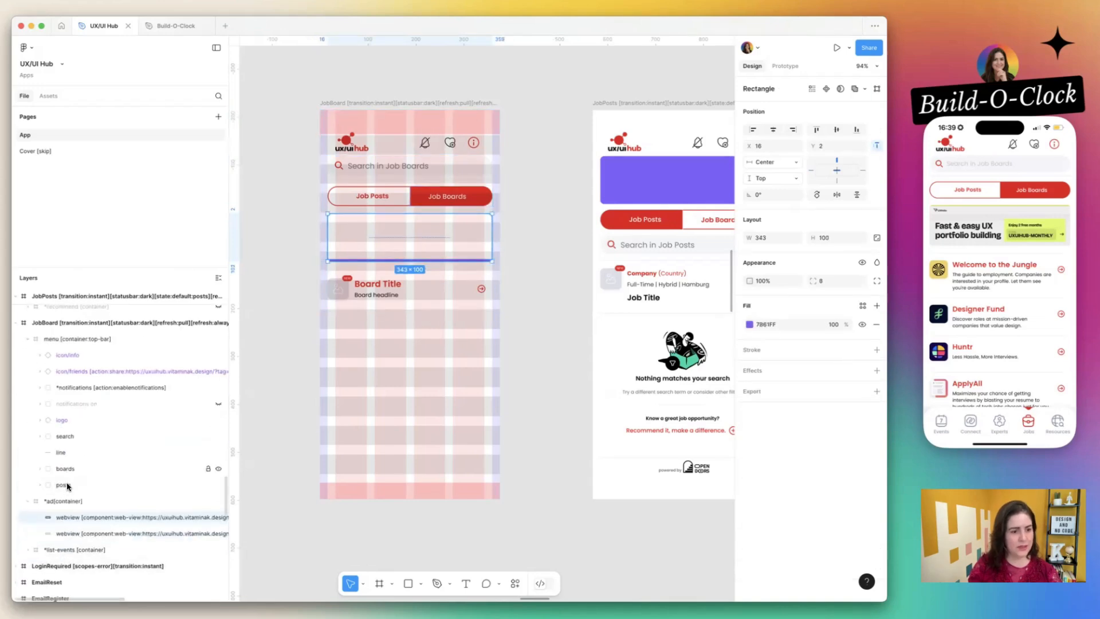
drag(67, 517, 68, 407)
- Set the Y position of the webview banner in JobBoard's menu to 96
click(825, 146)
text(96)
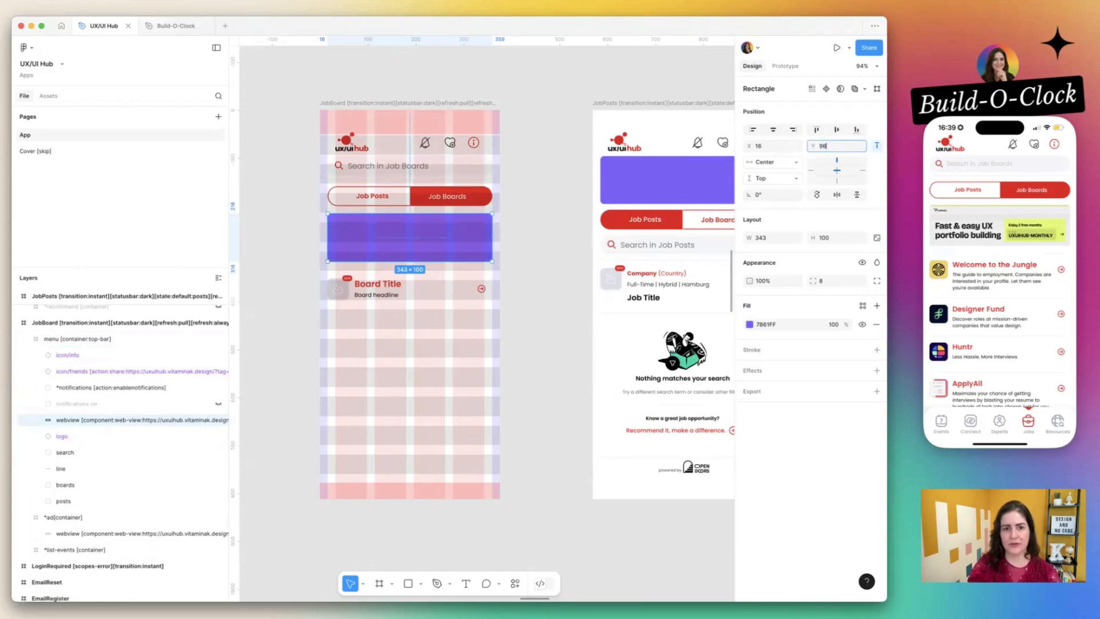
key(Return)
- Inspect the Y positions of the JobPosts tabs and of the webview, search, boards and line layers in JobBoard's menu
click(652, 216)
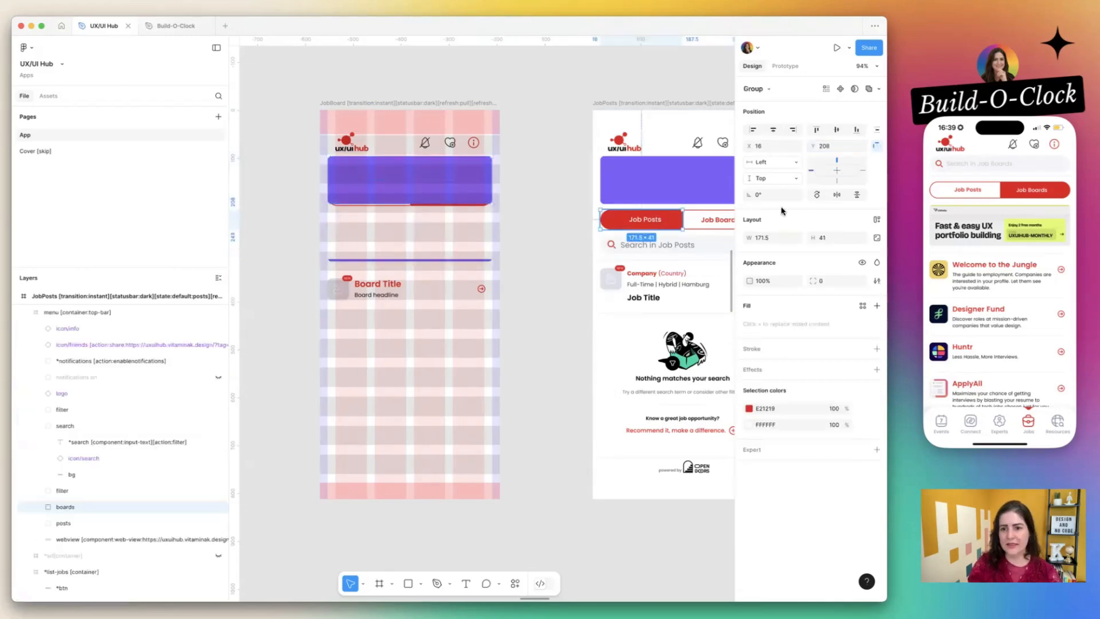
click(830, 146)
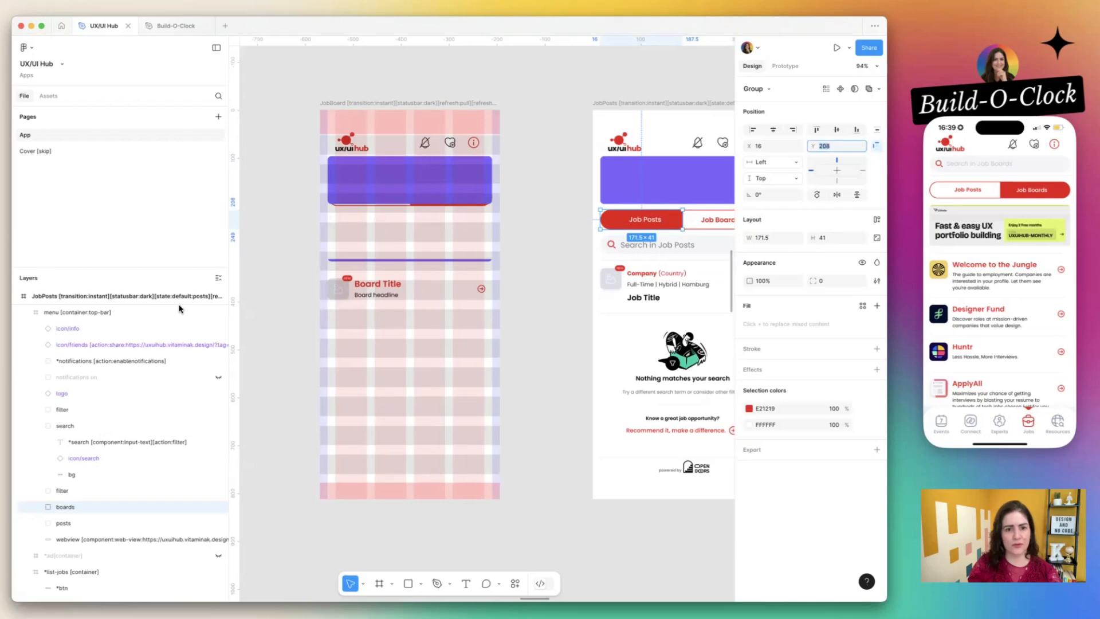
double_click(380, 182)
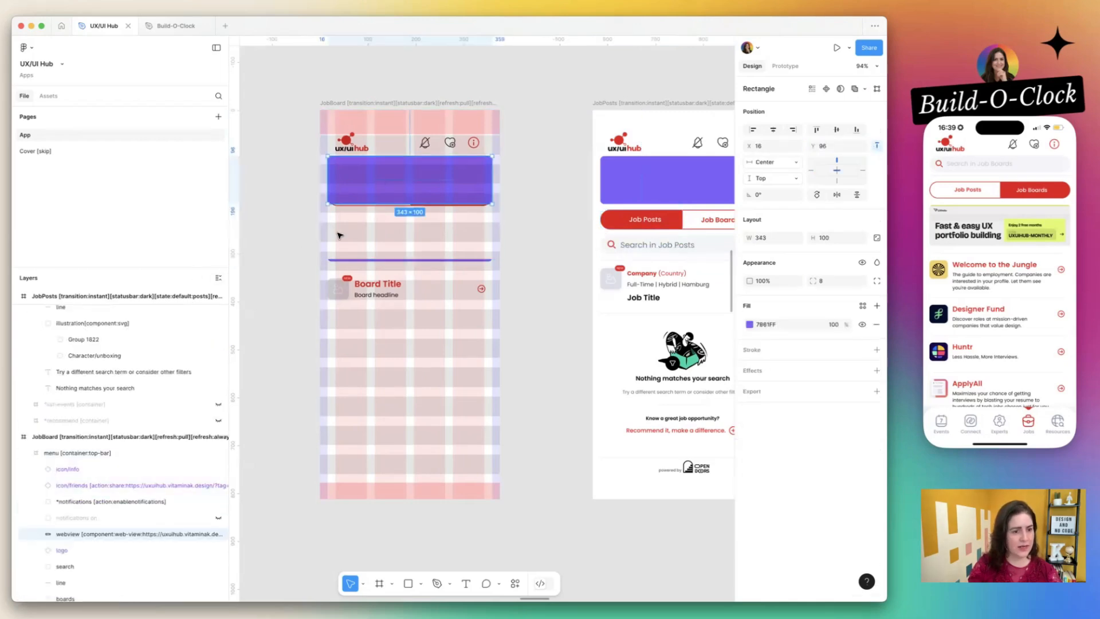
click(74, 516)
scroll(74, 514, down, 2)
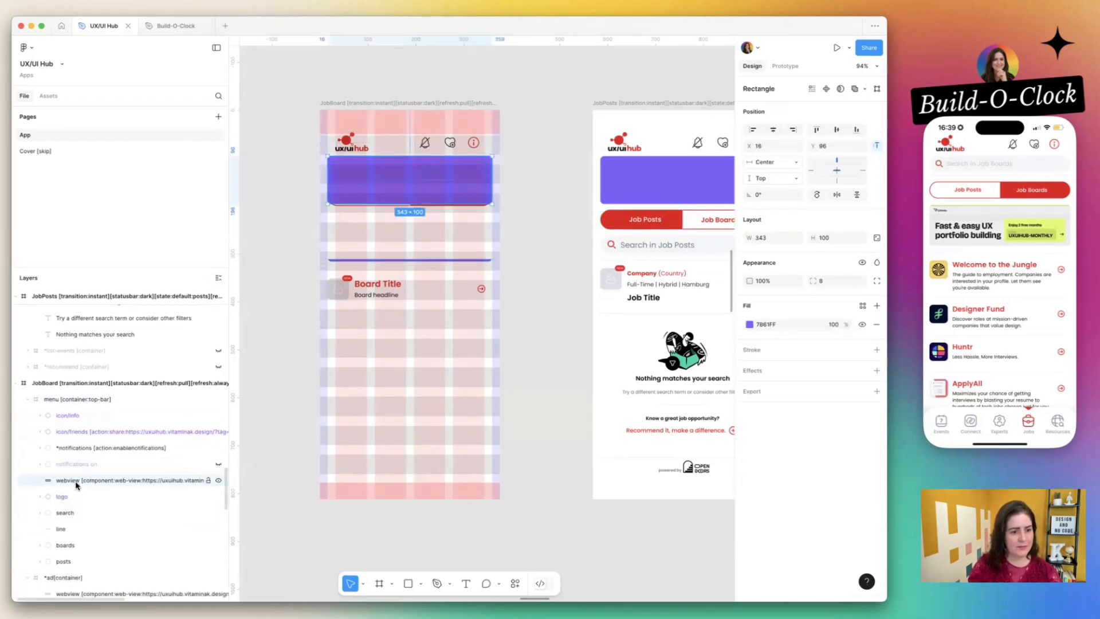
scroll(75, 483, down, 3)
click(67, 452)
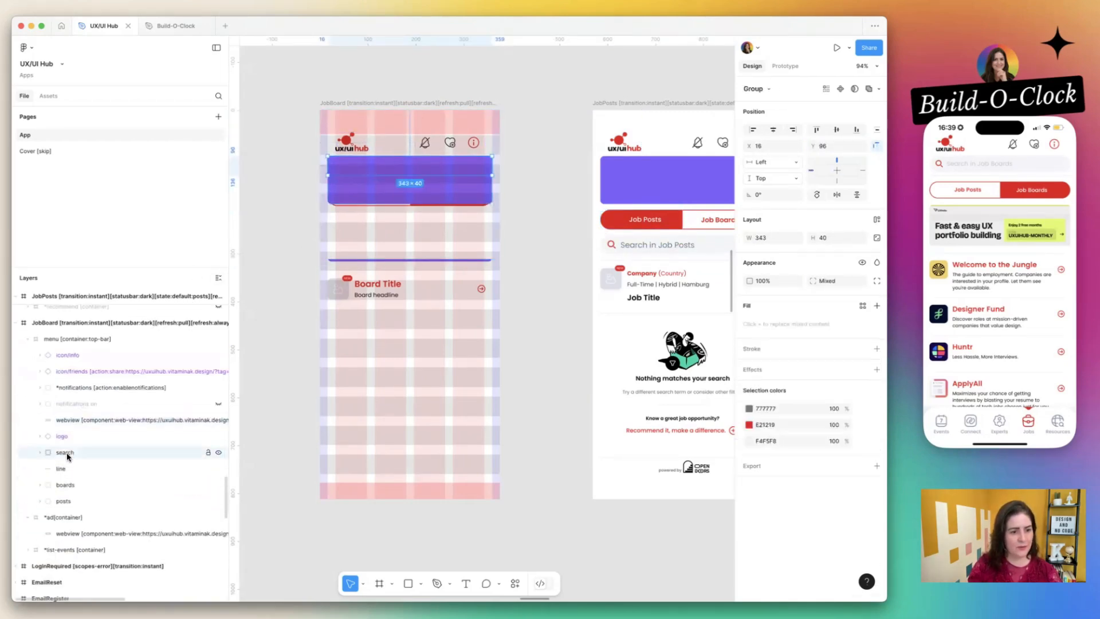
click(65, 485)
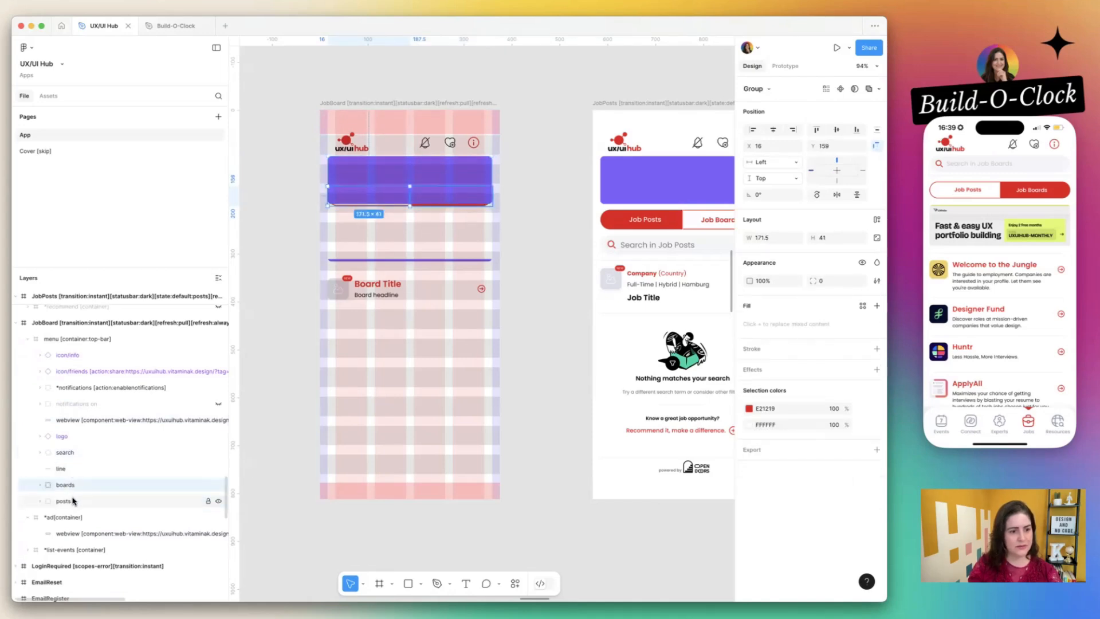
click(66, 468)
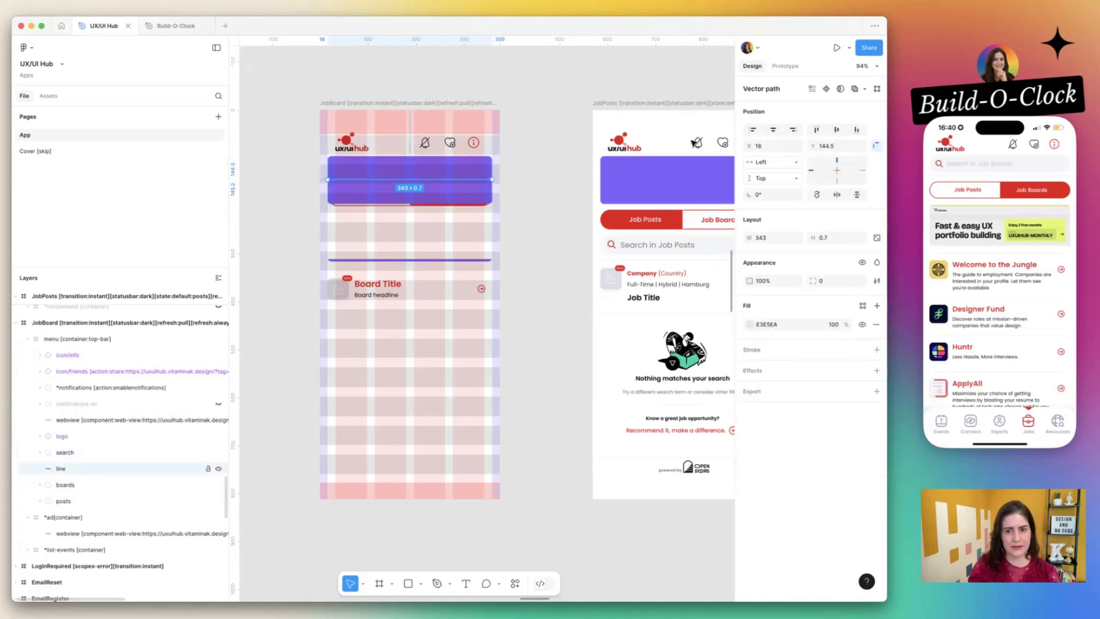
- Set the Y position of the boards and posts tab groups in JobBoard's menu to 208
double_click(643, 223)
click(409, 238)
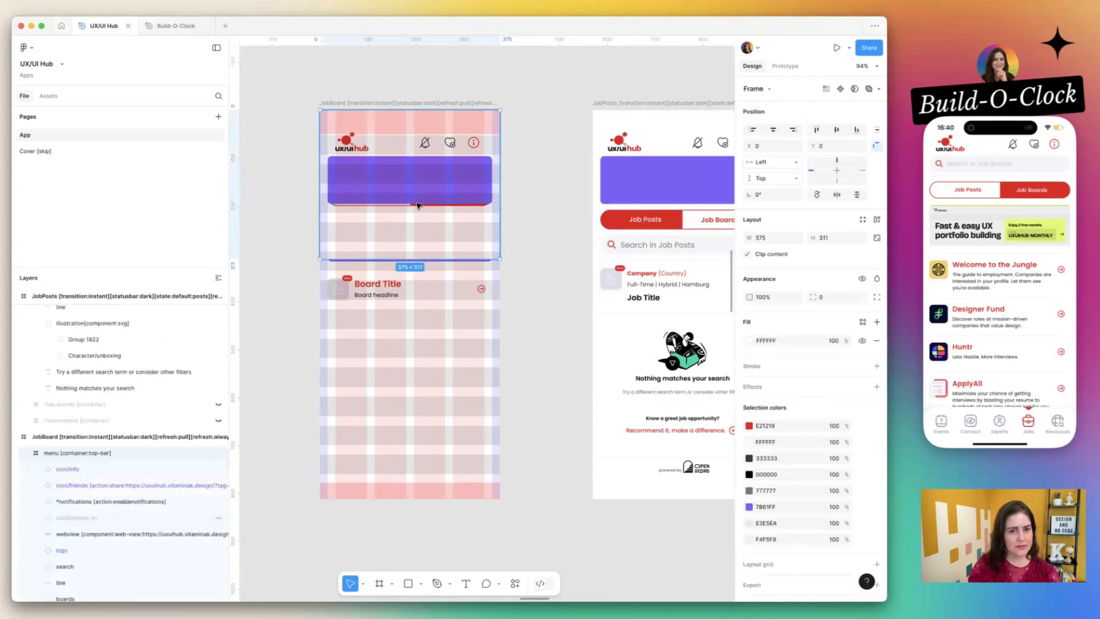
scroll(91, 500, down, 1)
click(73, 516)
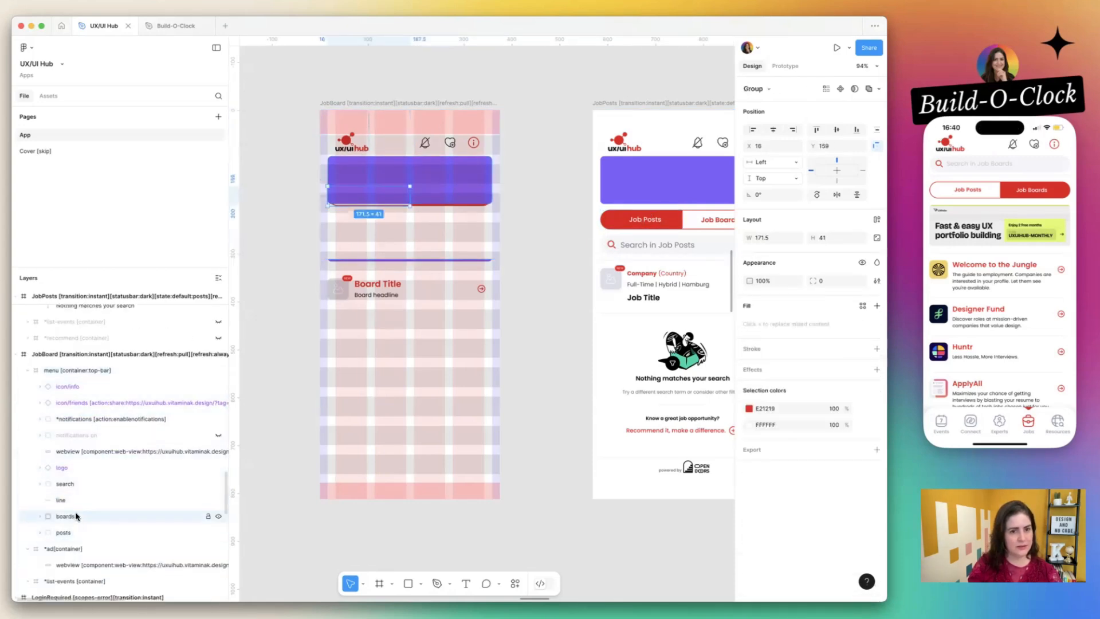
shift+click(74, 531)
click(825, 145)
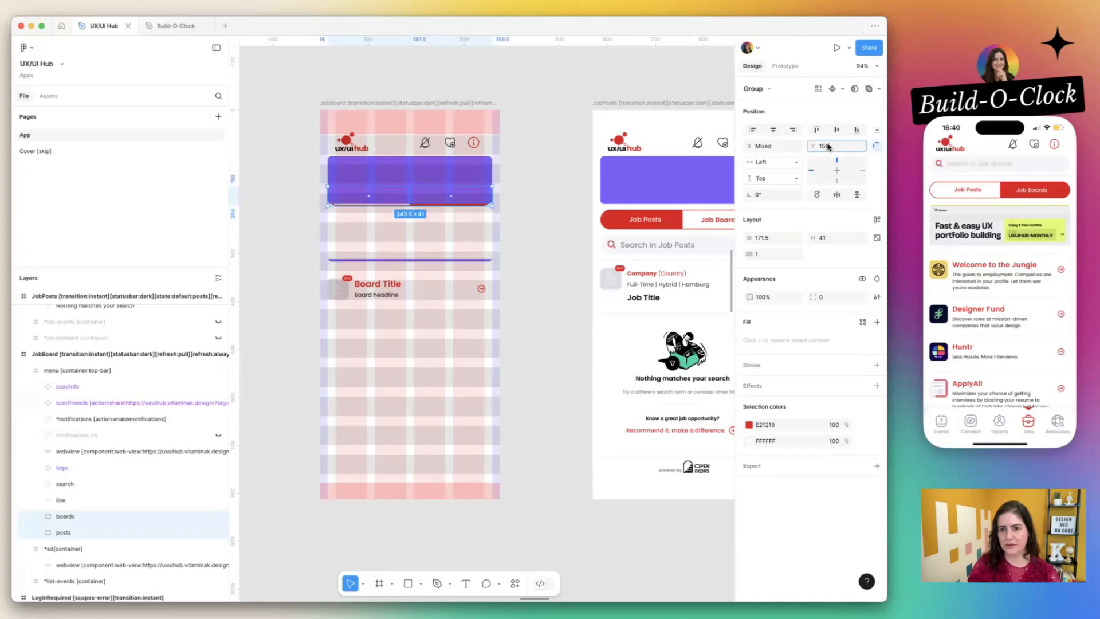
text(208)
key(Return)
- Copy the Y position 261 from the JobPosts search group and apply it to JobBoard's search group
double_click(659, 238)
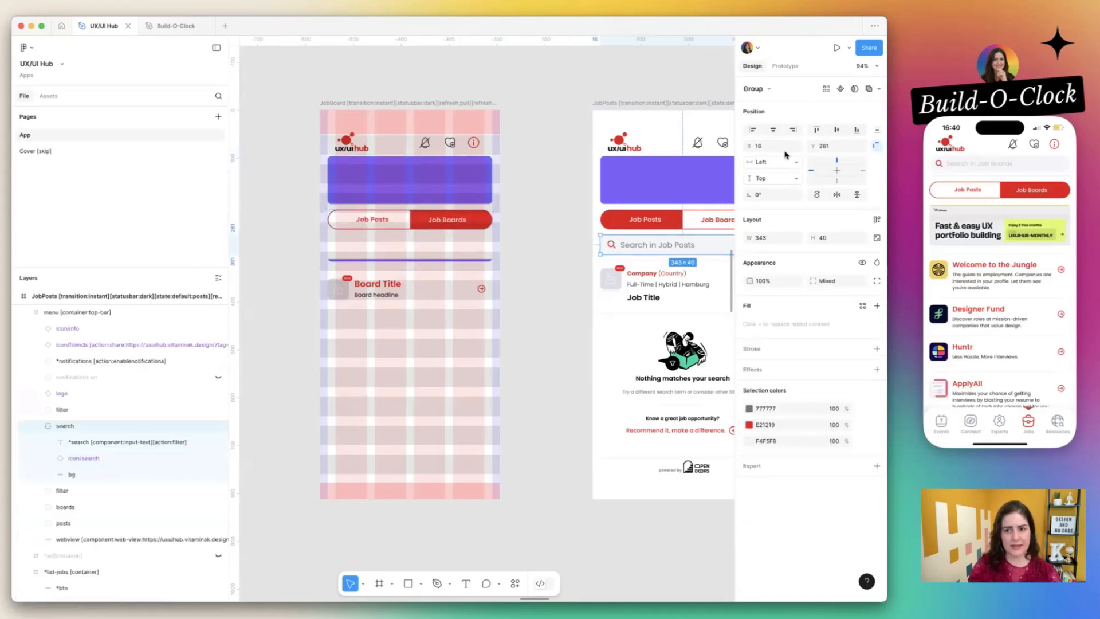
click(822, 147)
key(super+c)
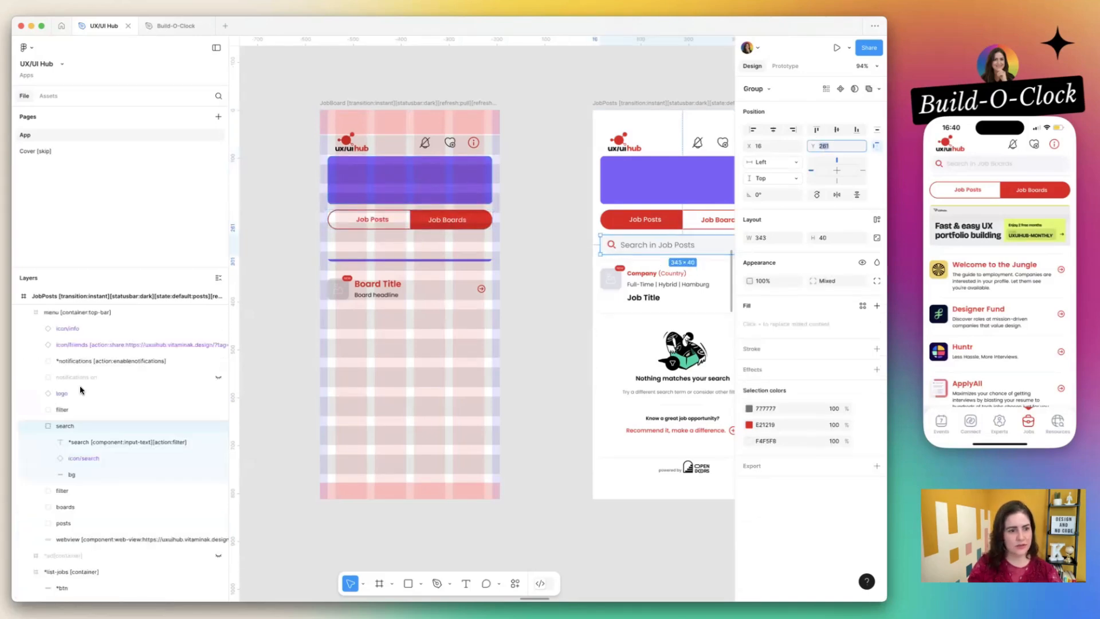
click(365, 234)
click(65, 486)
click(822, 146)
key(super+v)
key(Return)
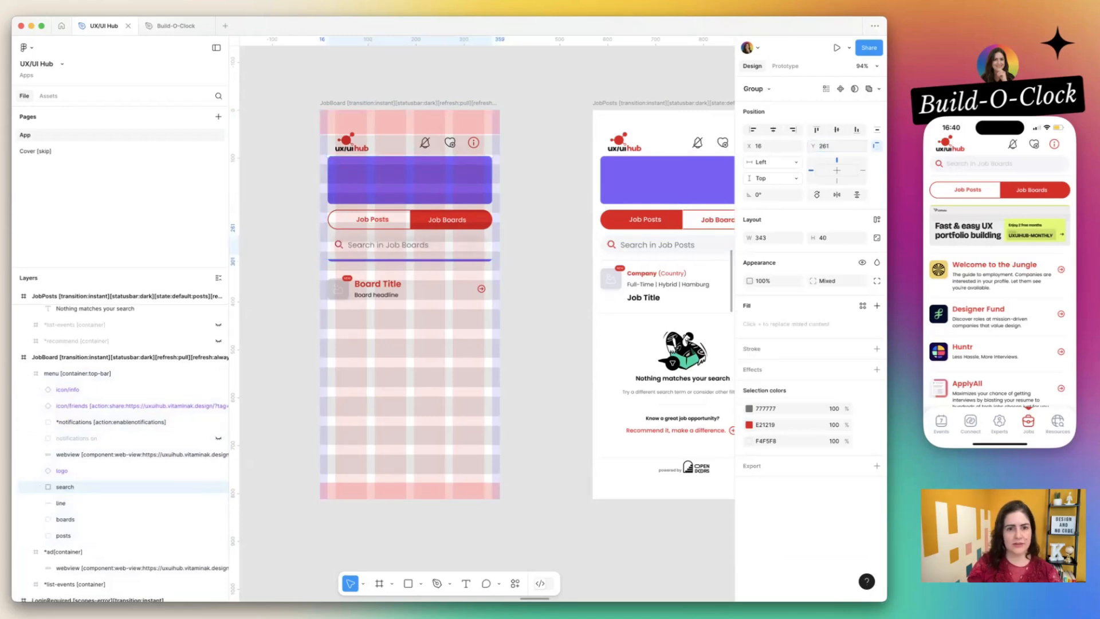
- Hide JobBoard's *ad container and set the vertical spacing between the menu and *list-events to 0
click(114, 551)
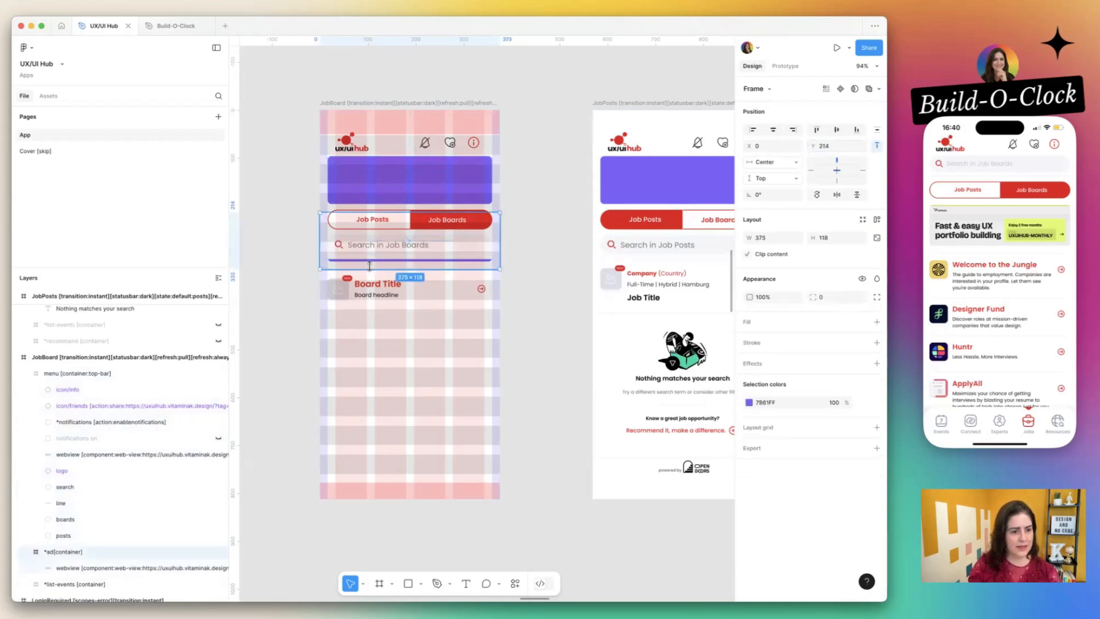
click(217, 552)
click(432, 252)
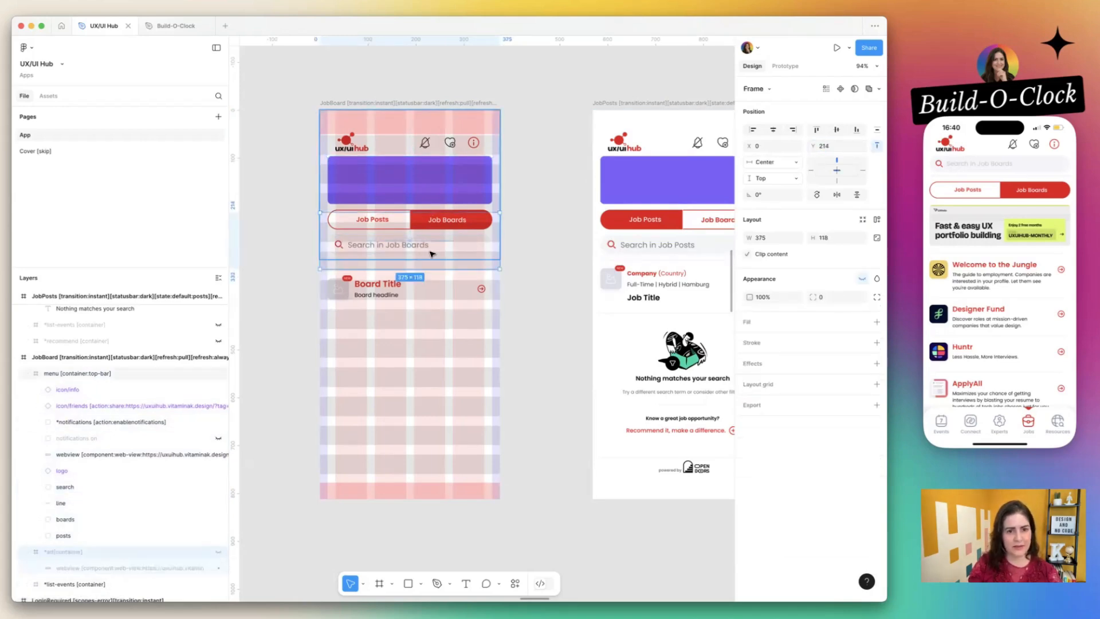
shift+click(403, 294)
click(772, 254)
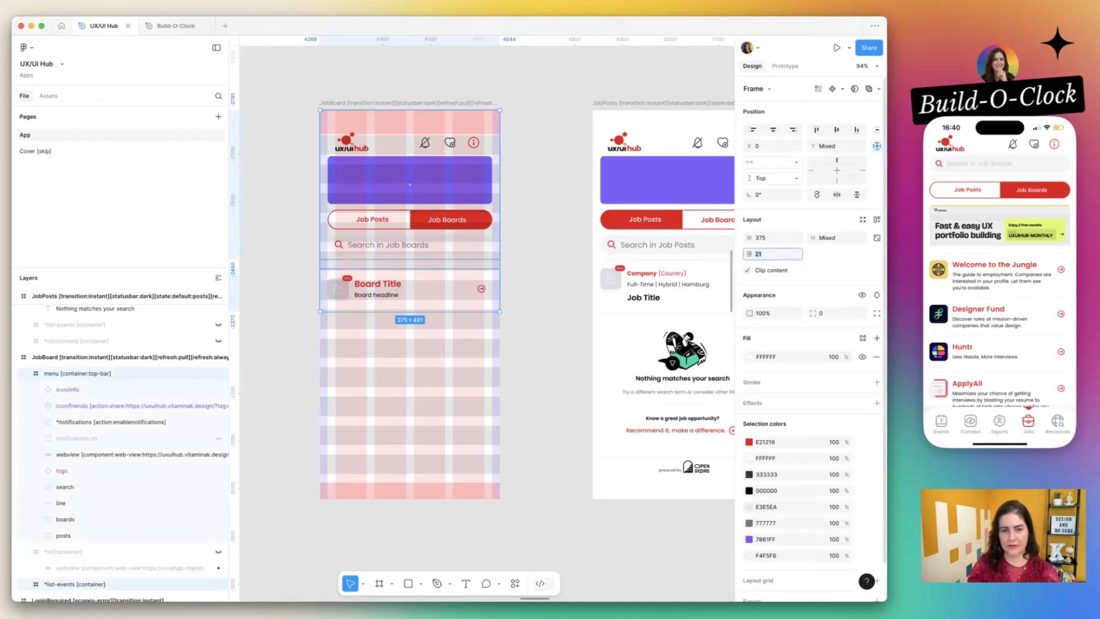
text(0)
key(Return)
- Compare the rearranged JobBoard top bar with the JobPosts top bar side by side
click(536, 258)
scroll(435, 246, right, 2)
click(330, 234)
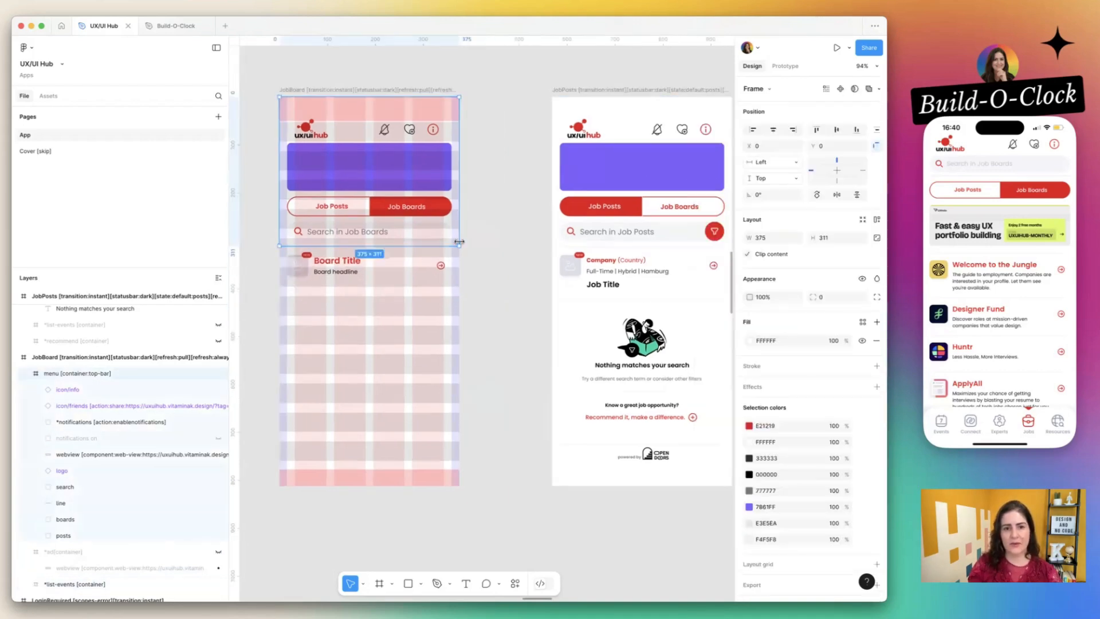
click(496, 232)
click(433, 198)
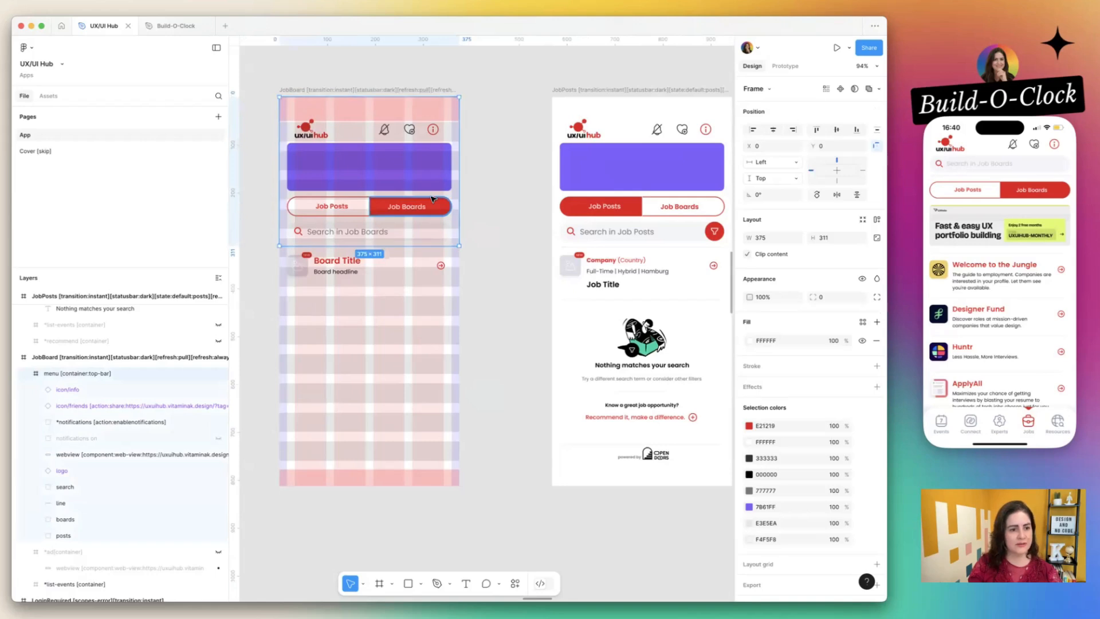
click(486, 203)
- Switch to Bravo Studio in the browser and update the project to the latest Figma design
key(super+Tab)
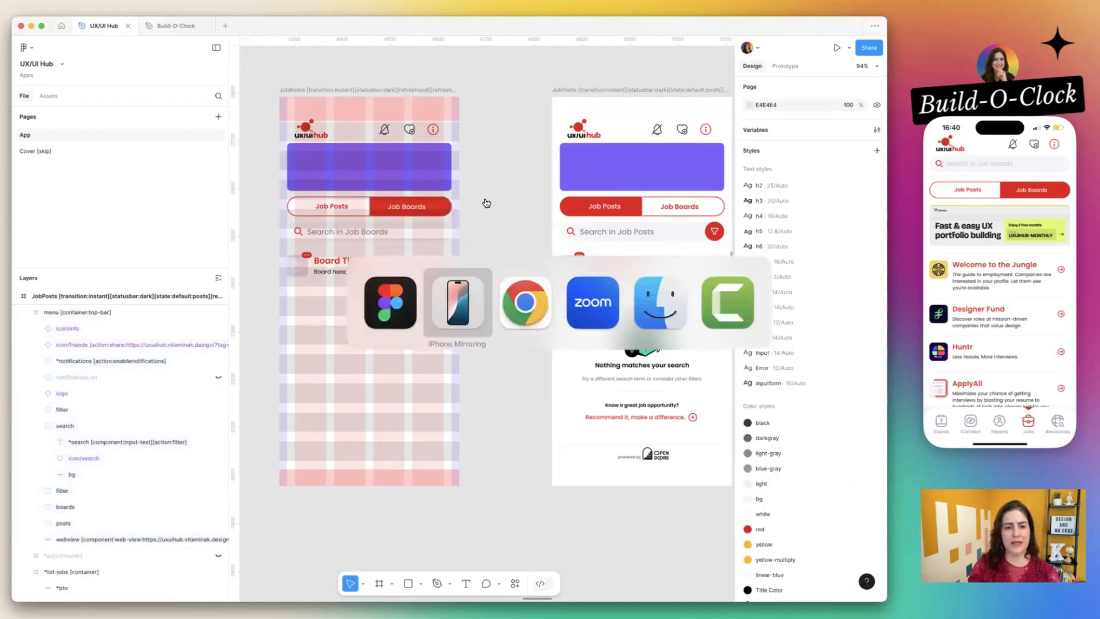
key(super+Tab)
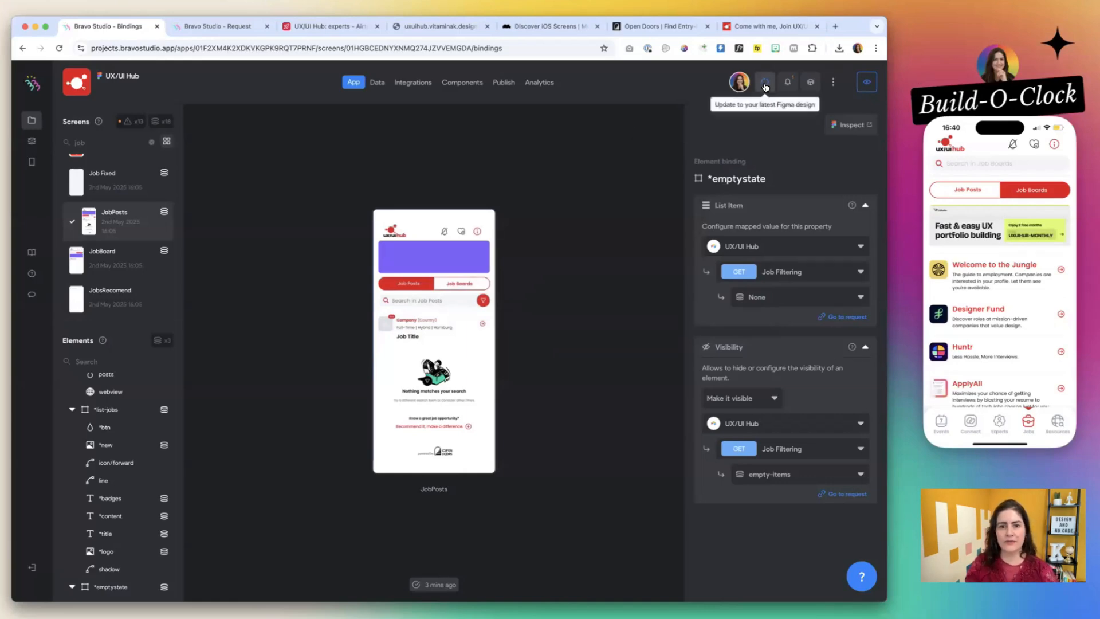
- Reload the app on the phone and open the Jobs section
click(984, 147)
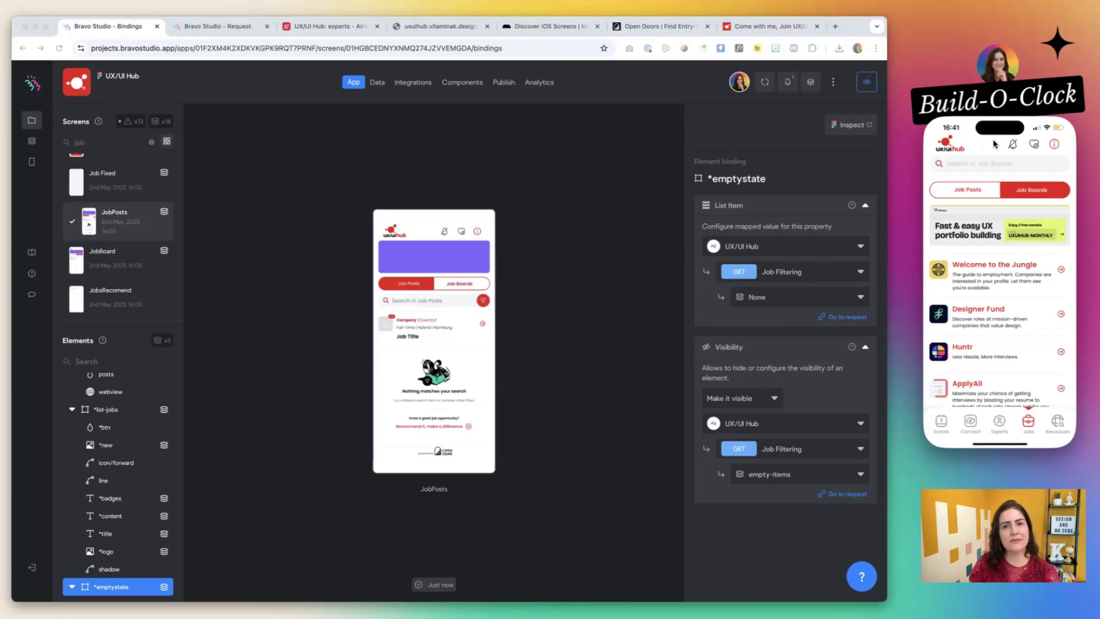
click(993, 139)
click(1001, 243)
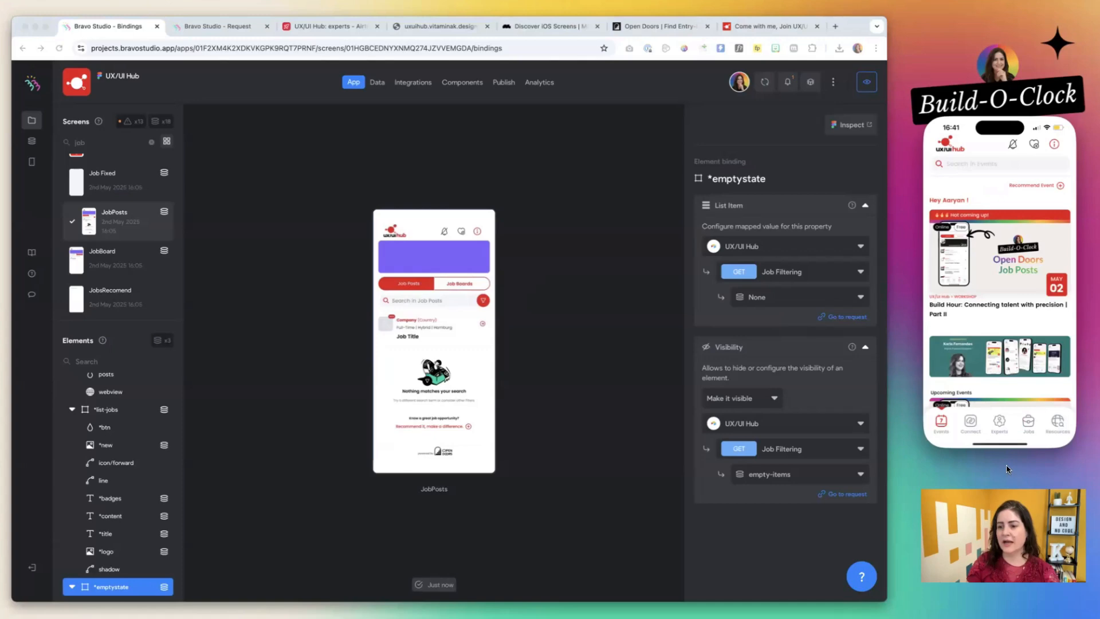
click(1027, 422)
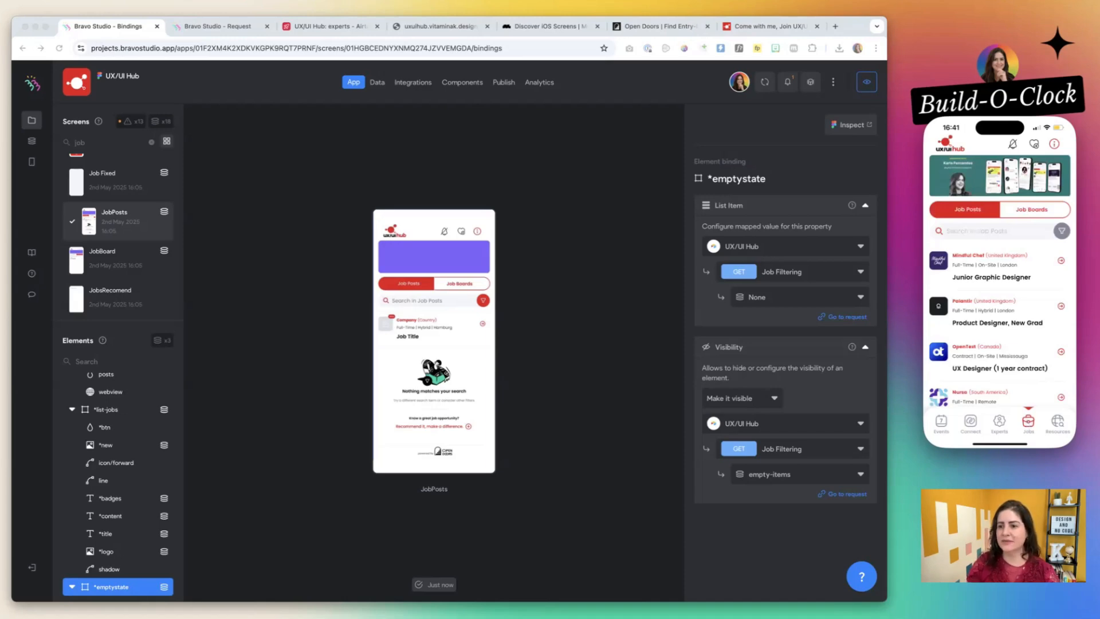
- Alternate between Job Posts and Job Boards in the phone preview to check that the ad, tabs and search bar stay aligned
click(1026, 210)
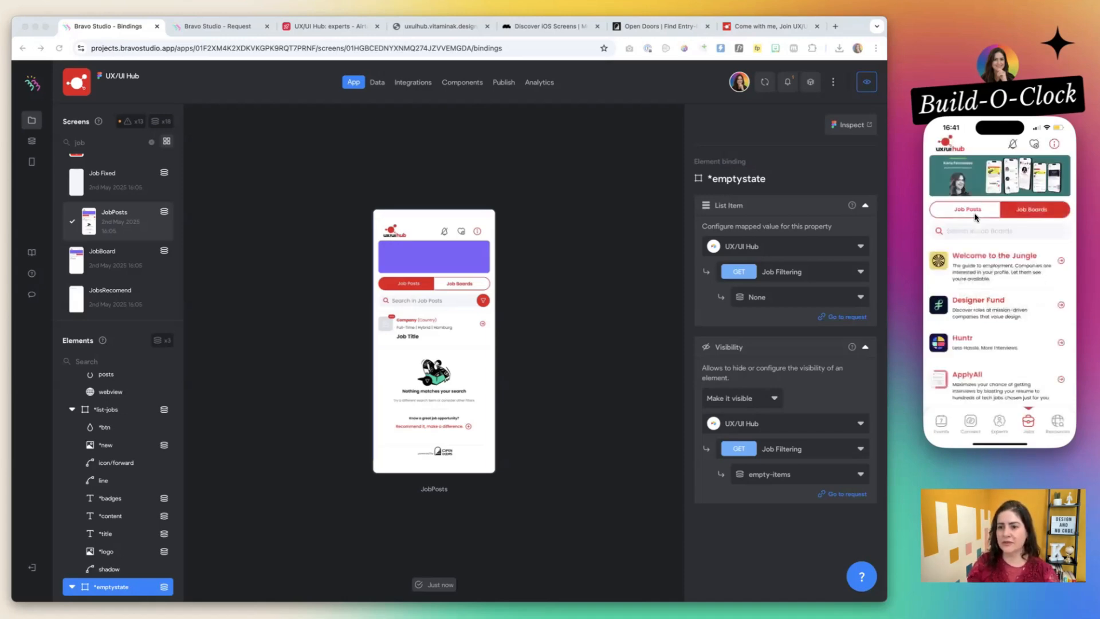
click(974, 212)
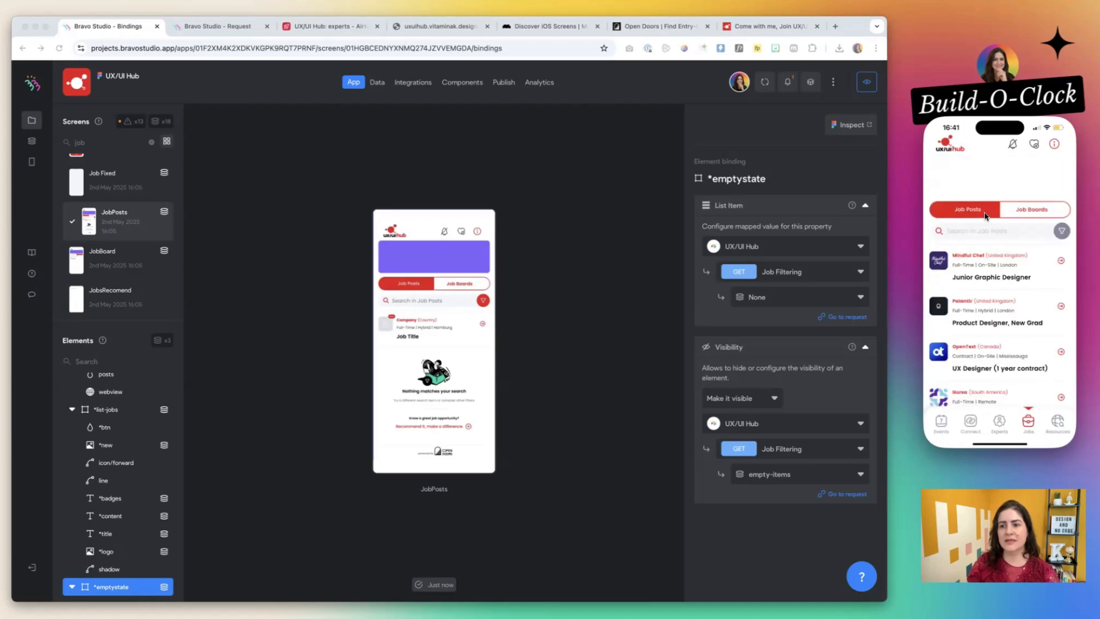
click(1023, 209)
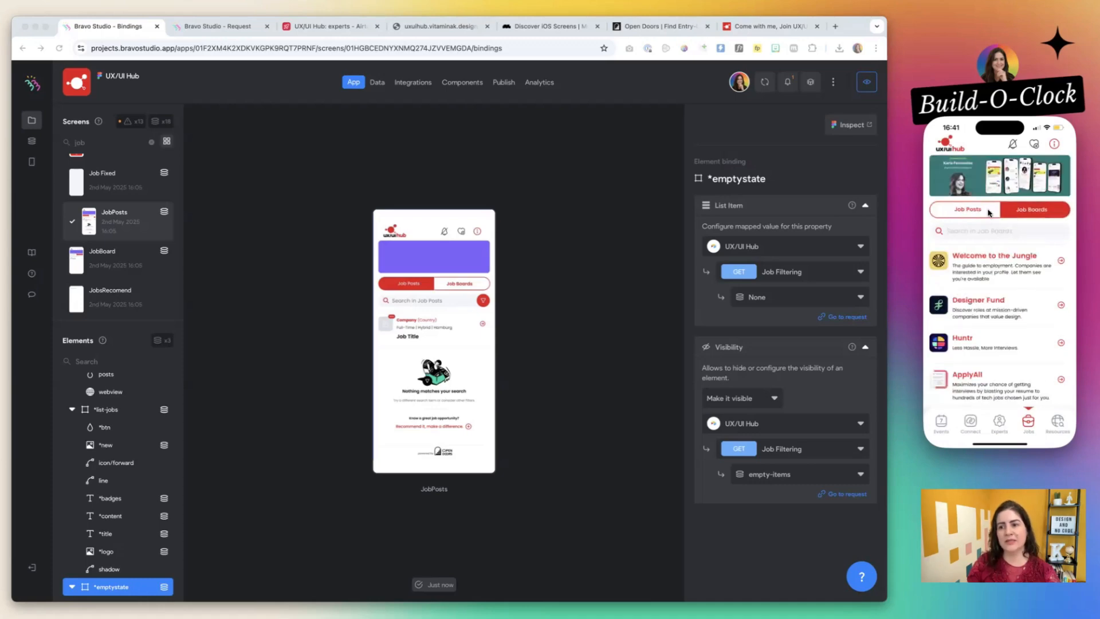
click(1016, 212)
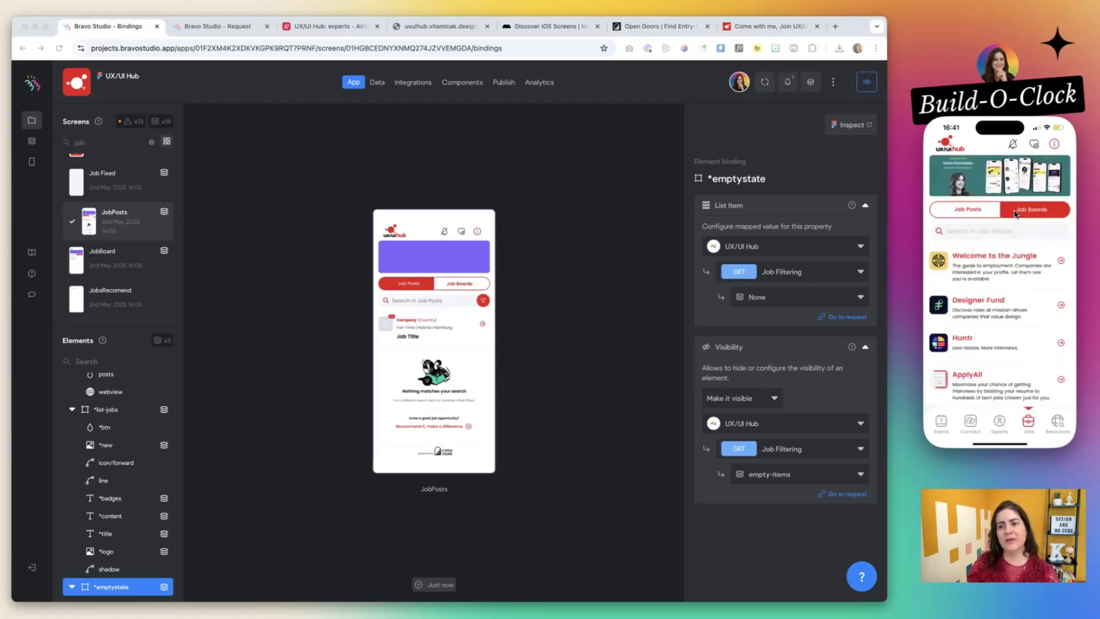
click(978, 209)
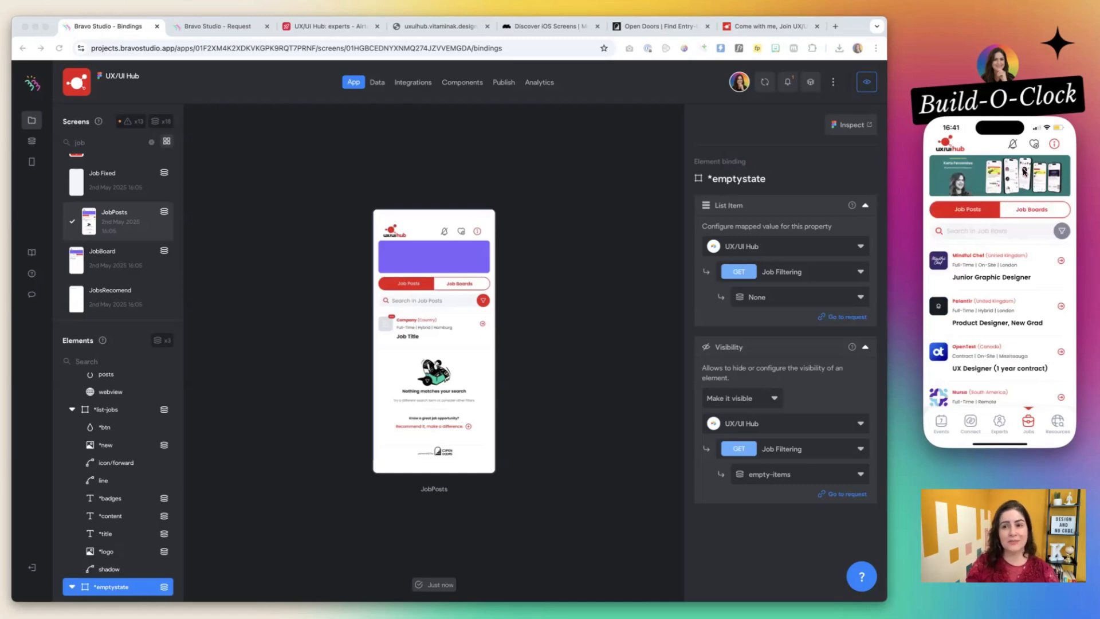
click(1024, 212)
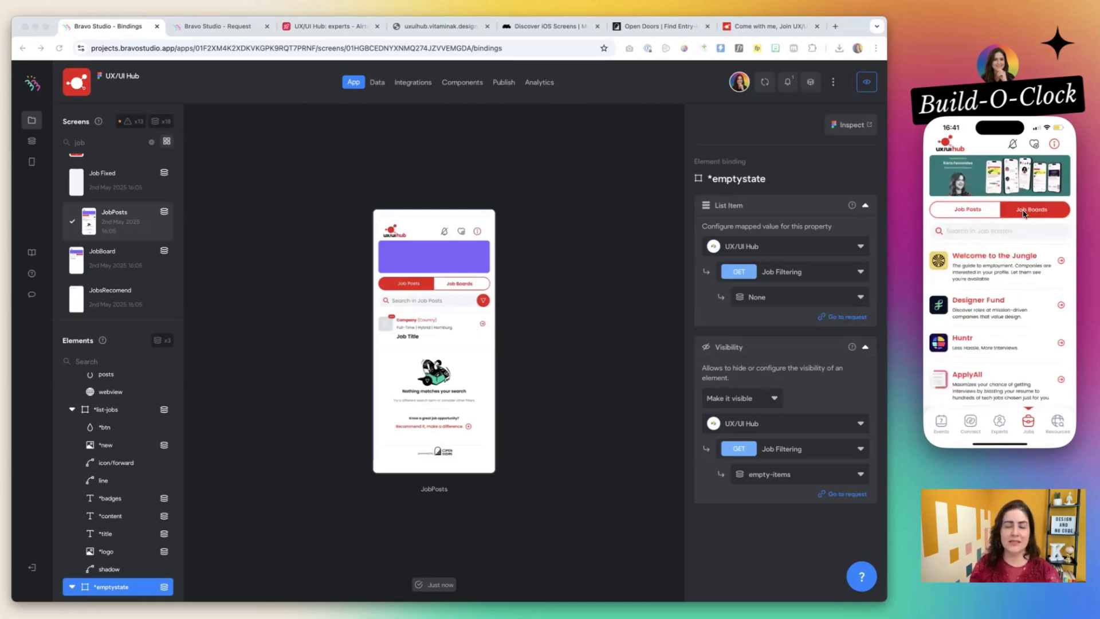
click(985, 216)
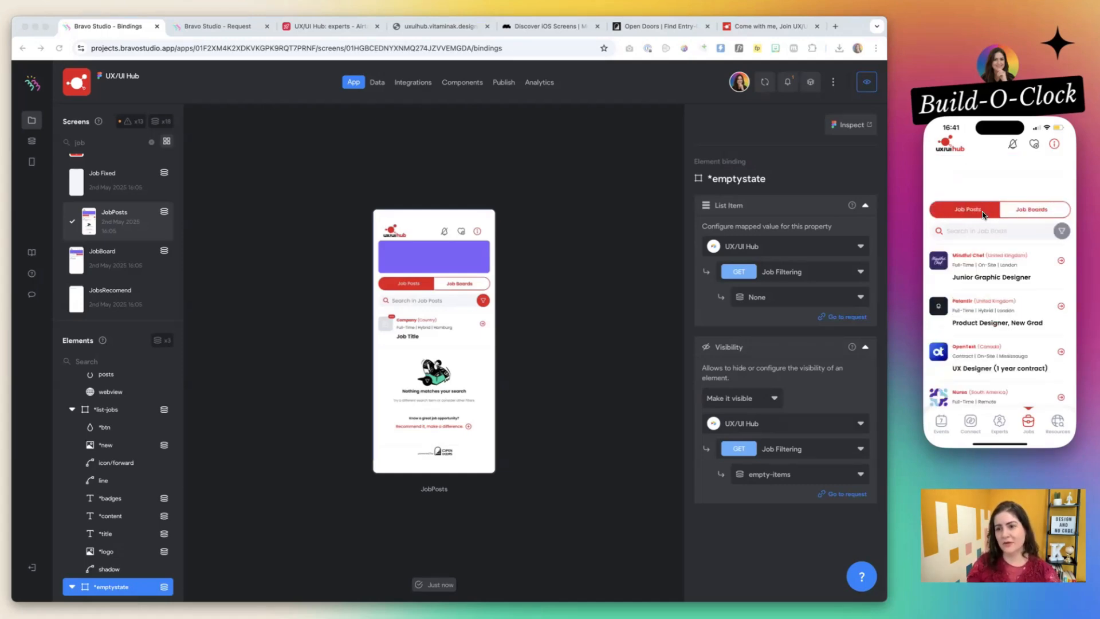
click(1019, 213)
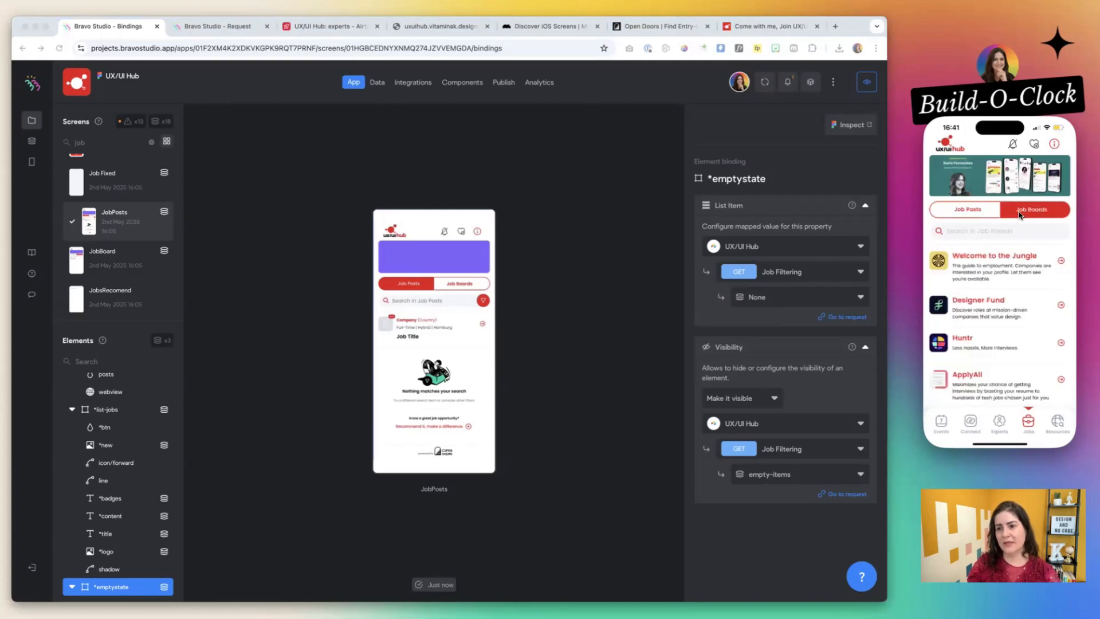
click(968, 214)
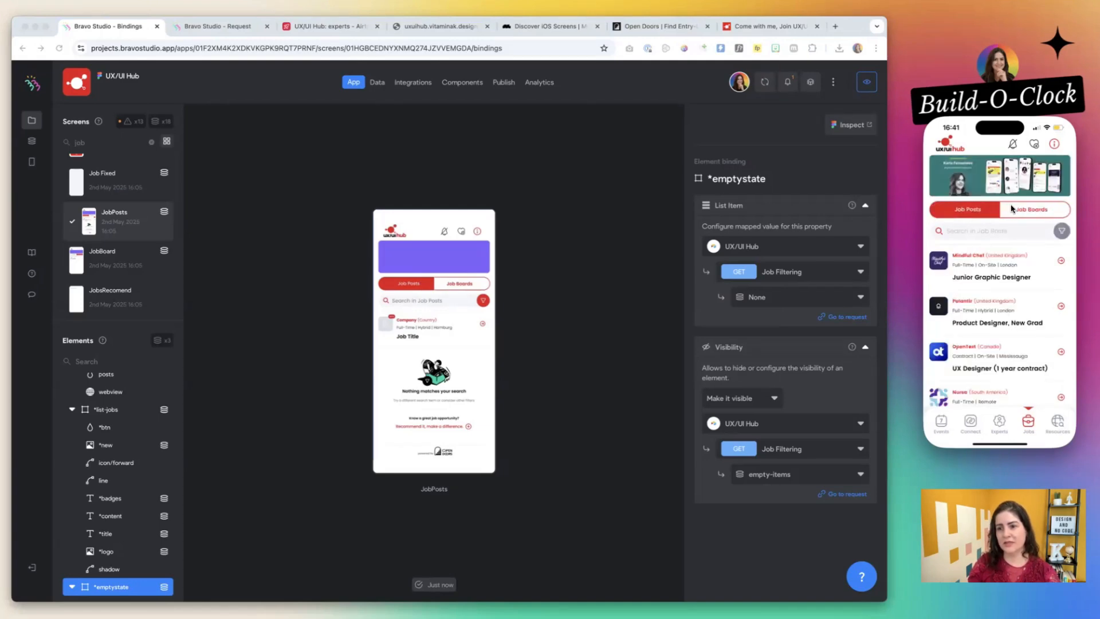
click(1011, 209)
click(981, 207)
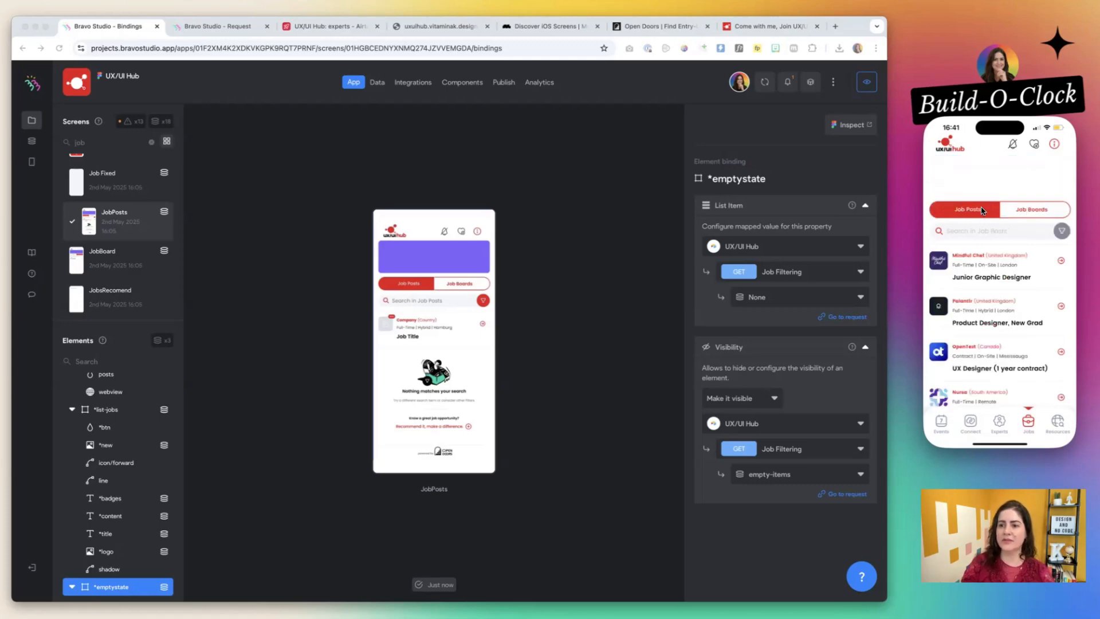
- Test the Job Posts search on the phone with "franc", clear the query, and return to Job Boards
click(993, 230)
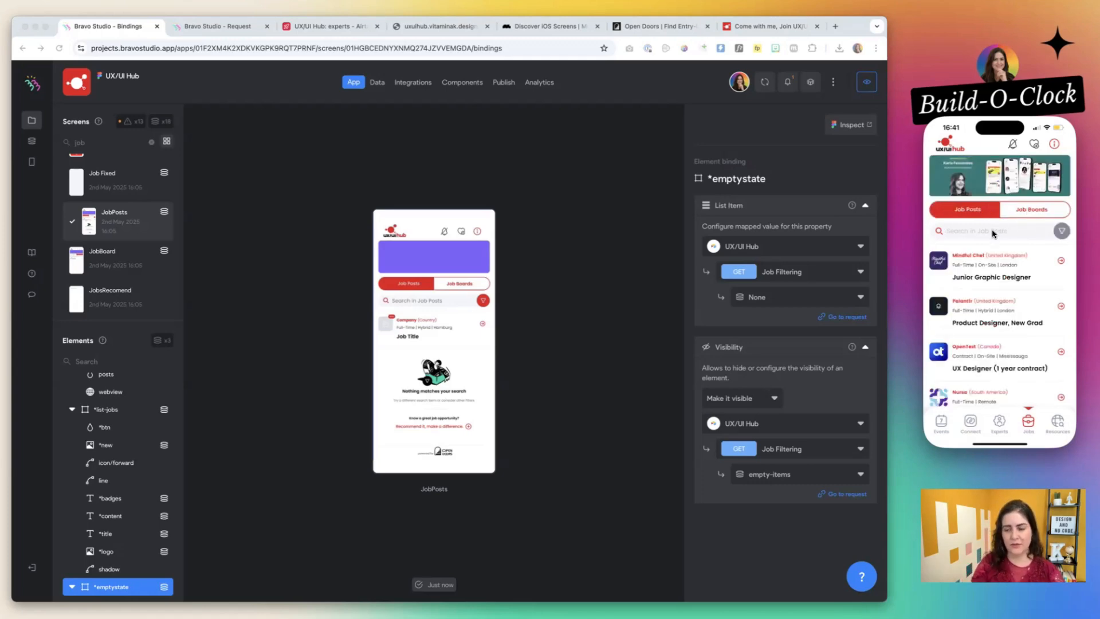
text(franc)
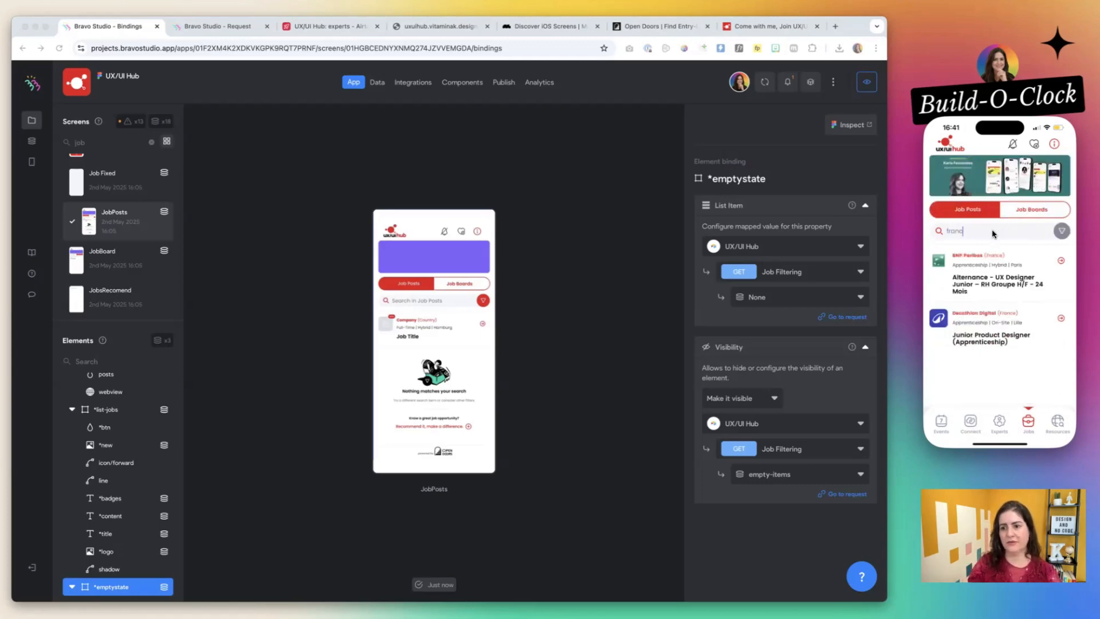
key(BackSpace)
key(BackSpace)
key(BackSpace)
key(BackSpace)
key(BackSpace)
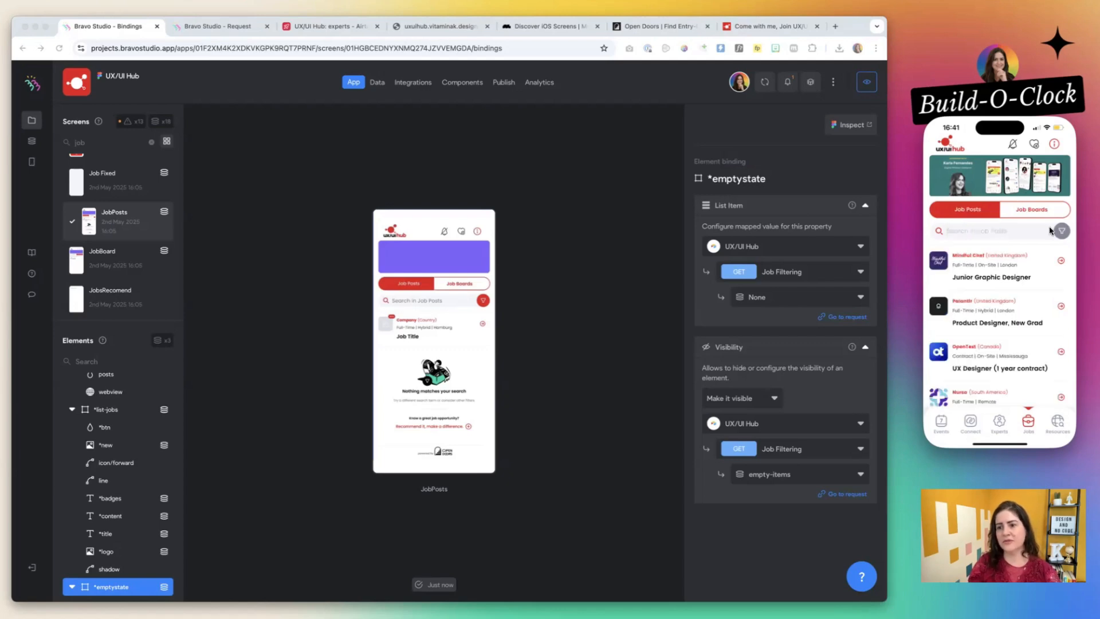
click(1020, 213)
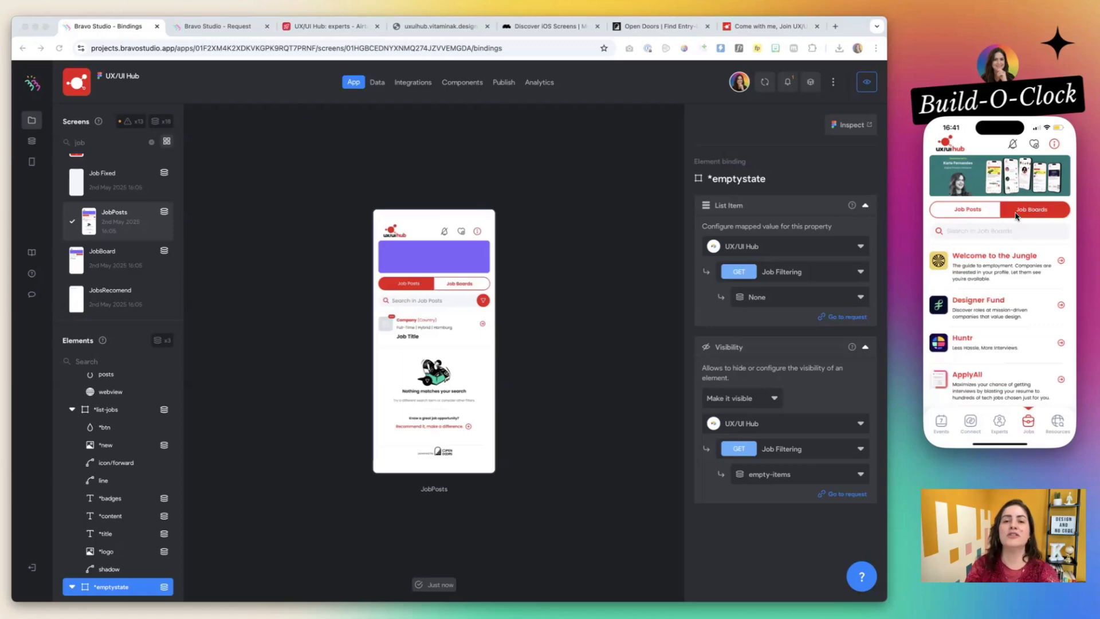